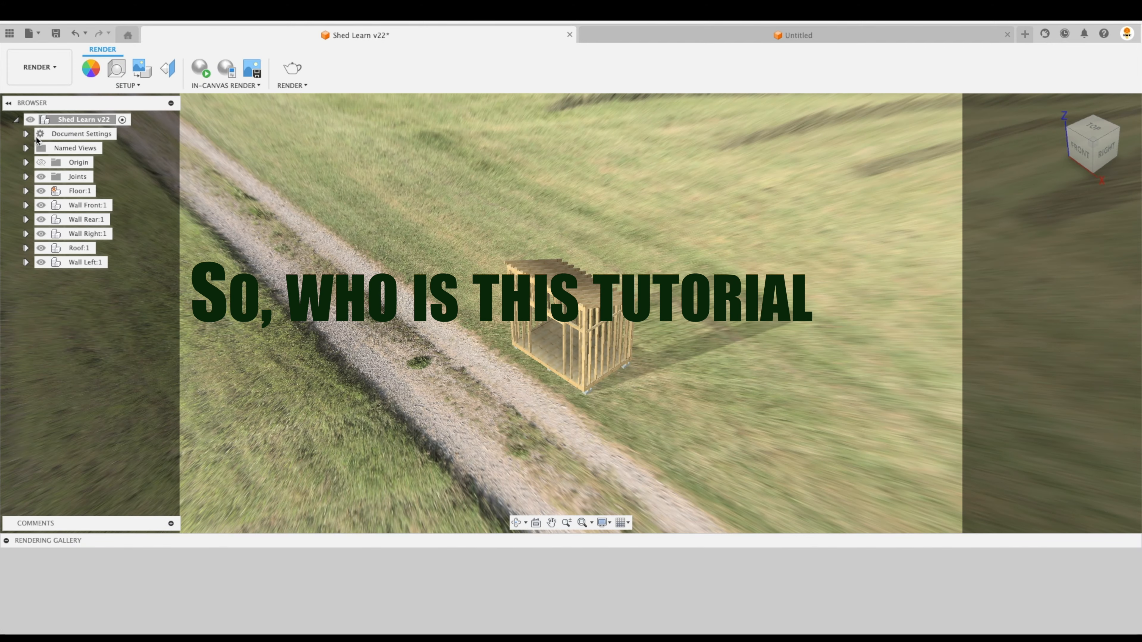
Restore the saved Main Frame with Rafters view of the shed and switch from the Render to the Design workspace
left_click(26, 148)
double_click(78, 262)
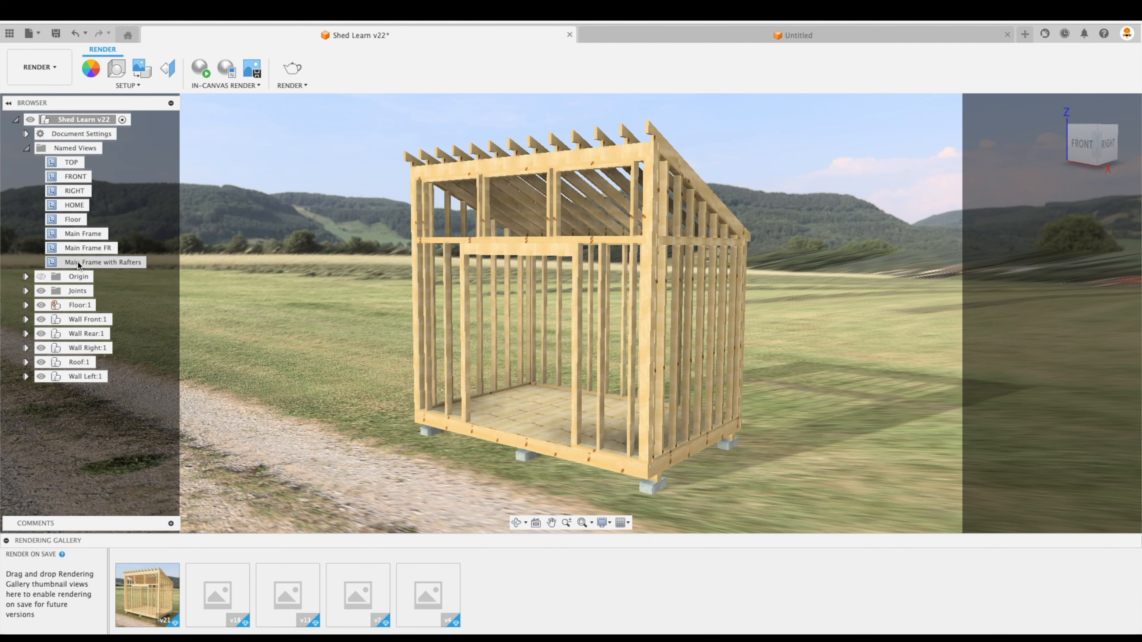
left_click(39, 67)
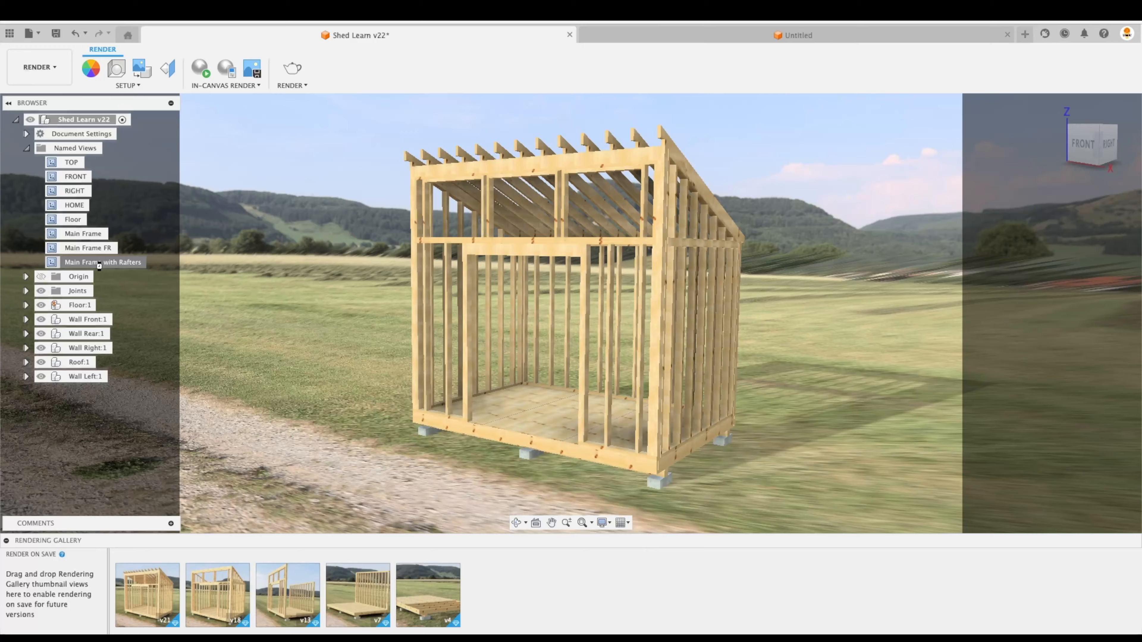
left_click(39, 67)
left_click(45, 97)
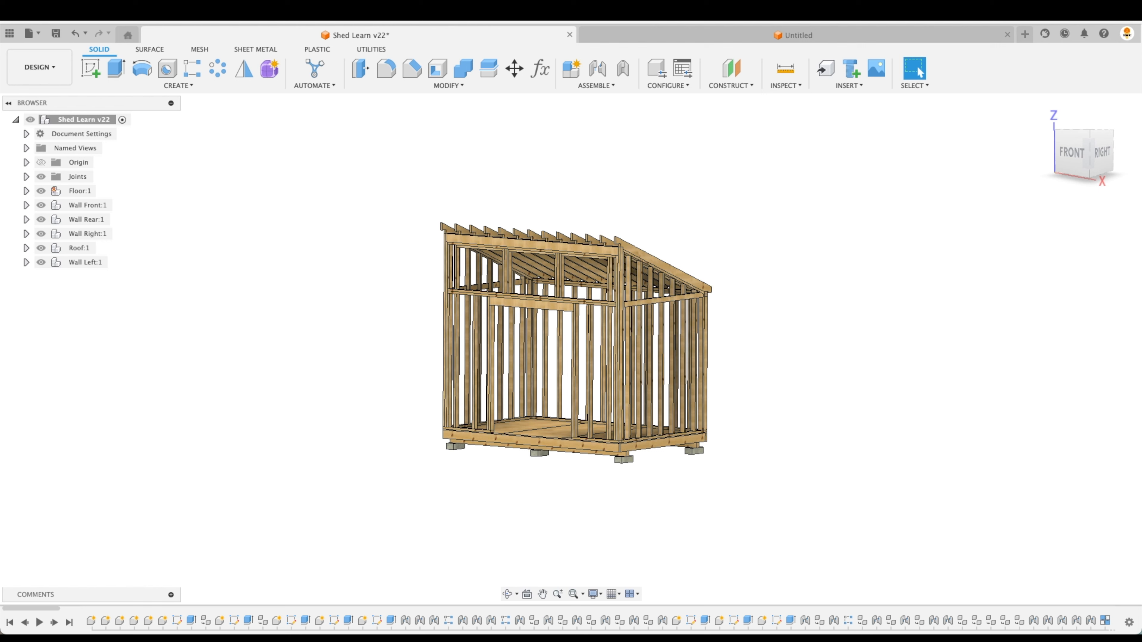
Save the untitled empty design as "Shed Tutorial" in the Admin Project location
left_click(725, 39)
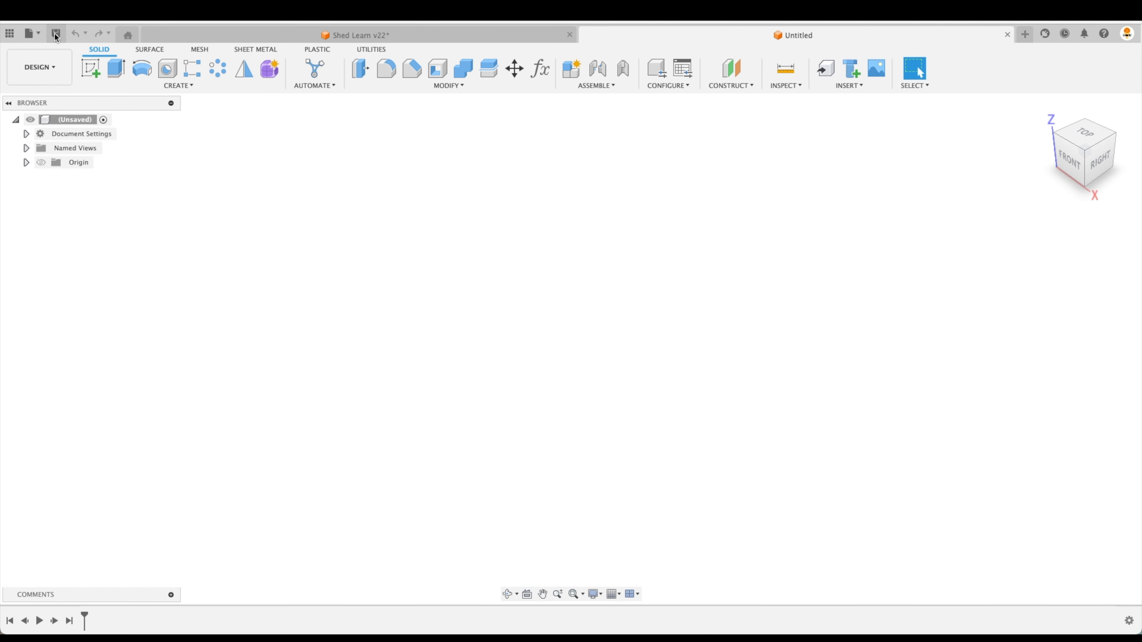
key("super+s")
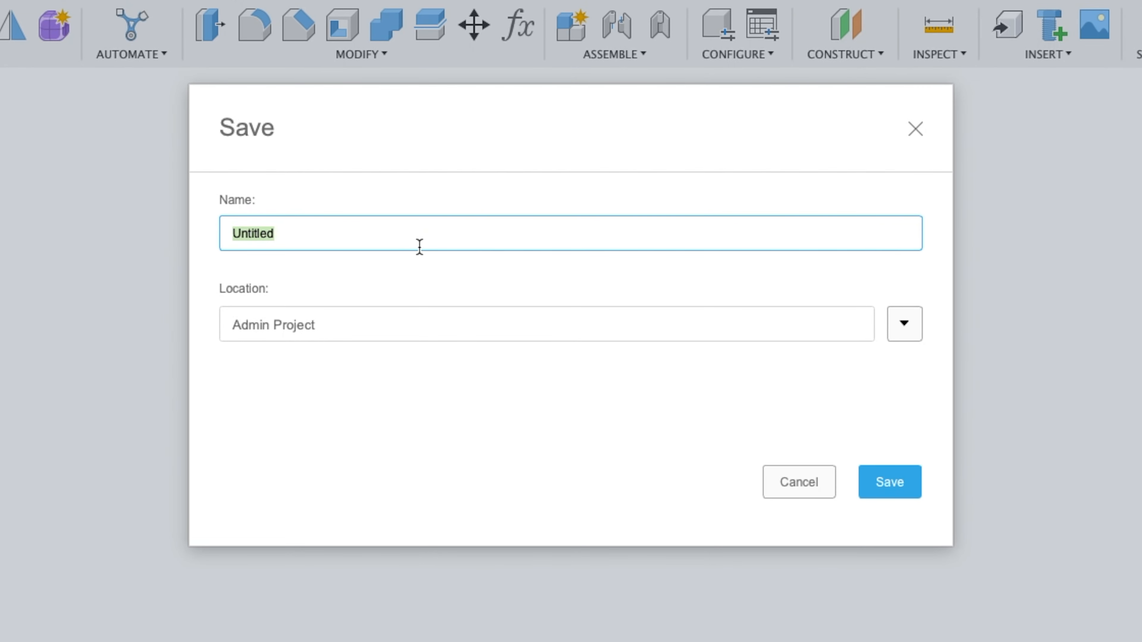
type("Shed Tutorial")
key("Return")
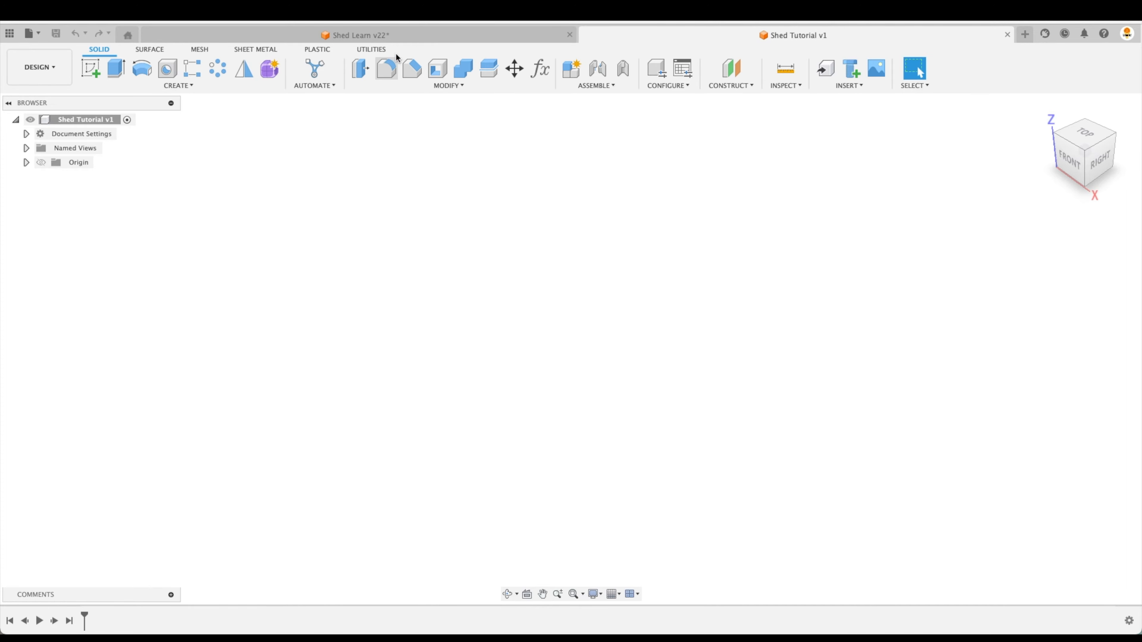
Examine the finished Shed Learn model in a top-front-right view, highlighting its floor, front, rear, right wall, roof and left wall components in turn
left_click(396, 34)
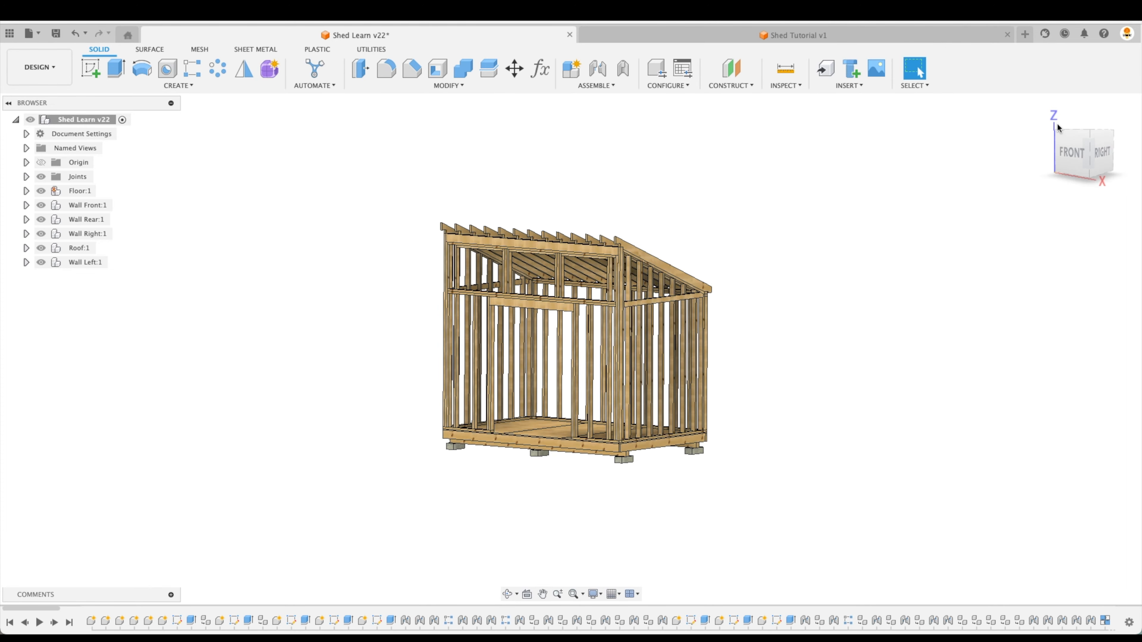
left_click(1057, 128)
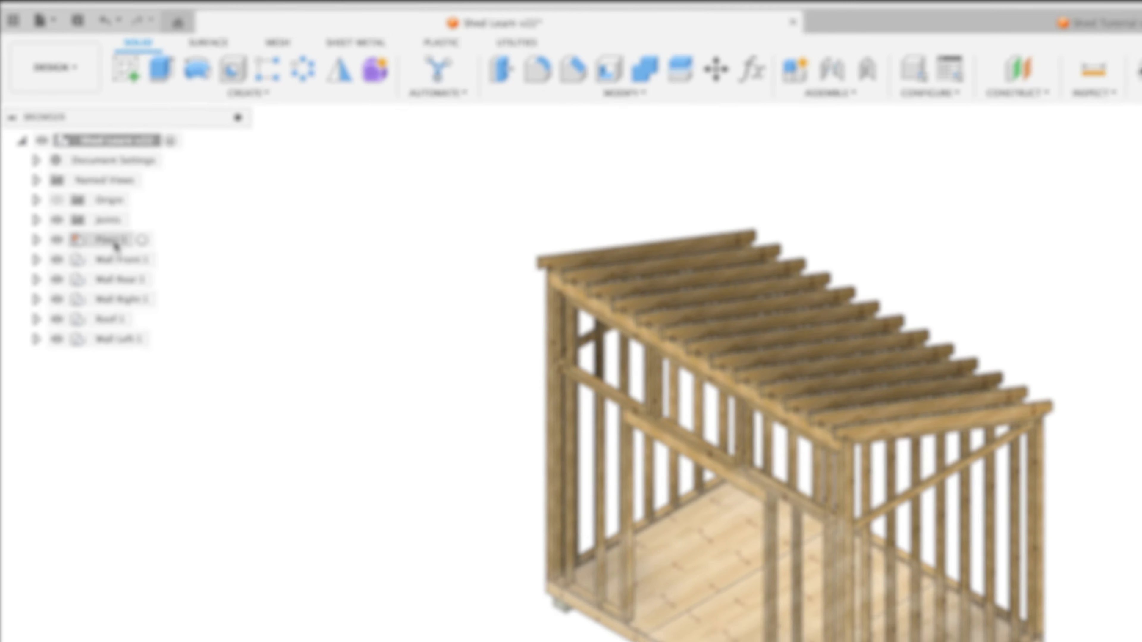
left_click(132, 274)
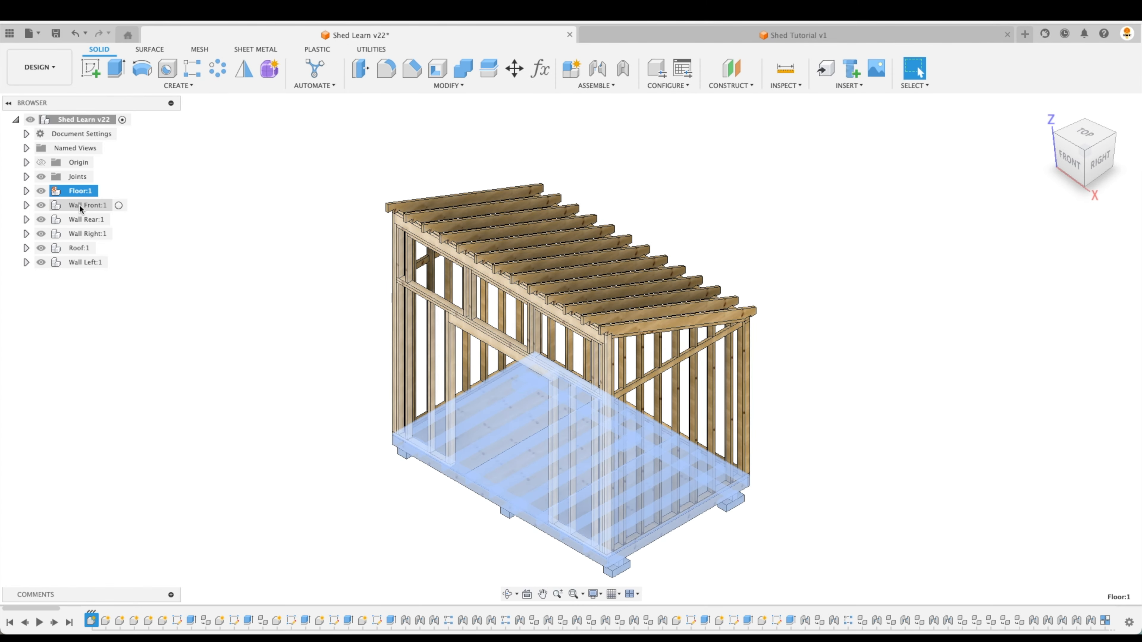
left_click(84, 205)
left_click(82, 221)
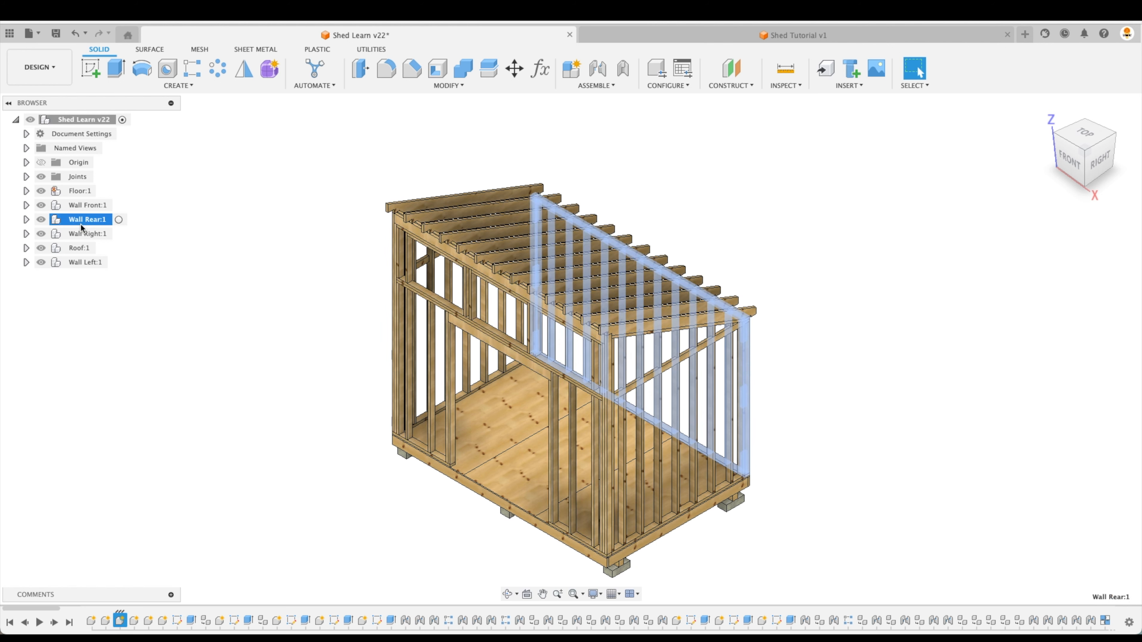
left_click(82, 234)
left_click(79, 249)
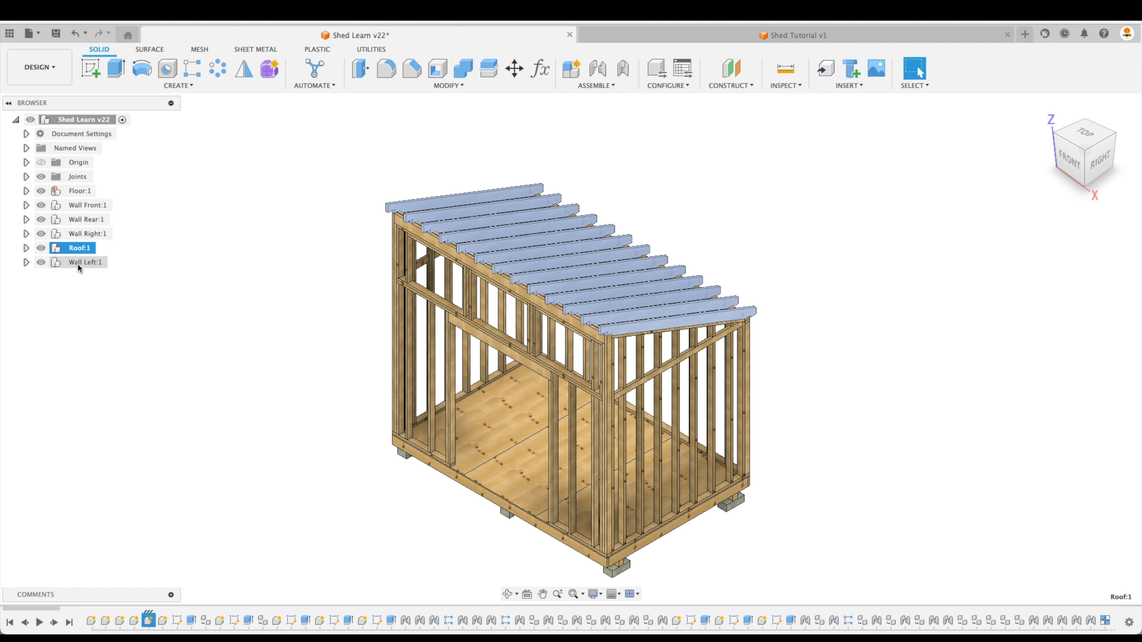
left_click(78, 262)
left_click(95, 305)
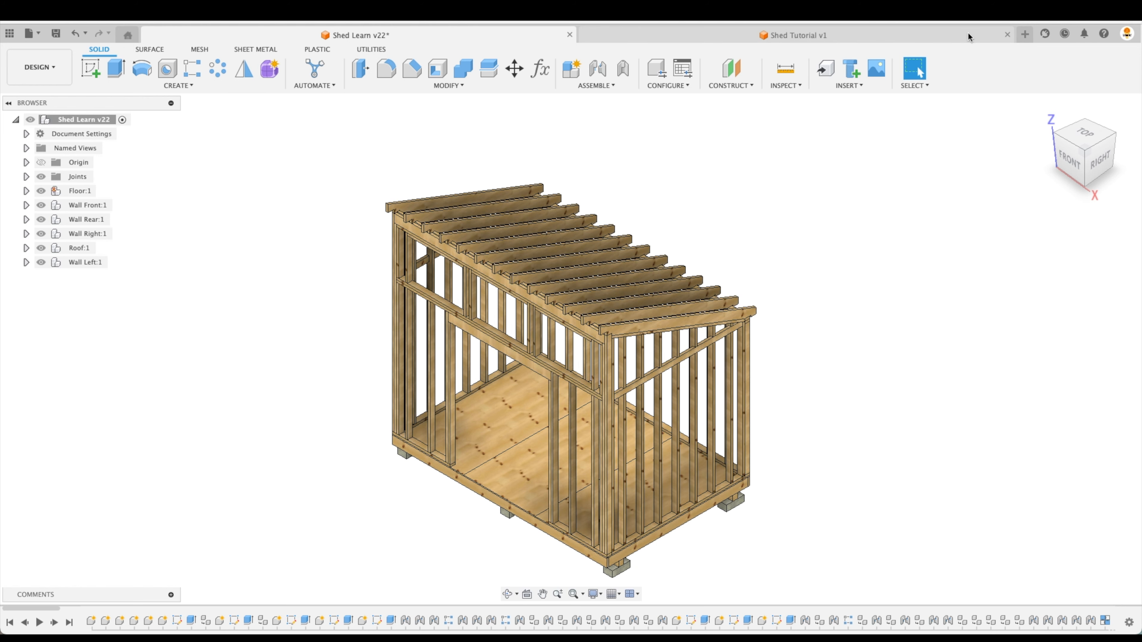
Create an internal component named Floor at the top level of the Shed Tutorial design
left_click(900, 34)
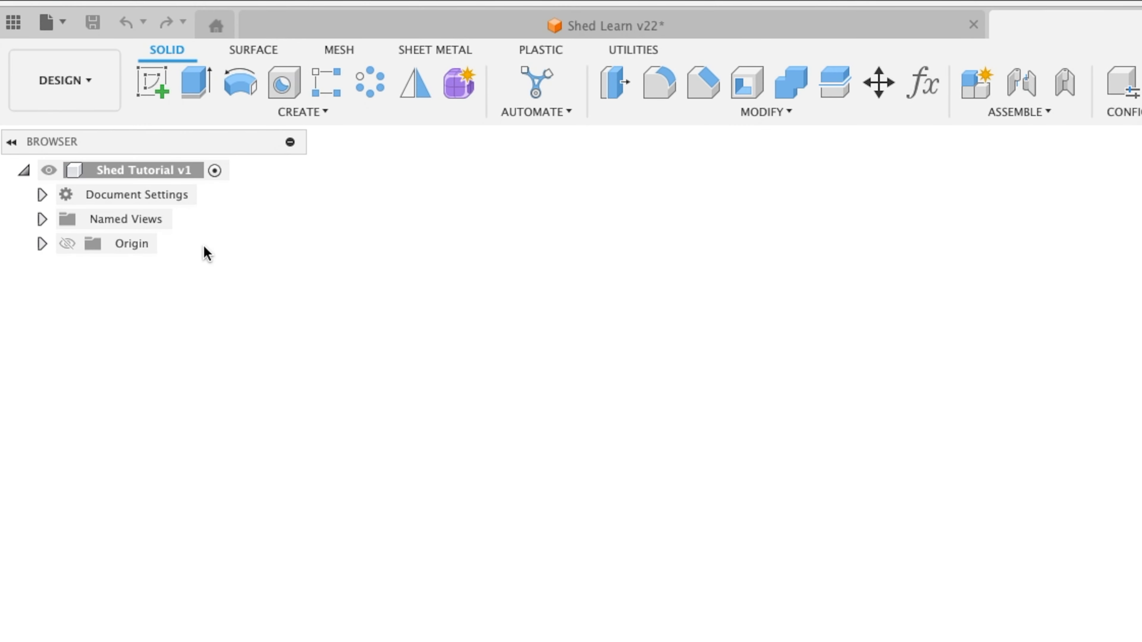
right_click(161, 175)
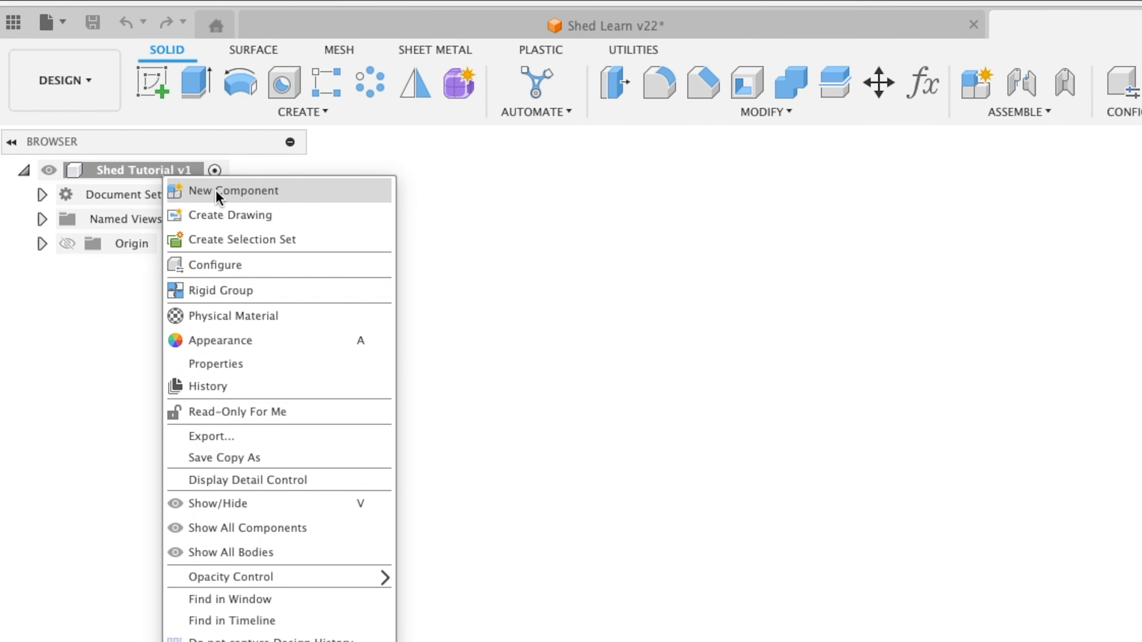
left_click(216, 190)
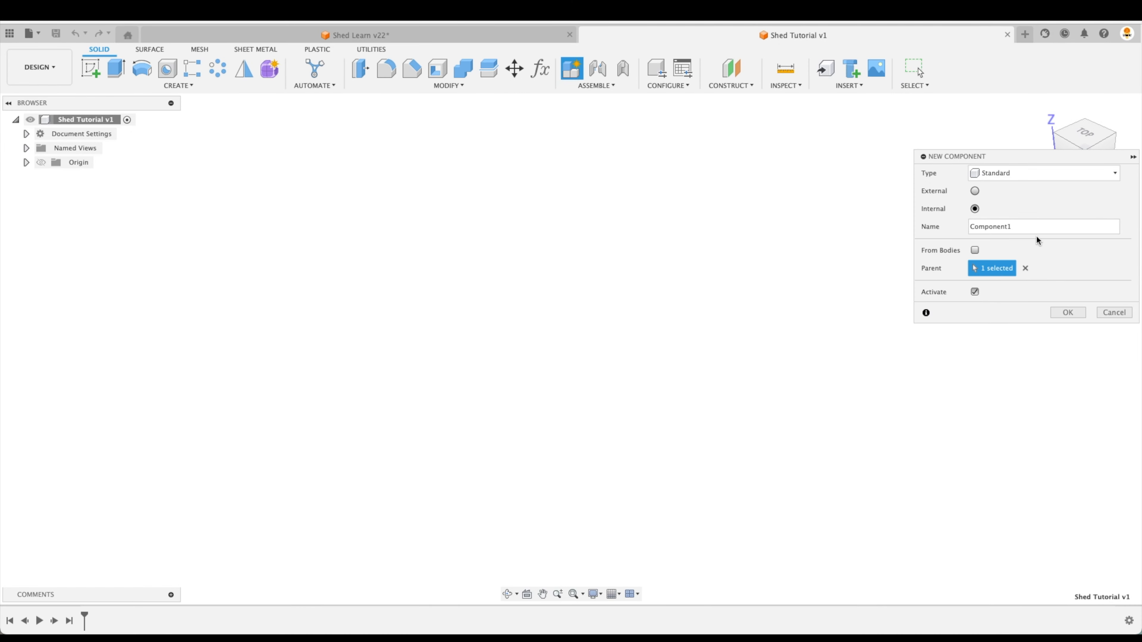
type("Flo")
key("Return")
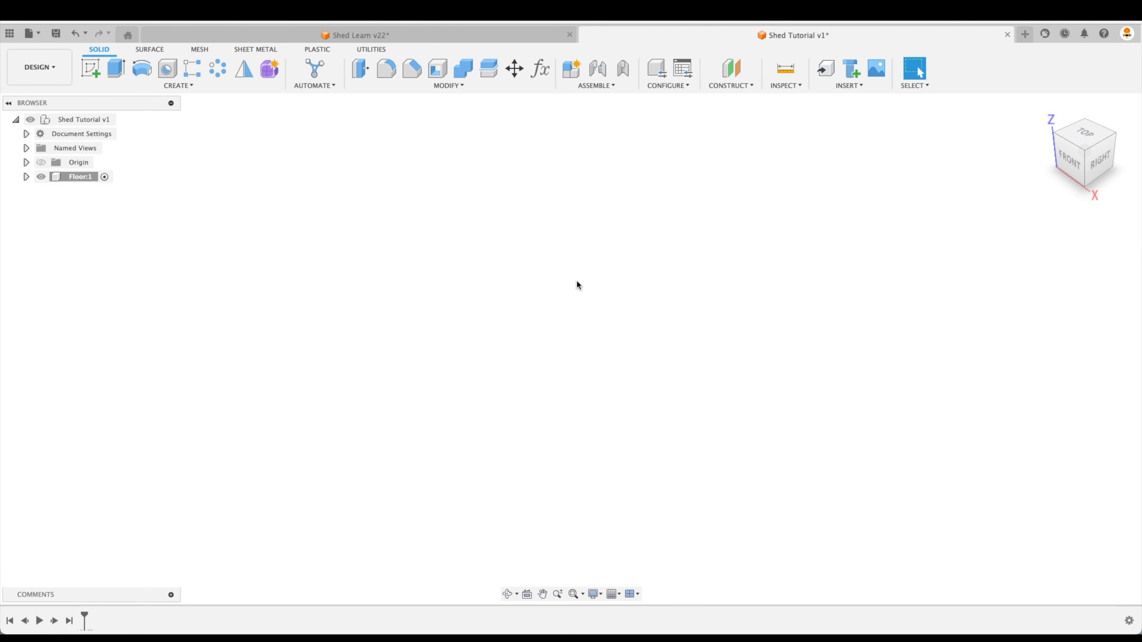
Add an internal component named Right Wall under the root of the Shed Tutorial design
right_click(74, 120)
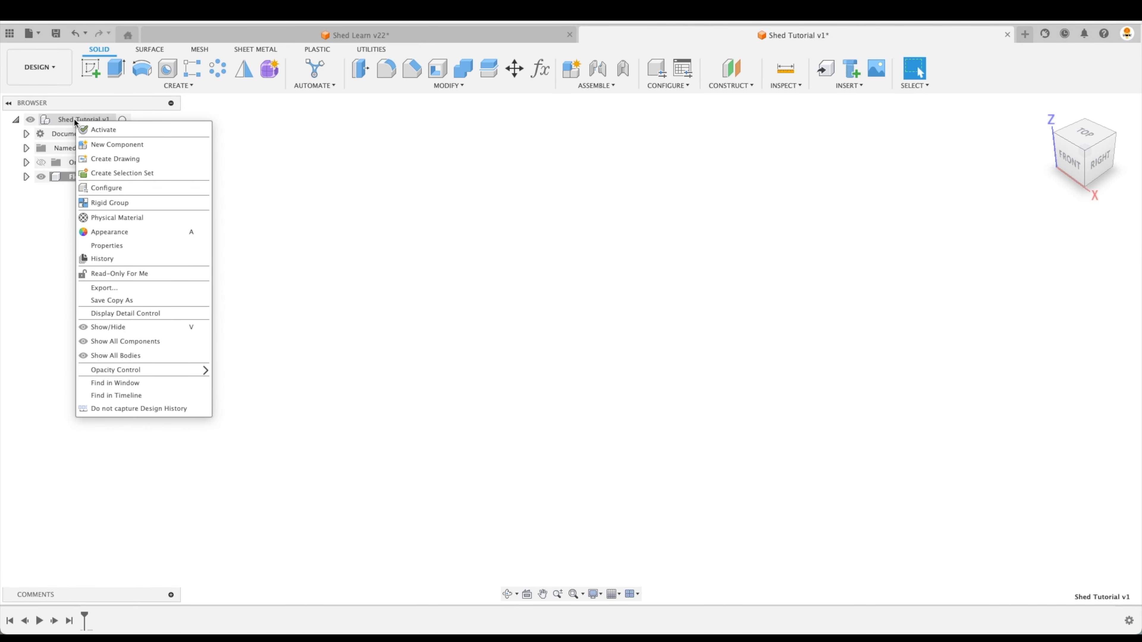
left_click(117, 145)
type("Right Wall")
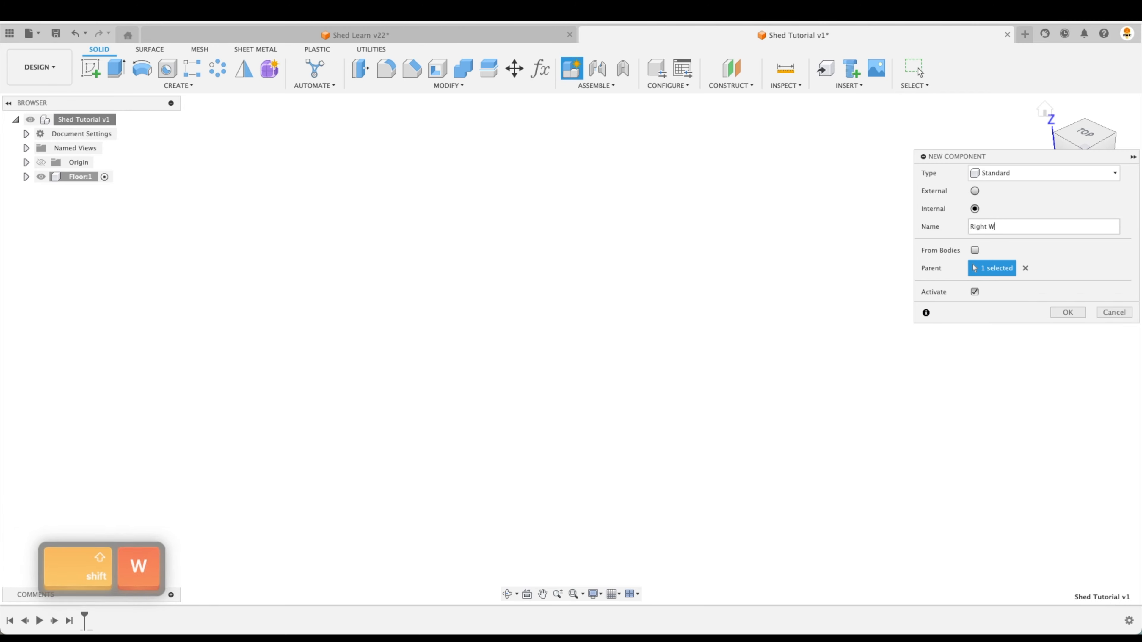
key("Return")
Add two more internal components named Rear Wall and Front Wall under the design's root
right_click(75, 123)
left_click(118, 149)
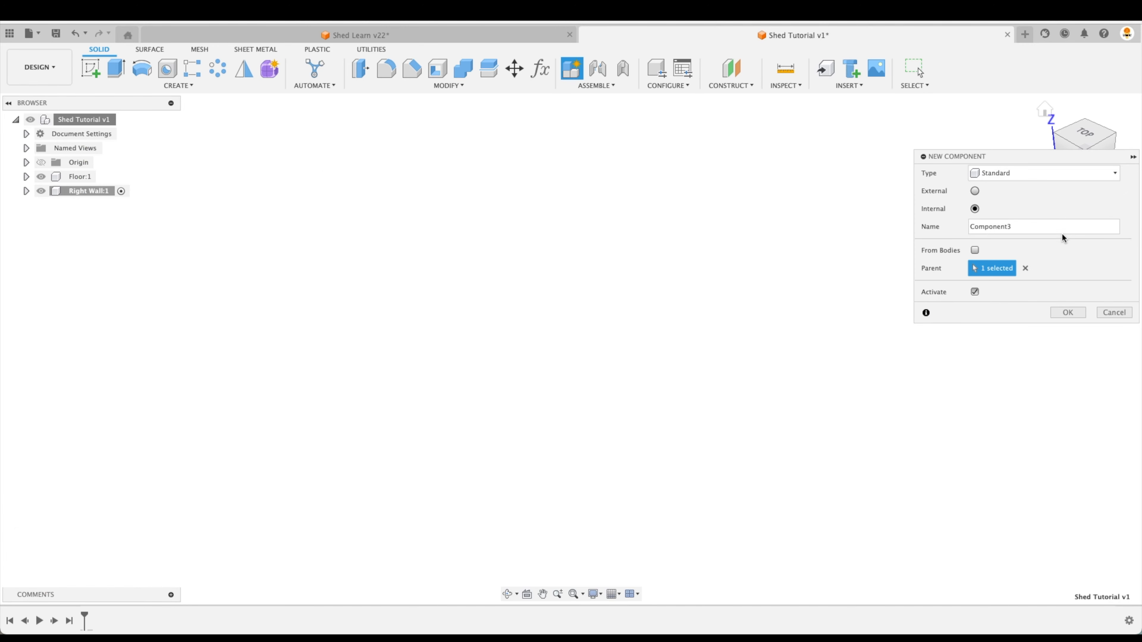
type("Rear Wall")
key("Return")
key("Return")
type("Front Wall")
key("Return")
Add an internal component named Roof under the root of the Shed Tutorial design
right_click(83, 119)
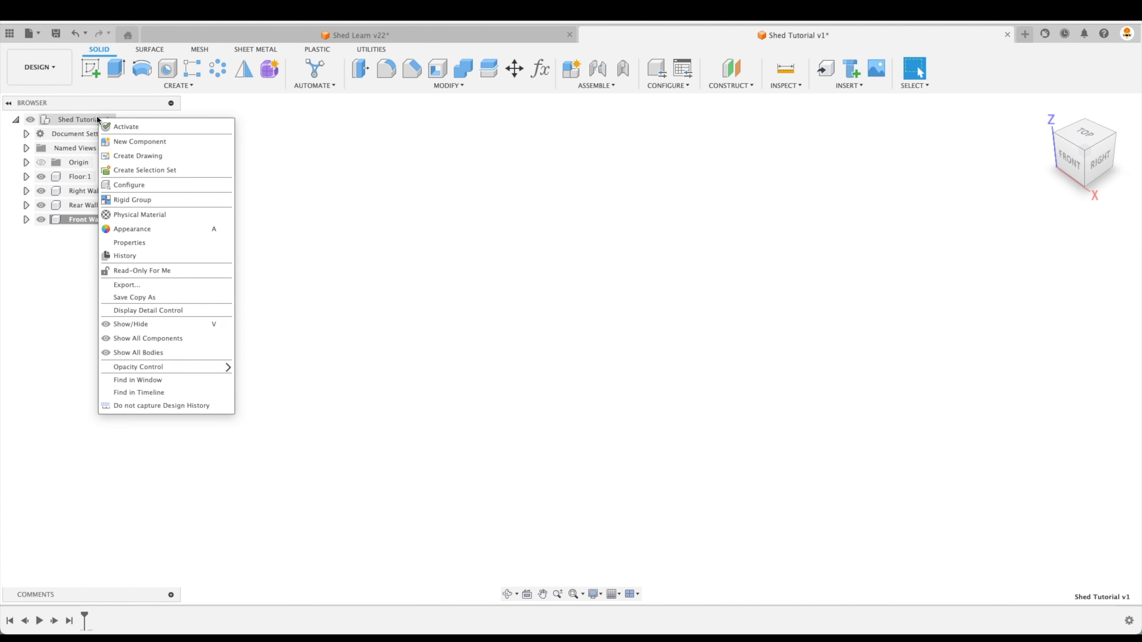
left_click(117, 140)
type("Roof")
key("Return")
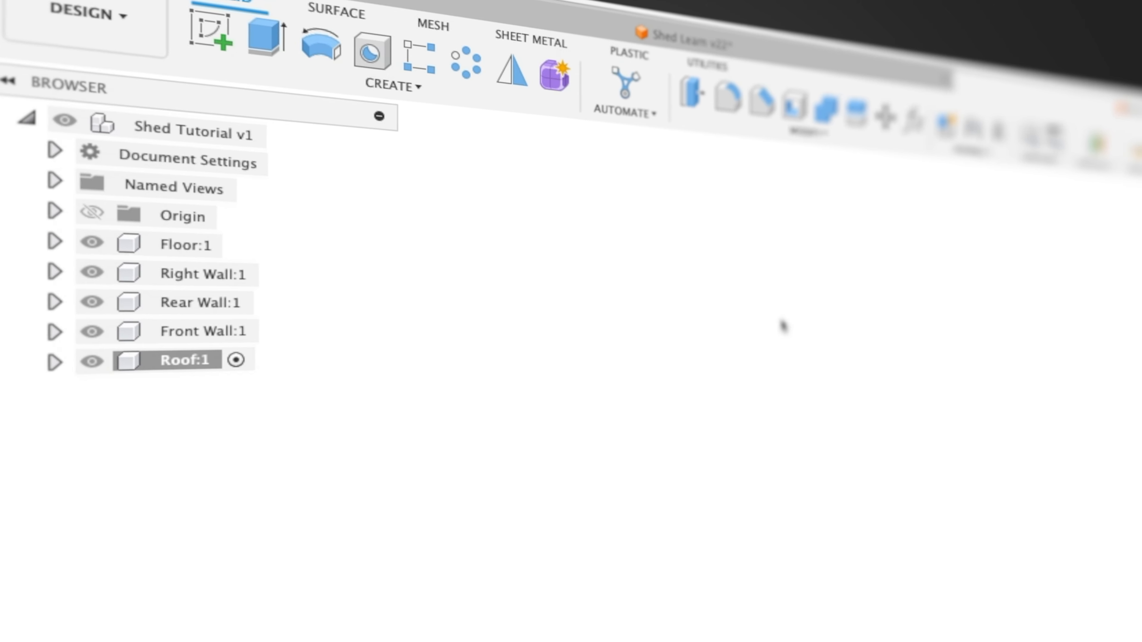
Compare the right and left wall studs in the finished Shed Learn model
left_click(290, 35)
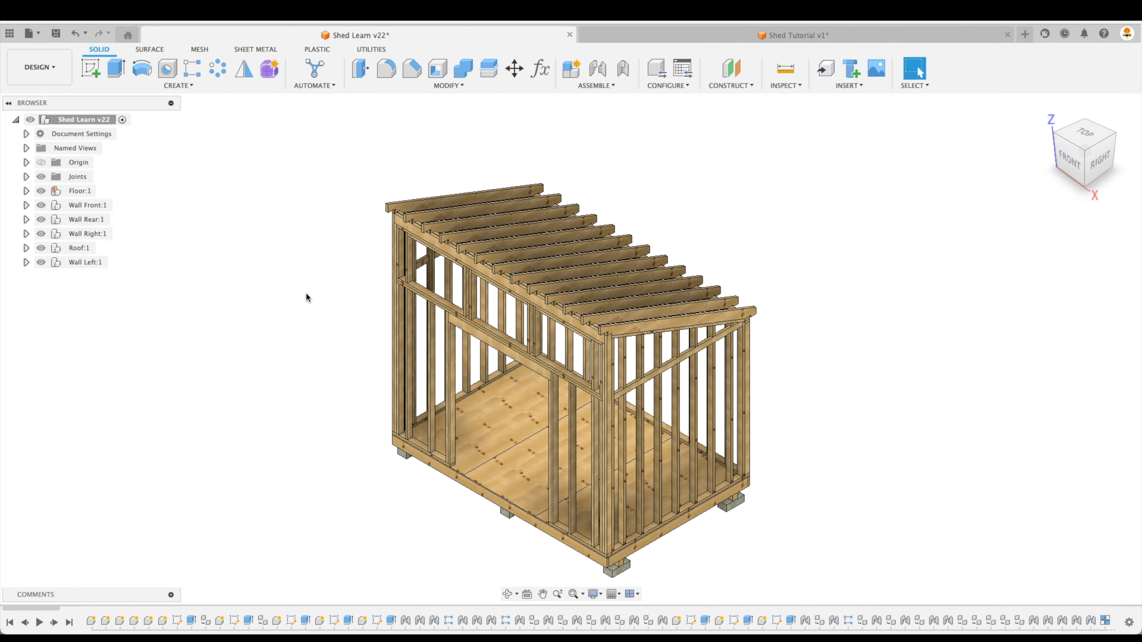
left_click(659, 400)
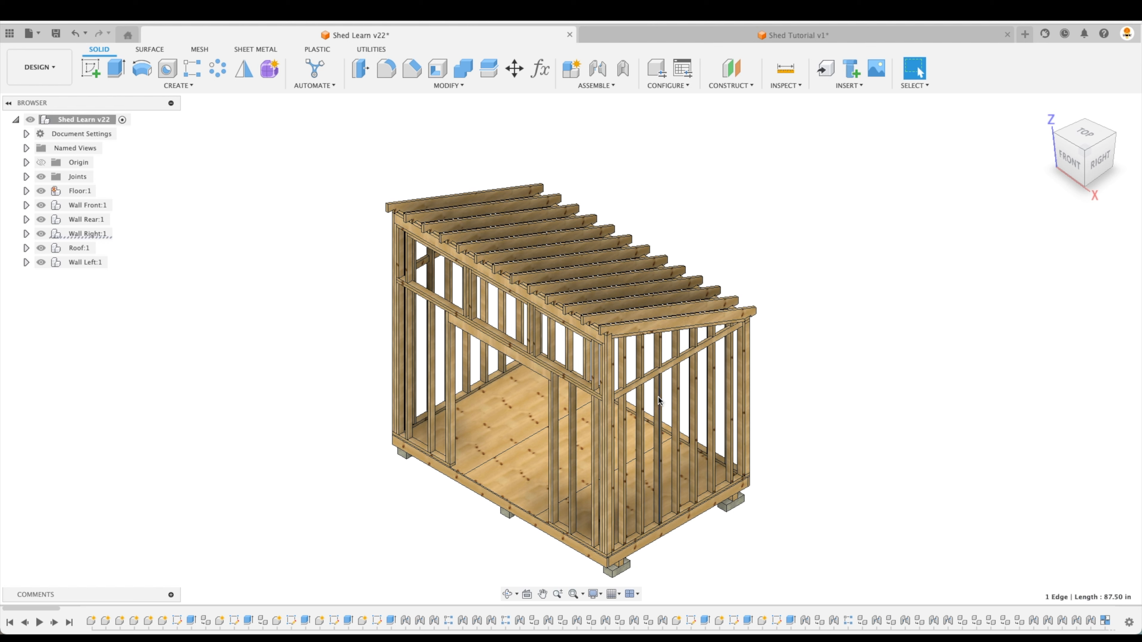
left_click(468, 362)
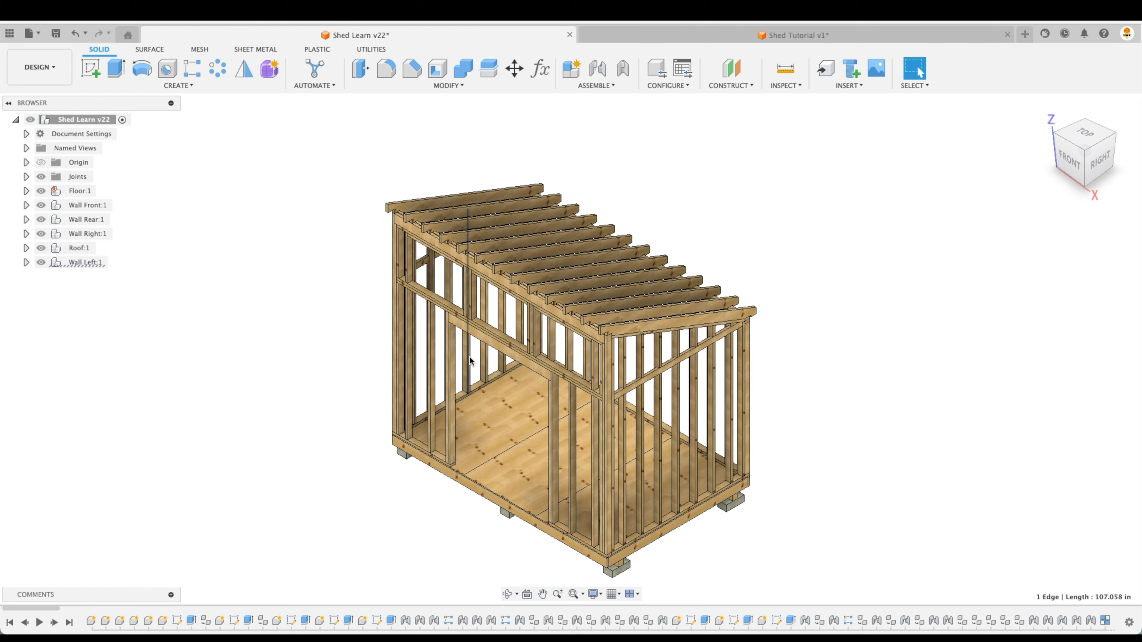
left_click(857, 171)
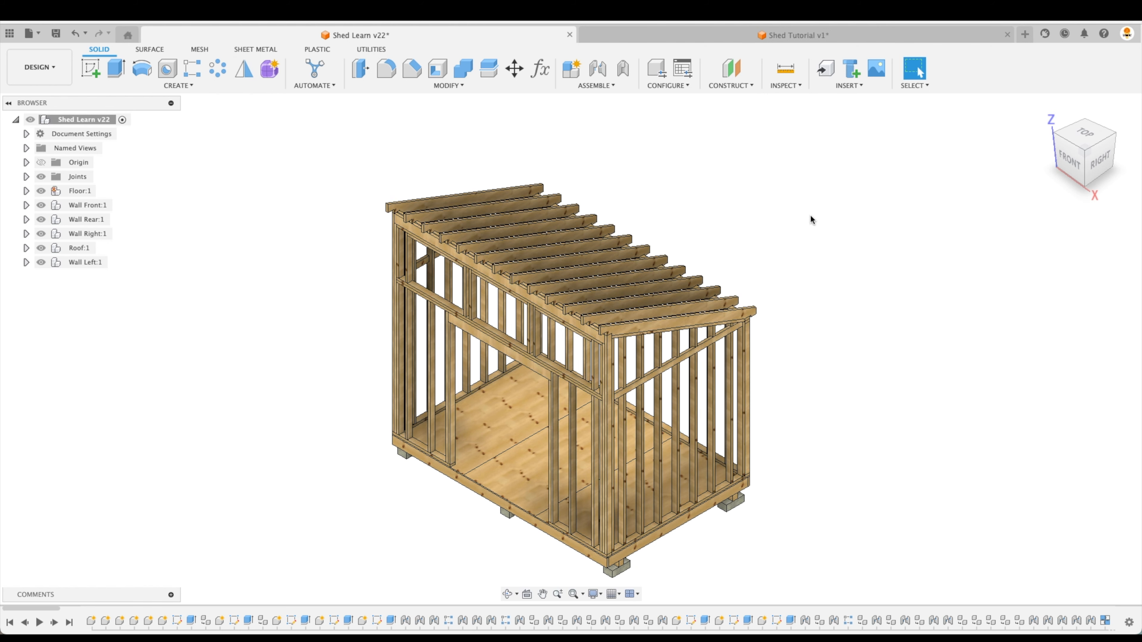
In Shed Tutorial, try to create an internal component named Left Wall inside the active Roof component
left_click(743, 36)
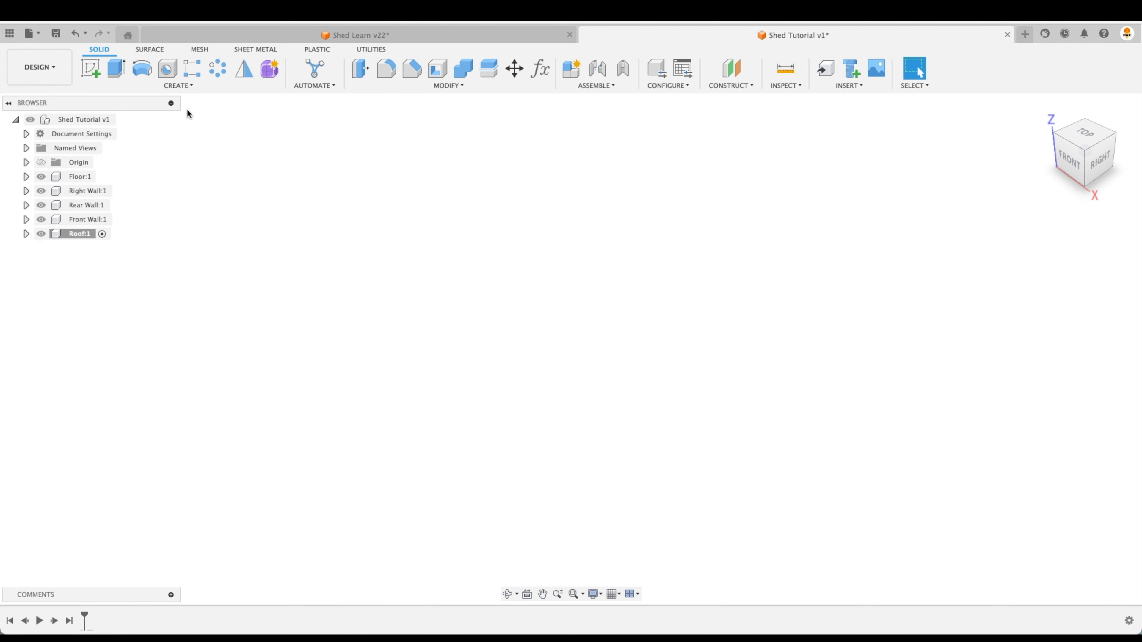
left_click(185, 85)
left_click(145, 95)
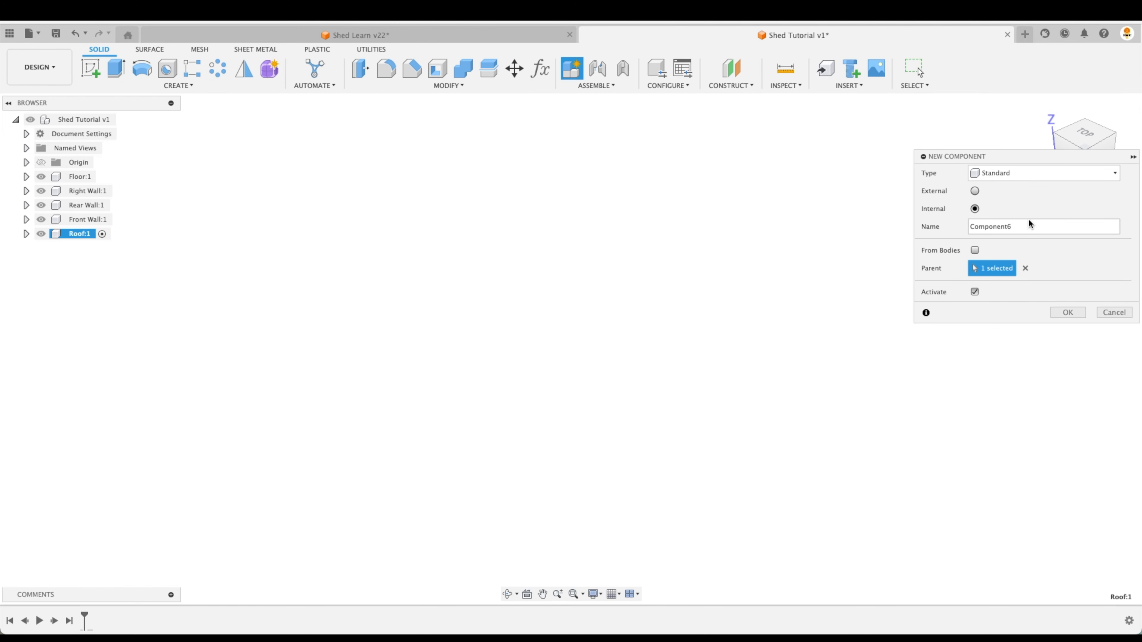
left_click(1037, 228)
type("Left Wall")
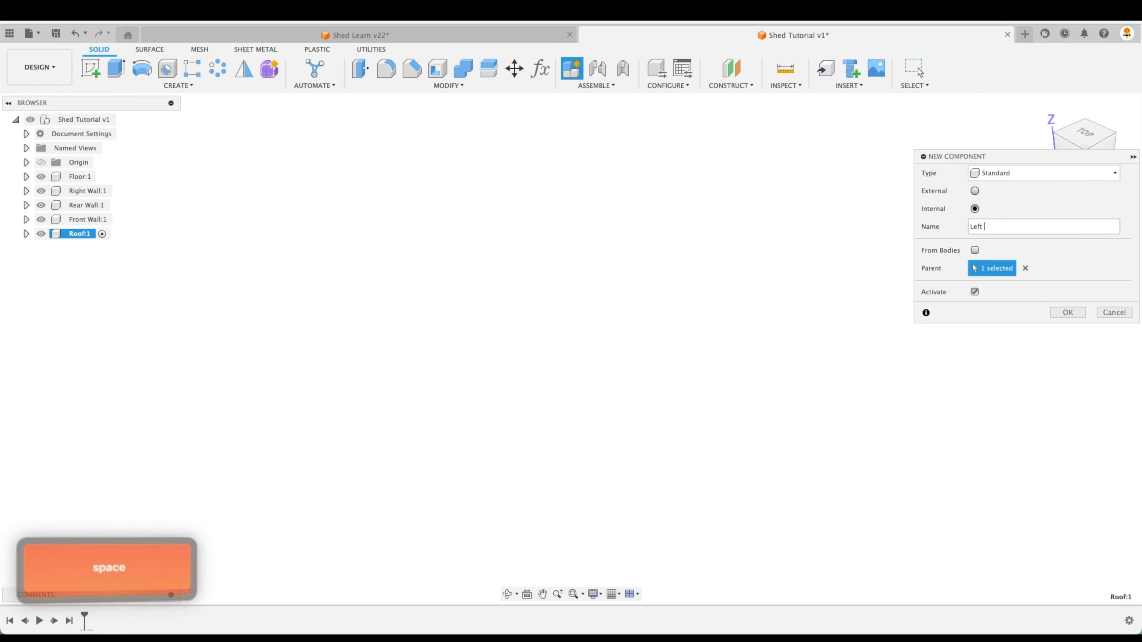
key("Return")
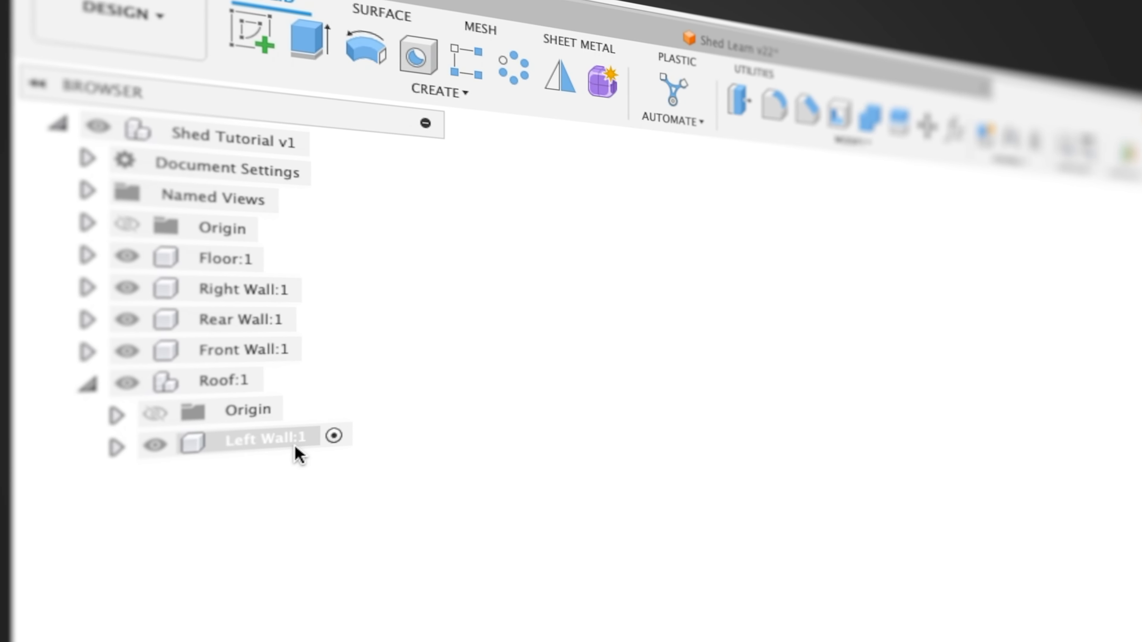
Undo the nested Left Wall component and collapse the Roof component in the browser
left_click(294, 445)
key("super+z")
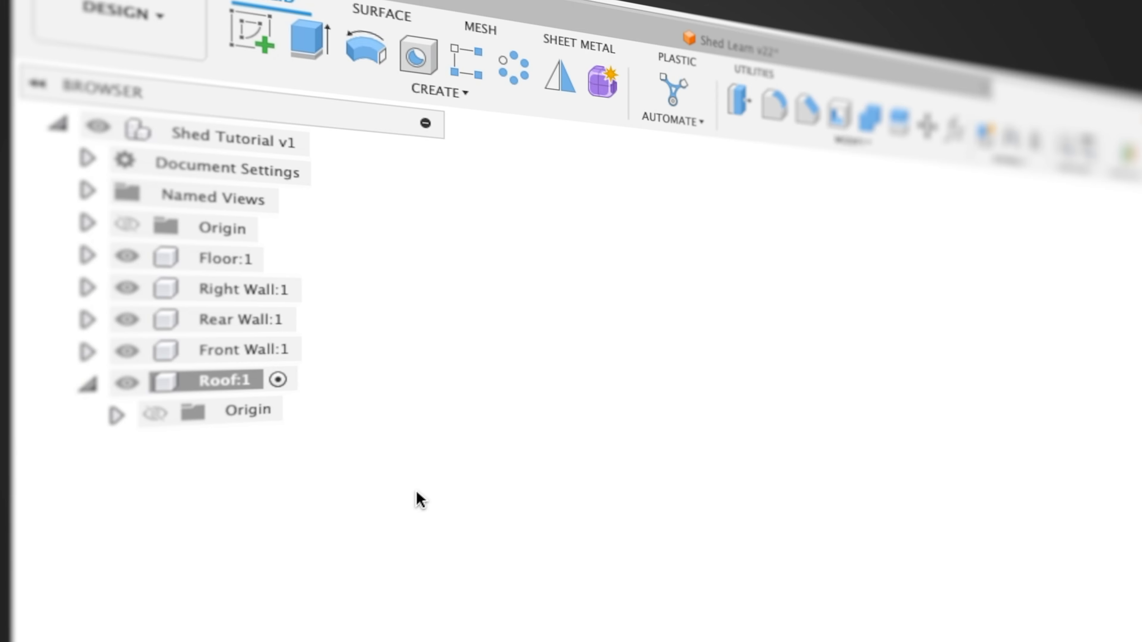
right_click(262, 146)
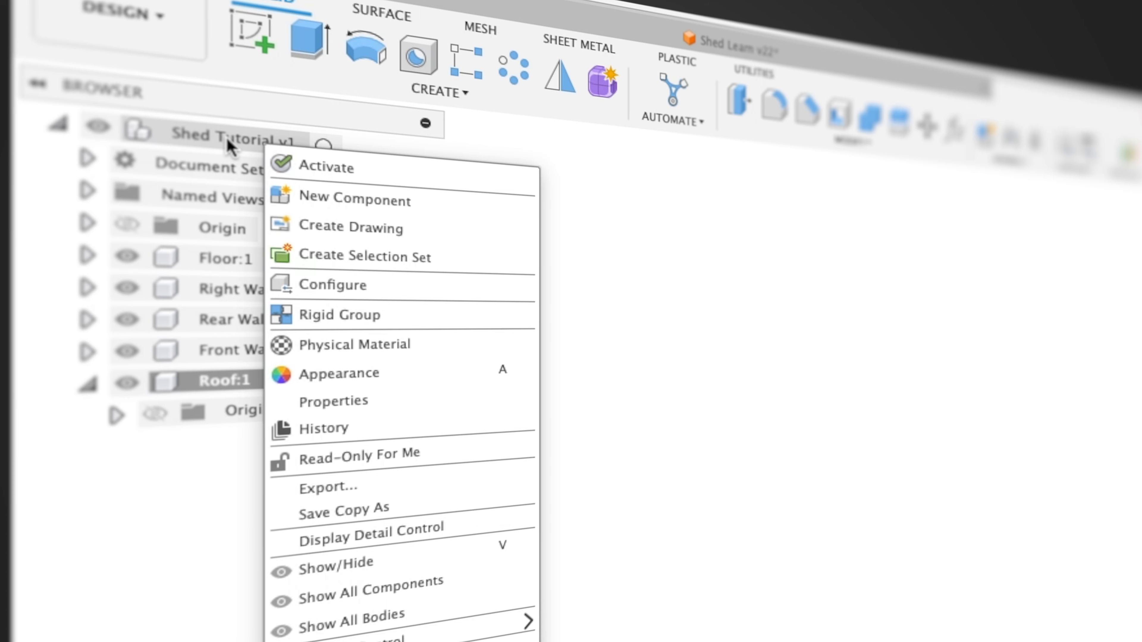
left_click(847, 317)
left_click(102, 391)
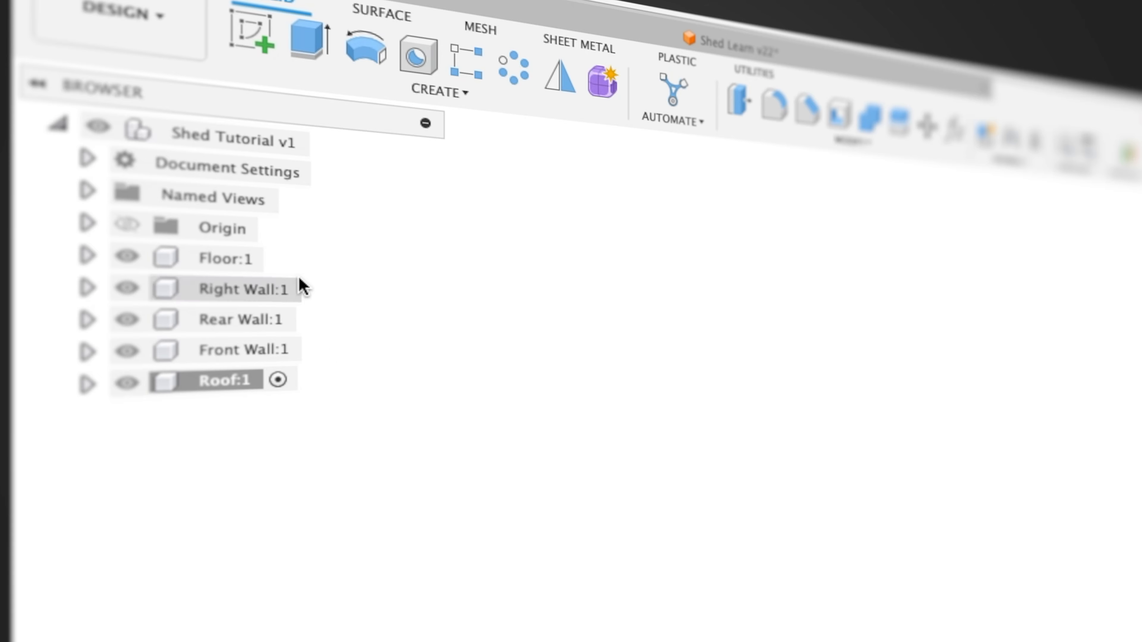
Activate the Floor component and expand its contents in the browser
mouse_move(233, 263)
left_click(278, 261)
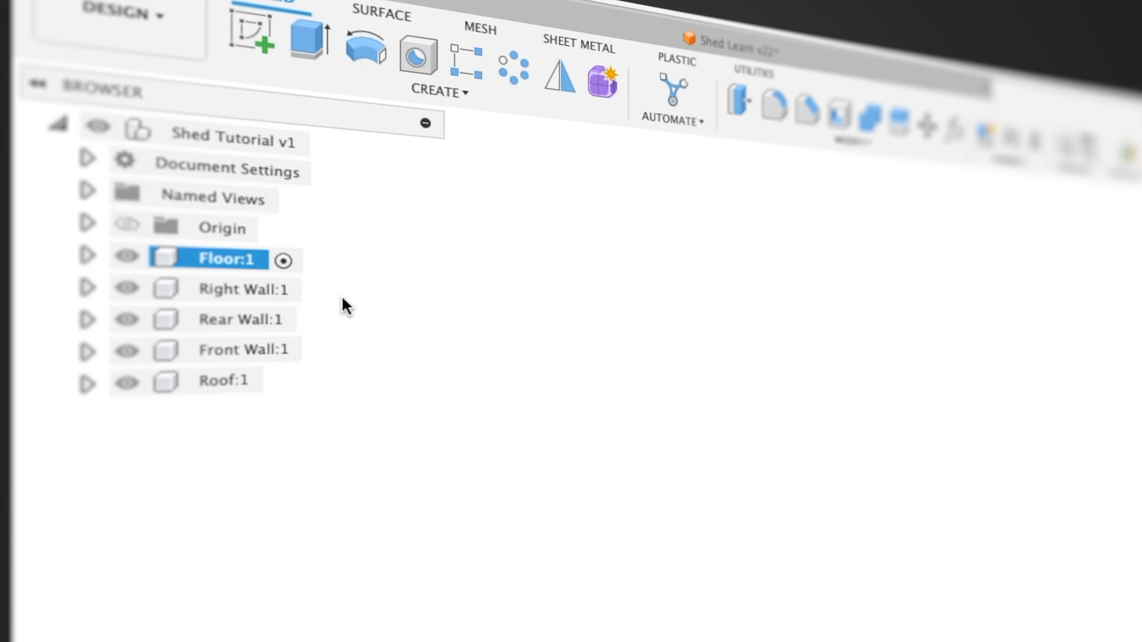
left_click(87, 256)
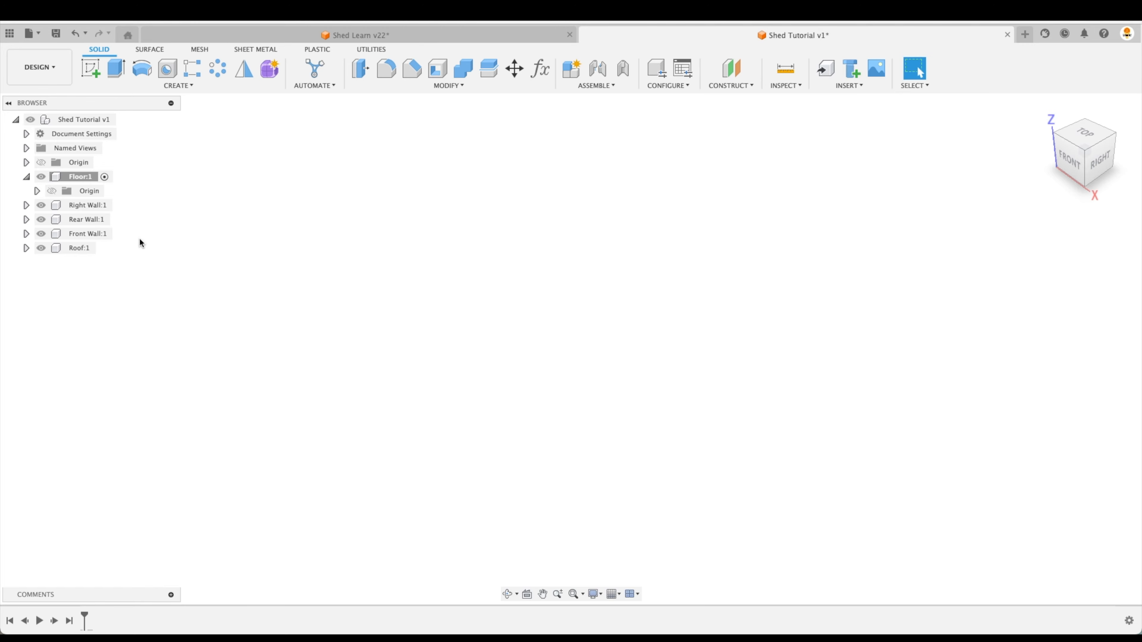
Switch to the Shed Learn design, isolate the Floor component and expand its list of parts for inspection
left_click(307, 35)
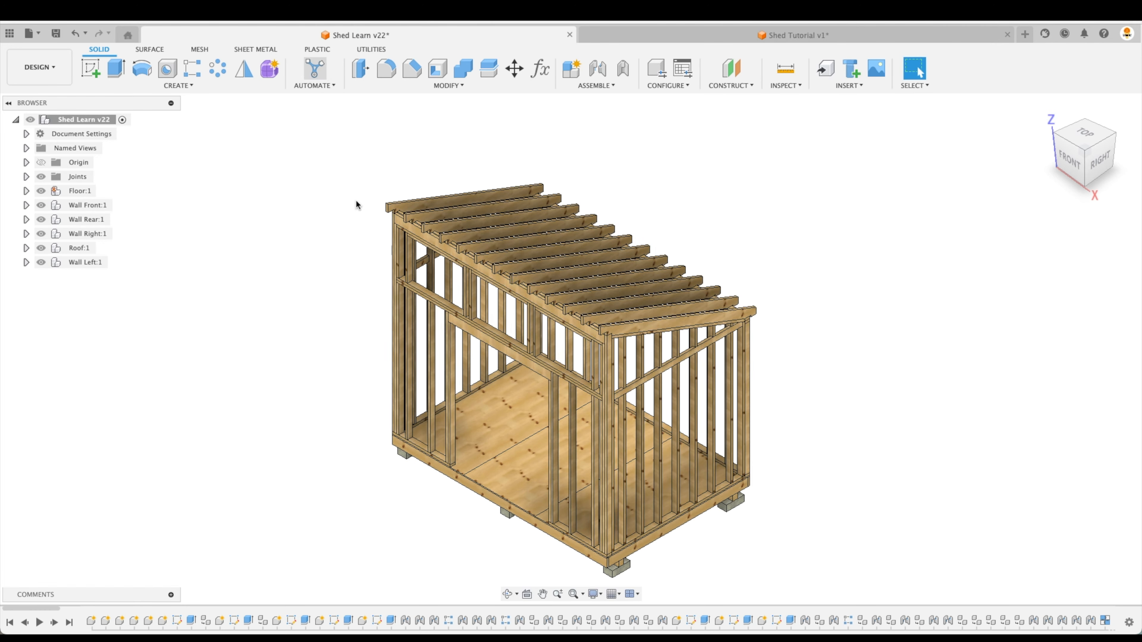
right_click(84, 194)
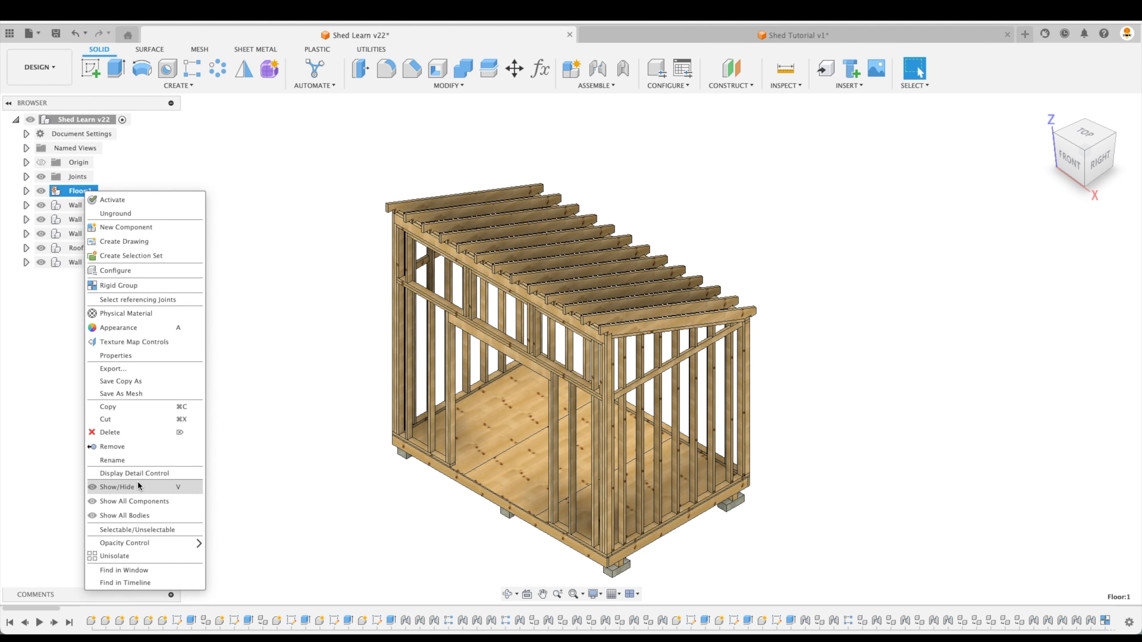
left_click(147, 557)
right_click(81, 195)
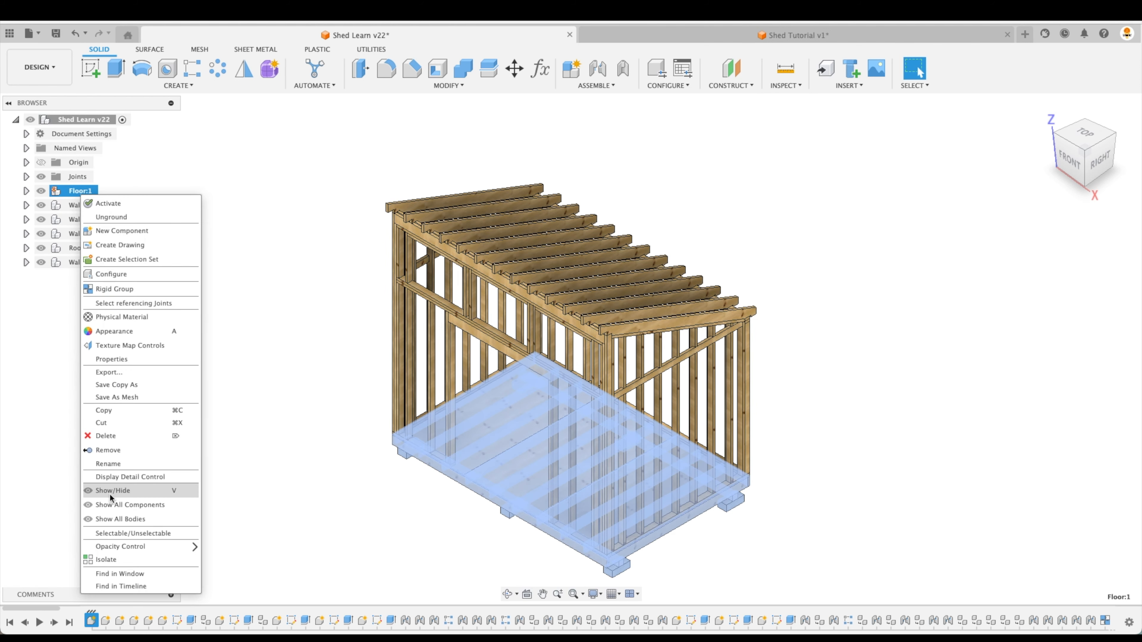
left_click(130, 558)
left_click(219, 483)
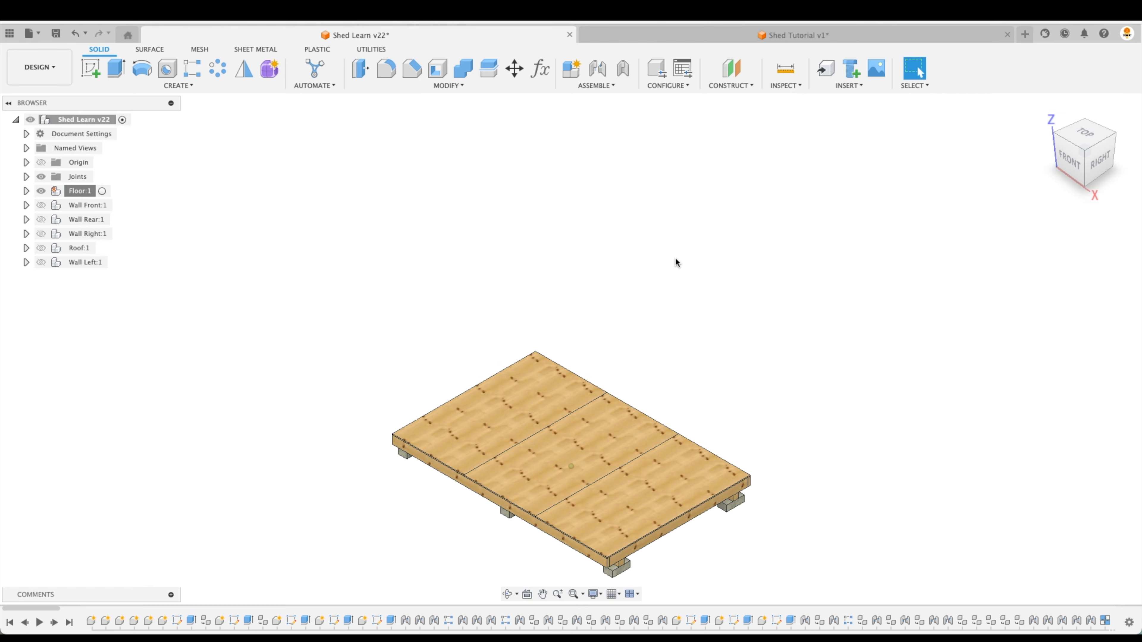
key("F6")
left_click(26, 190)
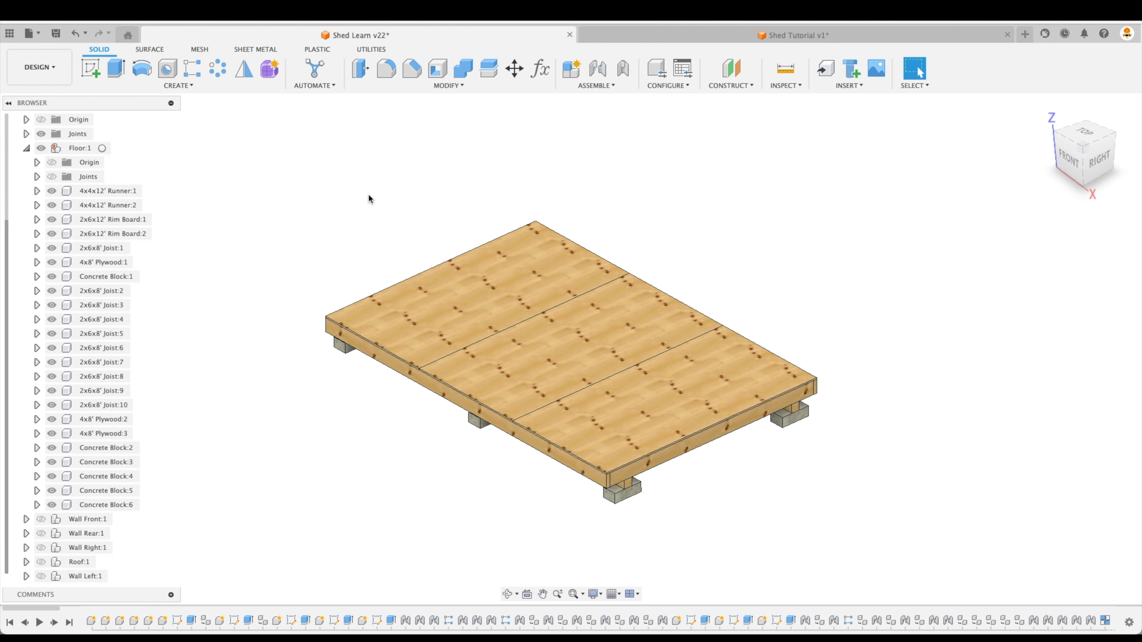
scroll(449, 270, "up", 3)
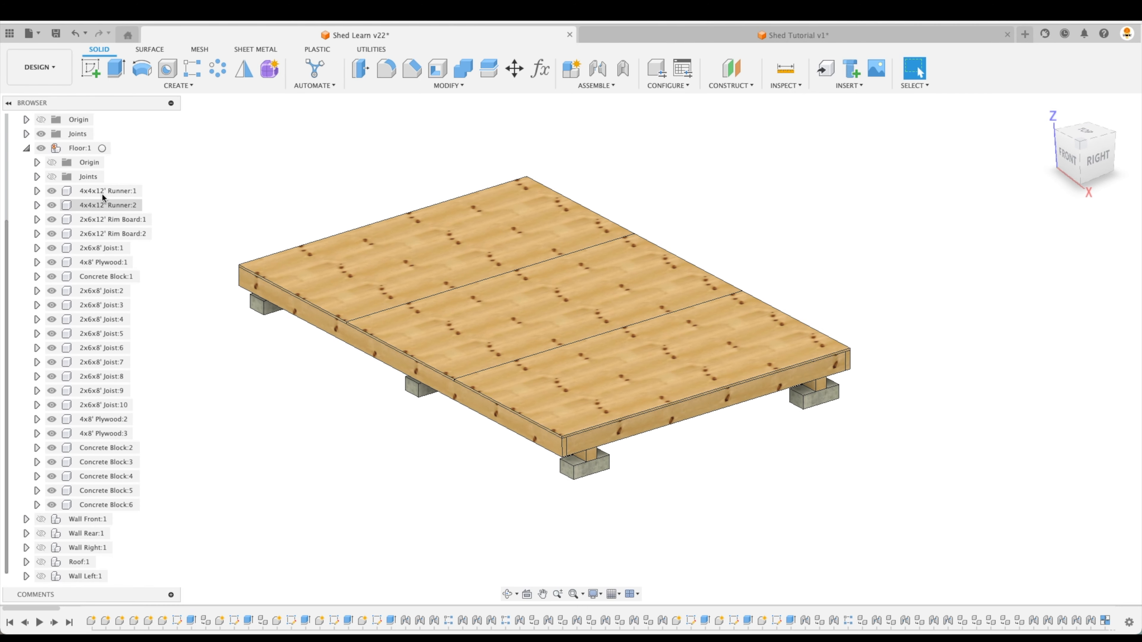
Isolate the floor's first runner, rim board, joist, plywood sheet and concrete block one after another to examine each part
right_click(103, 194)
left_click(148, 572)
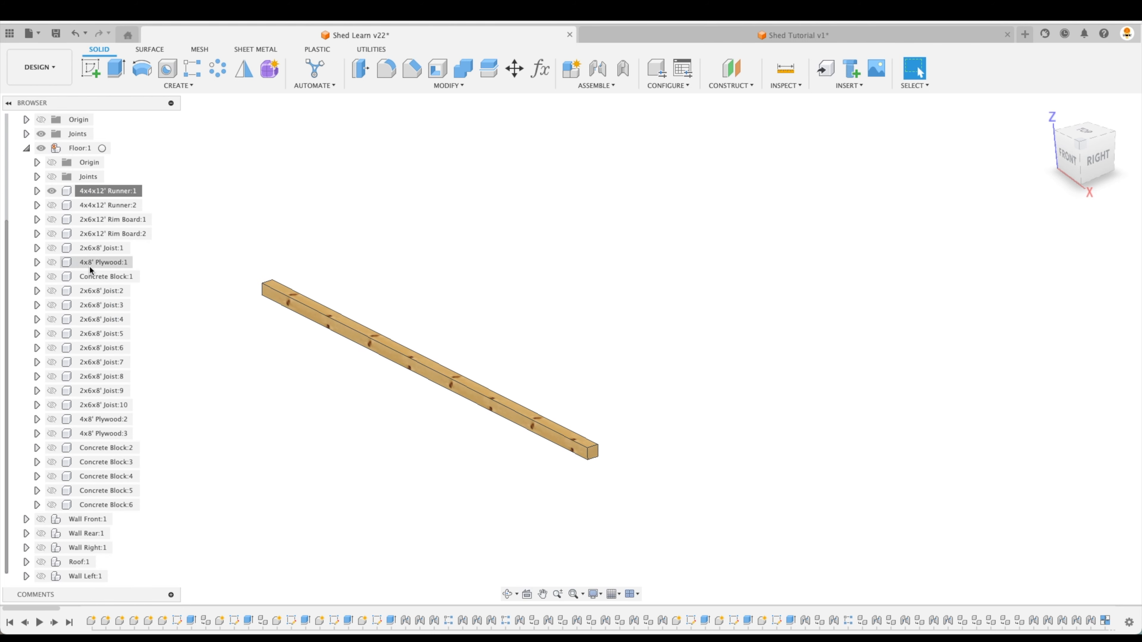
right_click(117, 219)
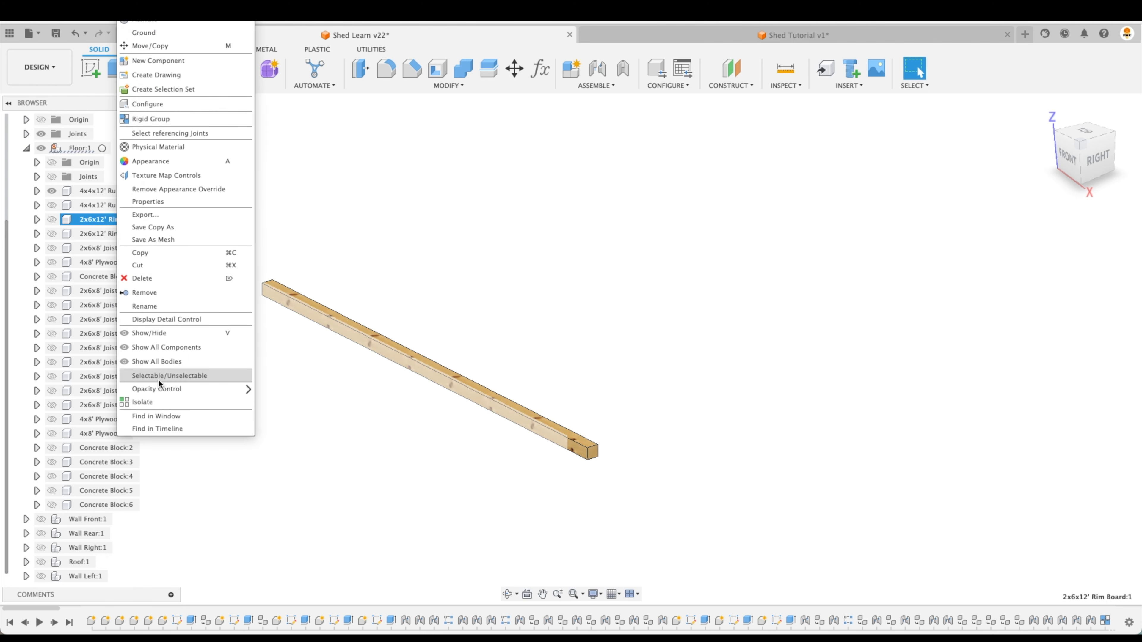
left_click(166, 401)
right_click(113, 251)
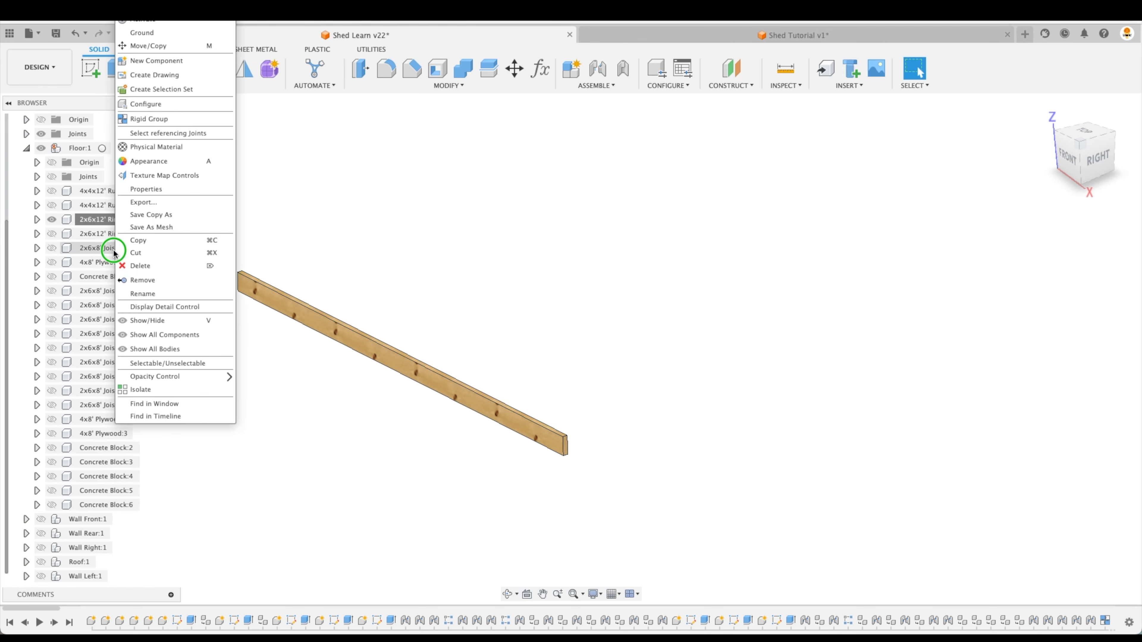
left_click(155, 389)
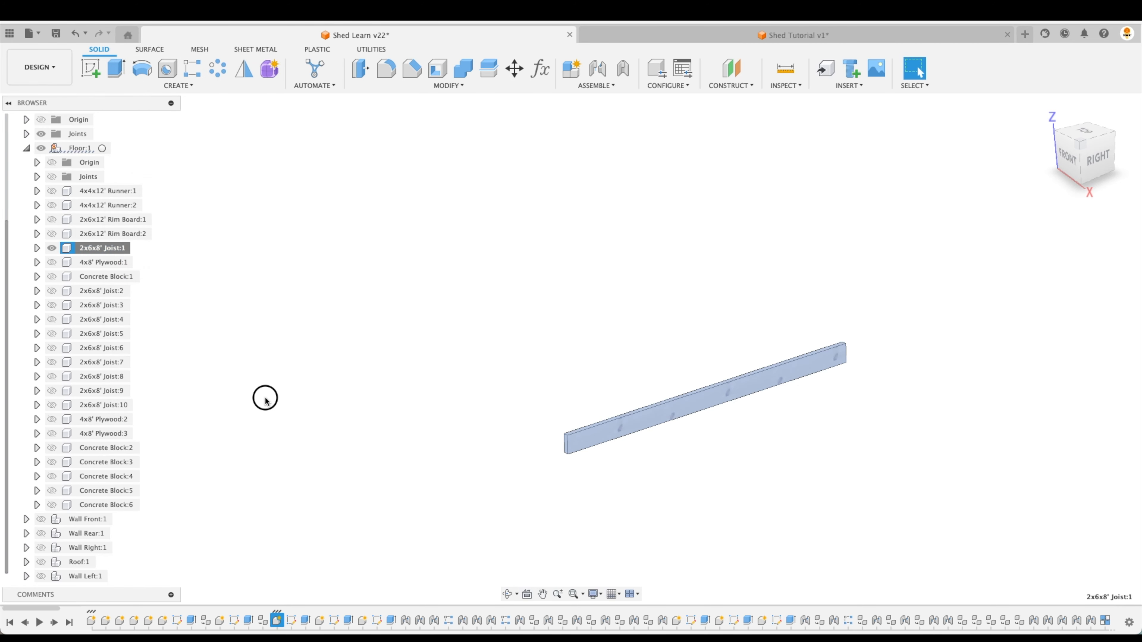
right_click(107, 264)
left_click(143, 402)
right_click(99, 278)
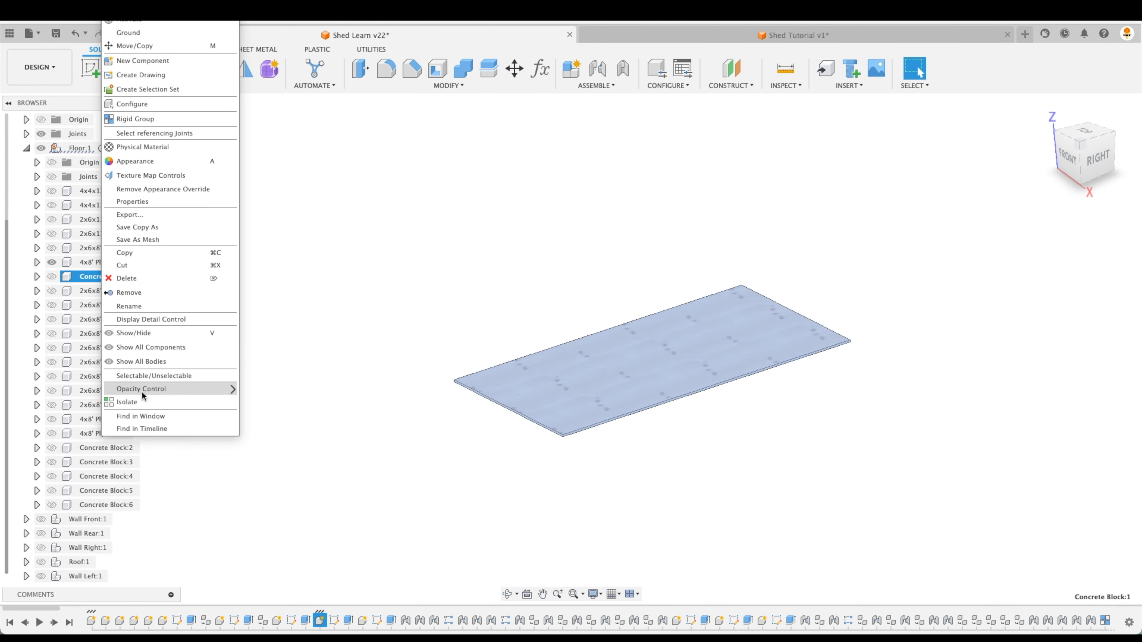
left_click(143, 401)
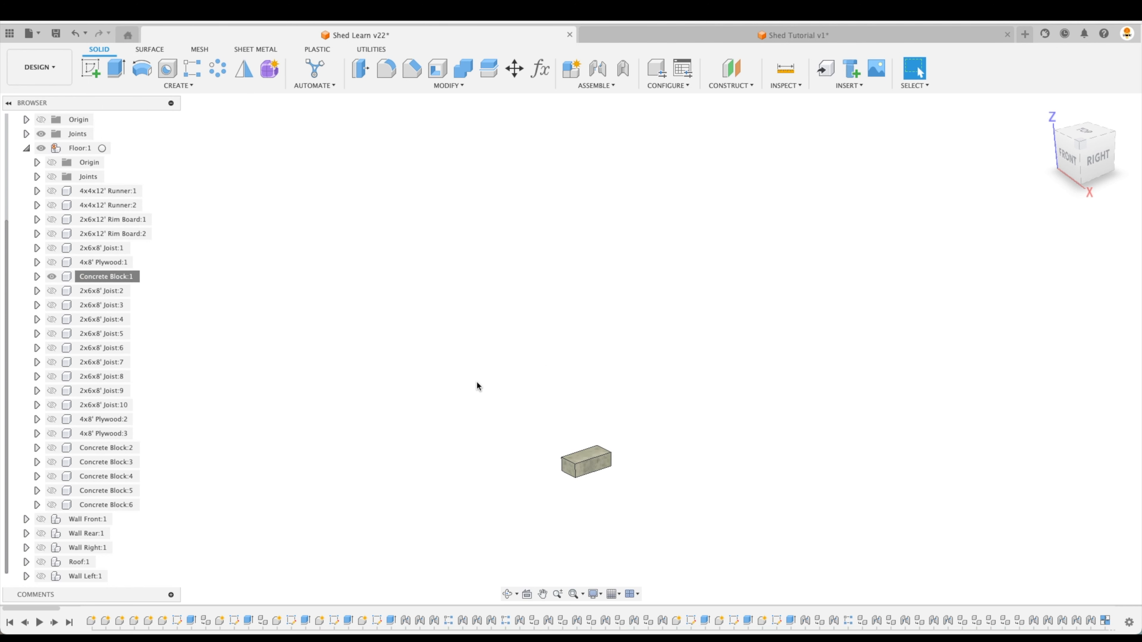
In the Shed Tutorial design, create an active internal component named Runner inside the Floor component
left_click(650, 36)
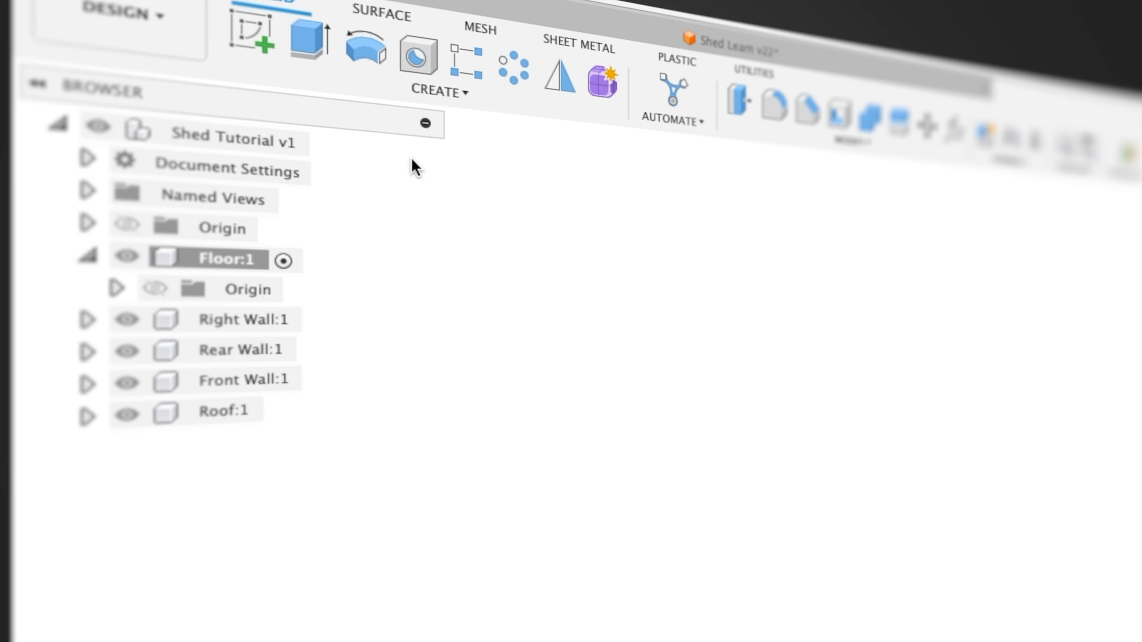
right_click(231, 264)
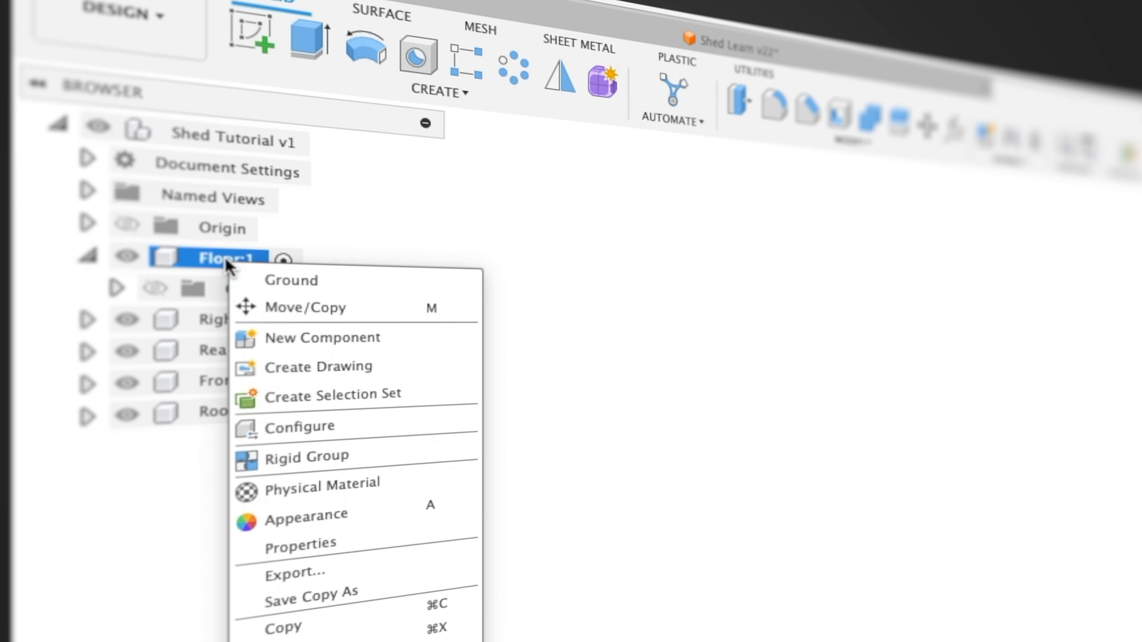
left_click(312, 337)
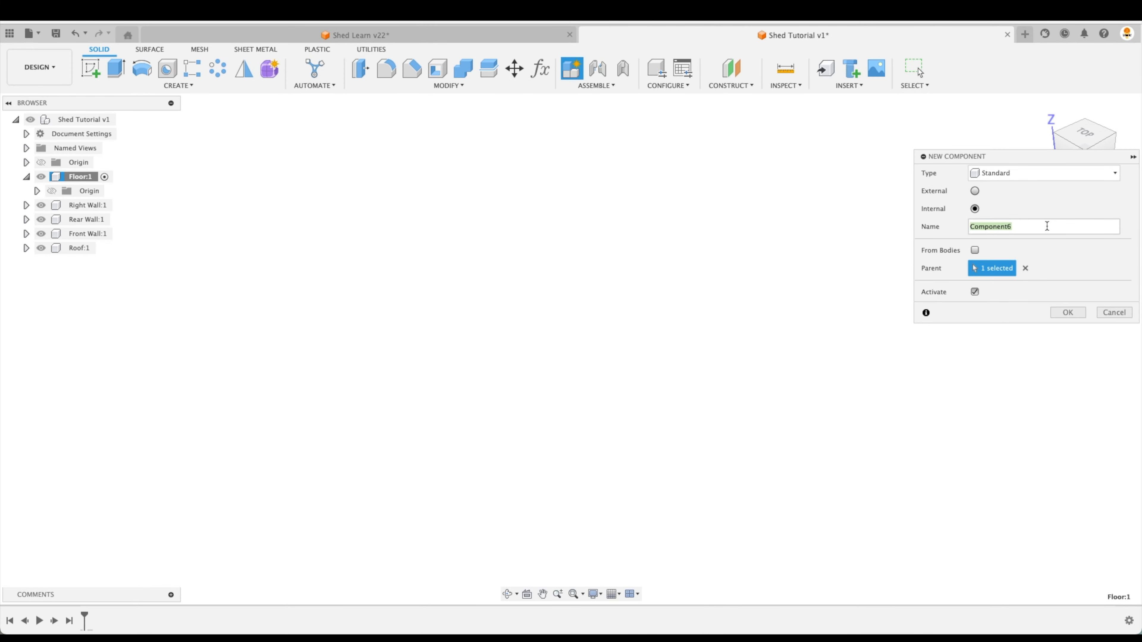
type("Runner")
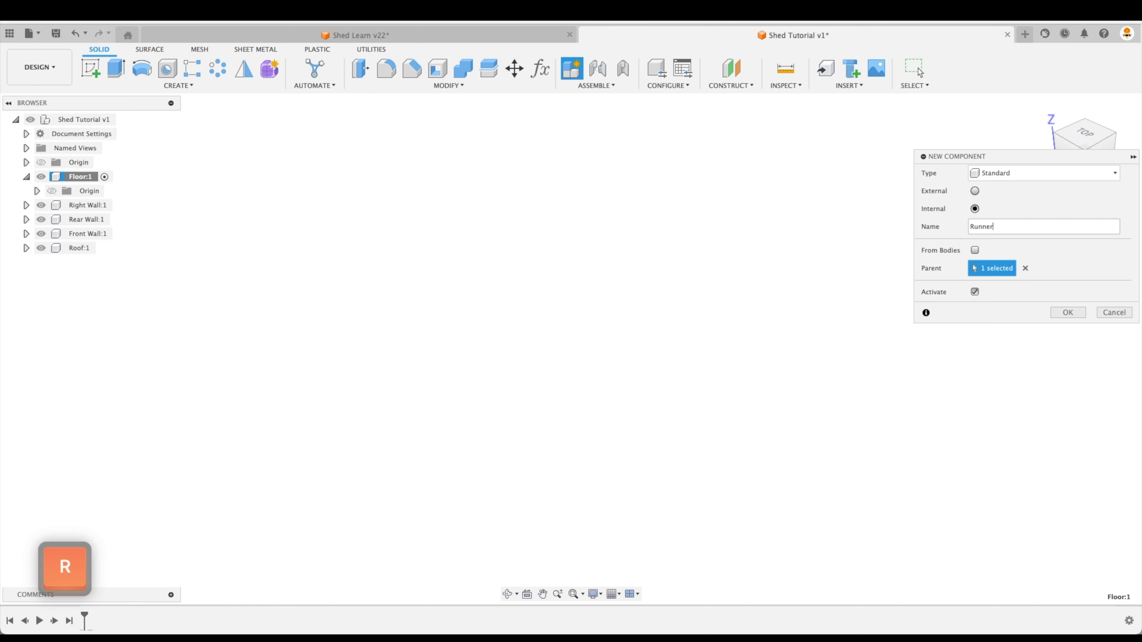
key("Return")
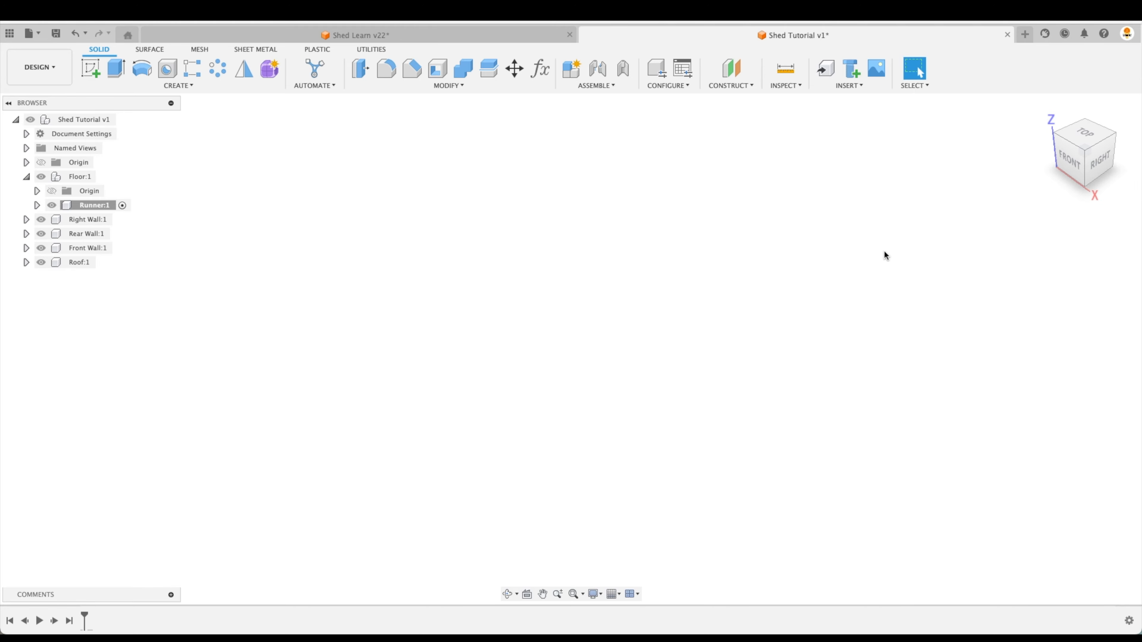
Sketch a 3.5 by 3.5 in center rectangle at the origin on the Runner's YZ plane and finish the sketch
left_click(91, 67)
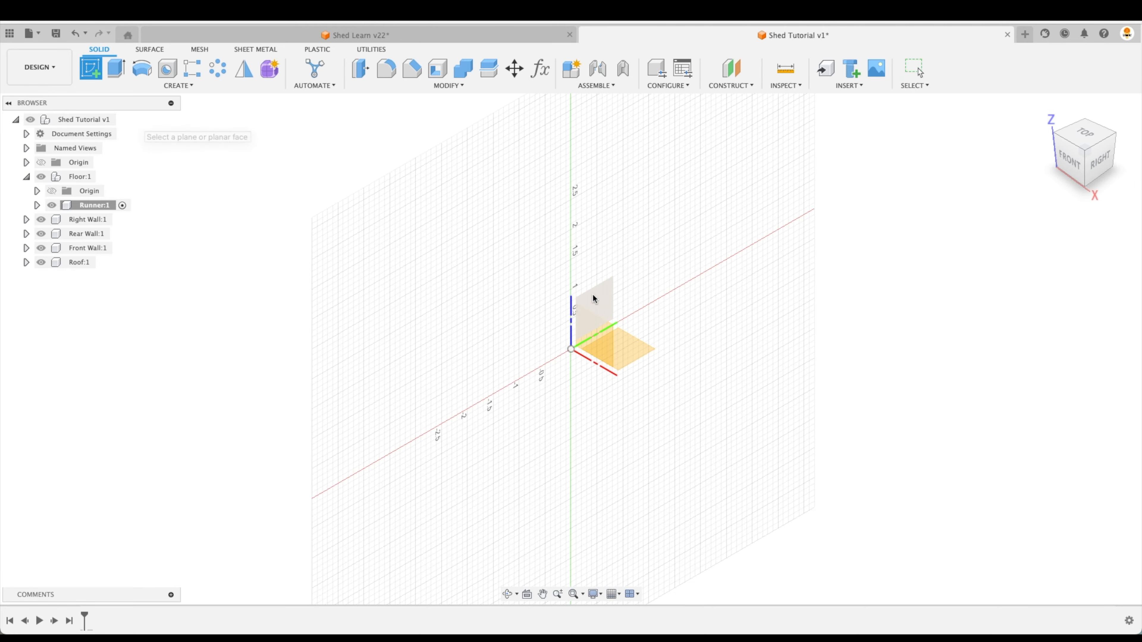
left_click(628, 342)
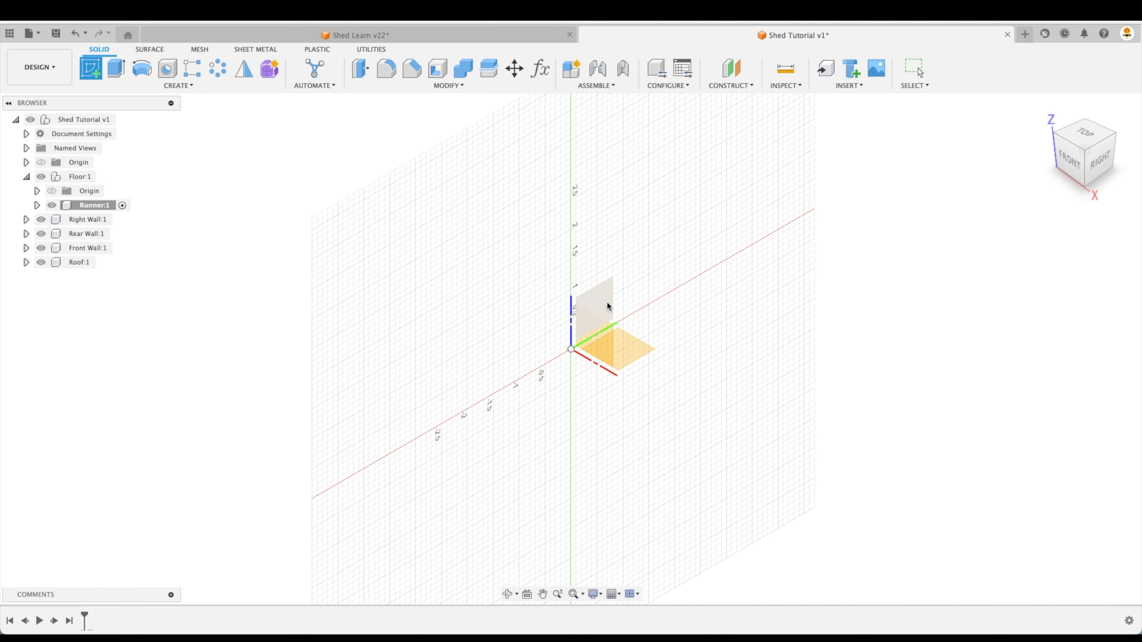
key("r")
left_click(570, 349)
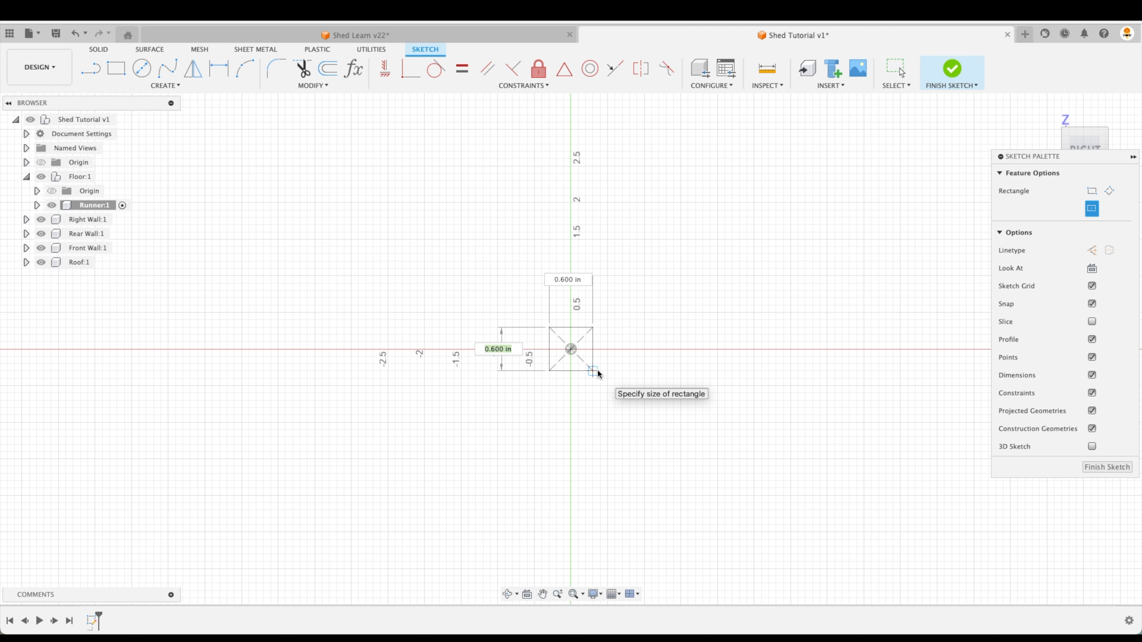
type("3.5")
key("Tab")
type("3.5")
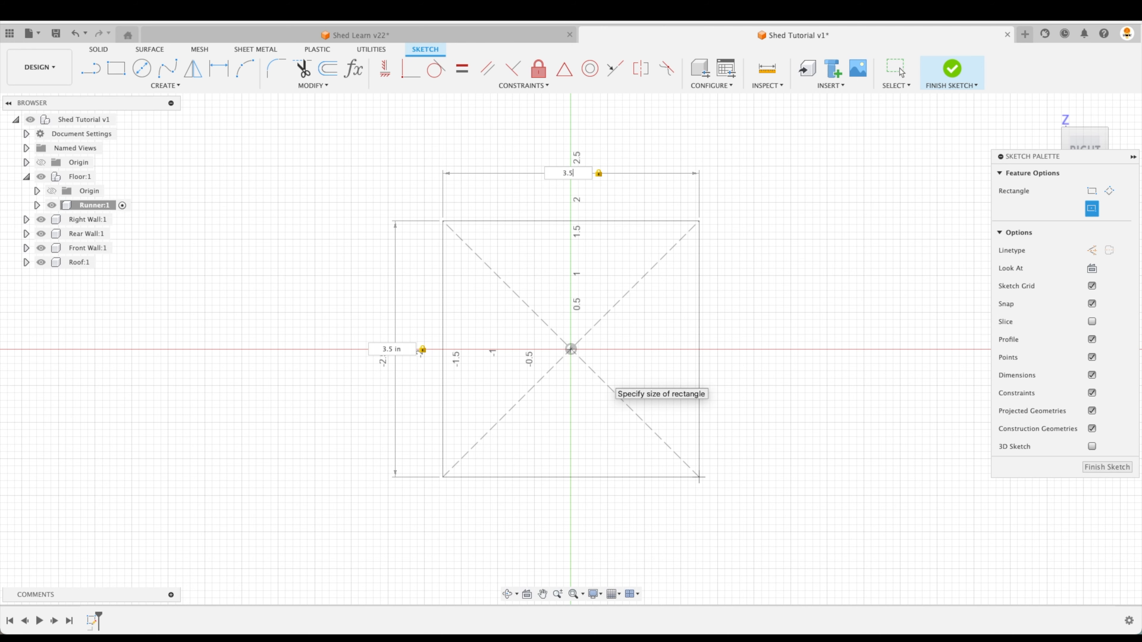
key("Return")
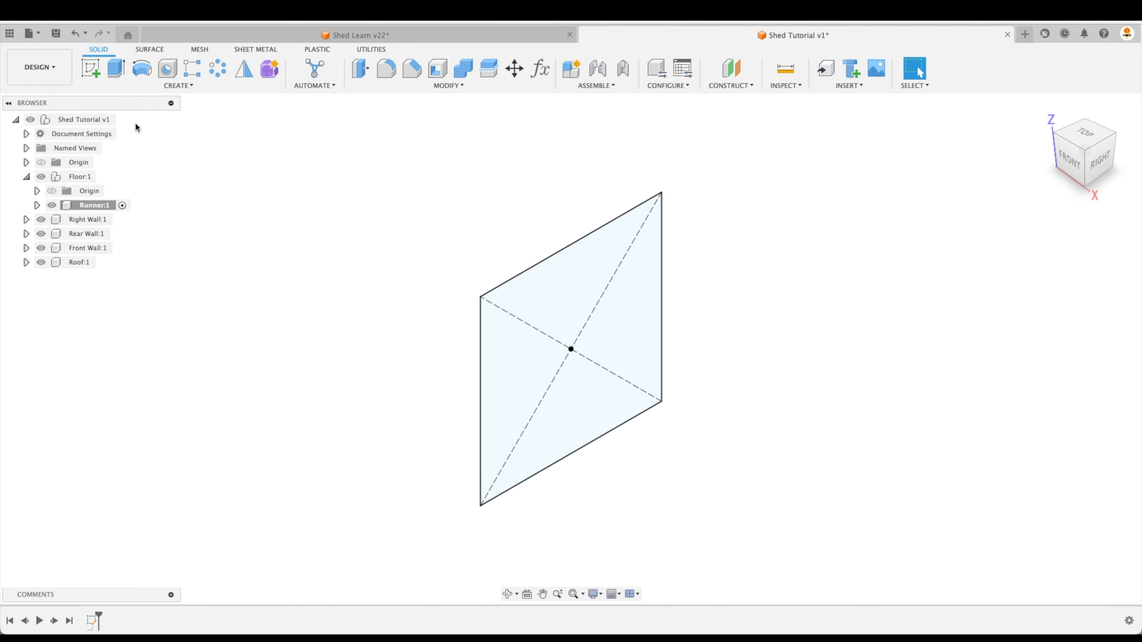
Extrude the square profile symmetrically as a new body with a whole length of 12*12 in
left_click(116, 70)
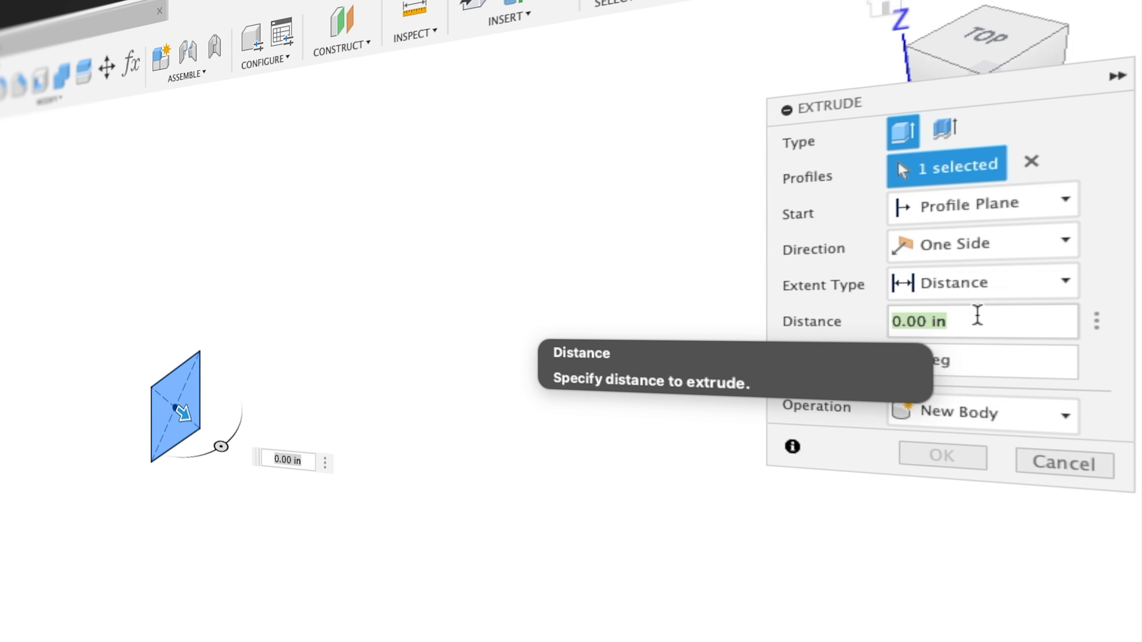
type("12*12")
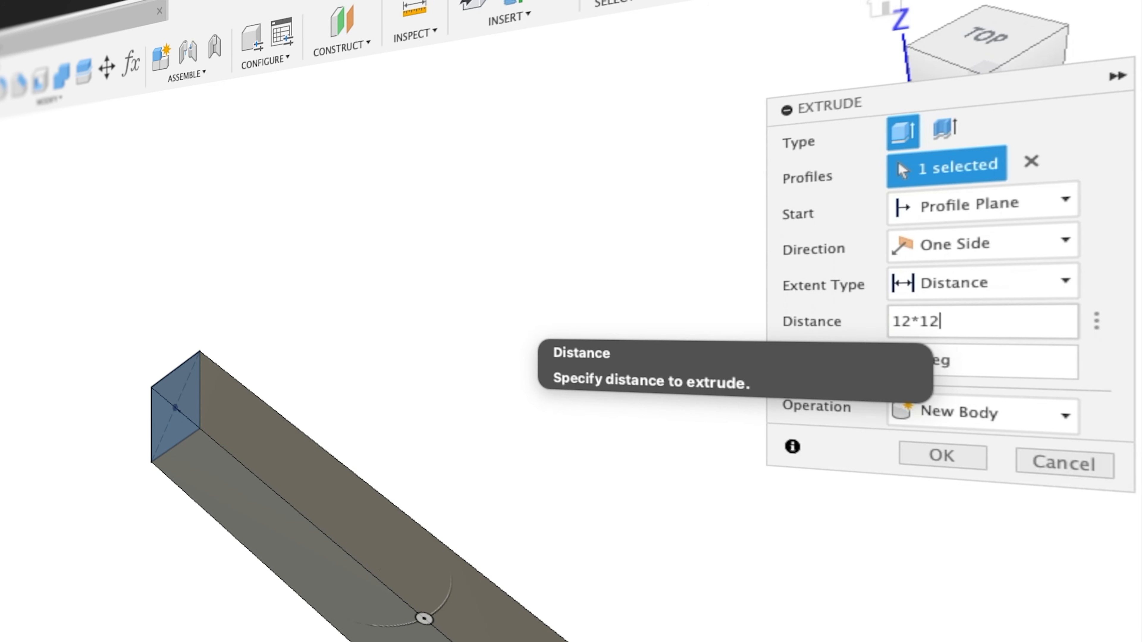
left_click(976, 246)
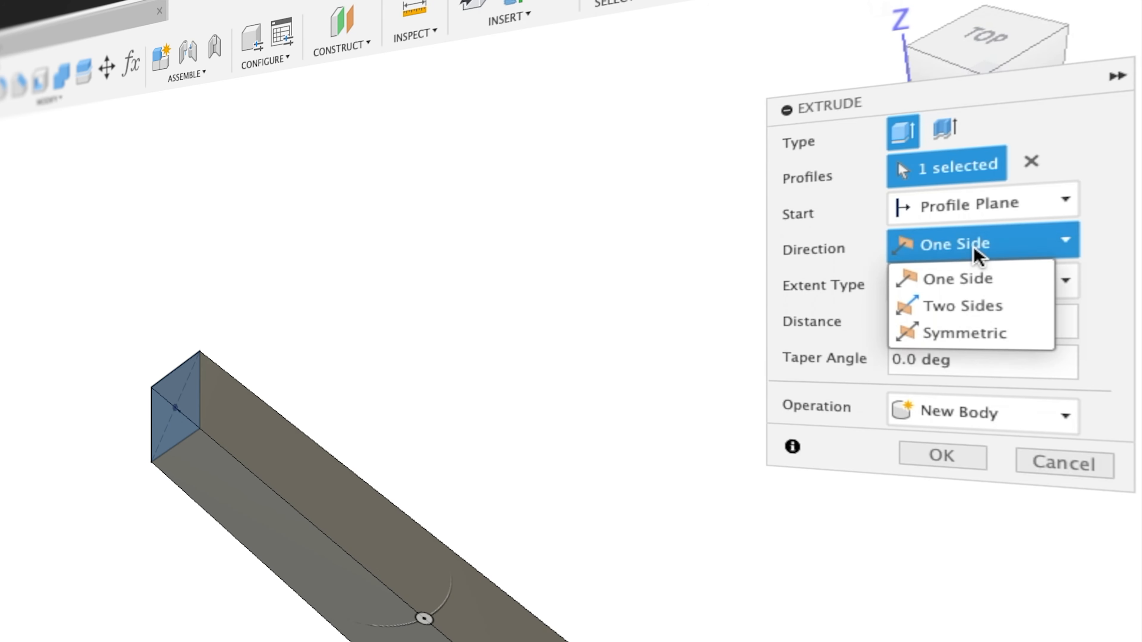
left_click(994, 335)
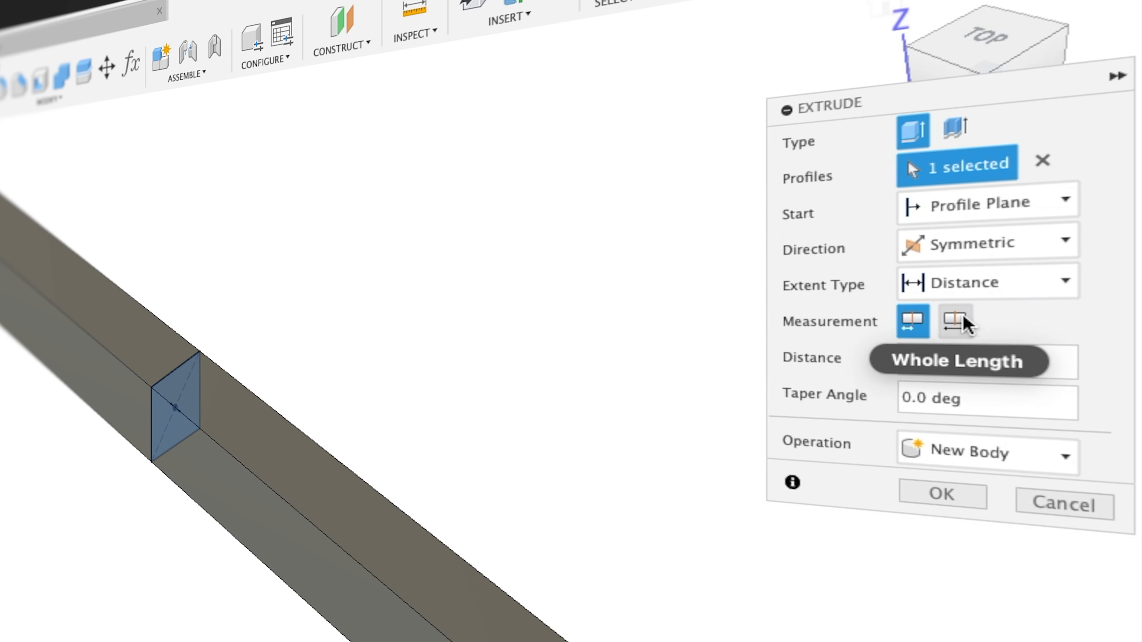
left_click(959, 326)
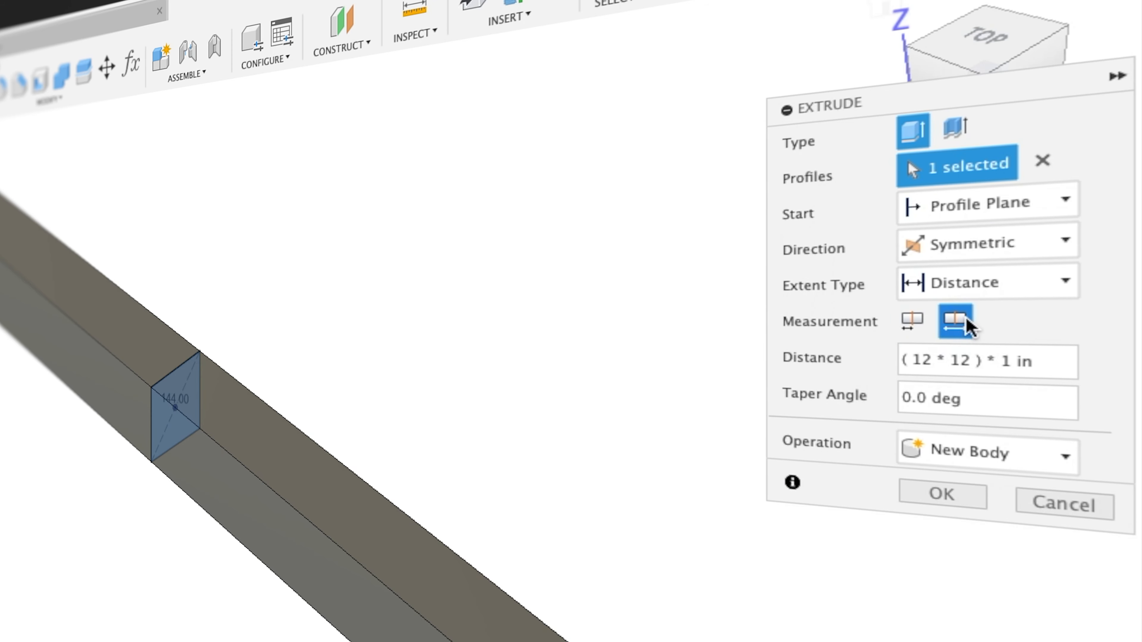
scroll(140, 328, "down", 5)
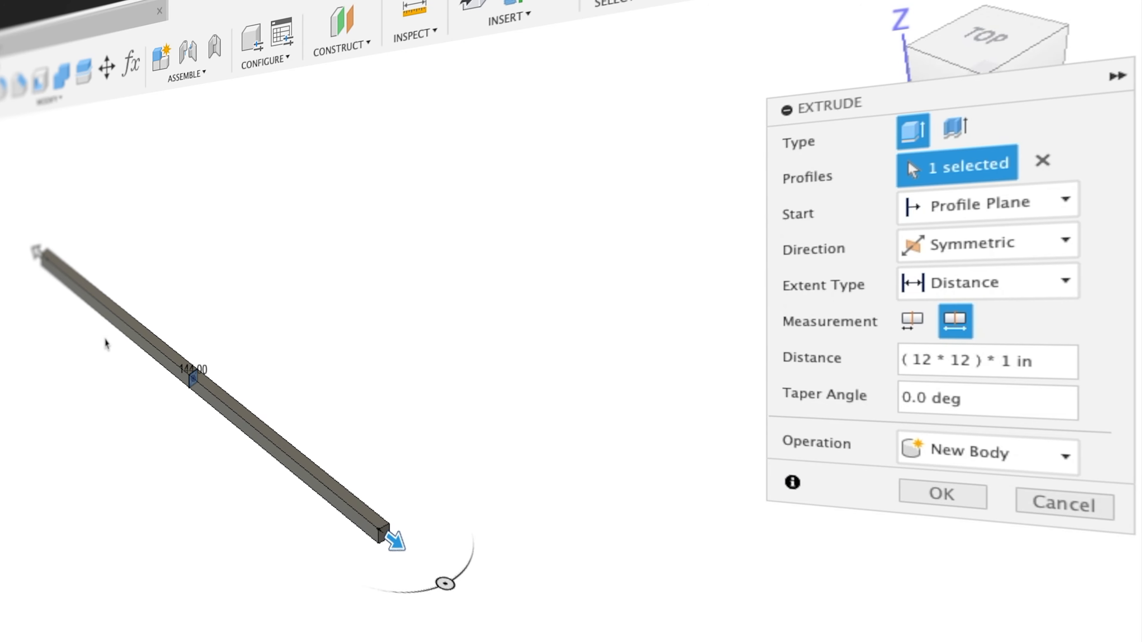
scroll(190, 361, "up", 4)
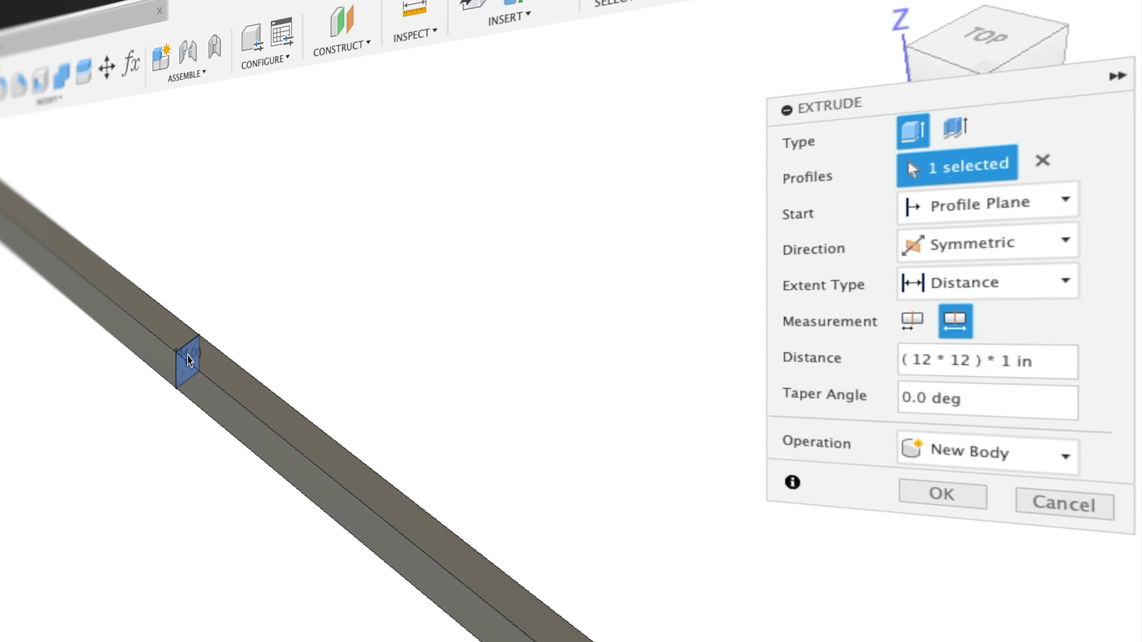
scroll(188, 360, "down", 4)
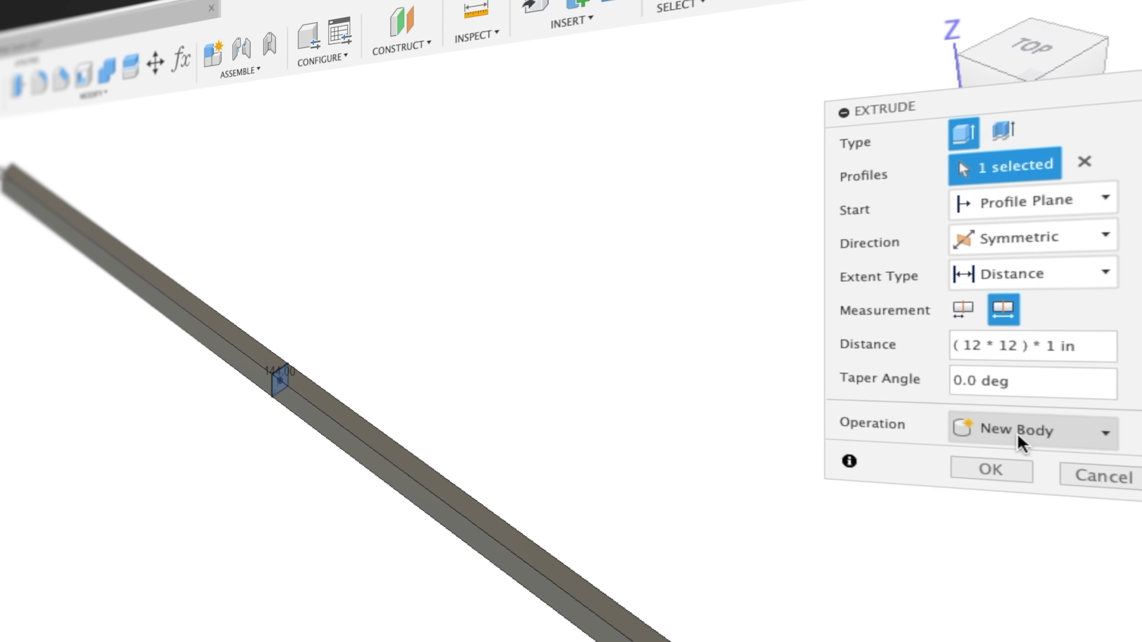
left_click(991, 469)
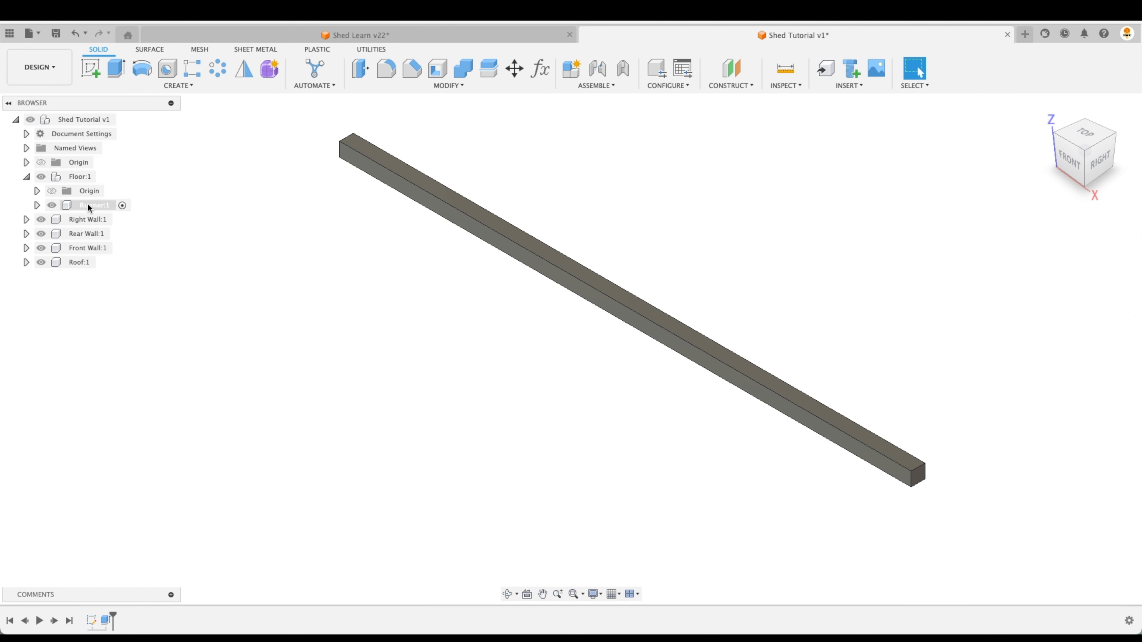
Expand the Runner component to check its body in the browser, and hide the Runner
left_click(37, 205)
left_click(48, 234)
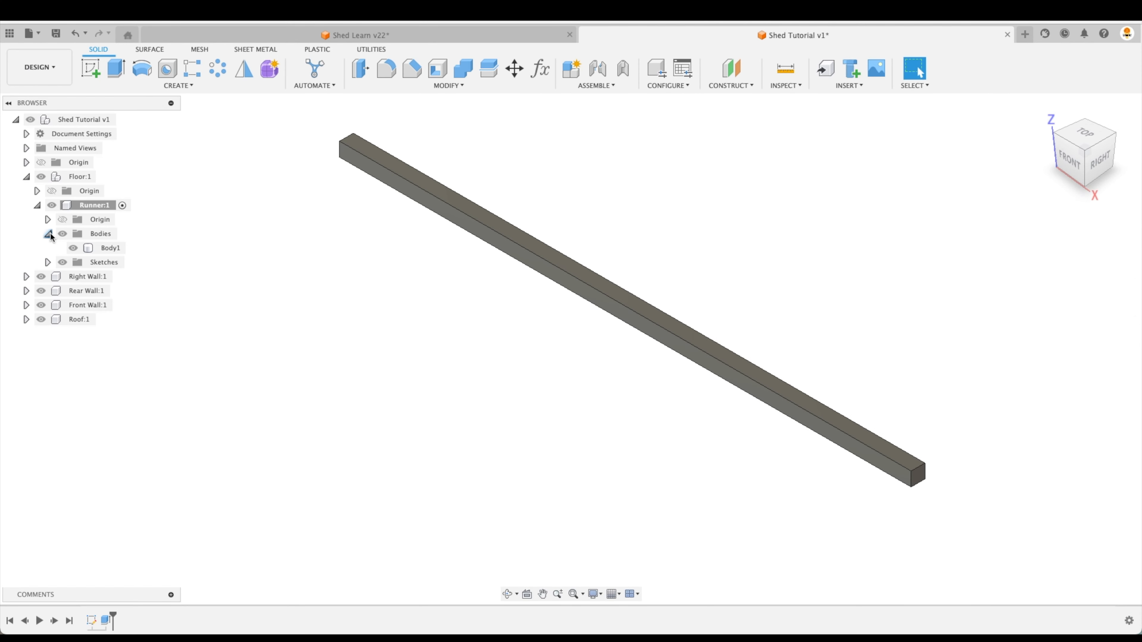
left_click(48, 234)
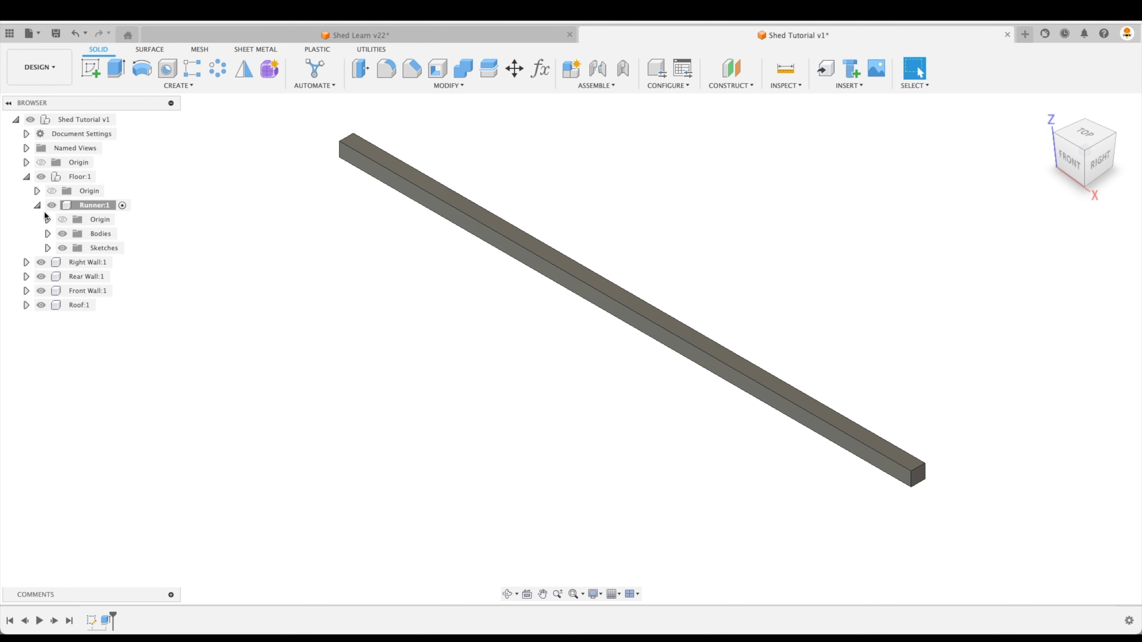
left_click(52, 205)
Create an active internal component named Rim Board inside the Floor component, and collapse the Runner in the browser
right_click(73, 179)
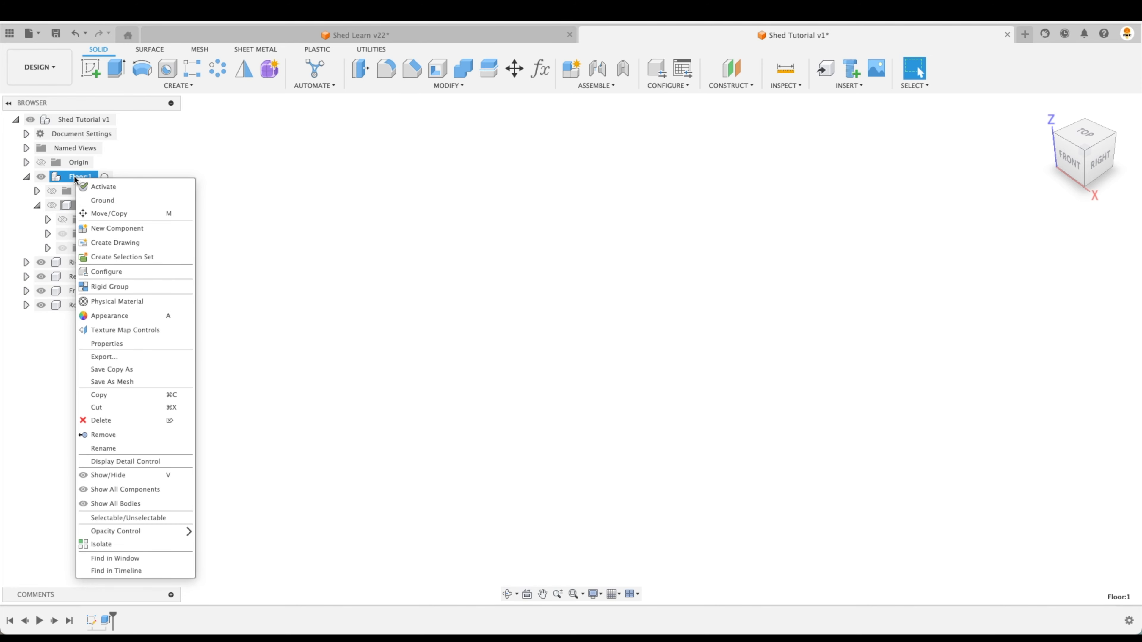
left_click(114, 228)
double_click(1017, 226)
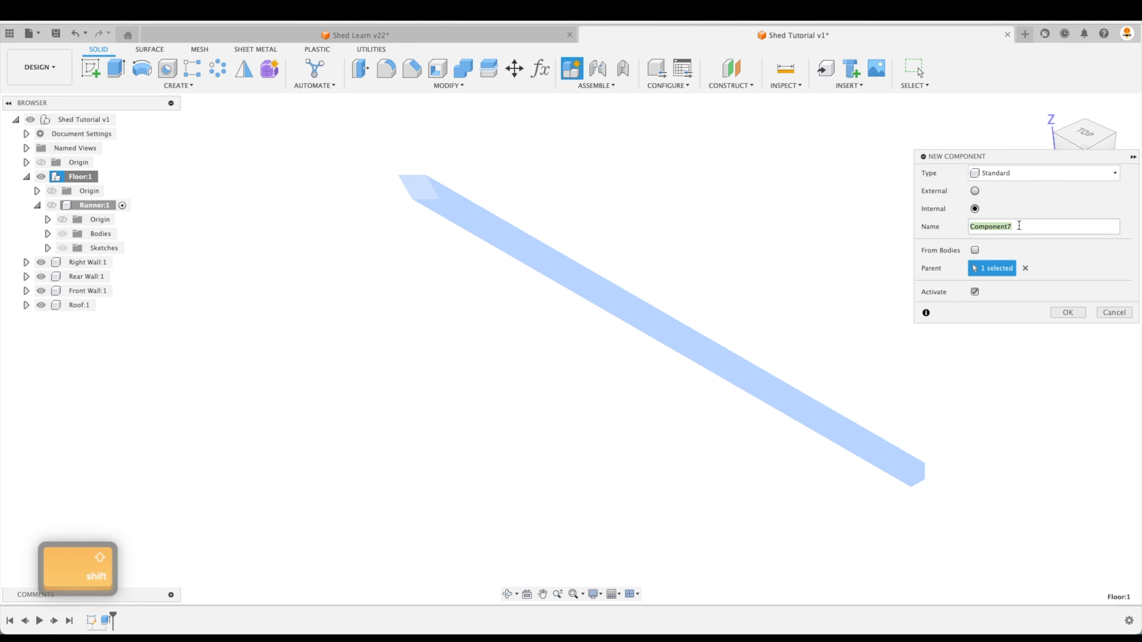
type("Rim Boare")
key("BackSpace")
type("d")
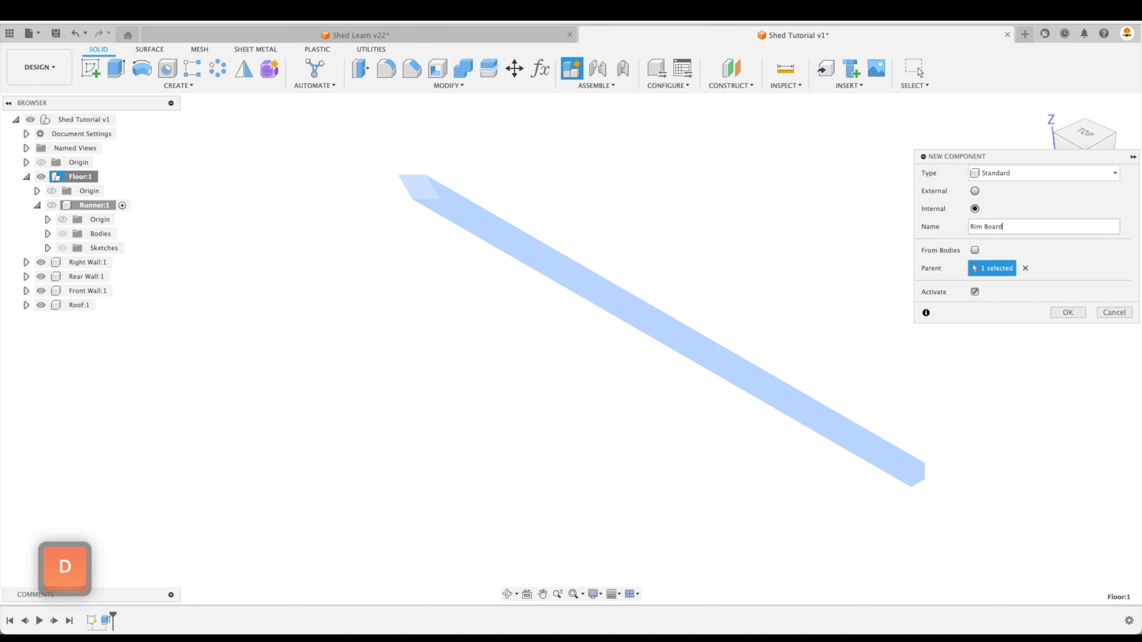
key("Return")
left_click(36, 205)
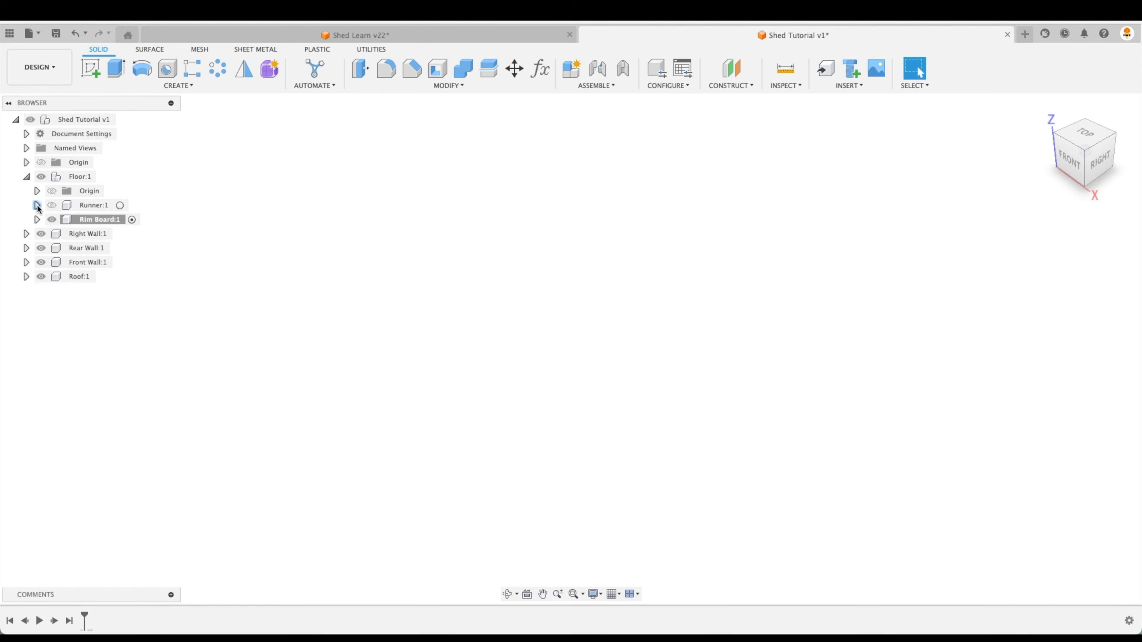
Sketch a 1.5 by 5.5 in center rectangle at the origin on the Rim Board's YZ plane and finish the sketch
left_click(90, 68)
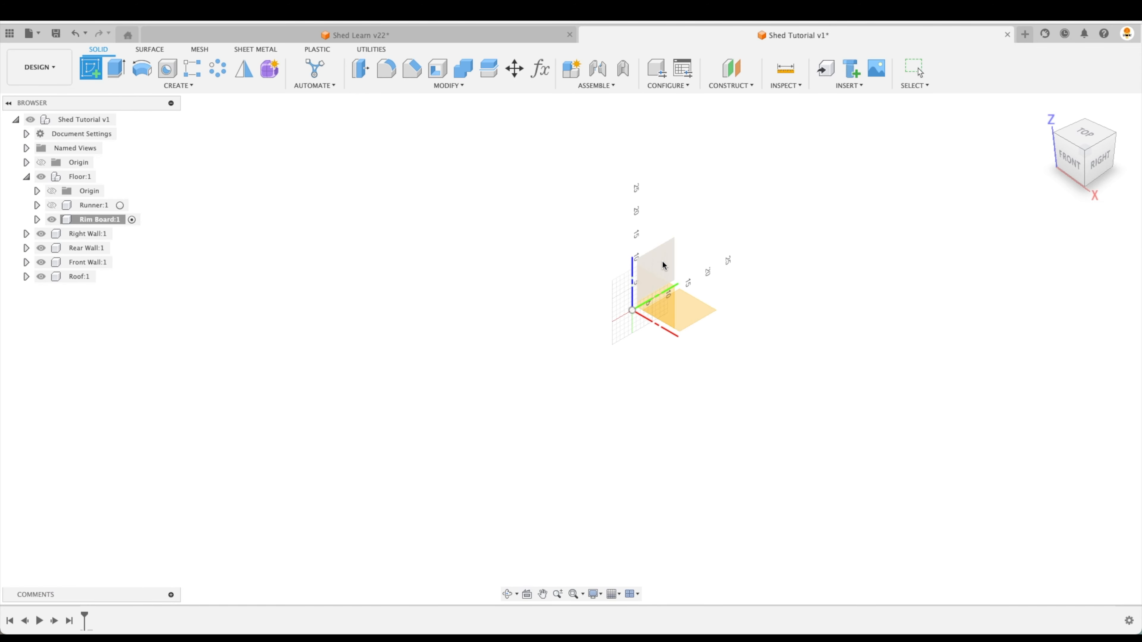
left_click(668, 269)
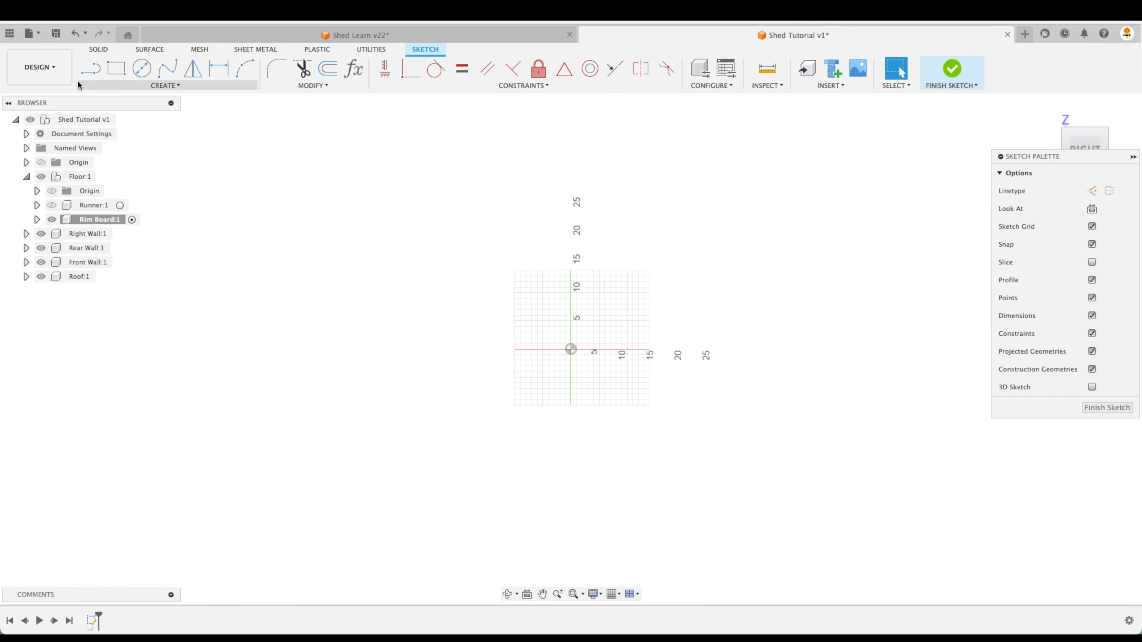
key("r")
left_click(1092, 208)
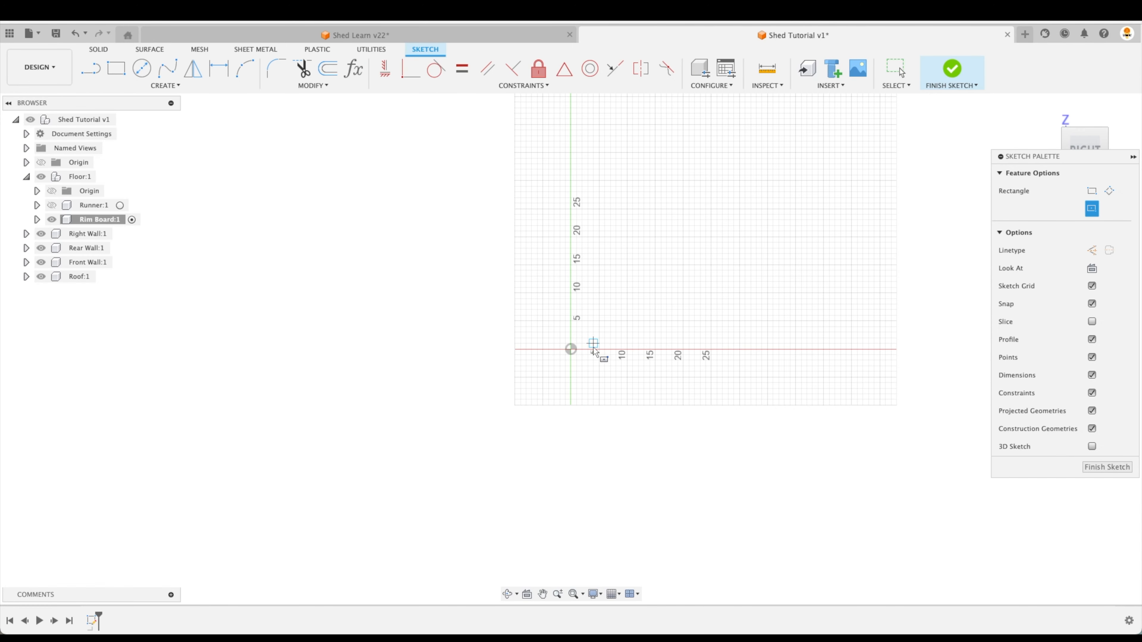
left_click(571, 350)
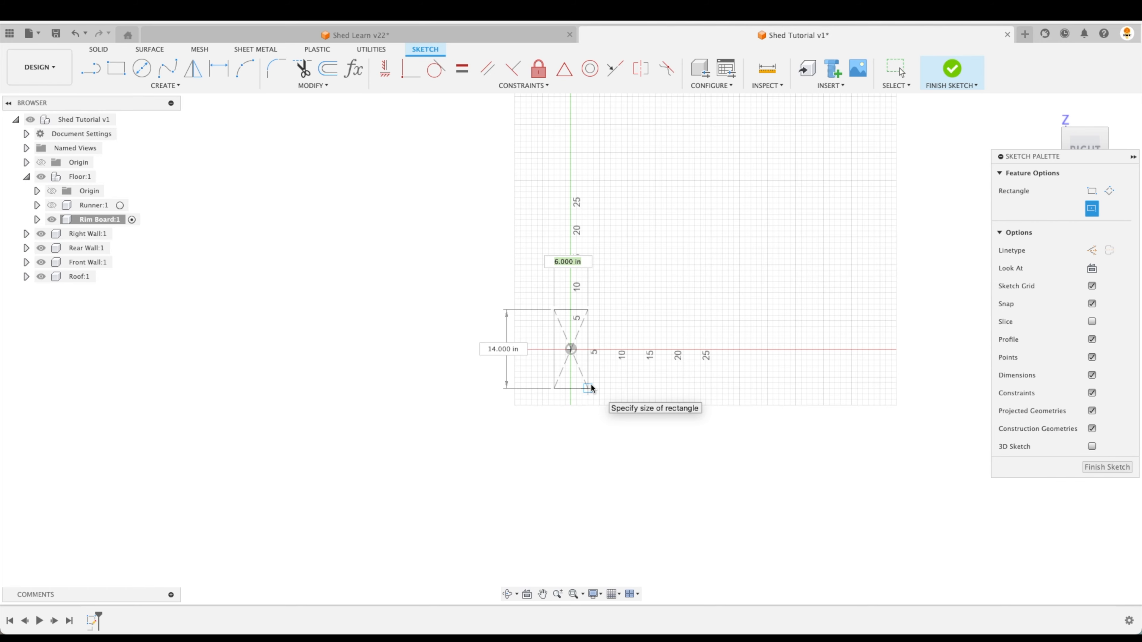
type("1.5")
key("Tab")
type("5.5")
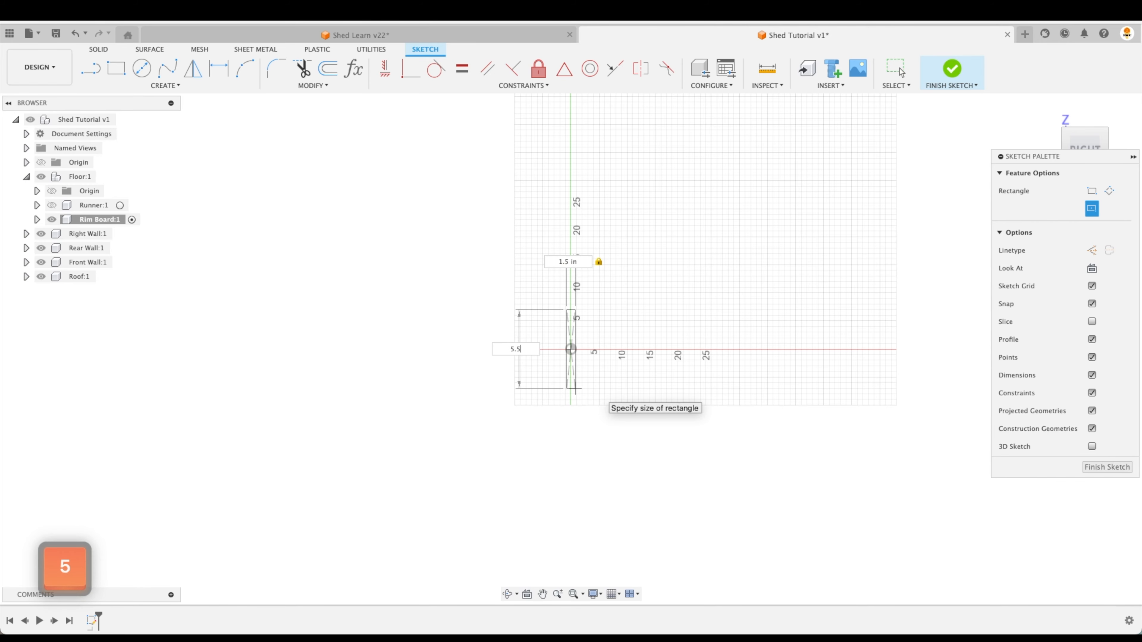
key("Return")
left_click(1119, 407)
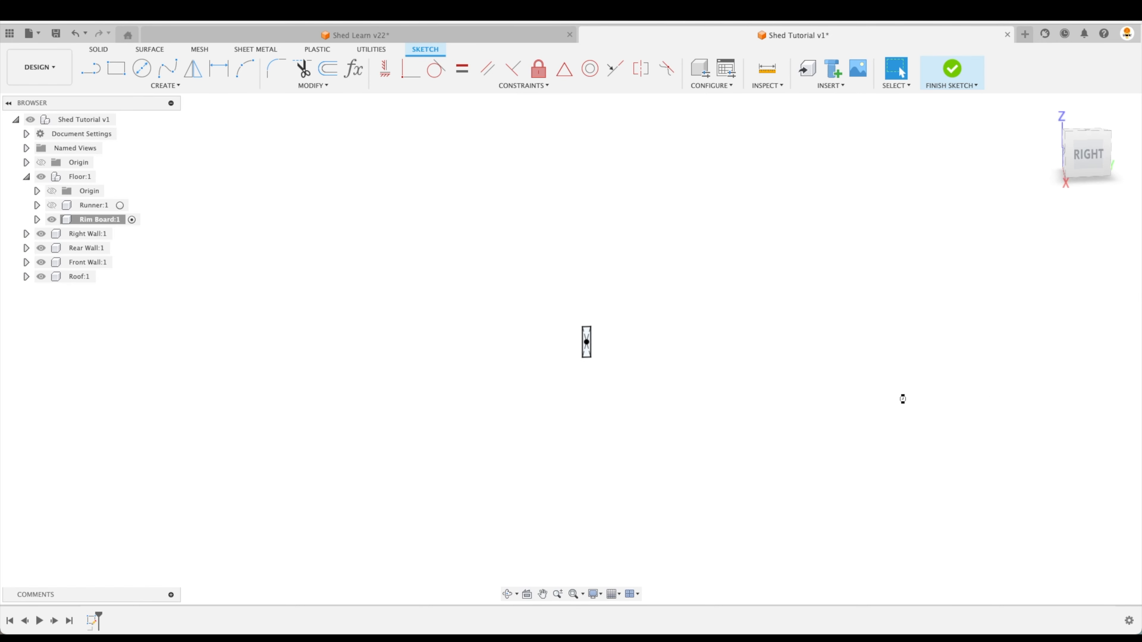
Extrude the rectangle symmetrically as a new body with a whole-length distance of 12*12 in
left_click(116, 68)
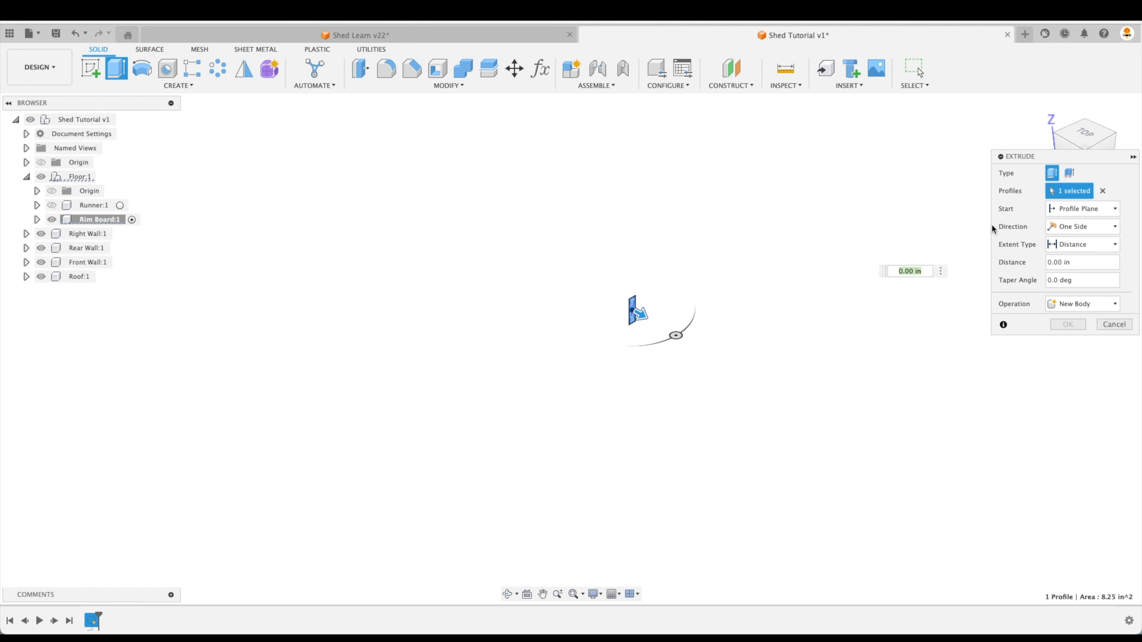
left_click(1090, 227)
left_click(1076, 267)
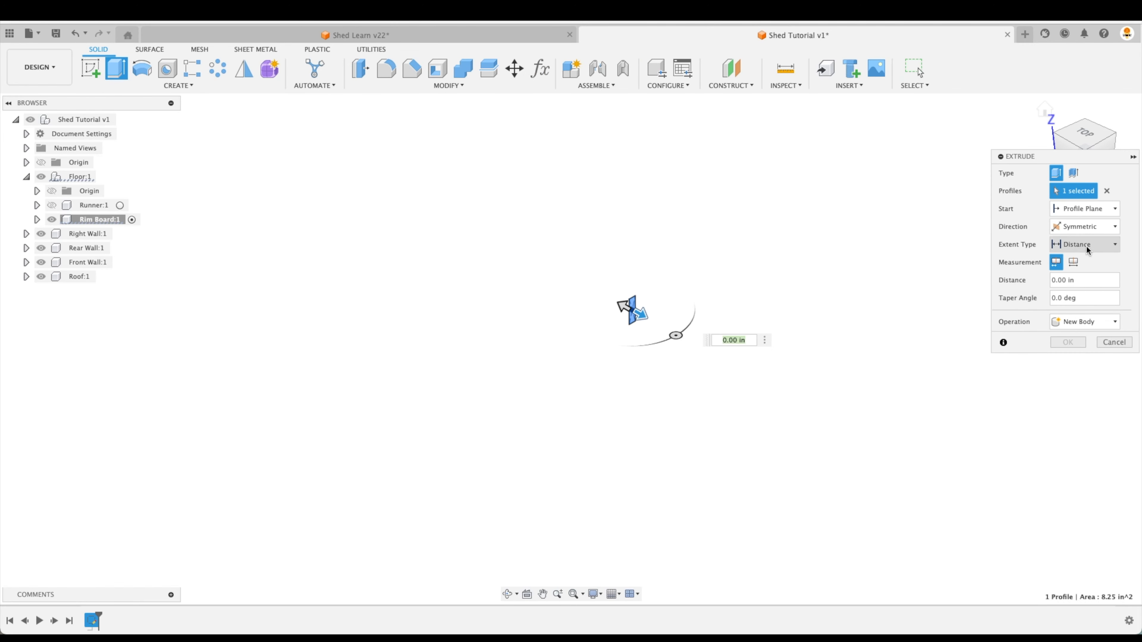
double_click(1085, 283)
left_click(1085, 283)
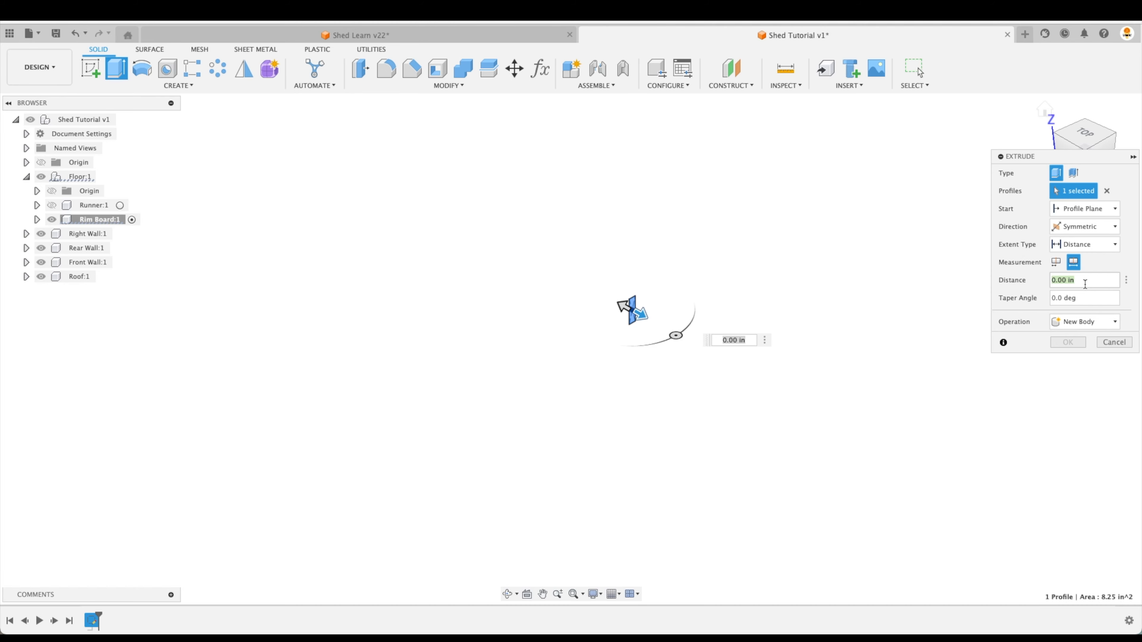
type("12*12")
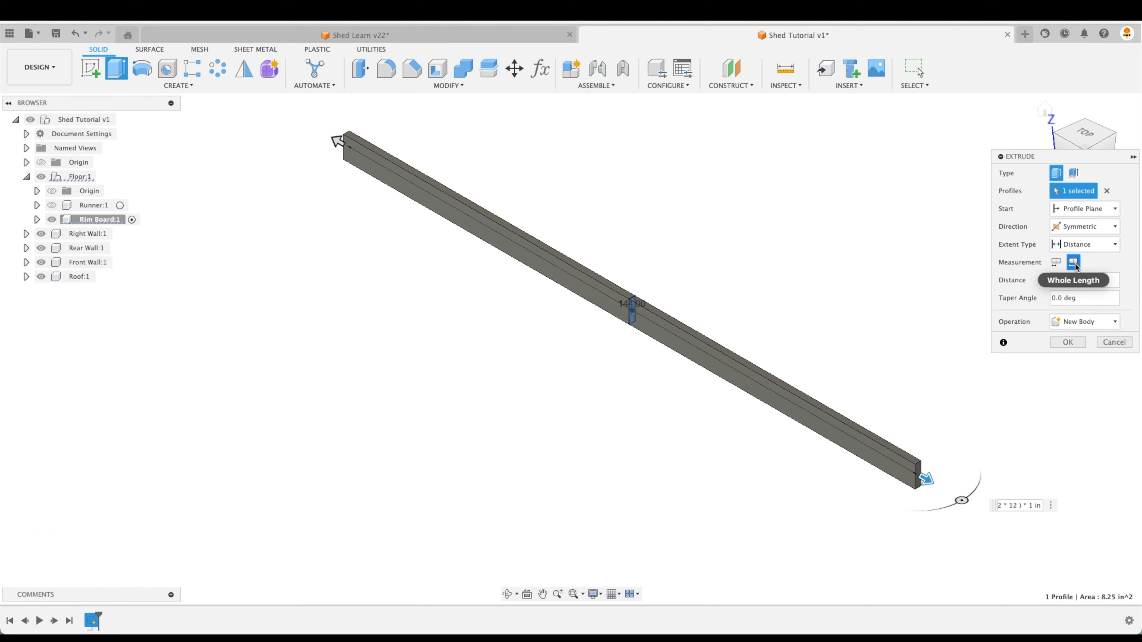
Try the half-length measurement on the Rim Board's symmetric extrusion
left_click(1055, 262)
scroll(912, 298, "down", 3)
middle_click_drag(911, 287, 874, 308)
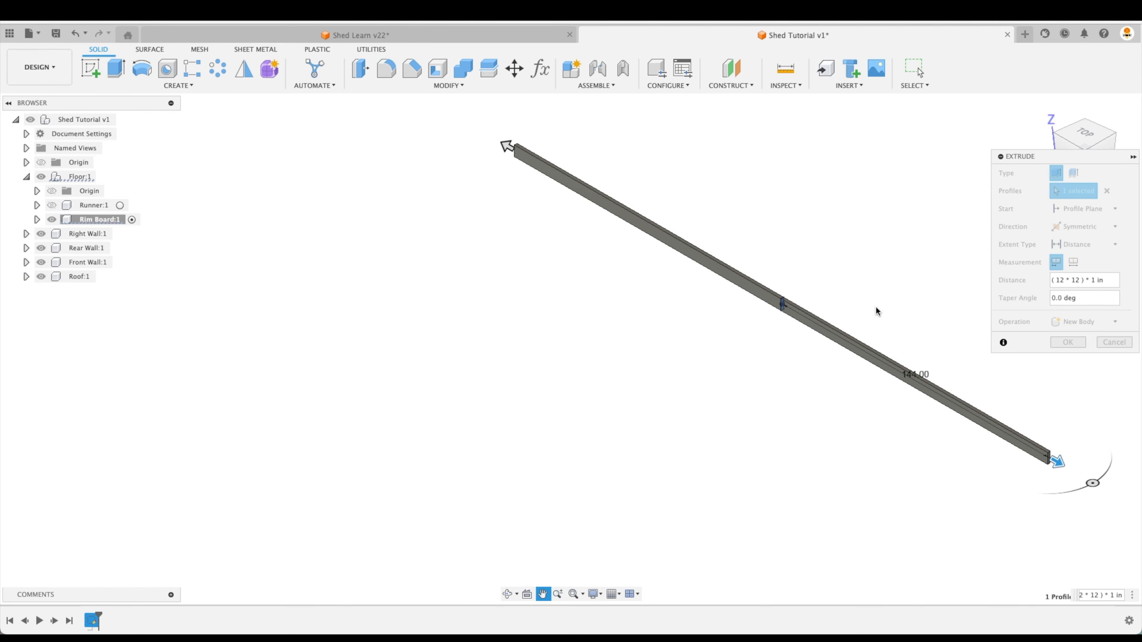
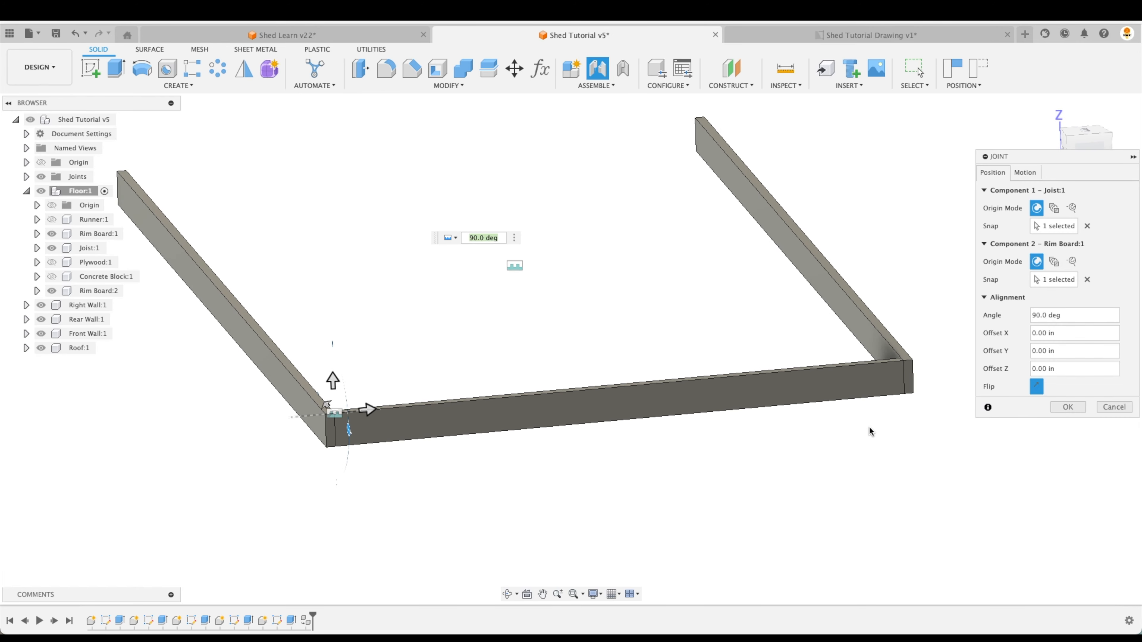
Accept the joint between the Joist and the Rim Board, and set up a rectangular pattern of components with Joist:1 as the object
left_click(1076, 407)
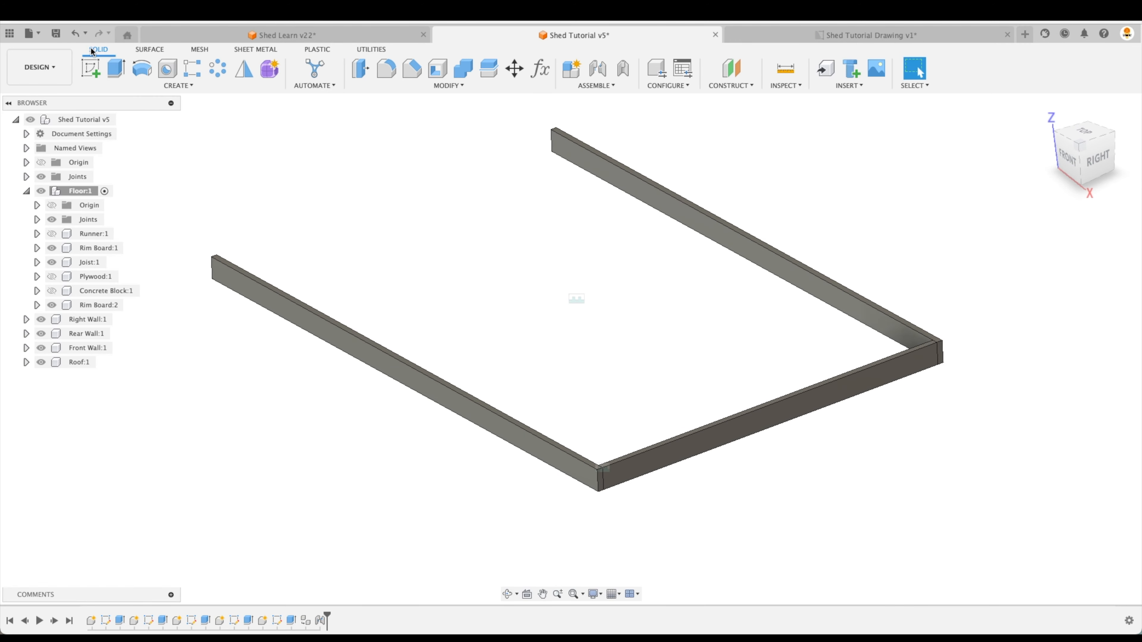
left_click(189, 71)
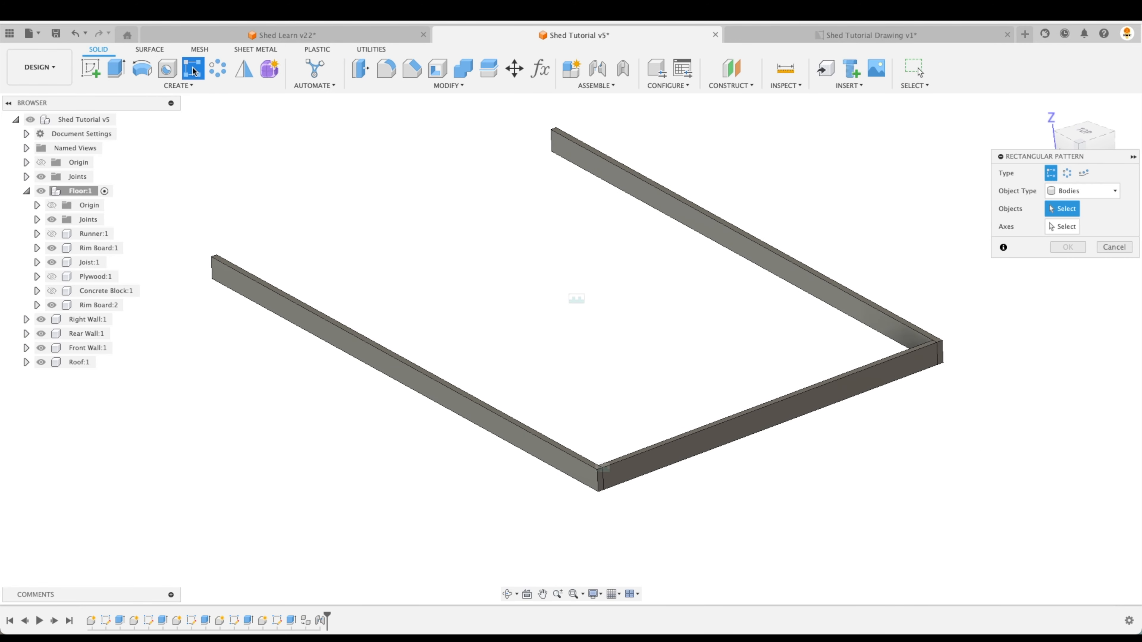
left_click(1063, 192)
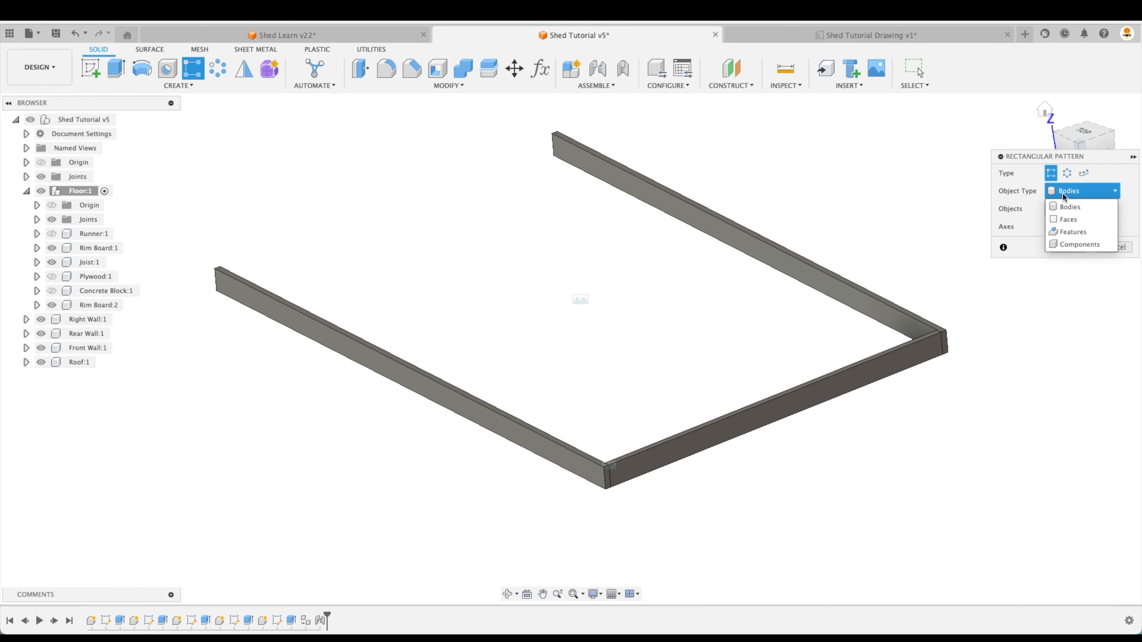
left_click(1079, 244)
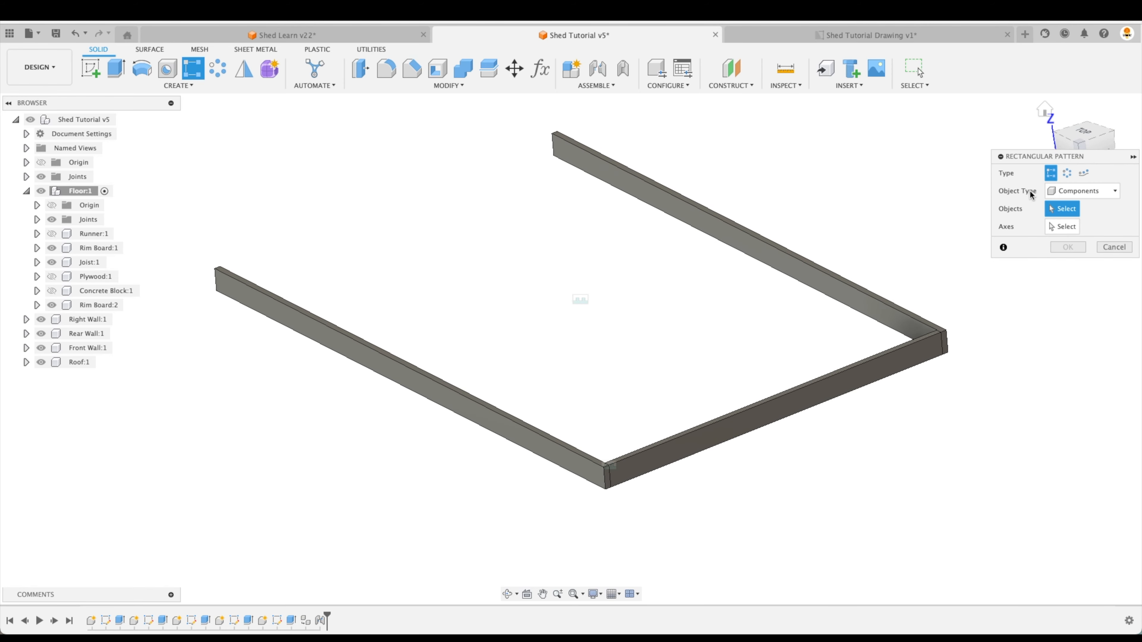
left_click(1059, 193)
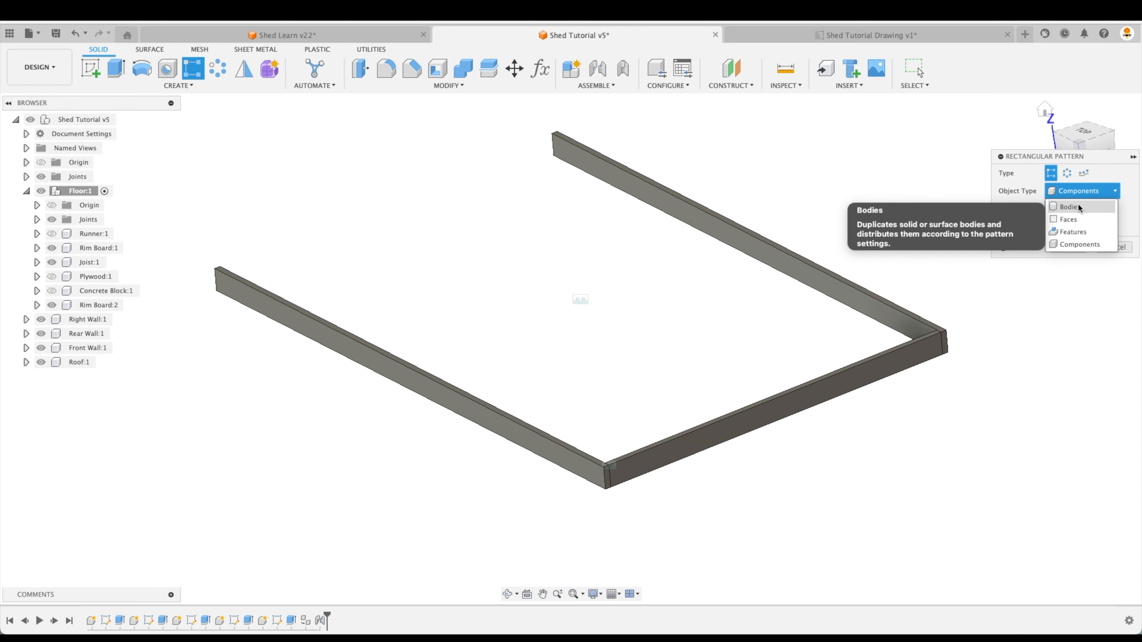
left_click(1035, 190)
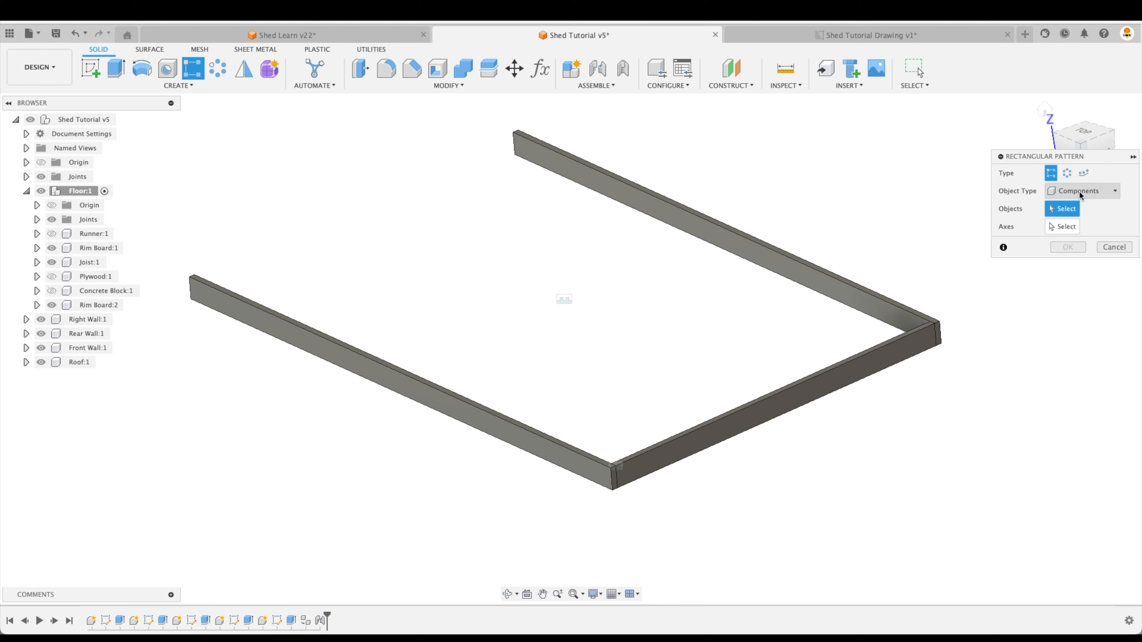
left_click(771, 405)
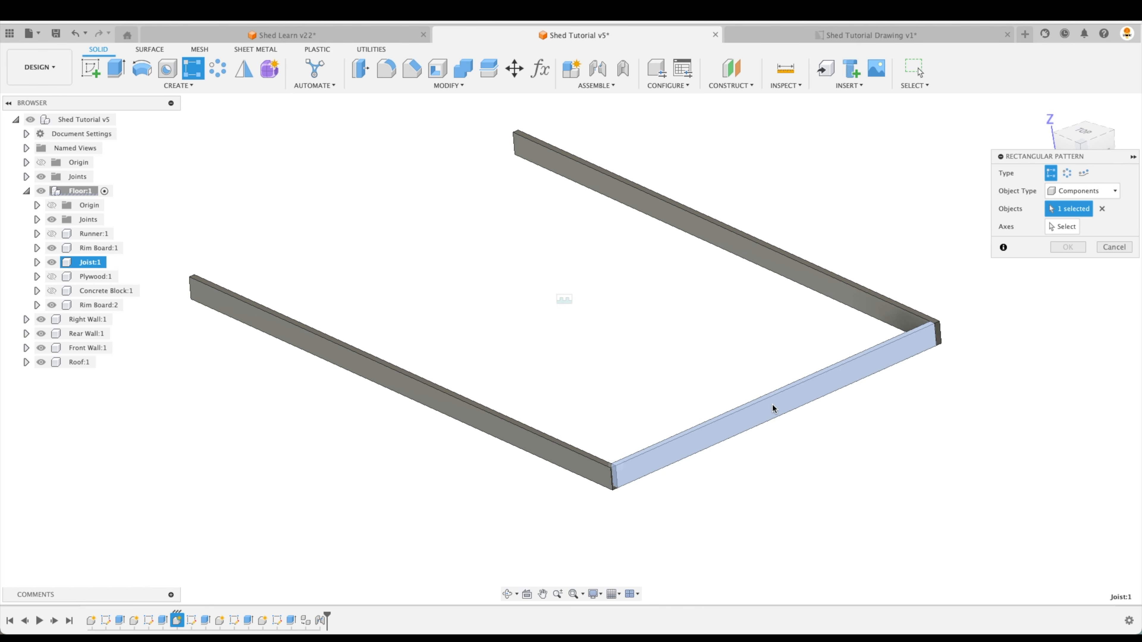
left_click(1101, 212)
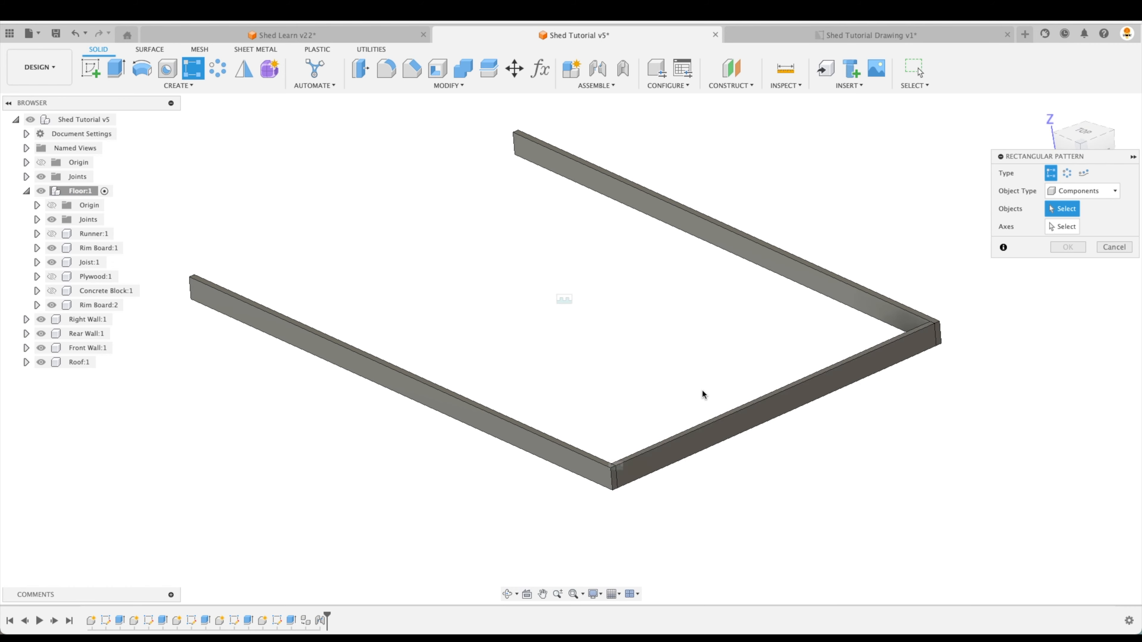
left_click(86, 265)
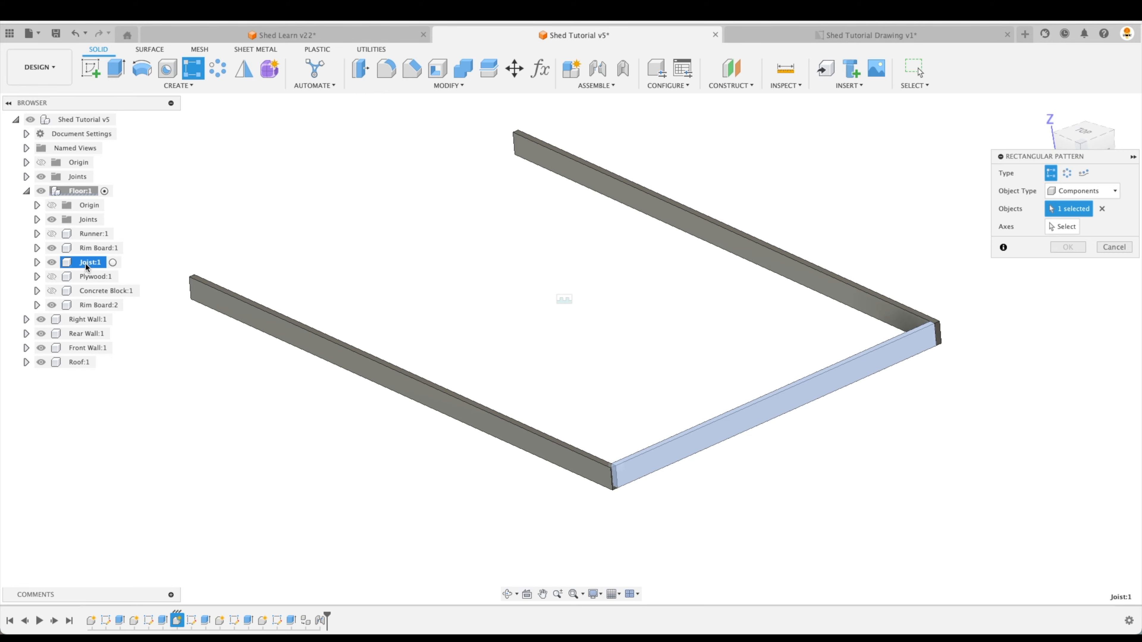
Pattern the joist along the length of the rim boards with an extent distance of -144 in
left_click(1062, 227)
left_click(861, 382)
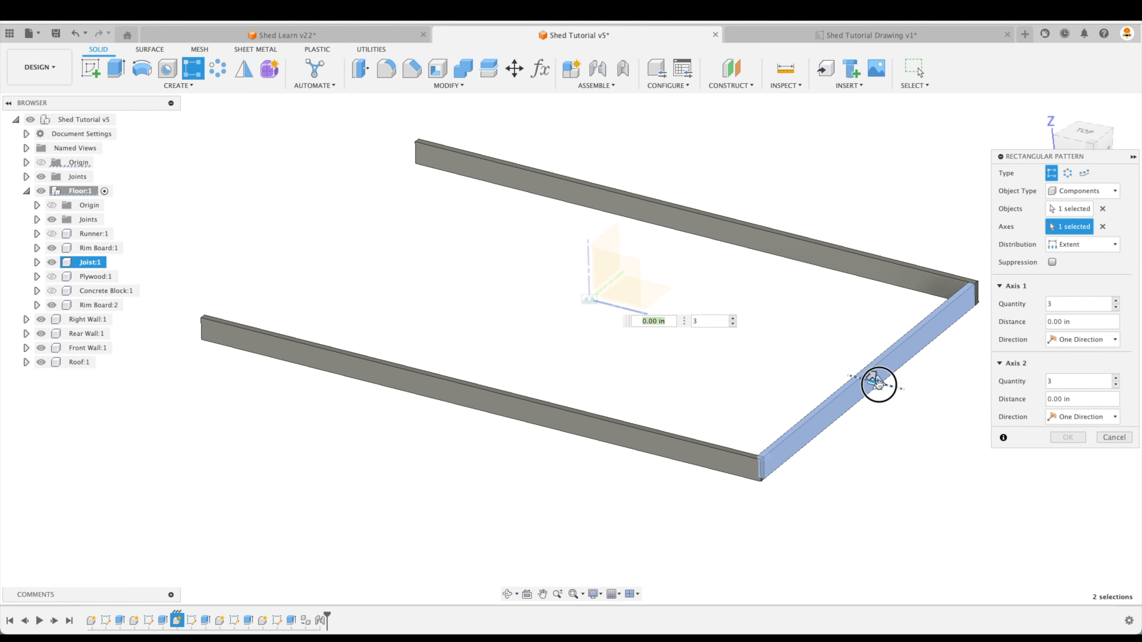
left_click_drag(878, 384, 335, 246)
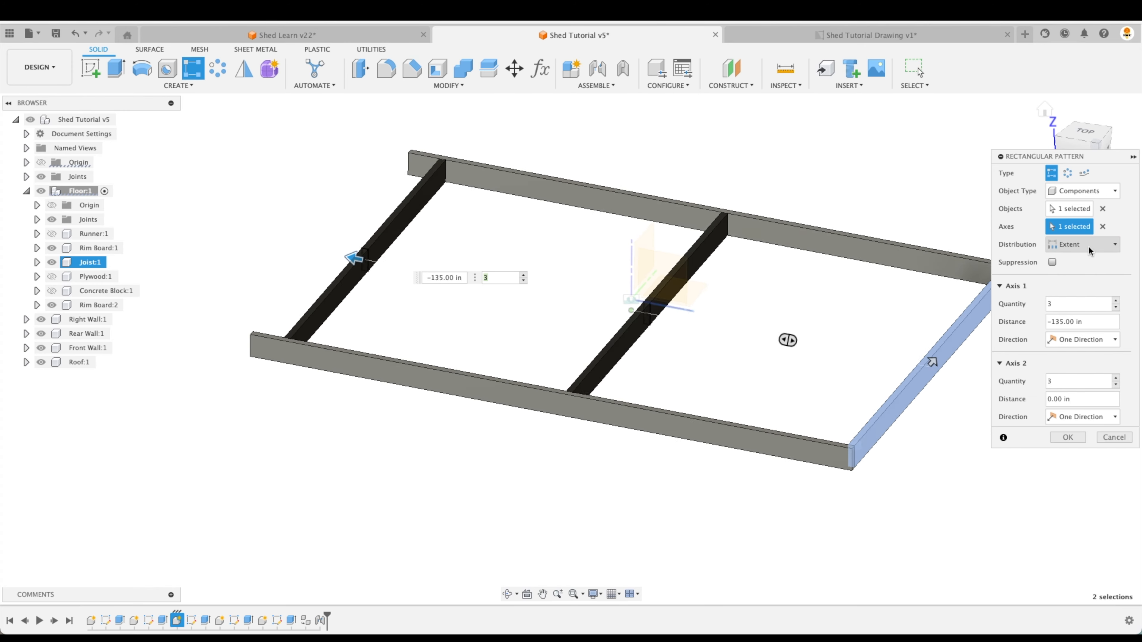
middle_click_drag(967, 266, 388, 296, "shift")
left_click_drag(363, 295, 338, 293)
left_click(423, 319)
type("-144")
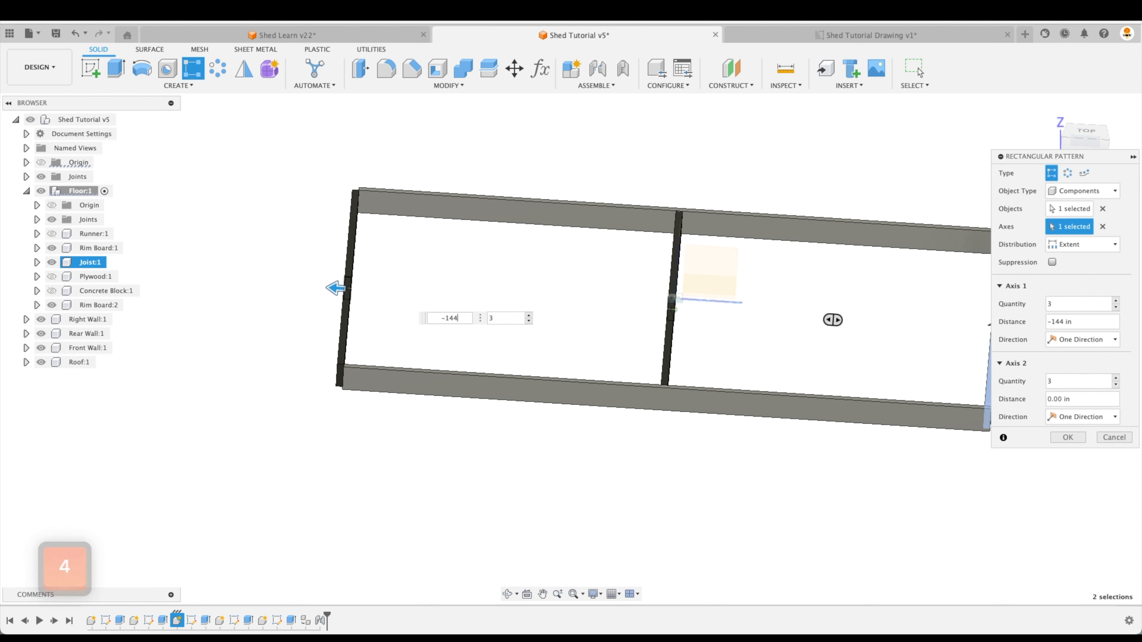
Adjust the pattern distance to -144+1.5 in to account for the joist thickness, and complete the three-joist pattern
scroll(336, 293, "up", 5)
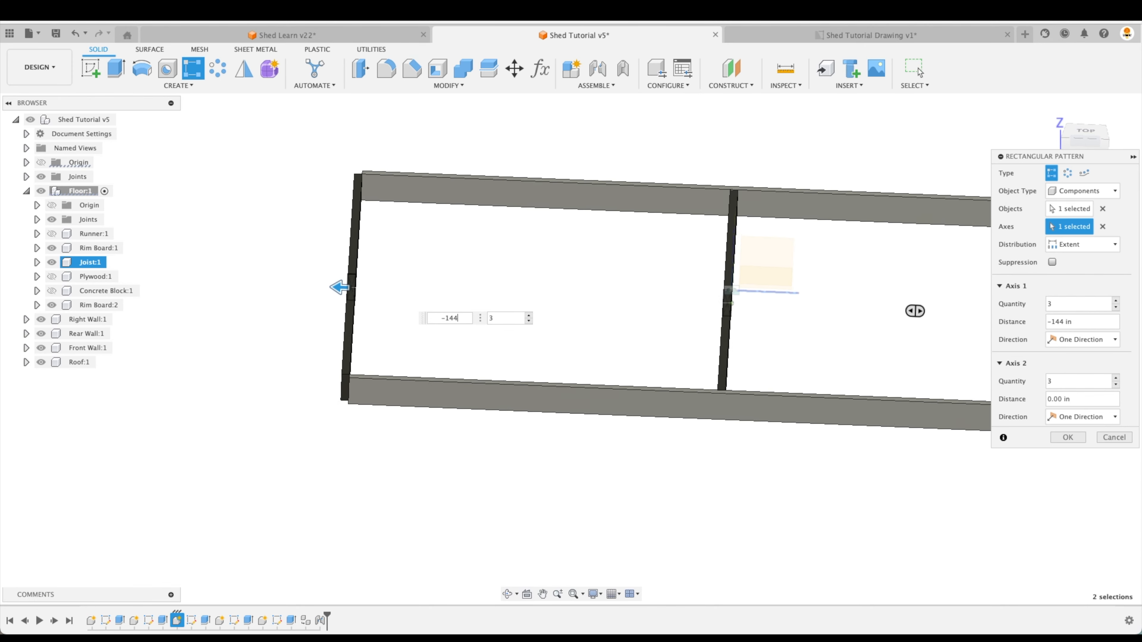
middle_click_drag(336, 293, 341, 246, "shift")
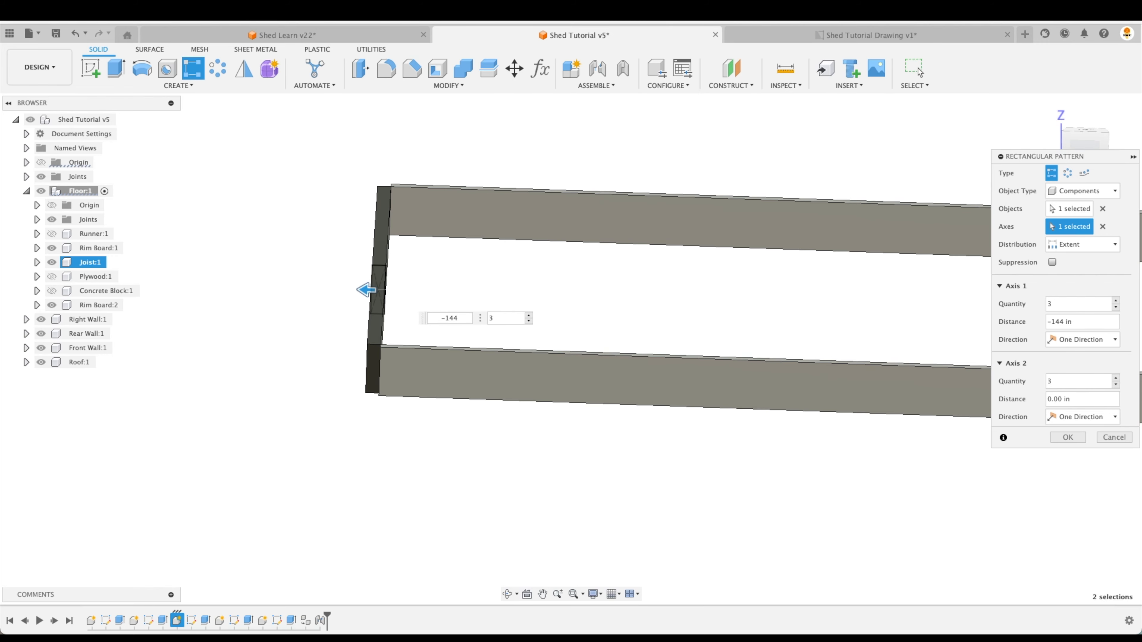
type("+1.5")
middle_click_drag(341, 245, 371, 227, "shift")
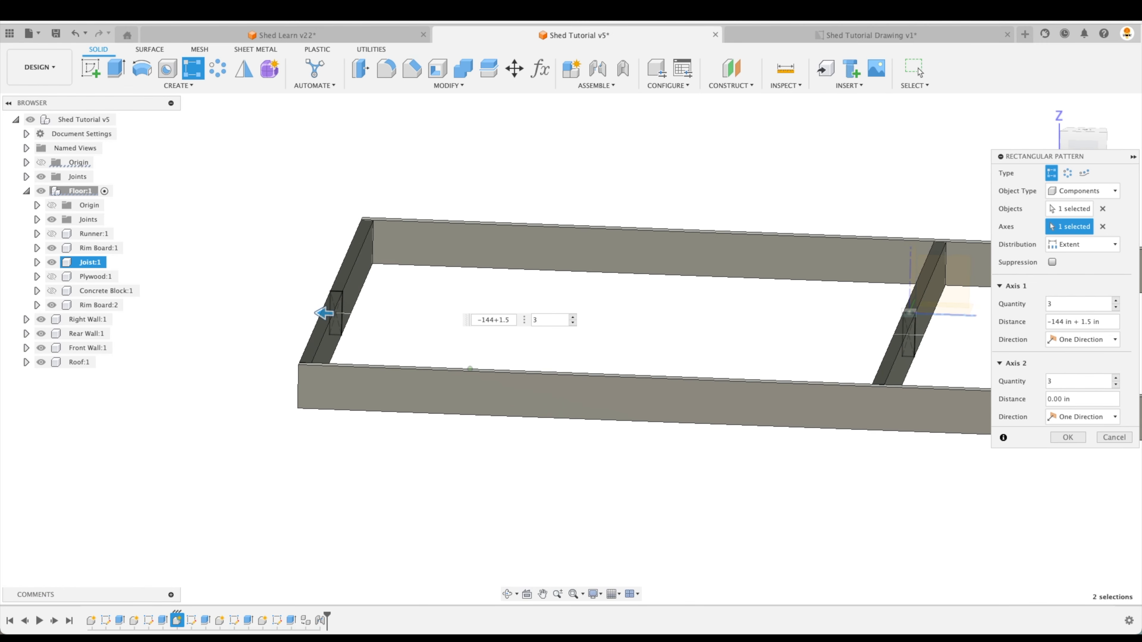
key("Return")
middle_click_drag(485, 499, 463, 585, "shift")
middle_click_drag(729, 440, 358, 605, "shift")
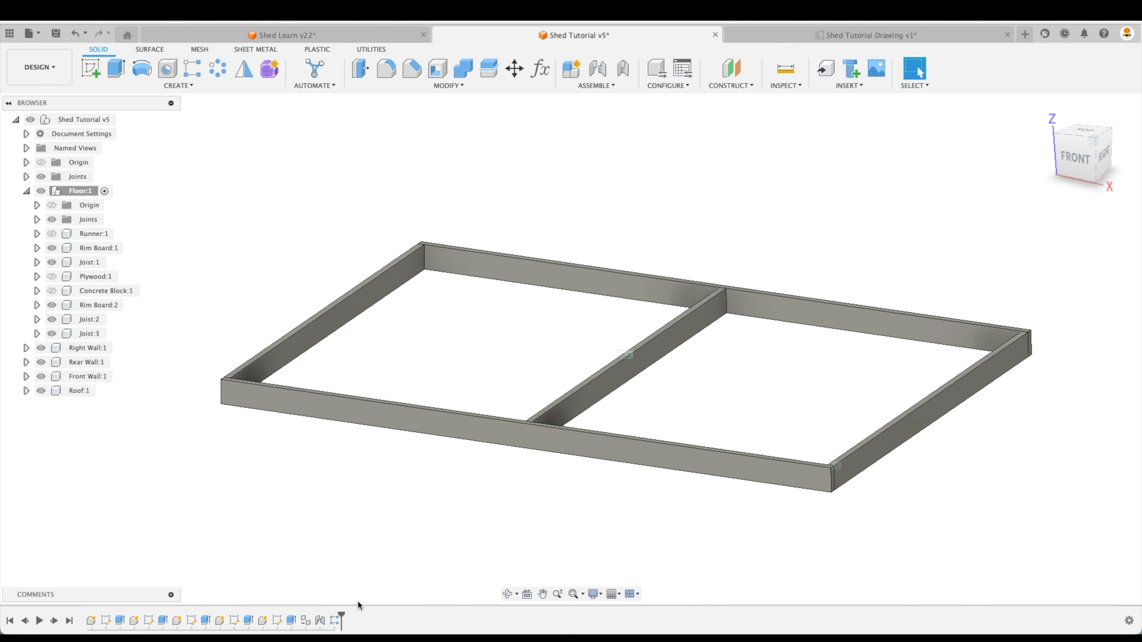
Edit the joist rectangular pattern and set its quantity to 12
double_click(335, 622)
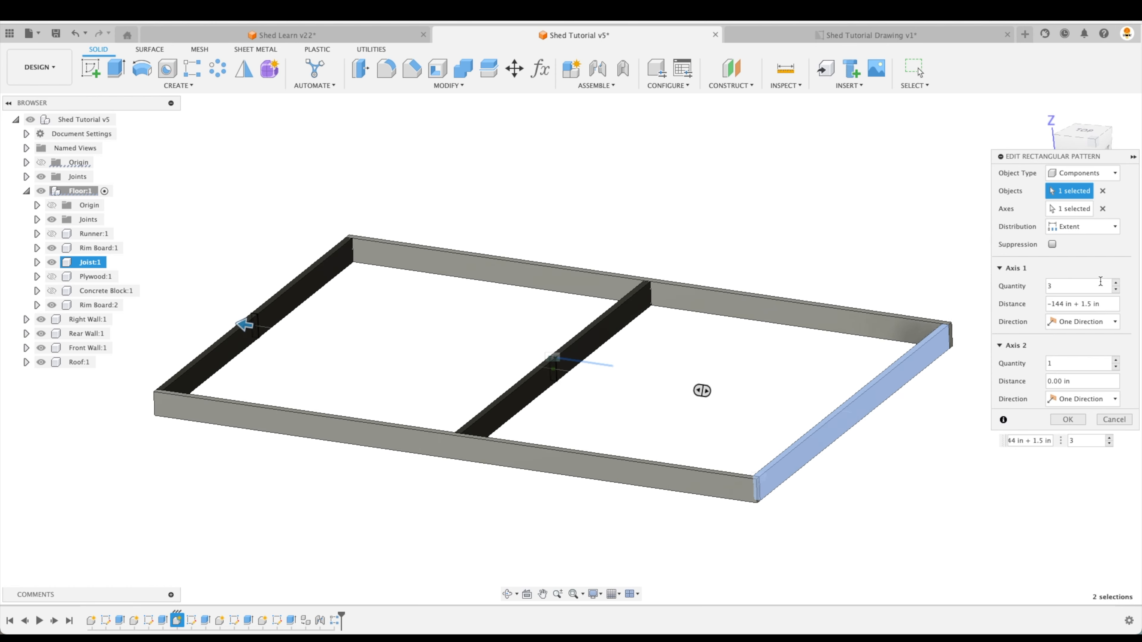
double_click(1091, 286)
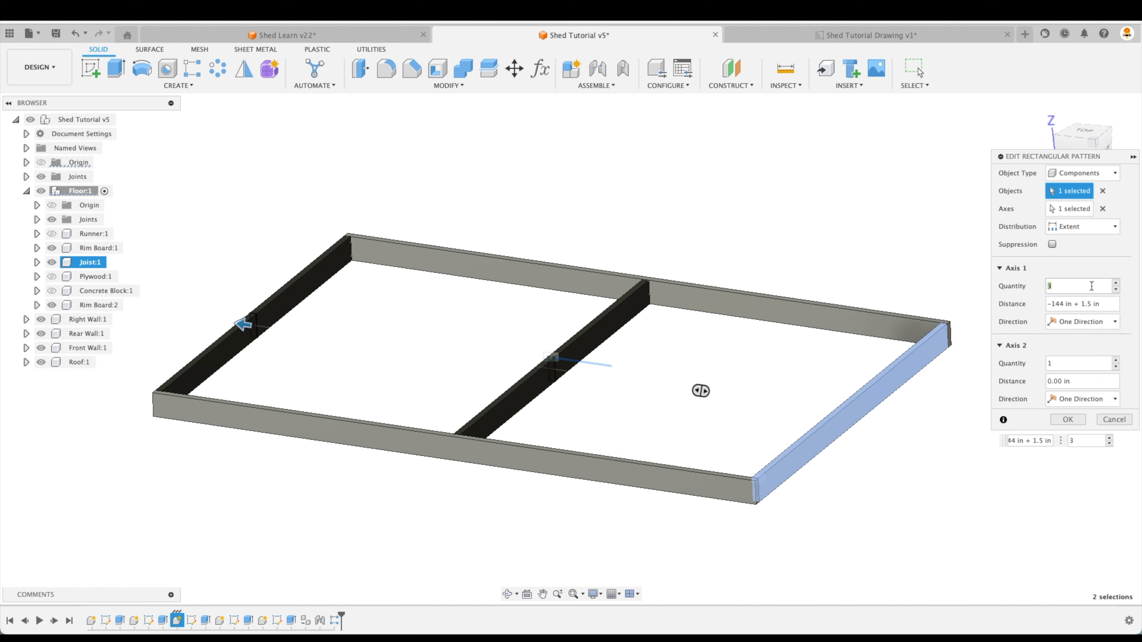
type("2")
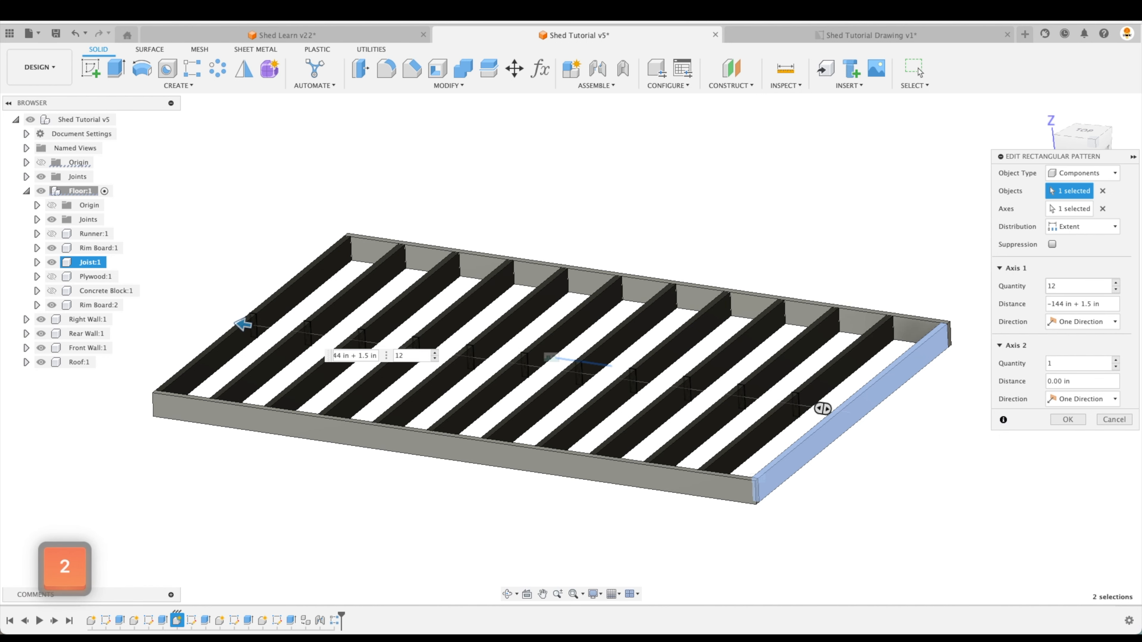
key("Return")
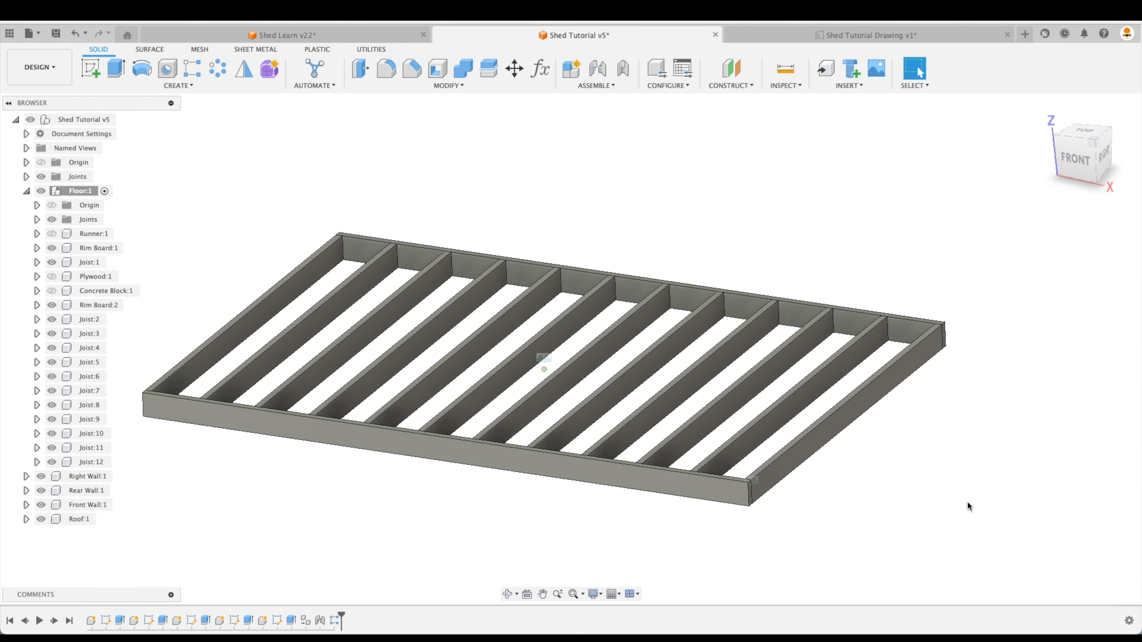
Measure the spacing between the end joist and its neighbouring joist using their matching side faces
scroll(966, 501, "up", 5)
scroll(764, 524, "up", 5)
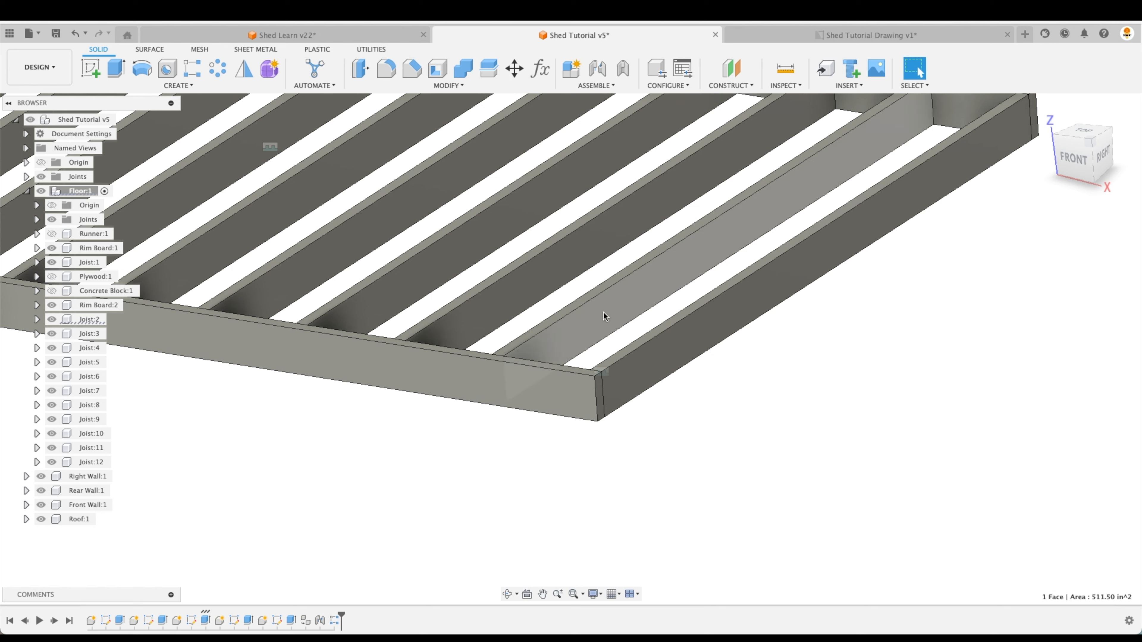
left_click(609, 313)
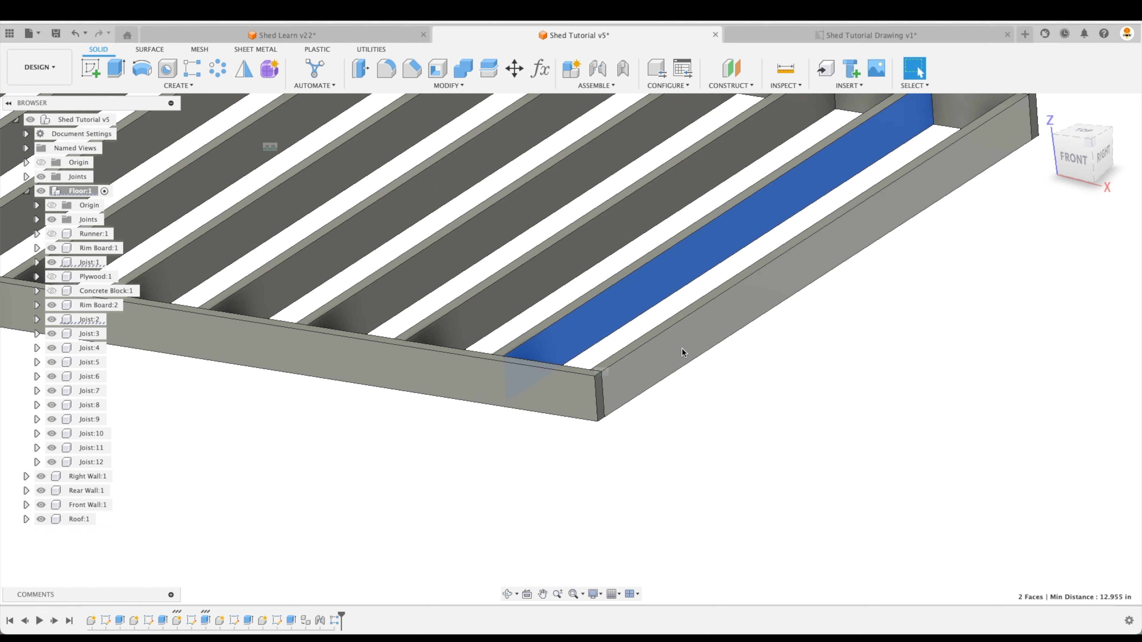
left_click(681, 347, "shift")
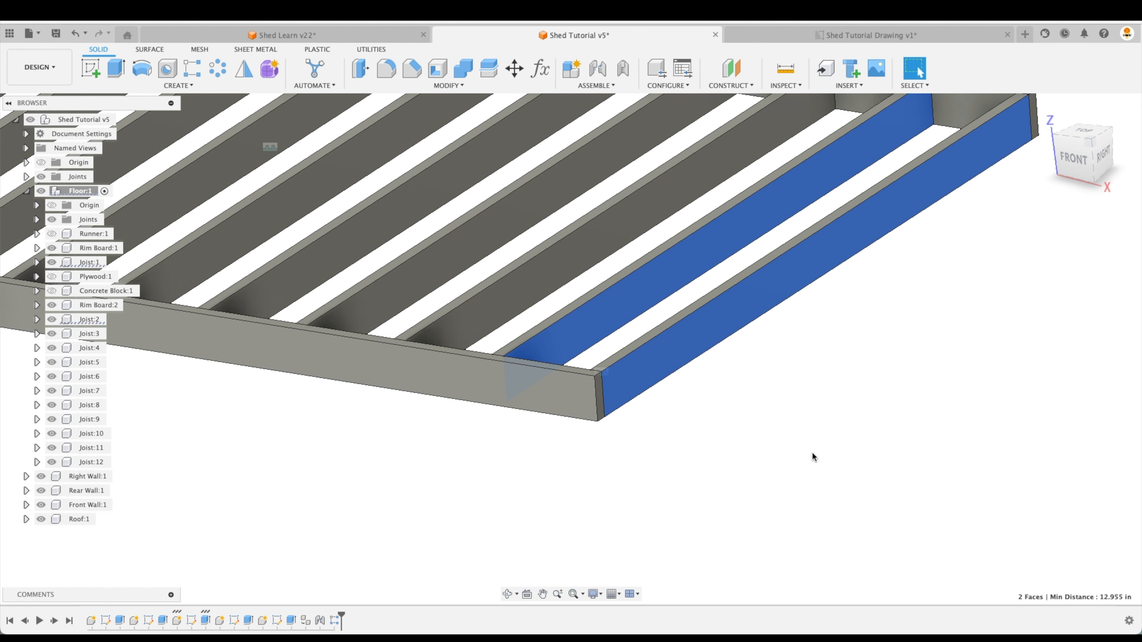
scroll(806, 447, "down", 5)
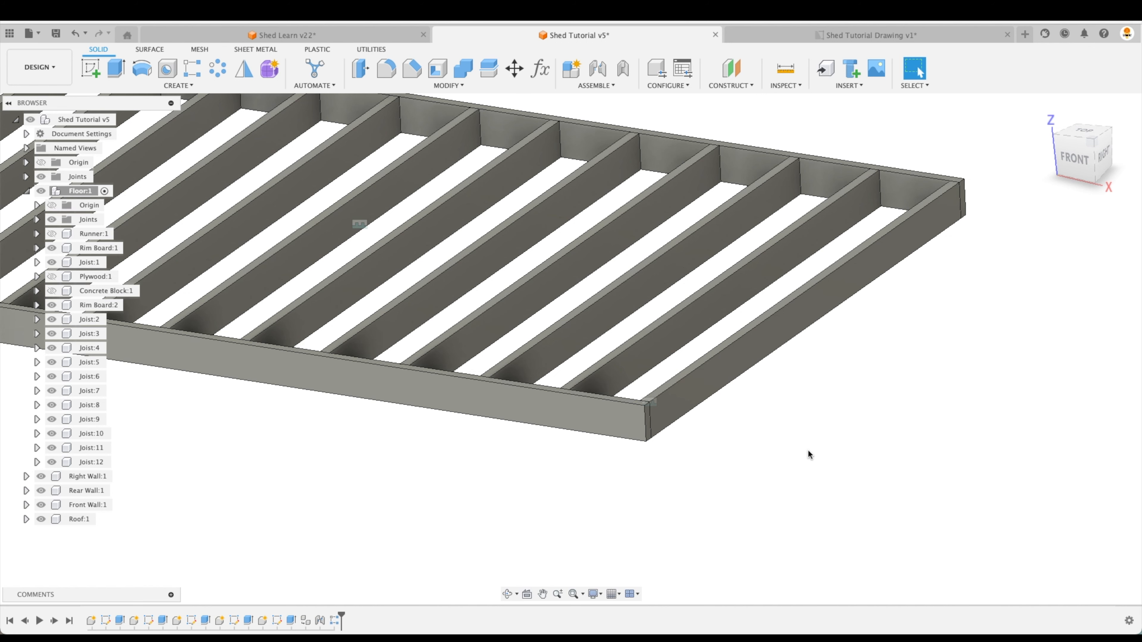
Edit the joist rectangular pattern again and set its quantity to 13
double_click(334, 619)
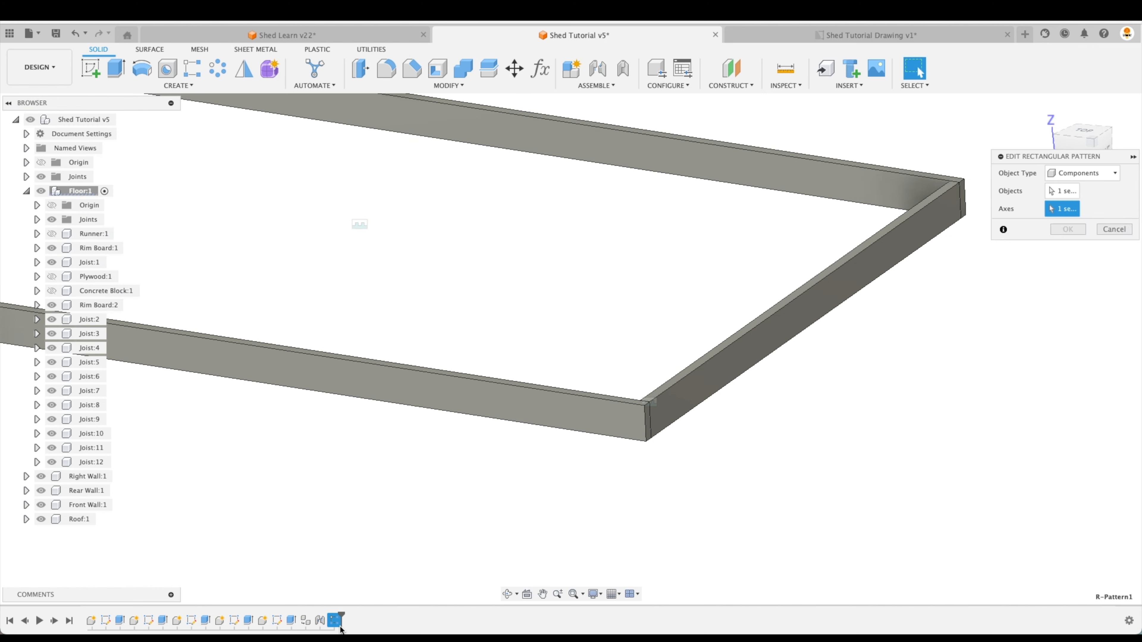
left_click(1068, 283)
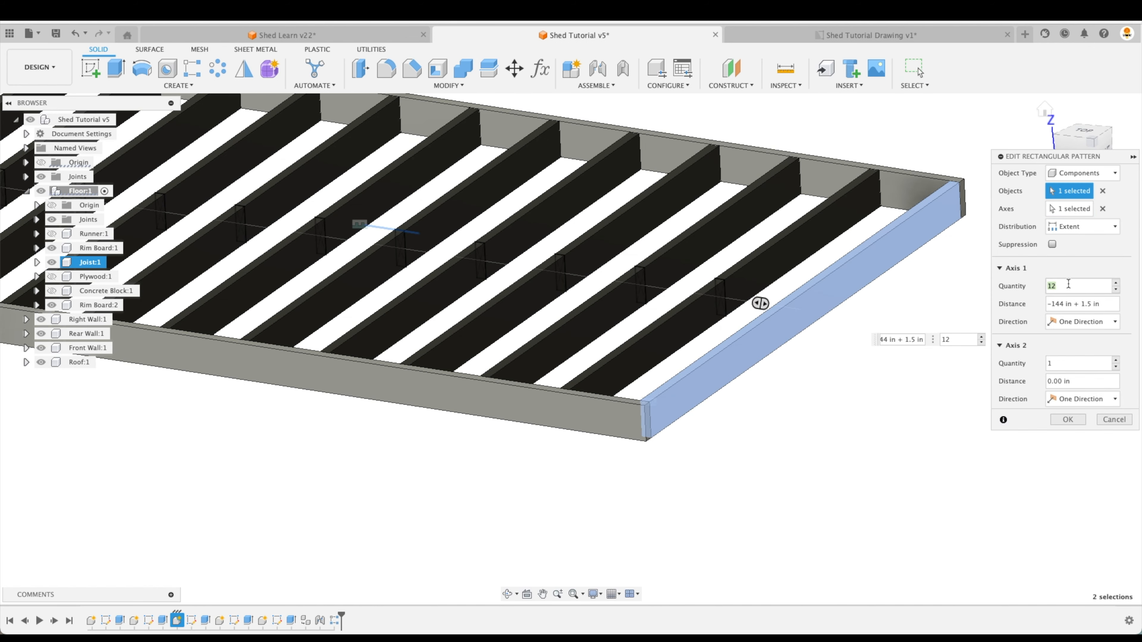
scroll(990, 315, "down", 5)
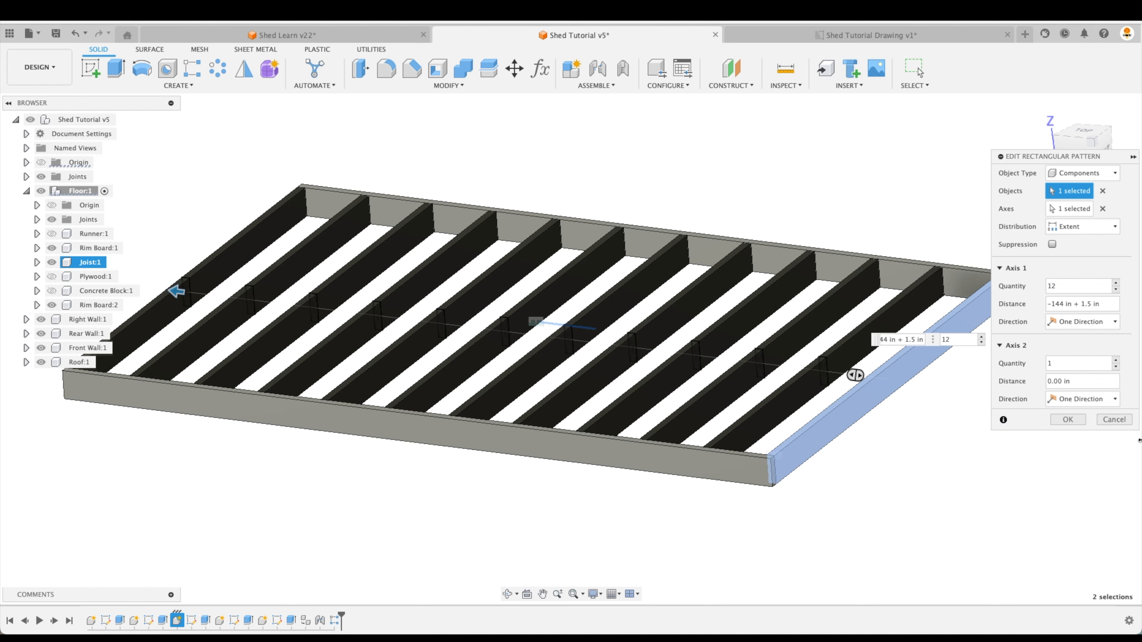
type("13")
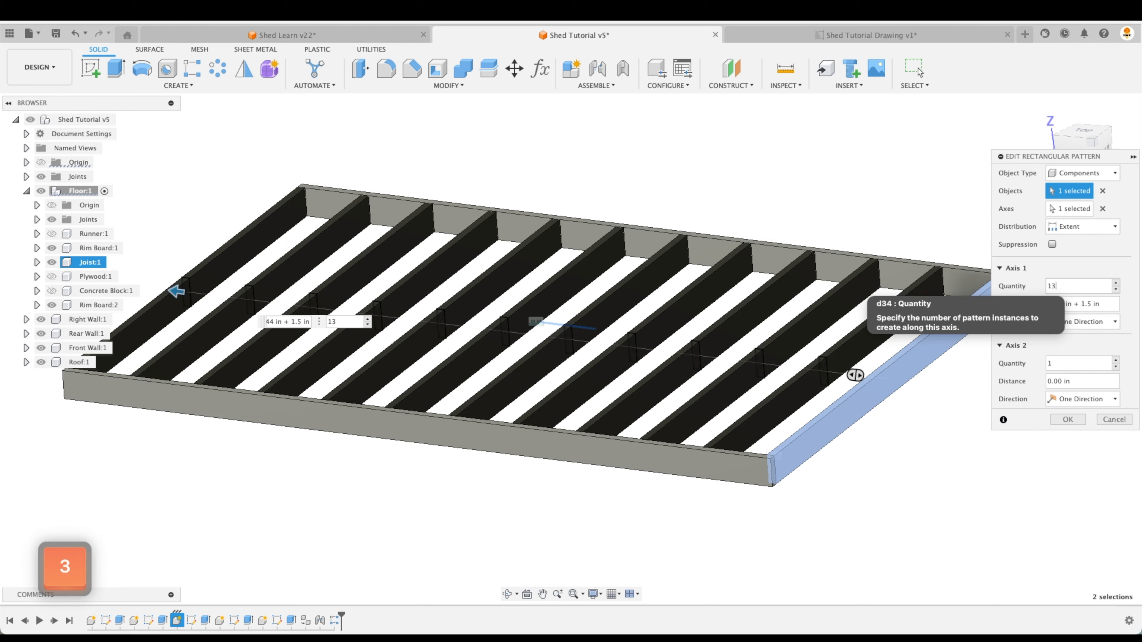
key("Return")
Recheck the distance between matching side faces of the end joist and the one beside it
scroll(898, 483, "up", 10)
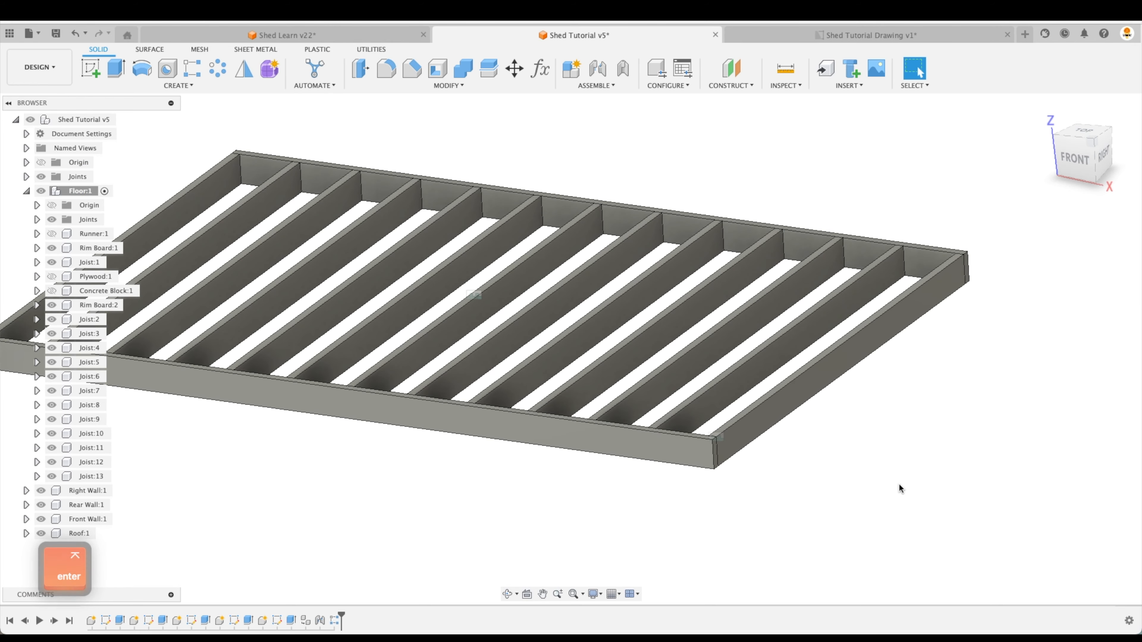
left_click(600, 391)
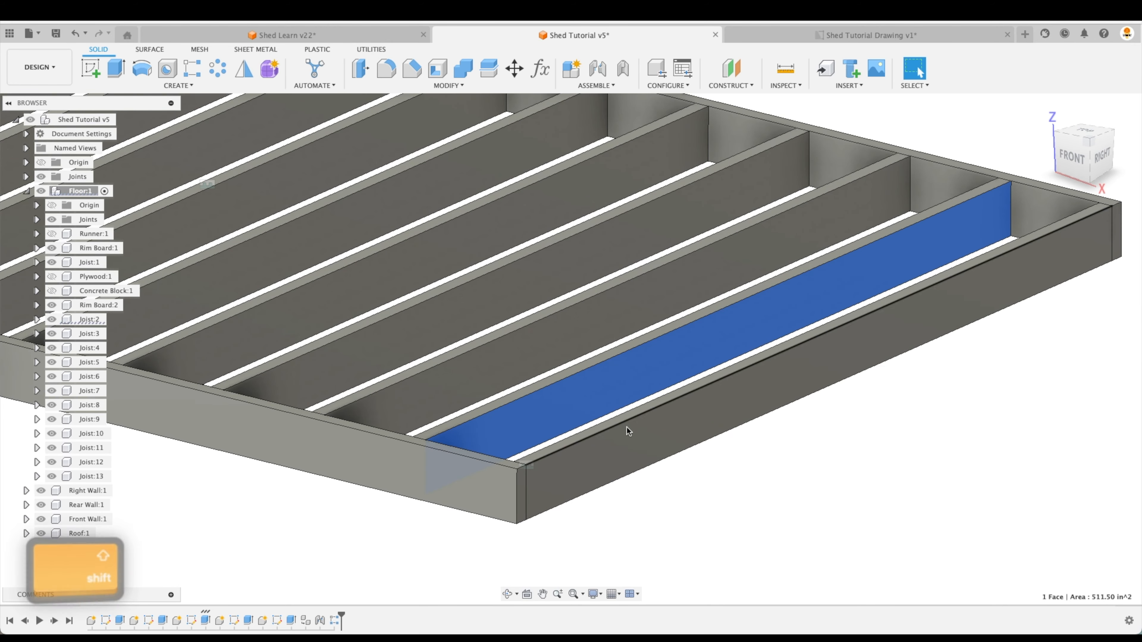
left_click(652, 443, "shift")
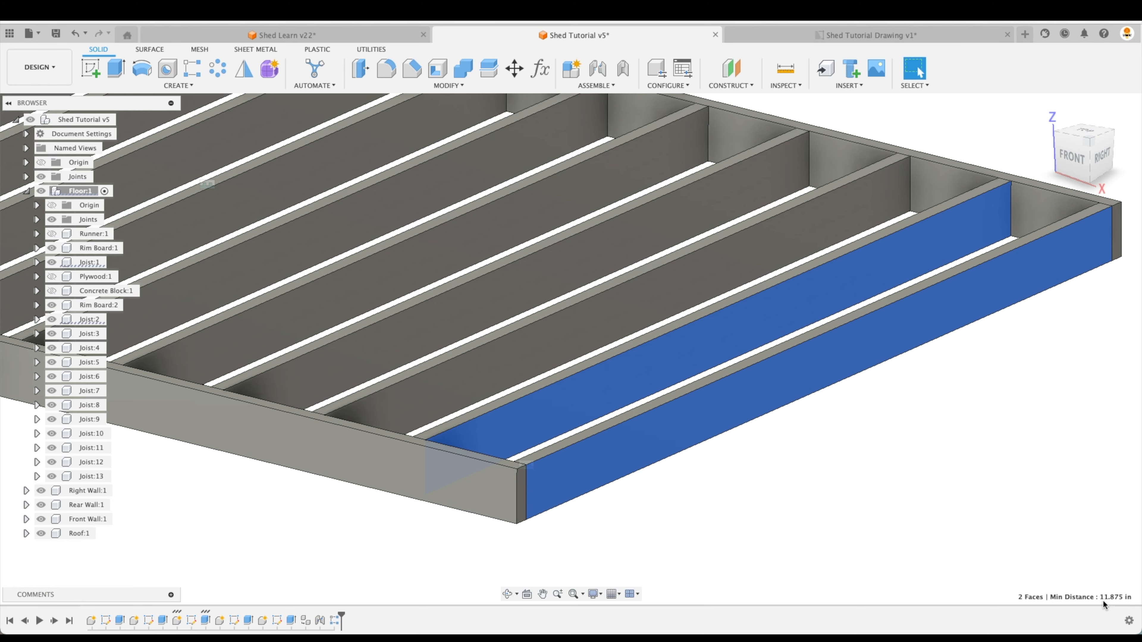
left_click(958, 513)
scroll(953, 516, "down", 10)
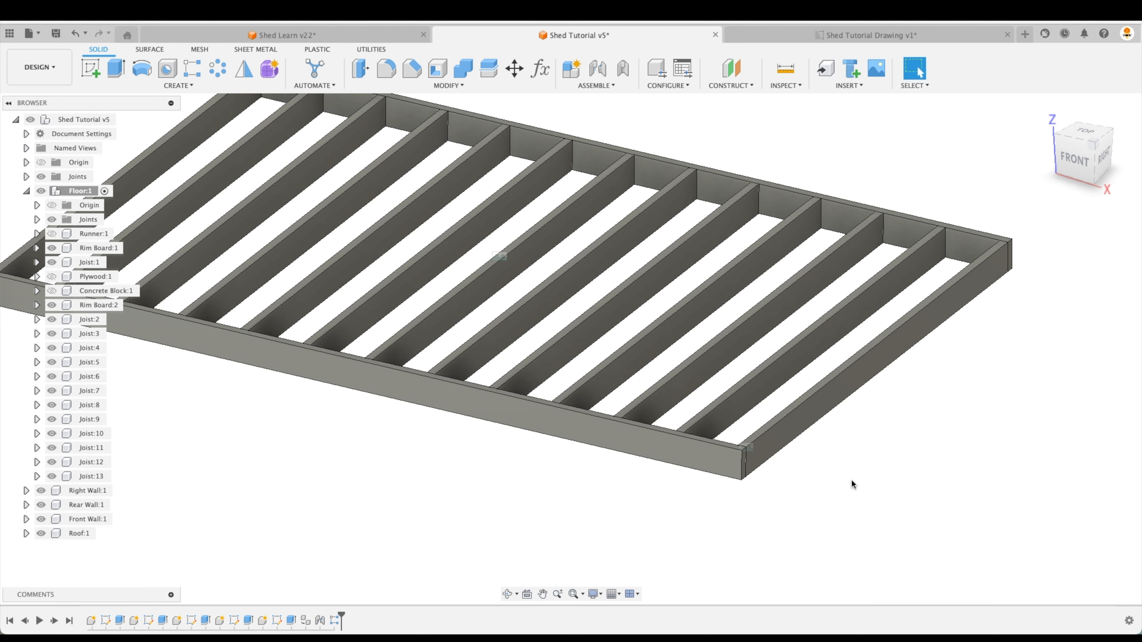
Save a new version of the shed design and update the Shed Tutorial Drawing from it
middle_click_drag(858, 487, 373, 492, "shift")
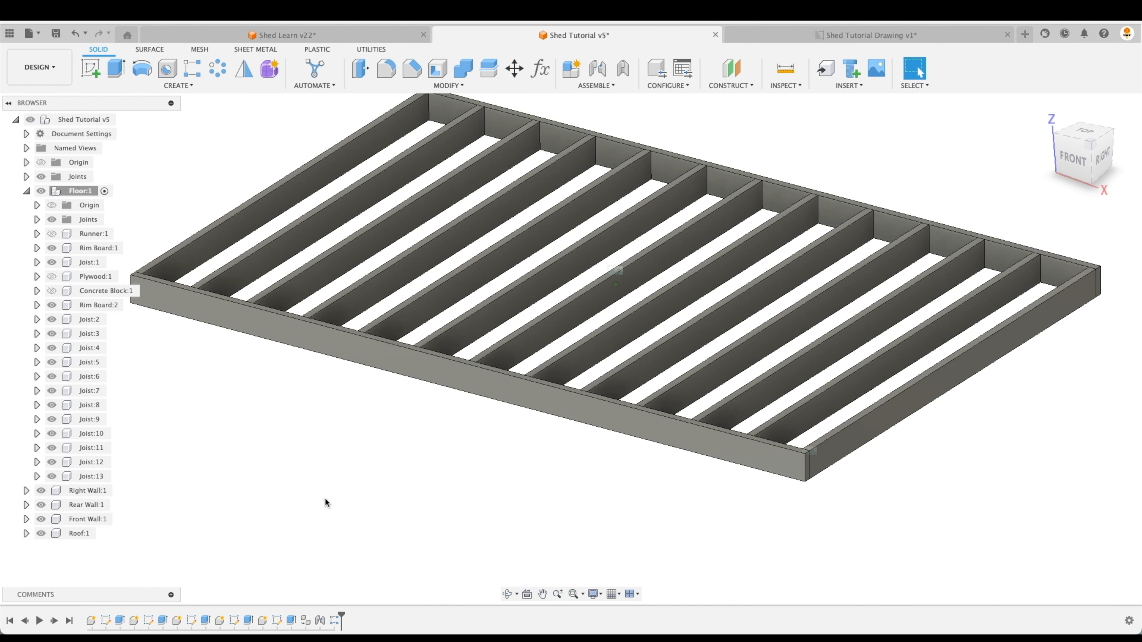
left_click(56, 33)
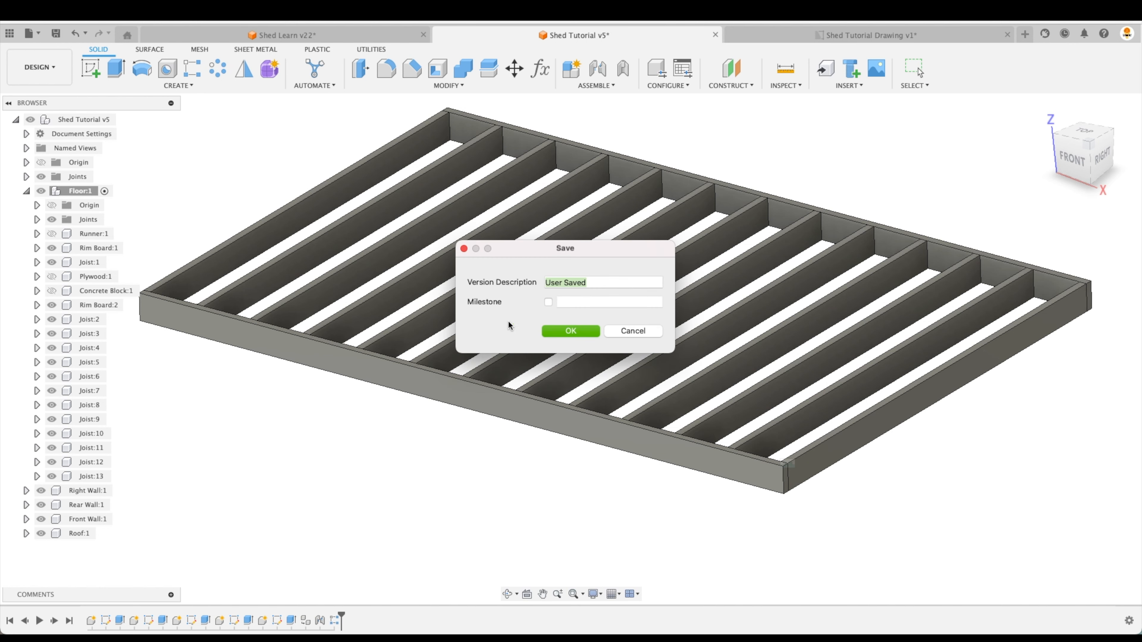
left_click(579, 334)
left_click(857, 36)
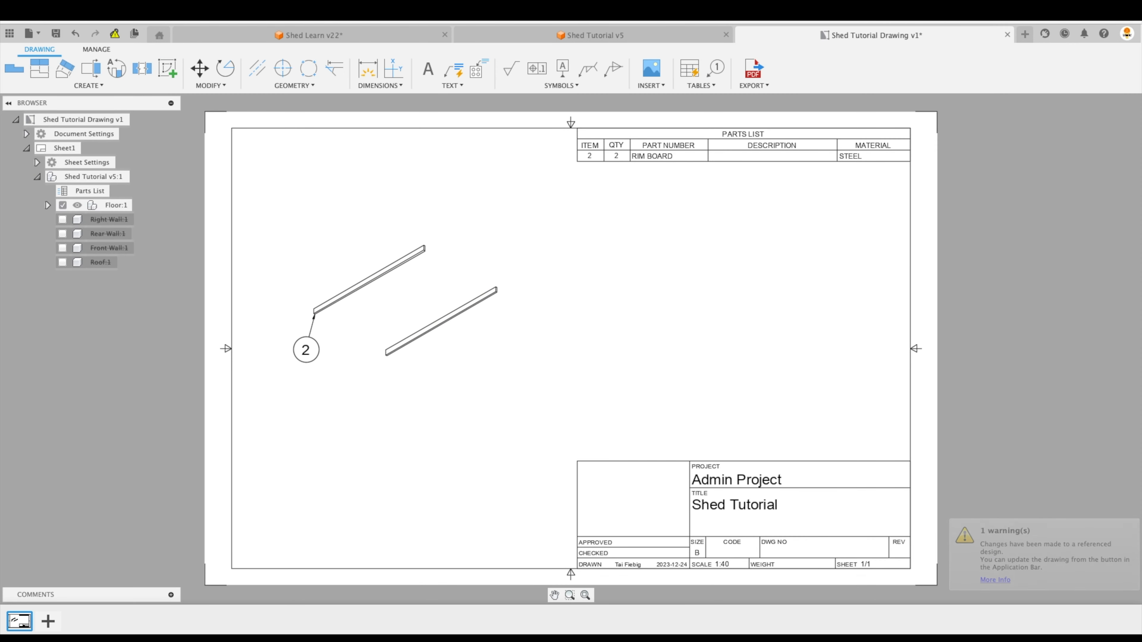
left_click(116, 36)
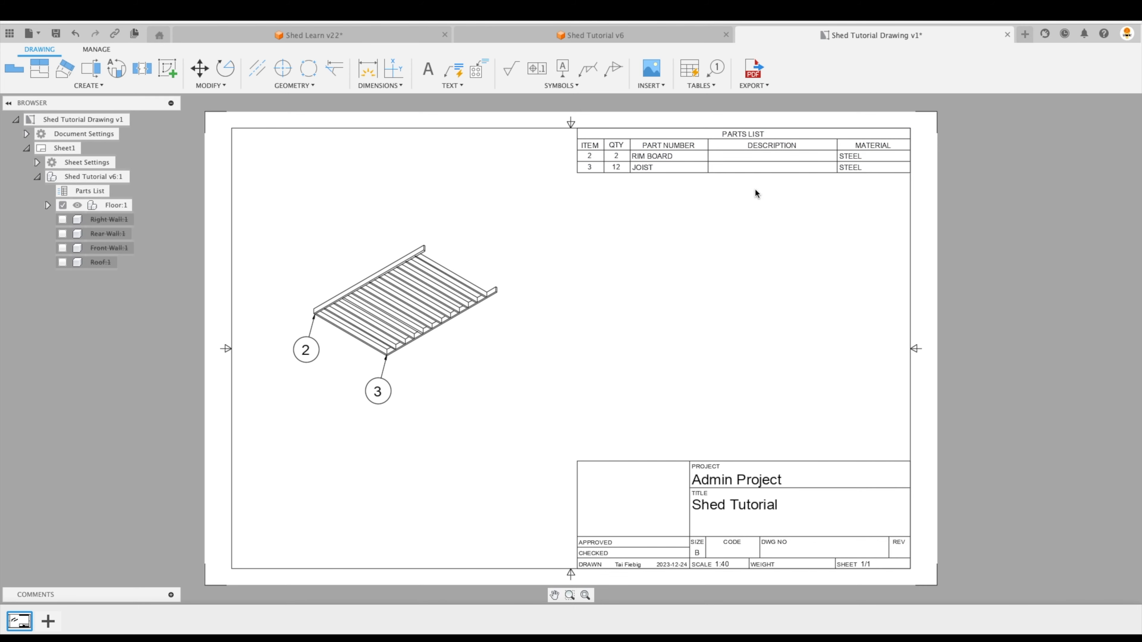
Return to the Shed Tutorial design and show the hidden Runner:1 component
left_click(604, 35)
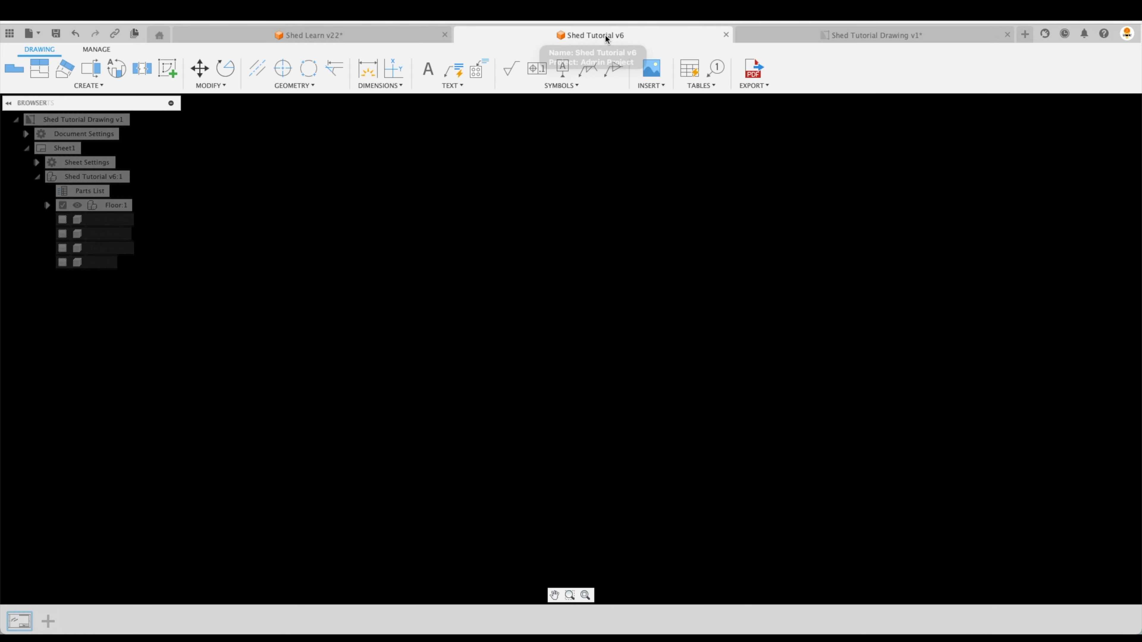
middle_click_drag(370, 535, 370, 537, "shift")
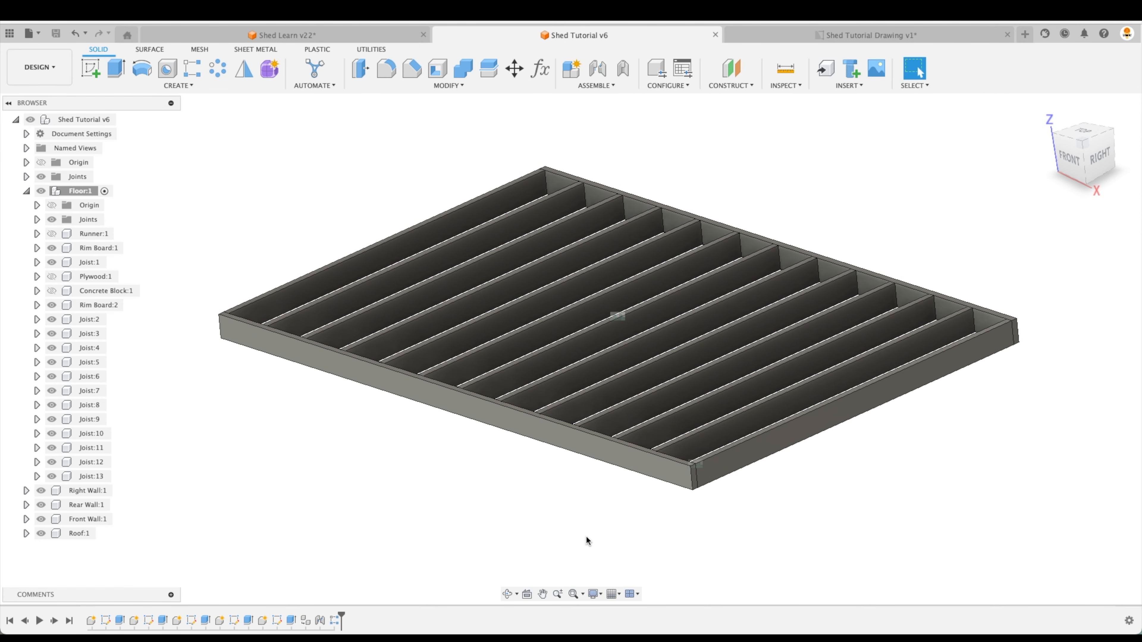
middle_click_drag(586, 537, 408, 523, "shift")
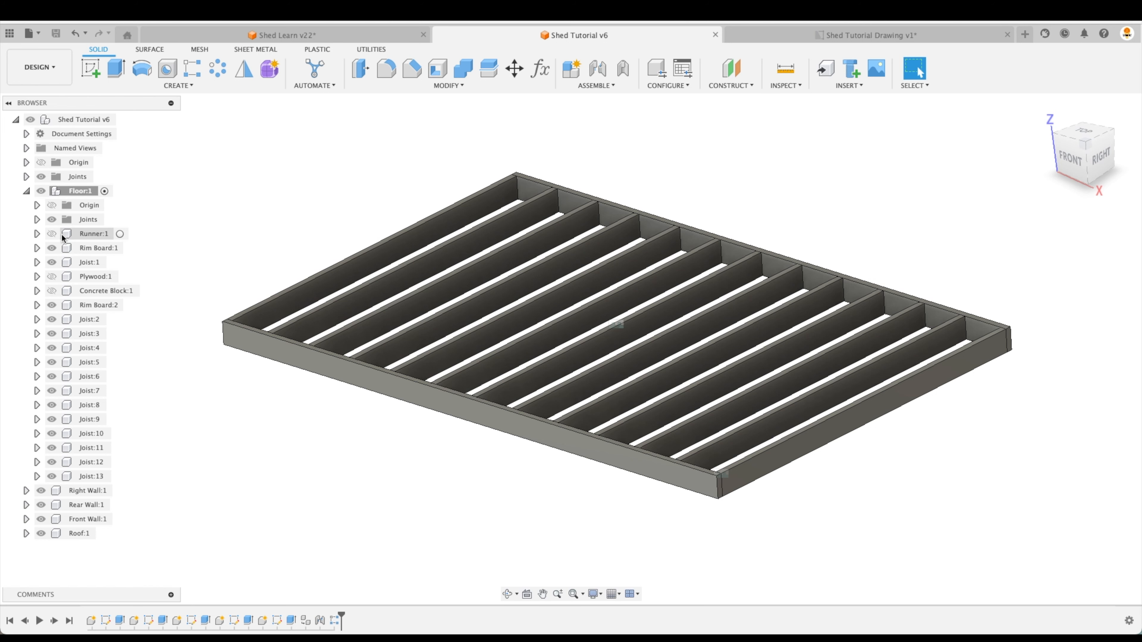
left_click(51, 233)
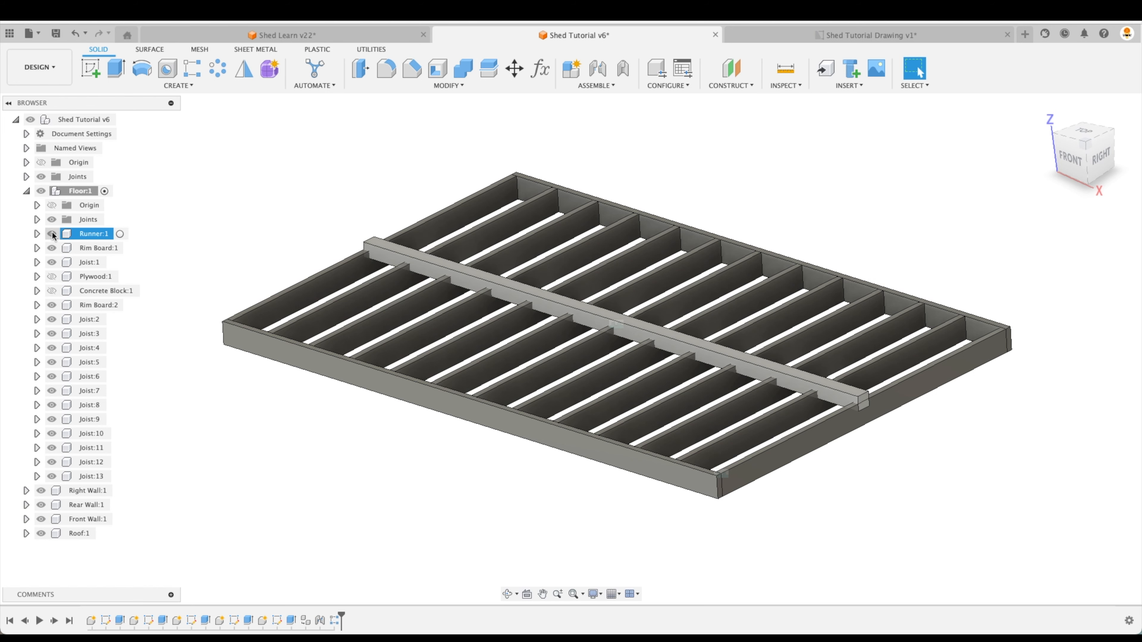
Move the runner out in front of the floor frame and revert it to its original position
middle_click_drag(647, 355, 640, 345, "shift")
left_click_drag(640, 332, 800, 490)
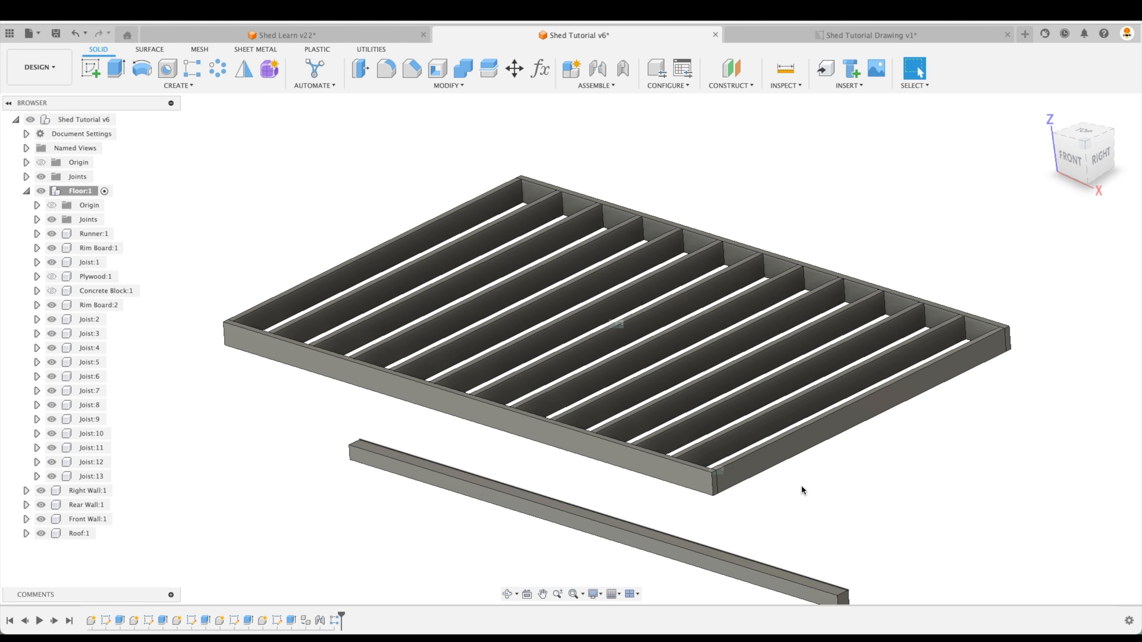
middle_click_drag(868, 471, 870, 222, "shift")
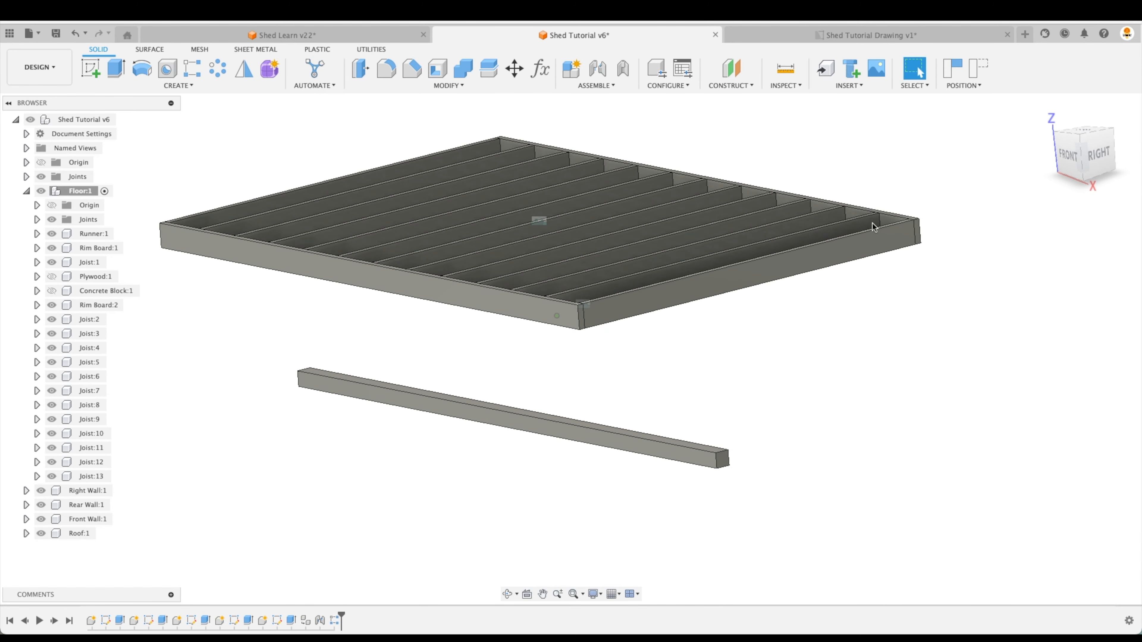
middle_click_drag(686, 446, 1010, 34, "shift")
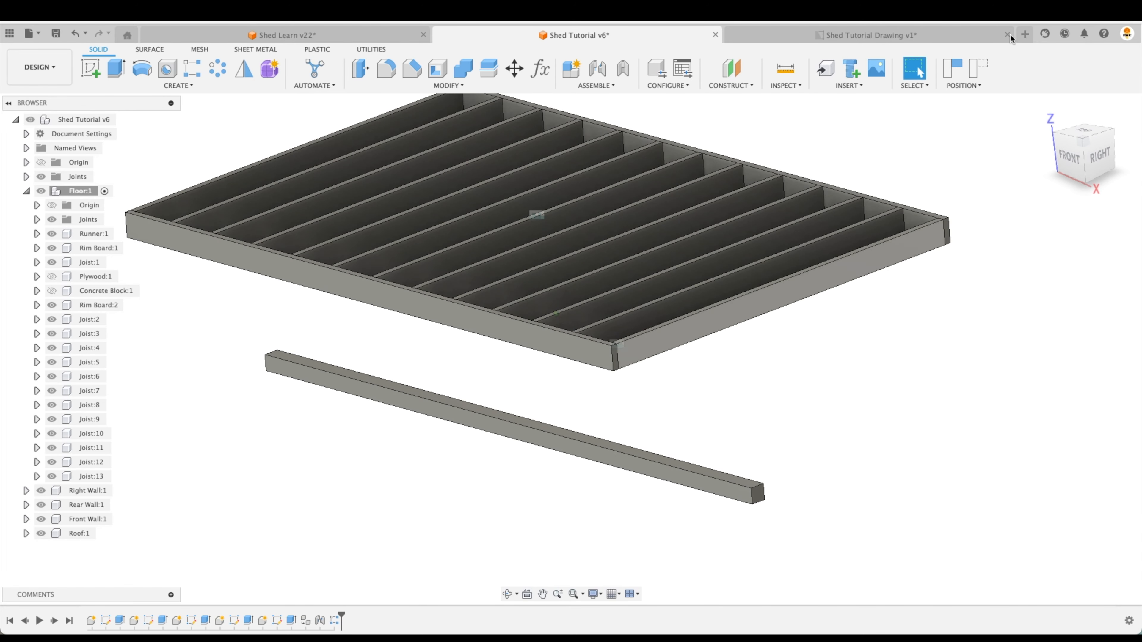
left_click(975, 67)
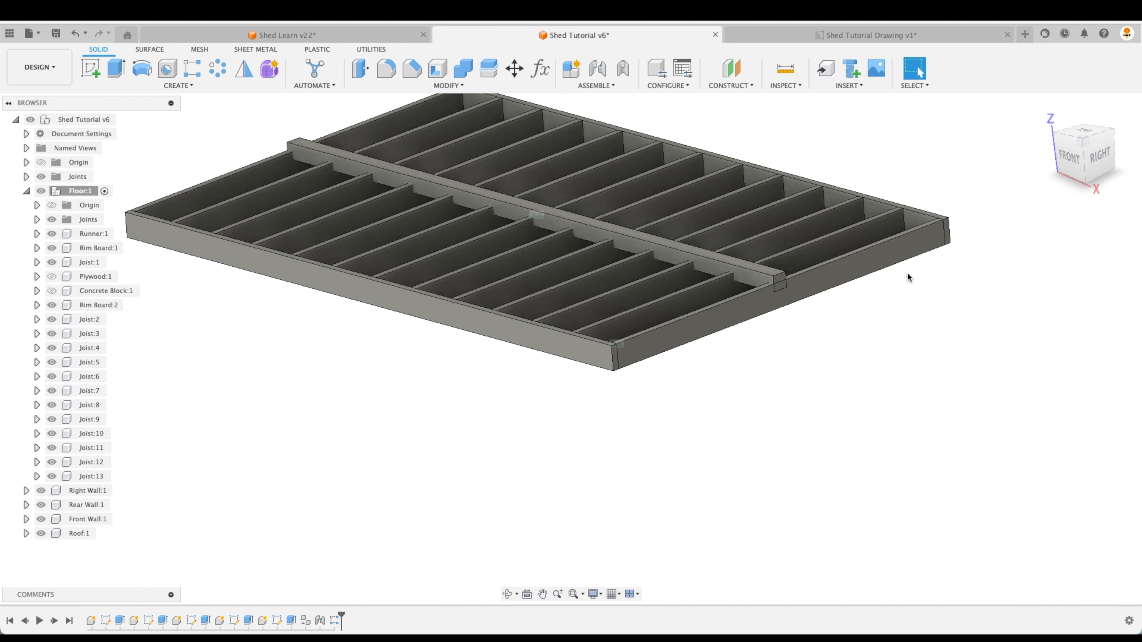
Move the runner out in front of the floor frame and join its top end corner to the underside corner of Rim Board:1
left_click_drag(597, 227, 696, 417)
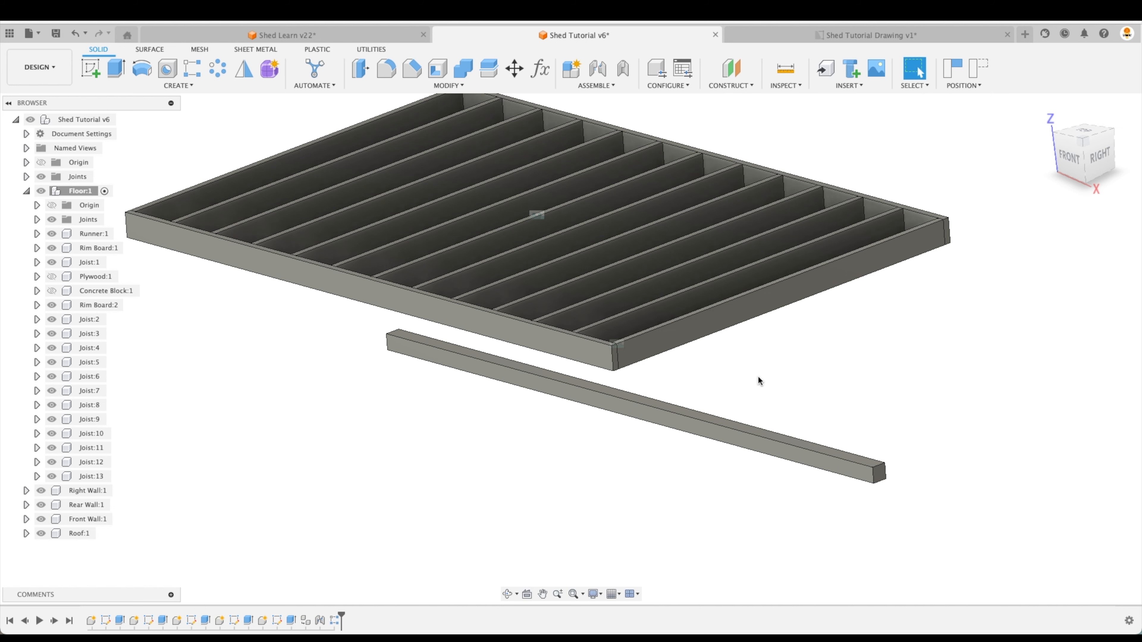
mouse_move(784, 368)
middle_mouse_down("shift")
mouse_move(772, 363)
mouse_move(777, 371)
middle_mouse_up("shift")
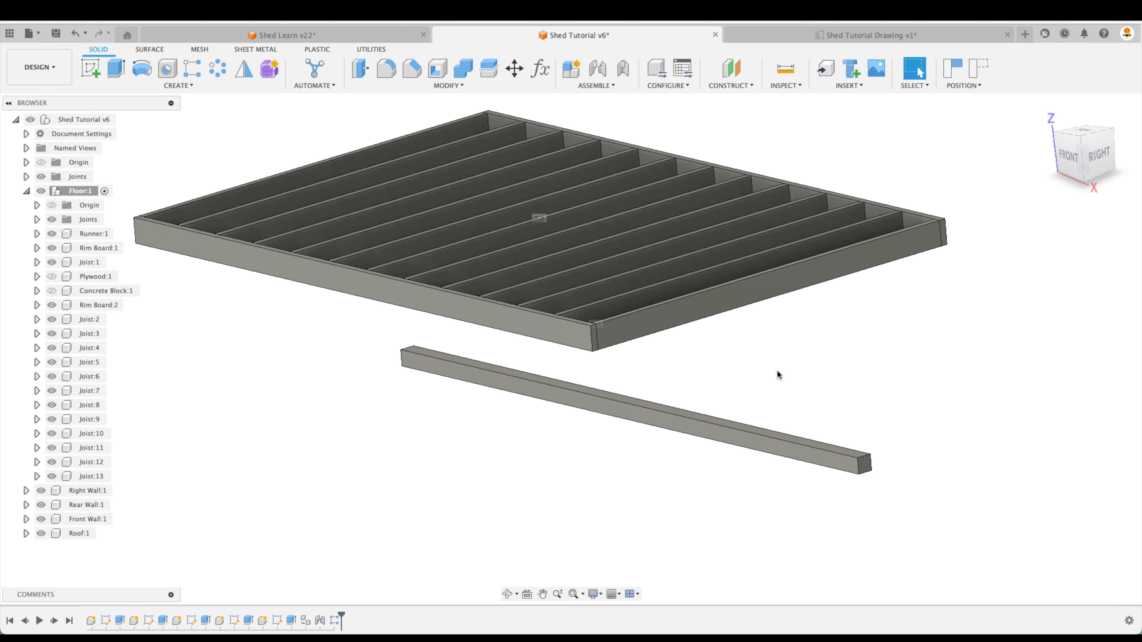
left_click(602, 80)
scroll(877, 406, "up", 3)
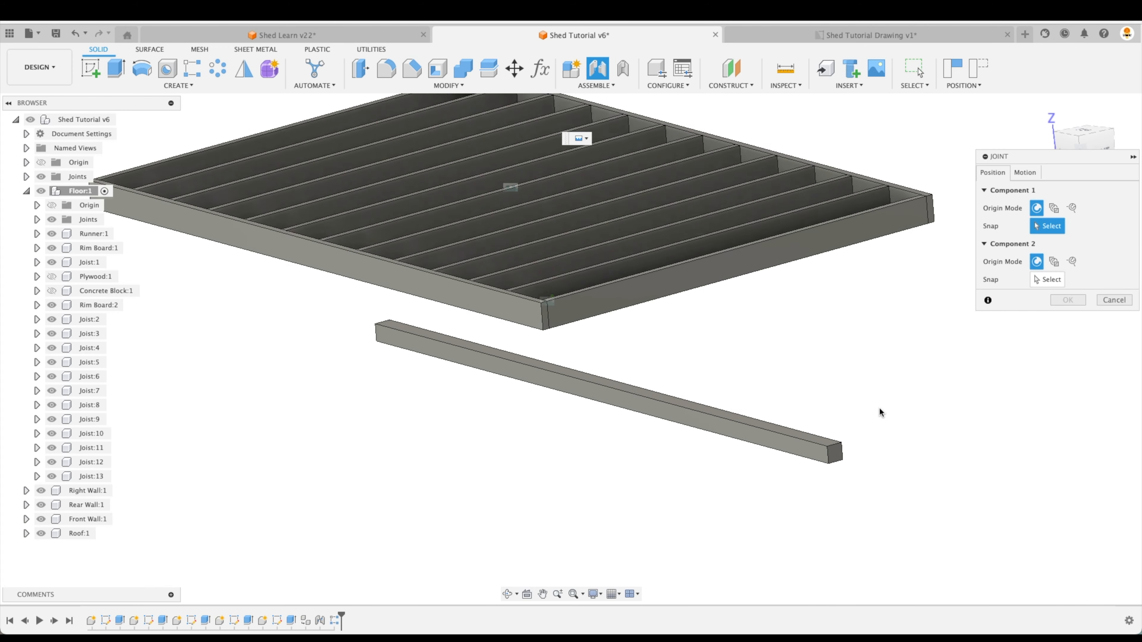
scroll(854, 443, "up", 6)
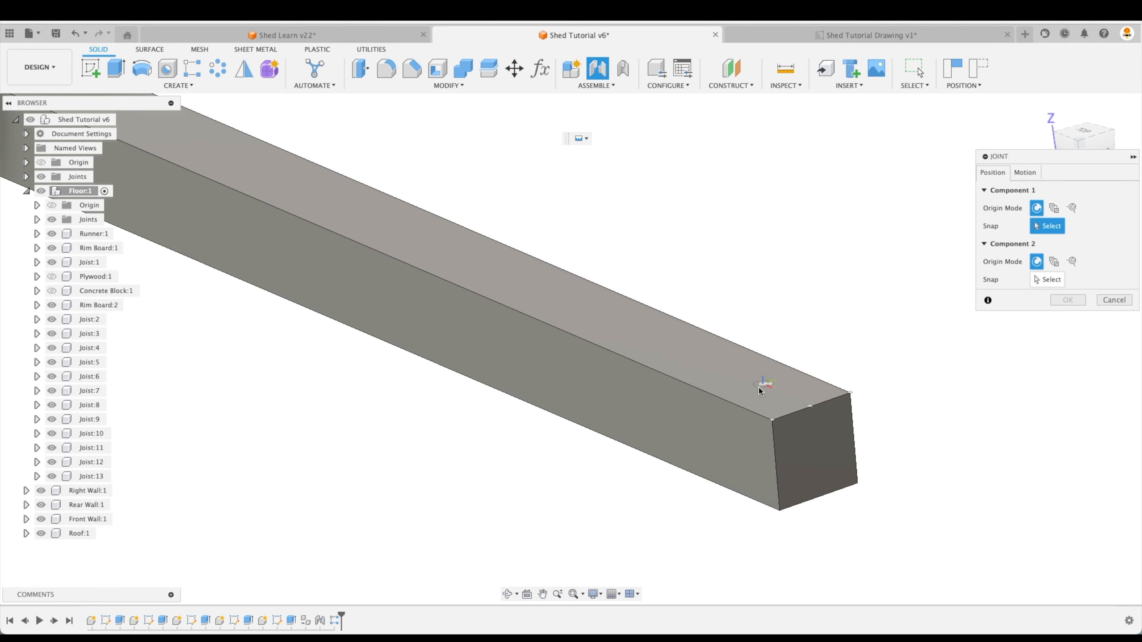
scroll(377, 404, "down", 8)
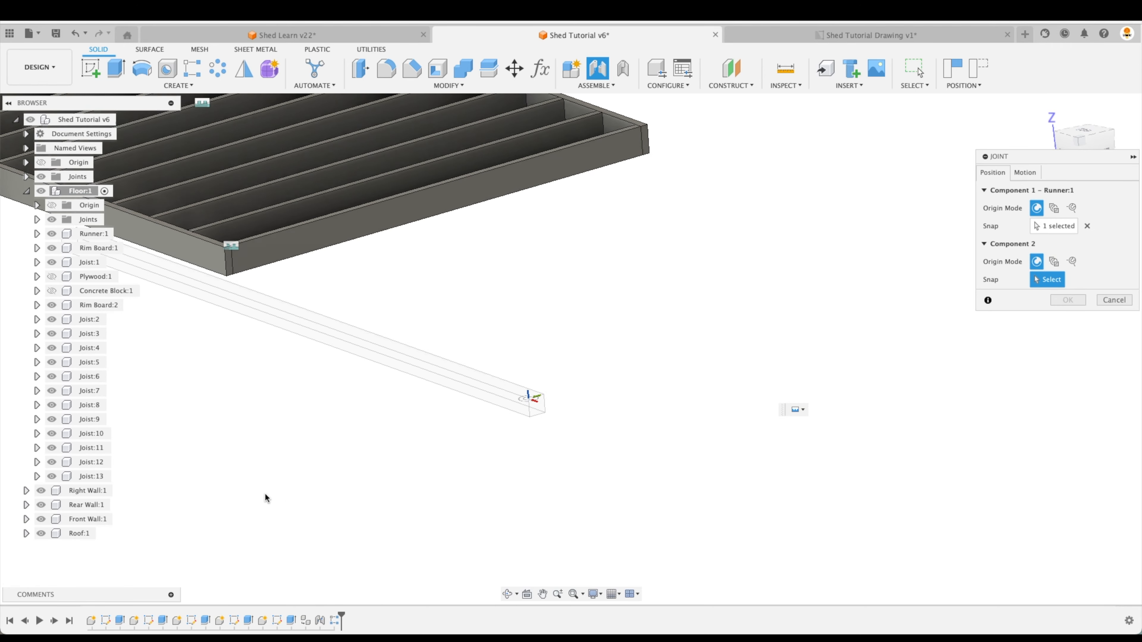
middle_click_drag(264, 494, 418, 354, "shift")
scroll(418, 262, "up", 8)
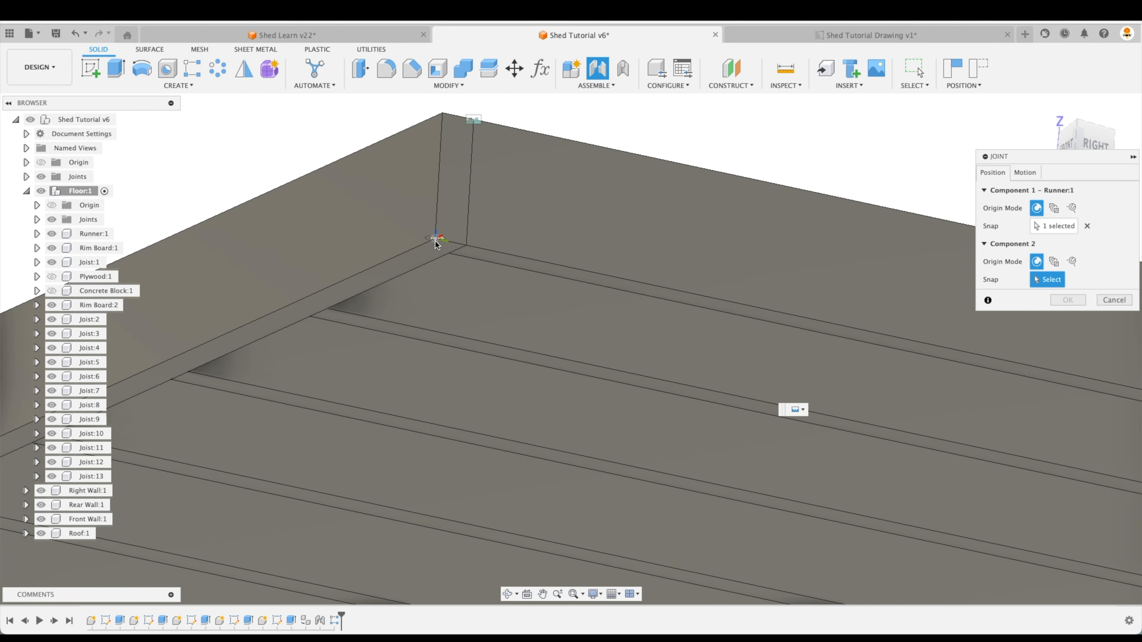
left_click(430, 247)
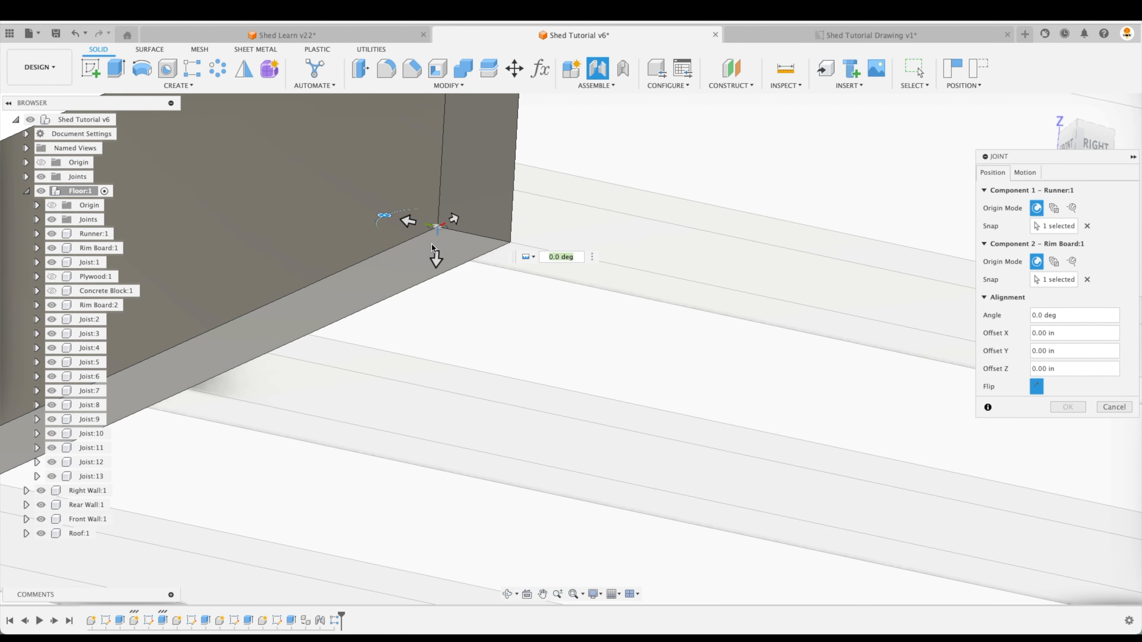
Offset the runner -8 in along Y from the rim board's outer edge and complete the joint
scroll(457, 322, "down", 10)
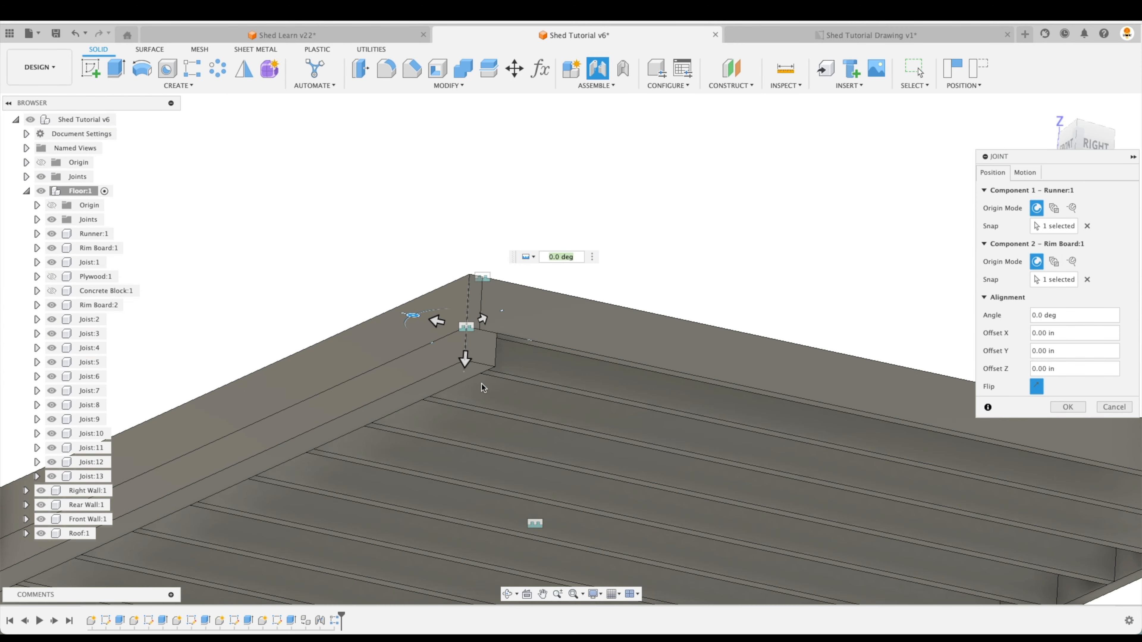
scroll(333, 540, "up", 2)
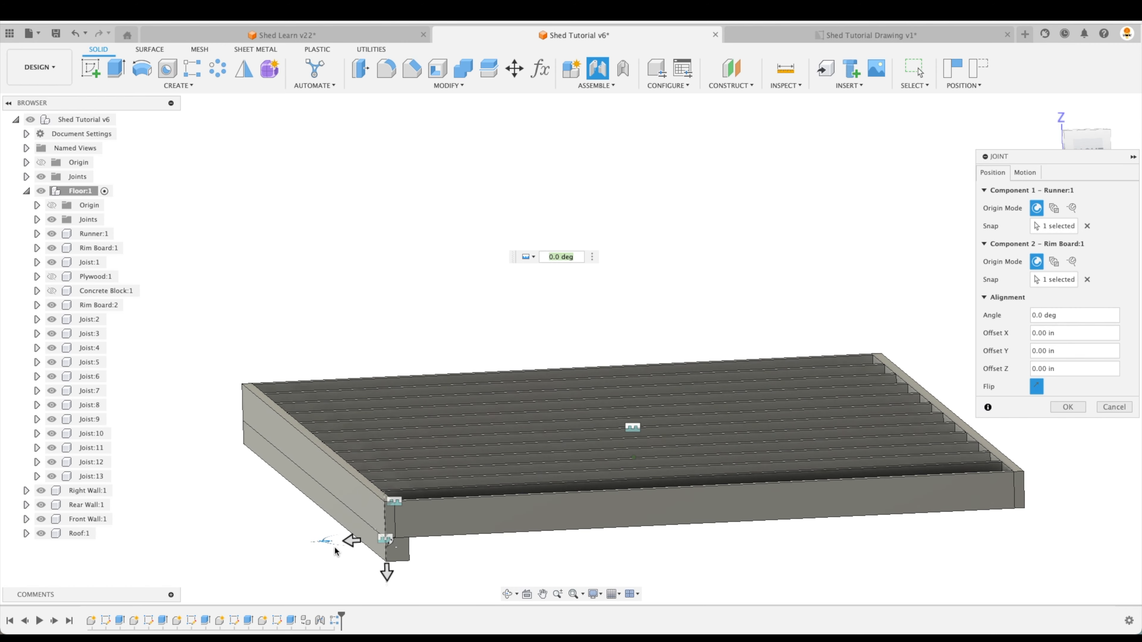
left_click_drag(377, 491, 425, 487)
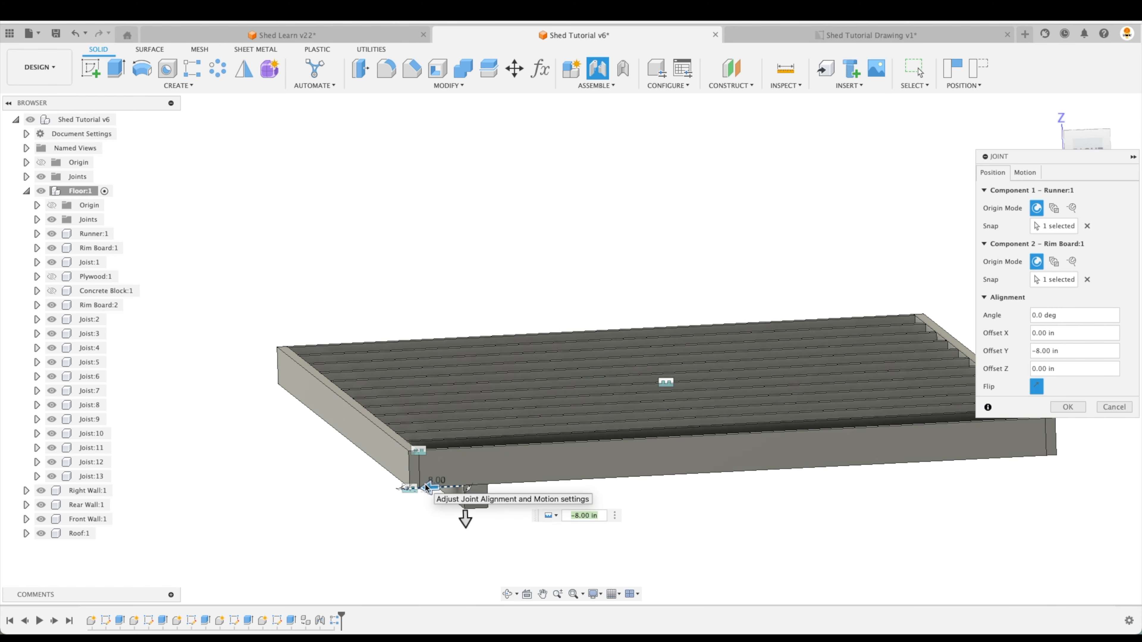
key("Return")
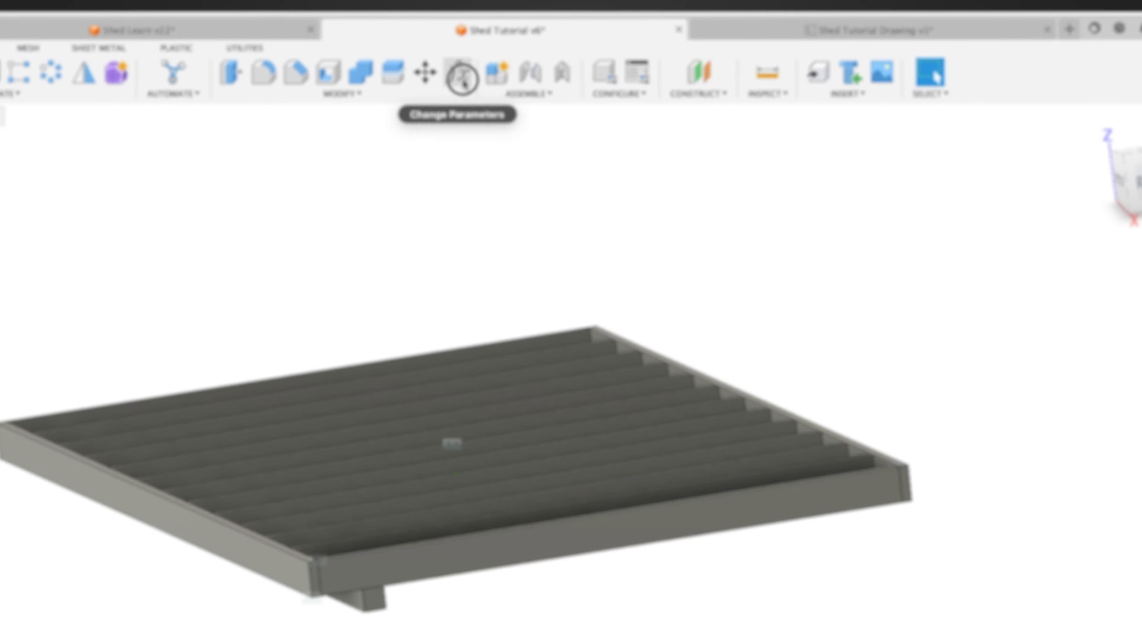
Add a user parameter named RunnerOverhang with unit in and expression 8 in
left_click(540, 69)
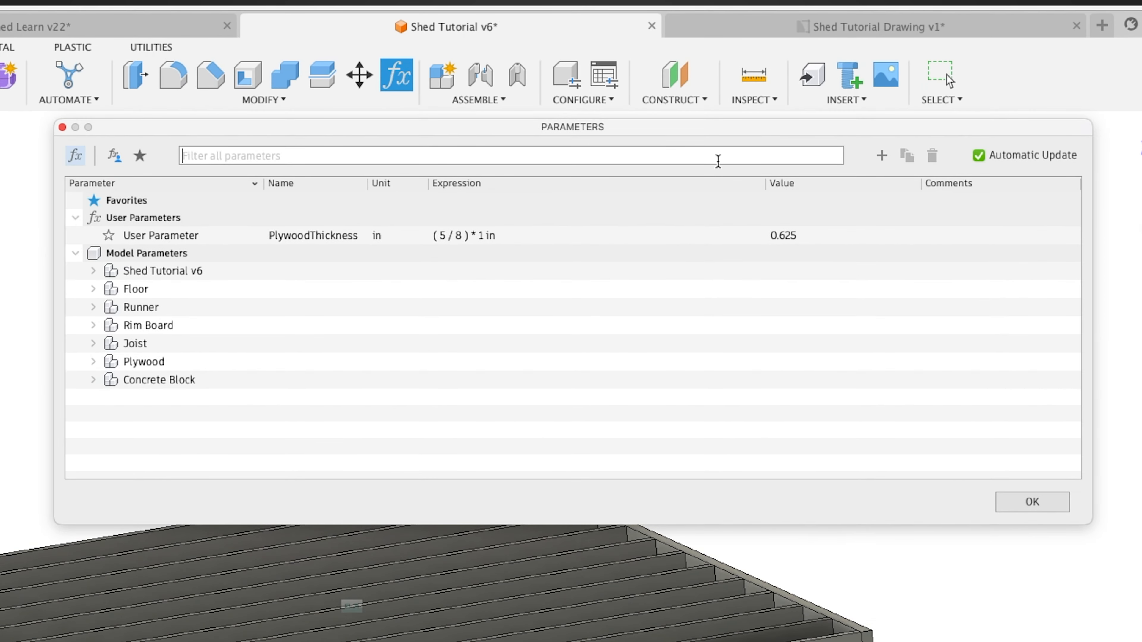
left_click(881, 157)
type("RunnerOverhang")
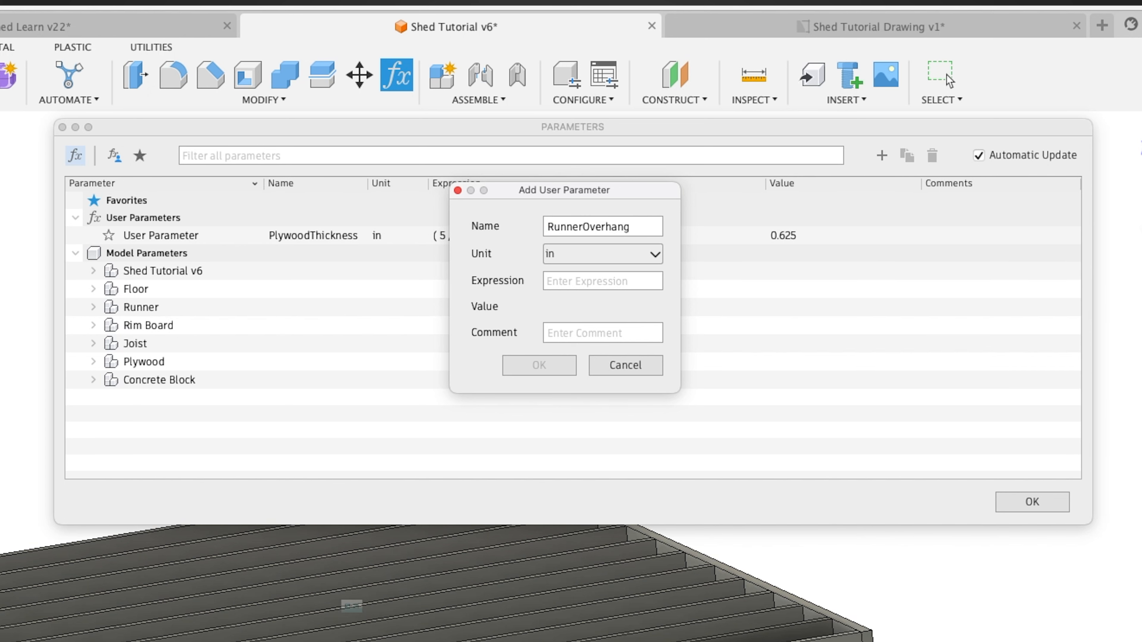
key("Tab")
type("8 in")
key("Return")
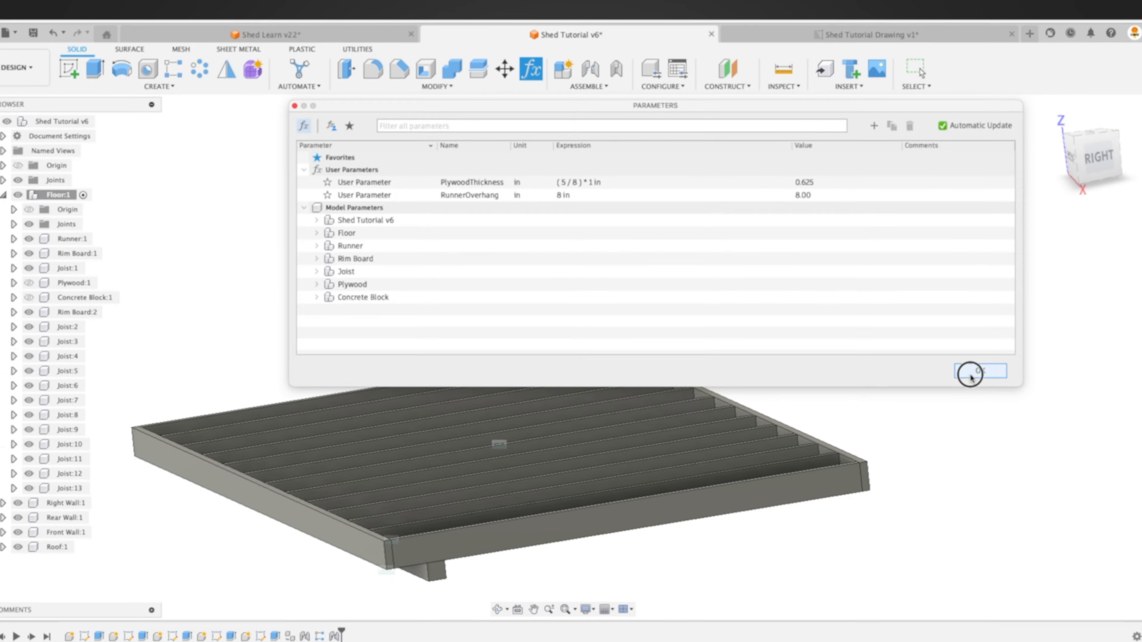
left_click(1032, 501)
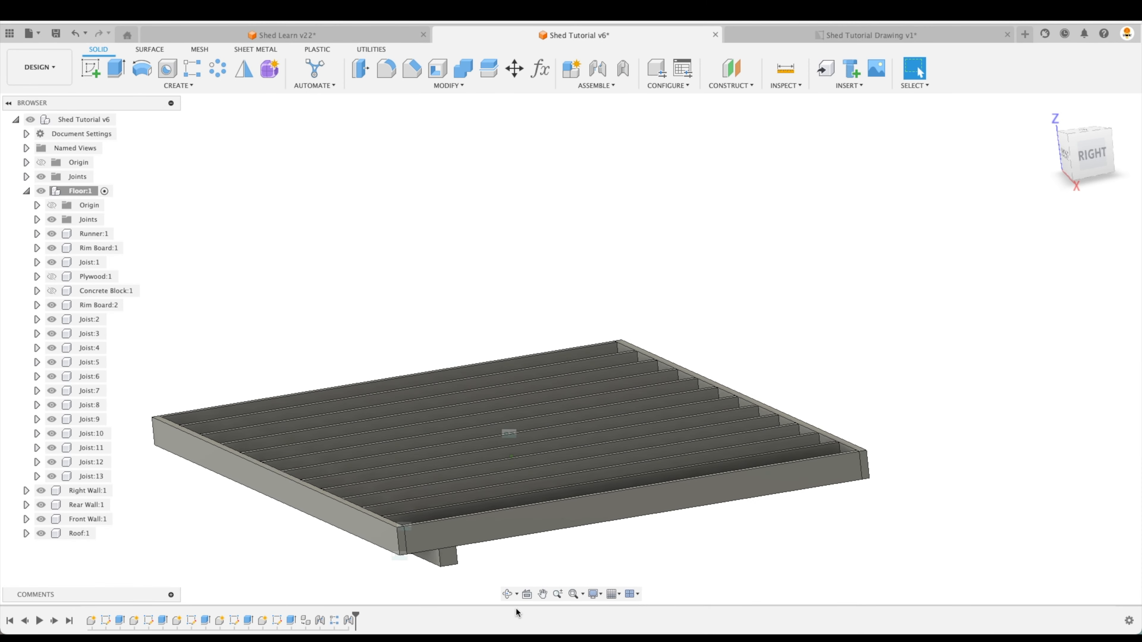
Edit the runner's joint so that its Offset Y is -RunnerOverhang
middle_click_drag(515, 608, 467, 526, "shift")
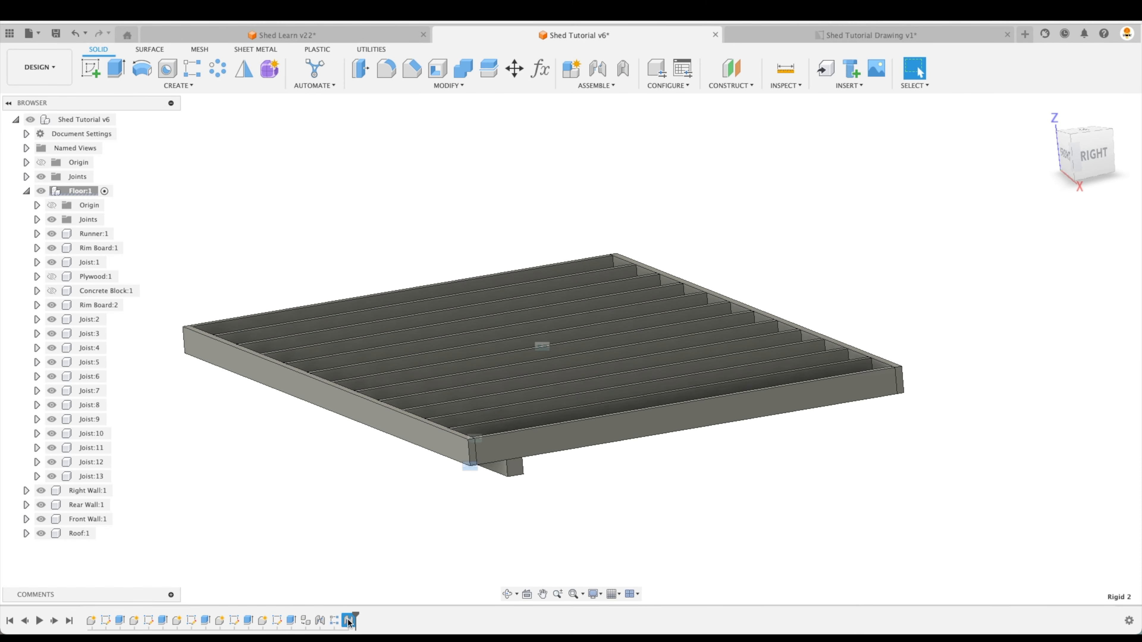
double_click(349, 621)
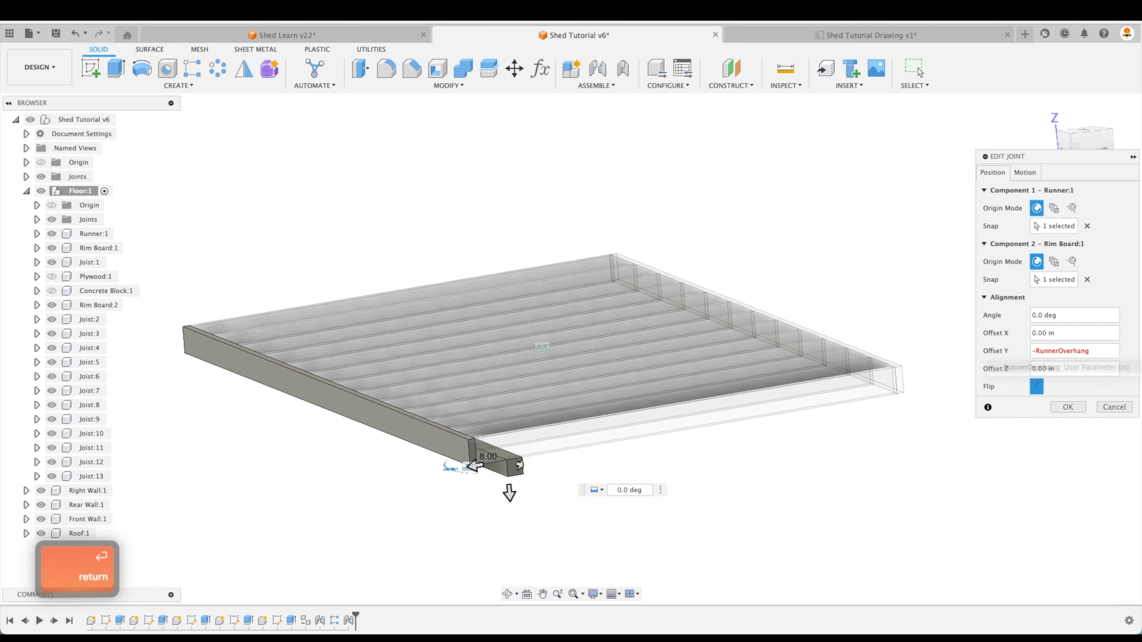
key("Return")
middle_click_drag(564, 186, 534, 498, "shift")
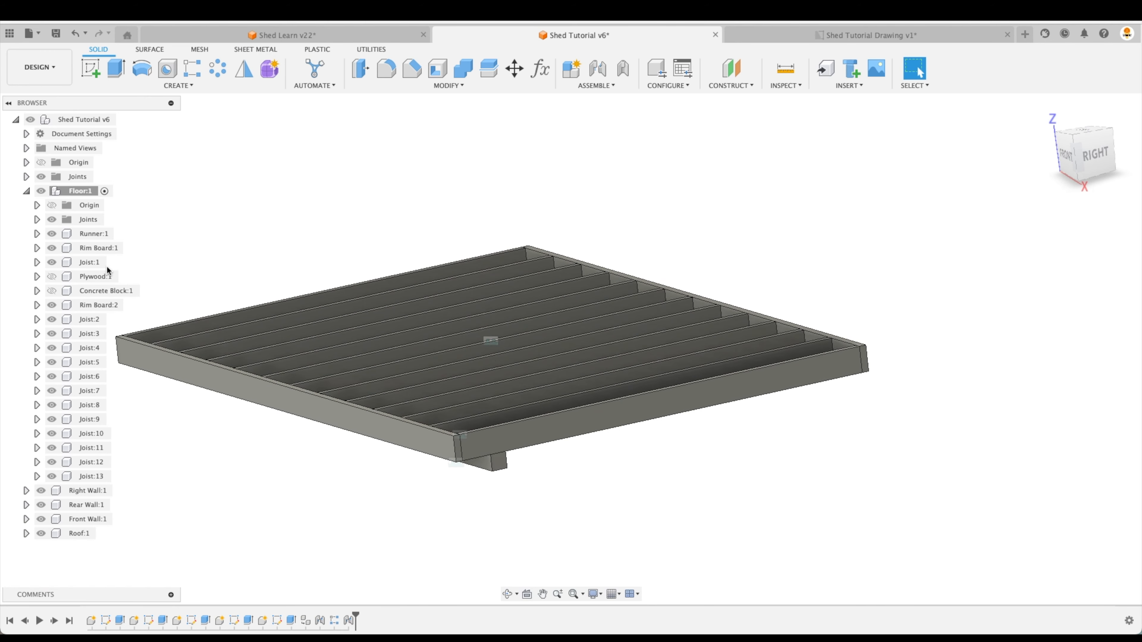
Copy Runner:1, paste it into the Floor component, and place the copy beyond the far side of the frame
right_click(93, 233)
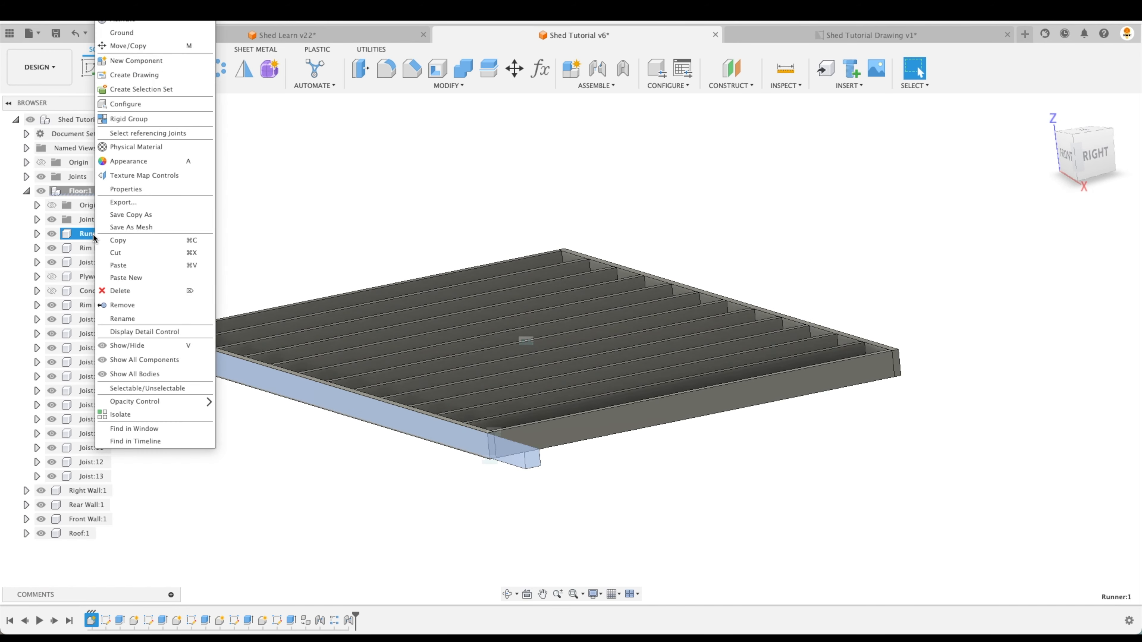
left_click(87, 192)
right_click(86, 194)
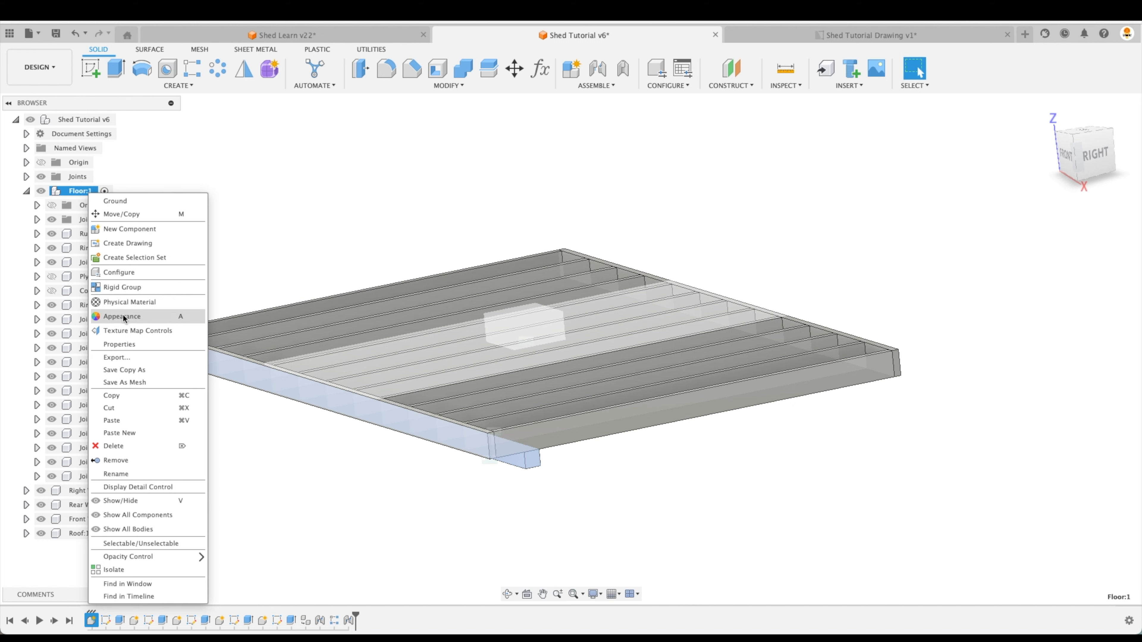
left_click(130, 420)
left_click_drag(392, 409, 877, 292)
middle_click_drag(876, 292, 741, 292)
left_click(1067, 372)
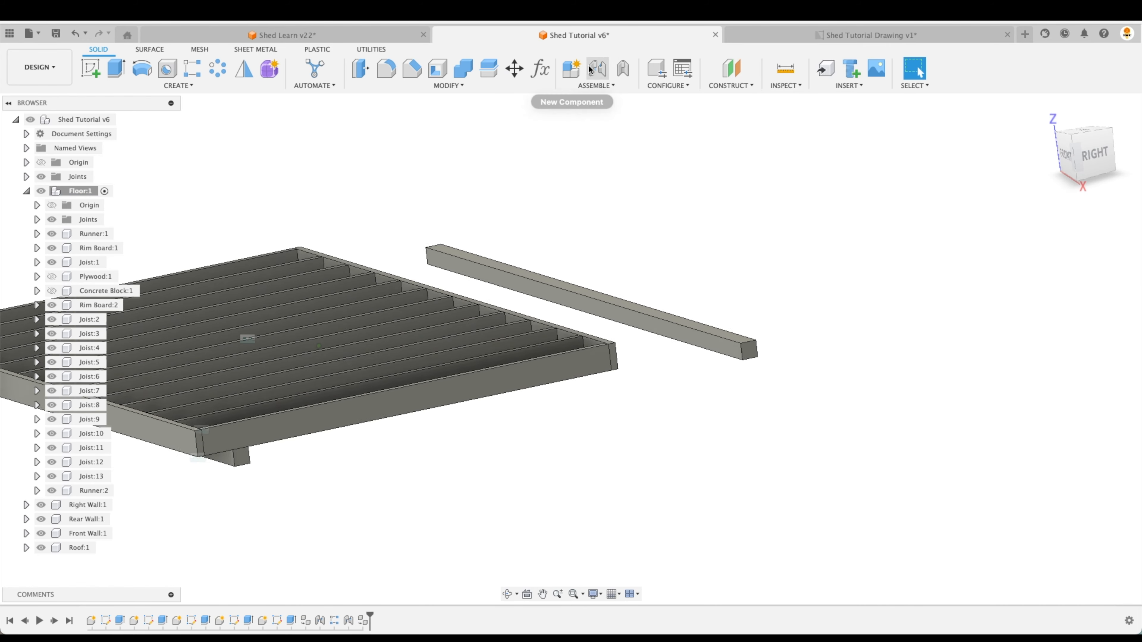
Join the top end corner of Runner:2 to the underside outer corner of Rim Board:2
left_click(598, 68)
scroll(693, 336, "up", 5)
scroll(693, 336, "up", 5)
left_click(706, 316)
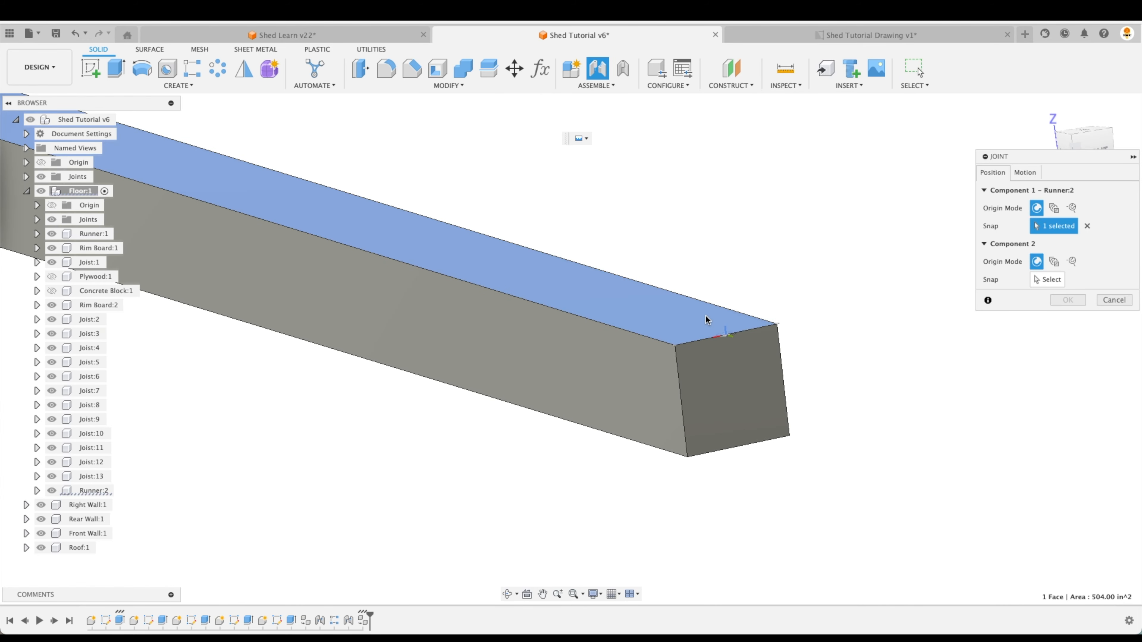
scroll(447, 496, "down", 4)
middle_click_drag(447, 495, 378, 193, "shift")
left_click(426, 176)
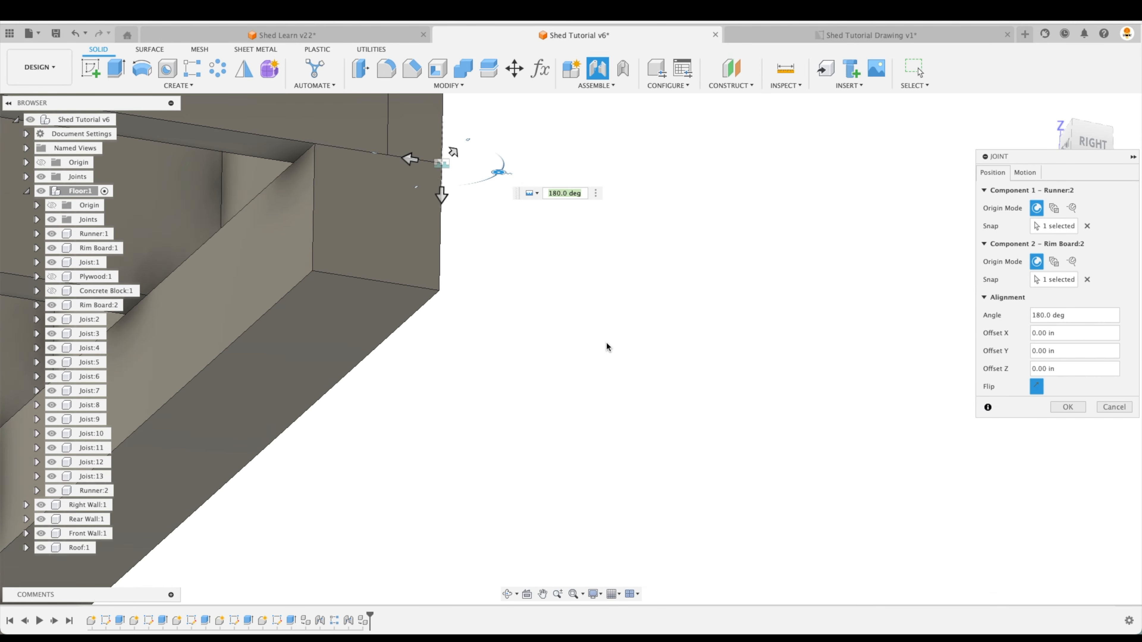
Offset Runner:2 inward along Y by RunnerOverhang and complete the joint
middle_click_drag(567, 355, 558, 469, "shift")
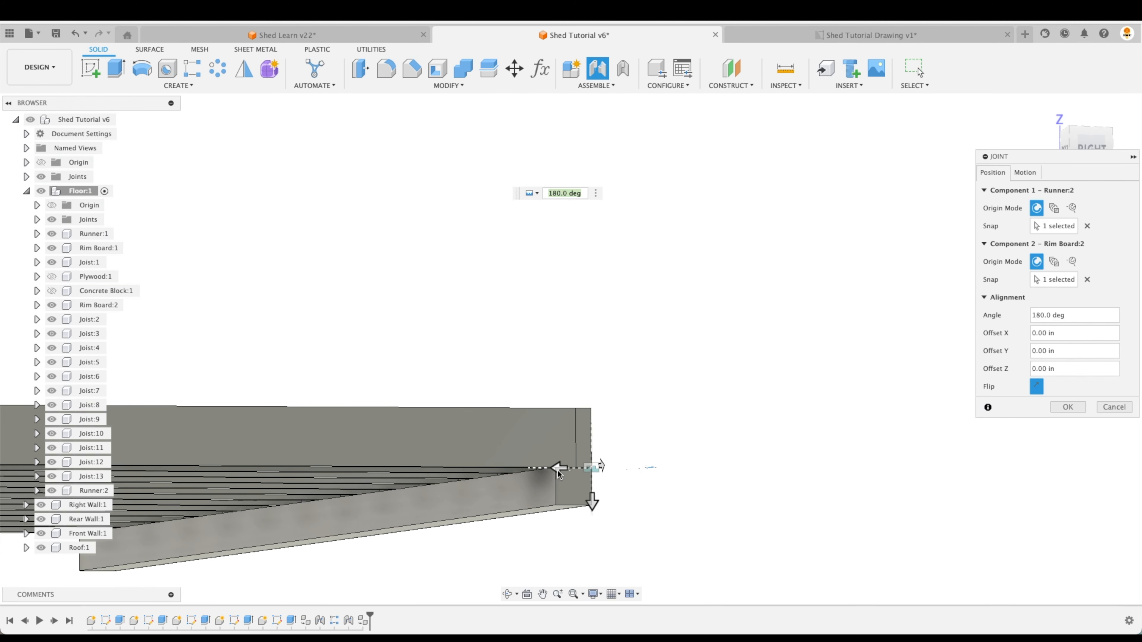
left_click_drag(558, 468, 495, 472)
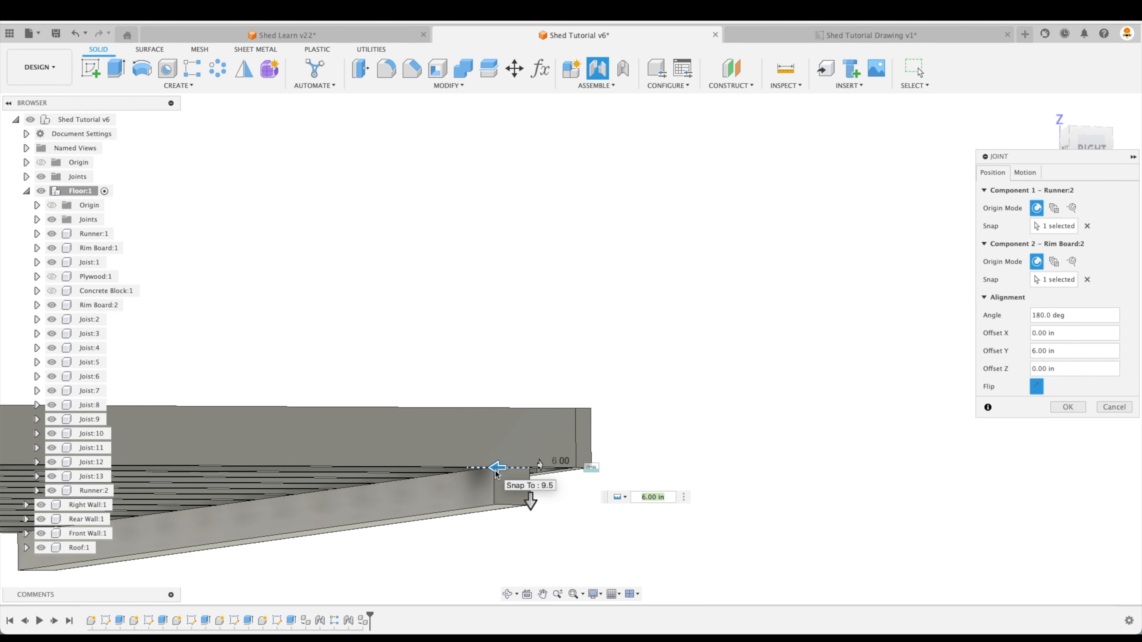
type("o")
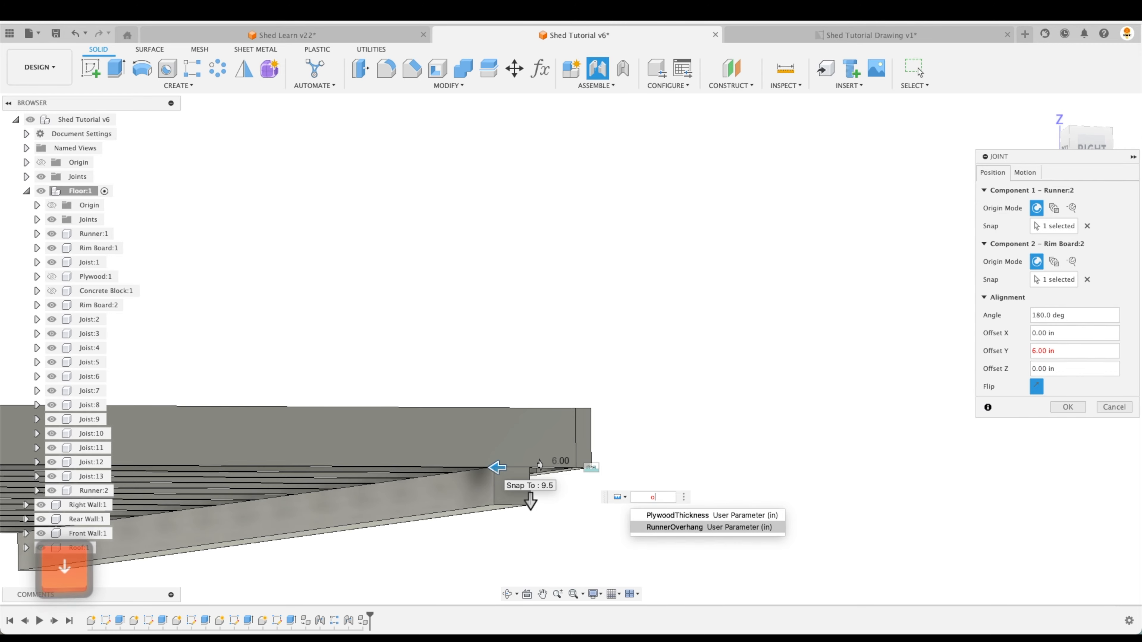
key("Return")
key("Return")
left_click(465, 291)
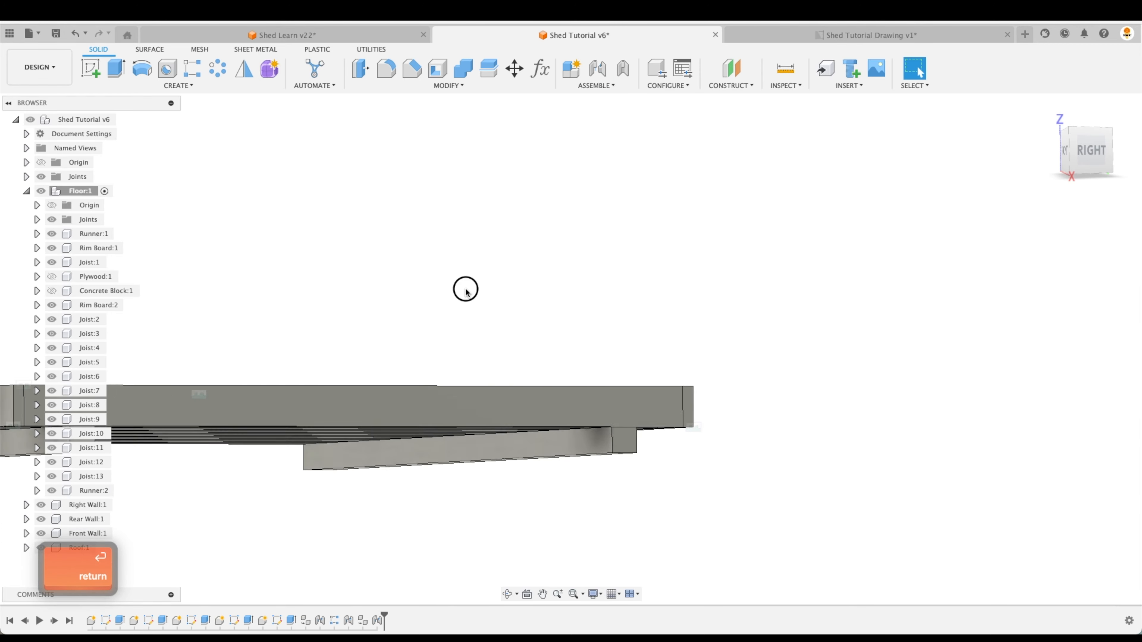
scroll(466, 291, "down", 3)
middle_click_drag(514, 228, 531, 224, "shift")
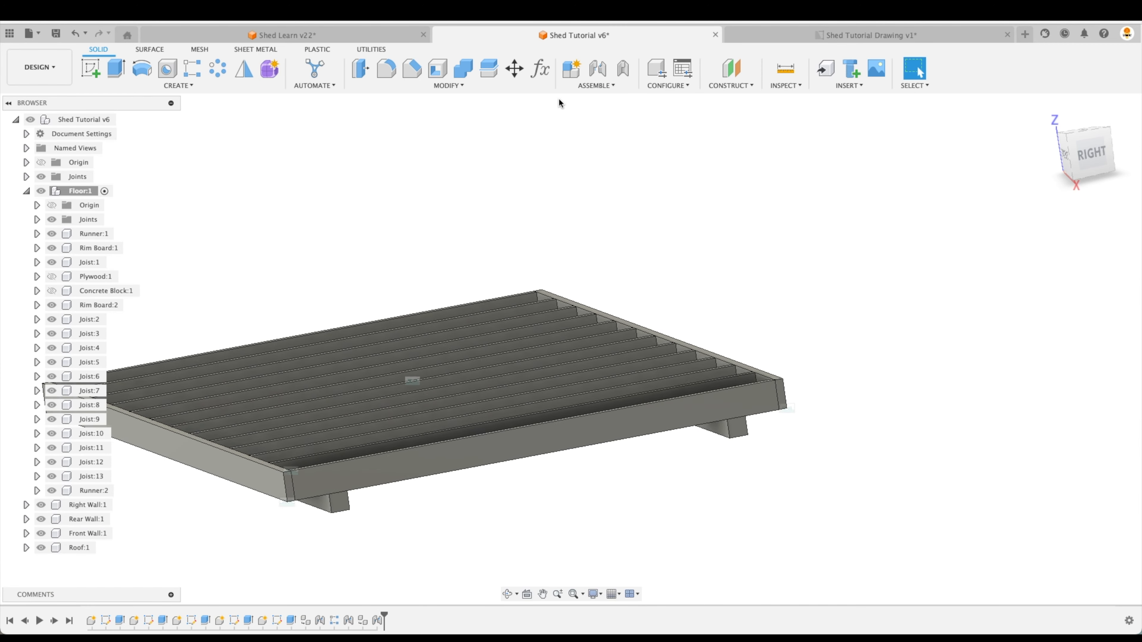
Test both runners with RunnerOverhang at 20 in and 40 in, and restore the parameter to 8 in
left_click(539, 68)
left_click(599, 191)
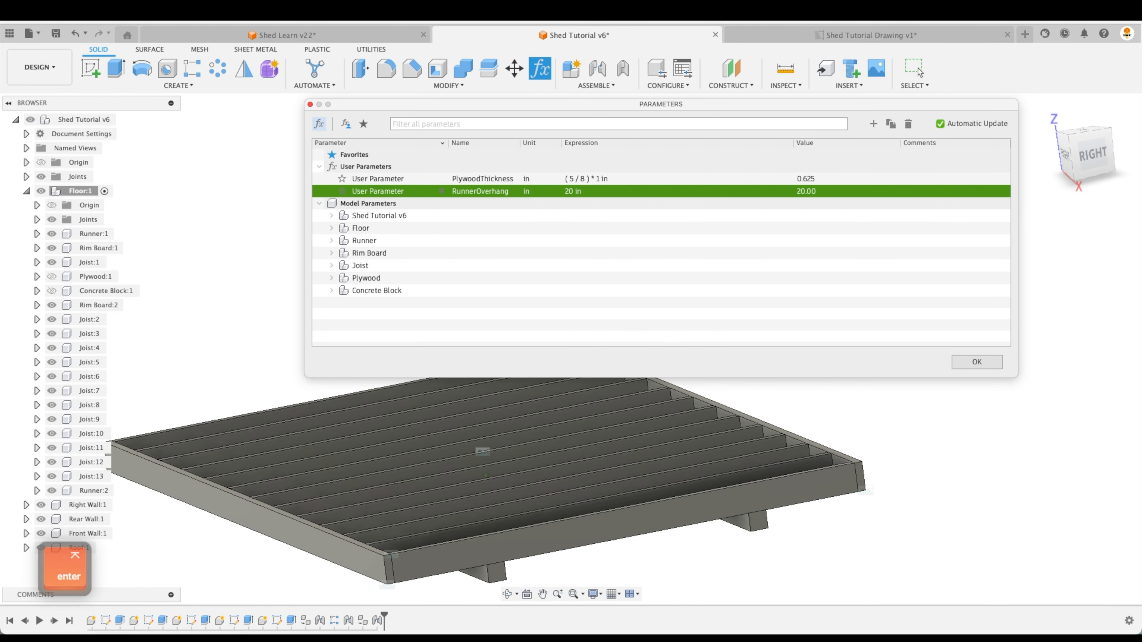
left_click(594, 194)
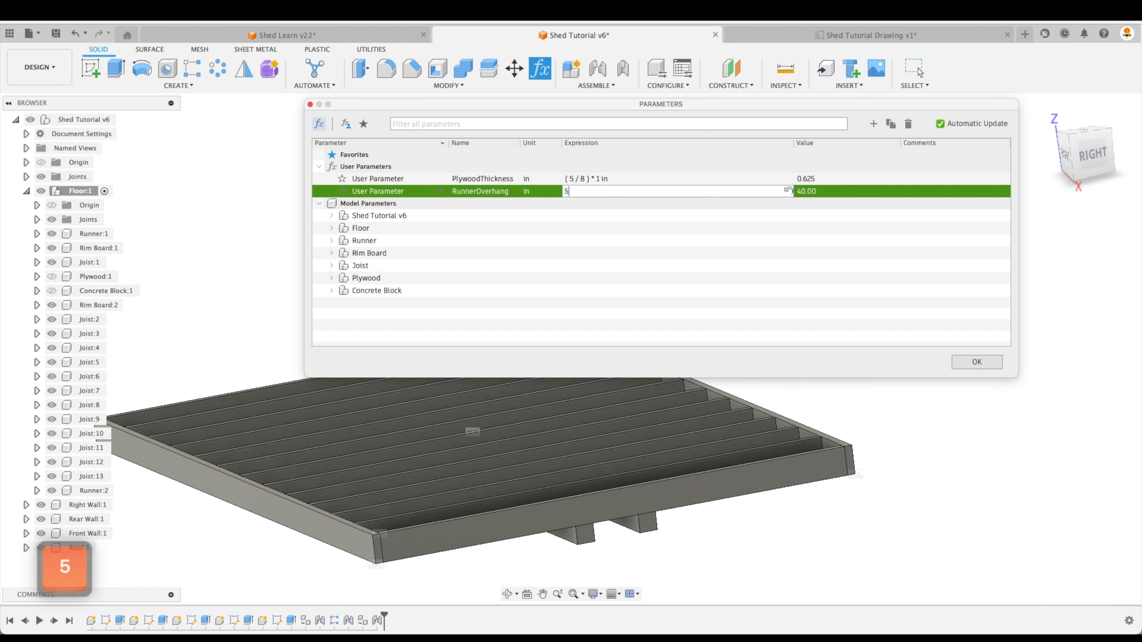
type("5")
key("Return")
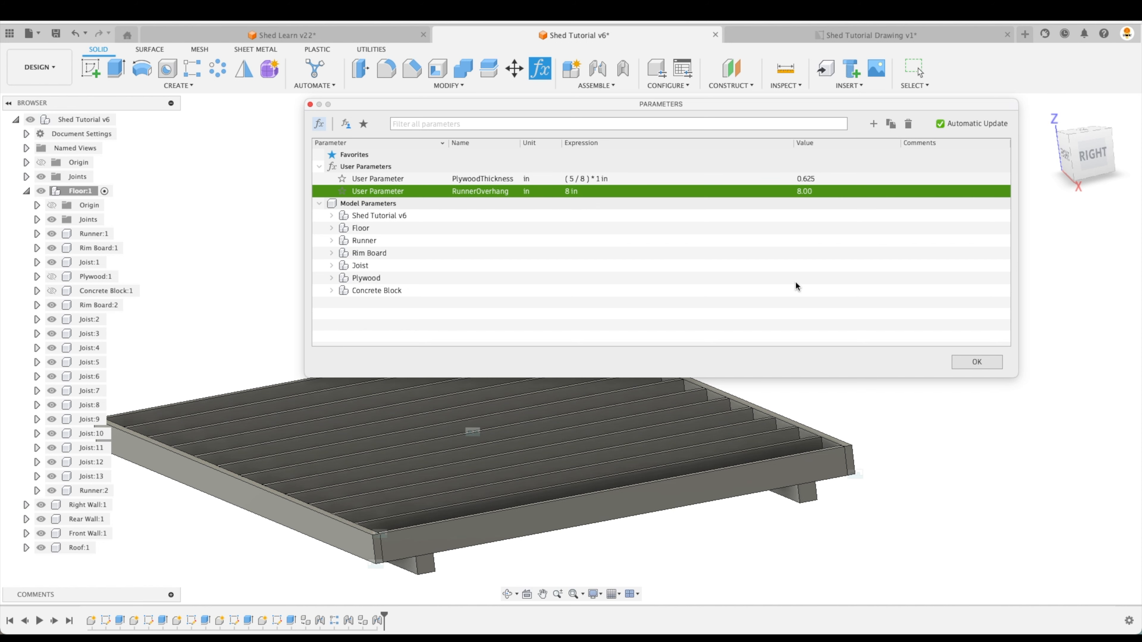
left_click(977, 362)
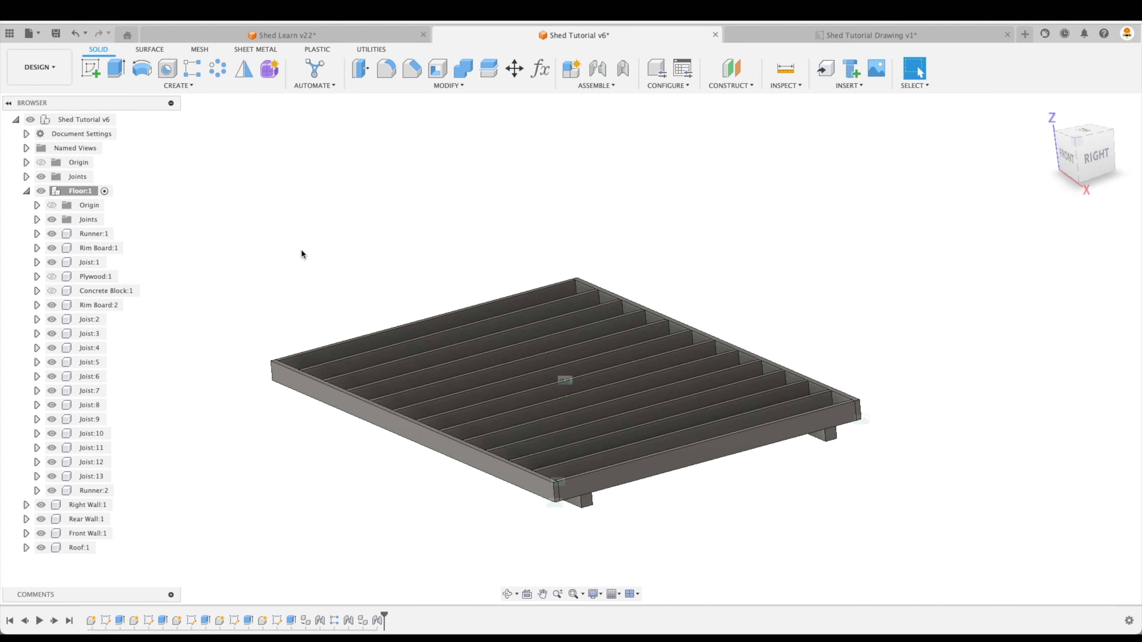
Show Concrete Block:1 clear of the frame and join its top edge midpoint to the bottom end midpoint of Runner:1
left_click(53, 291)
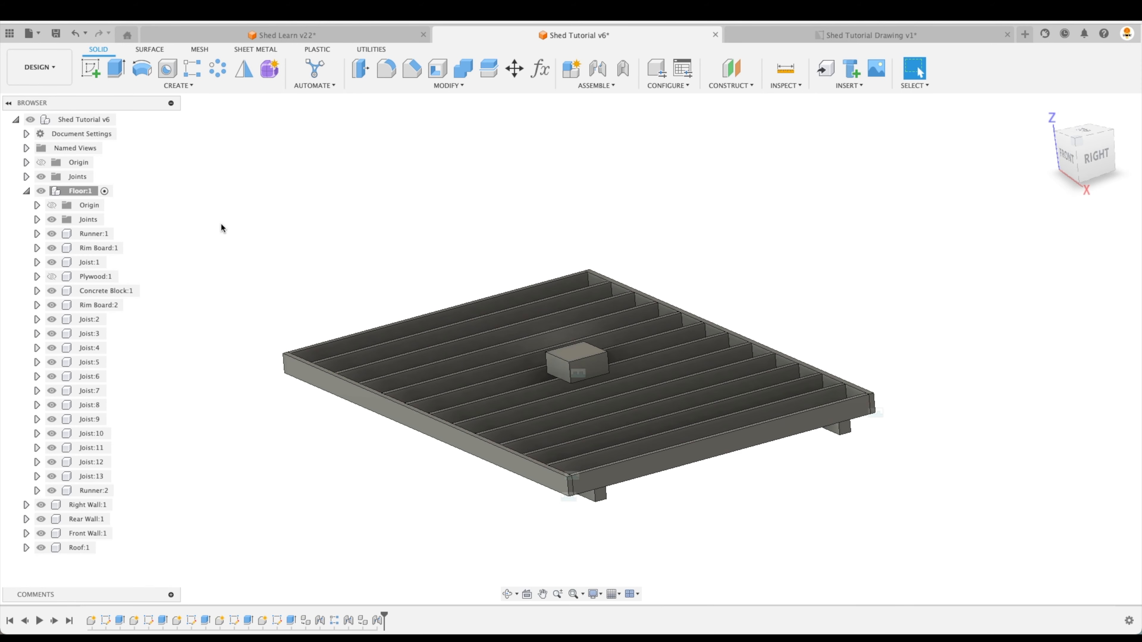
left_click(587, 349)
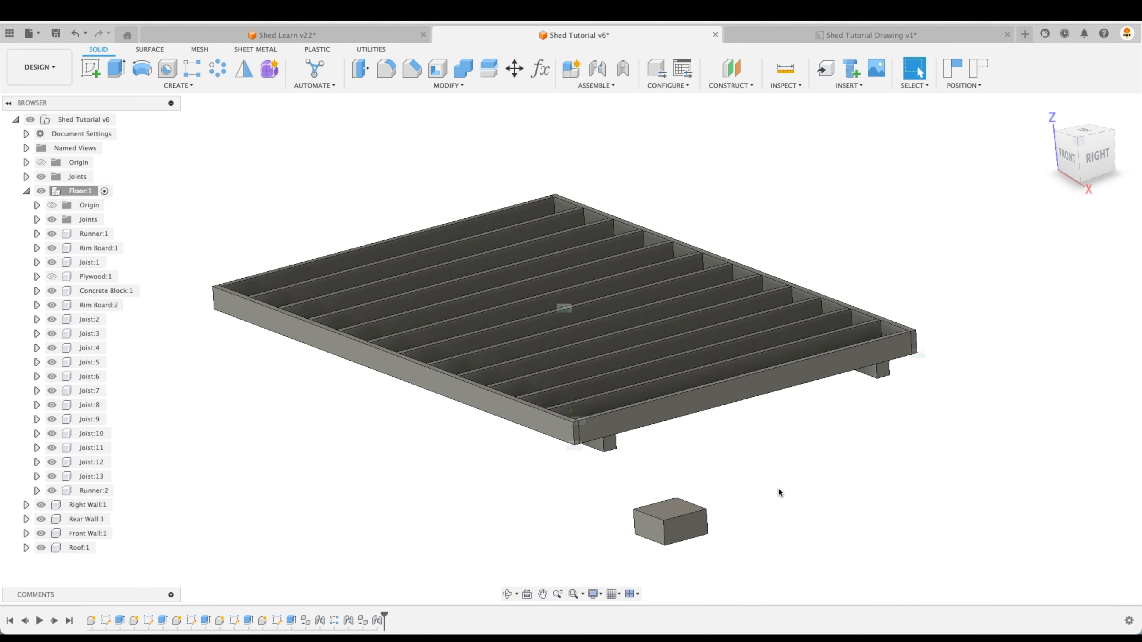
left_click(597, 69)
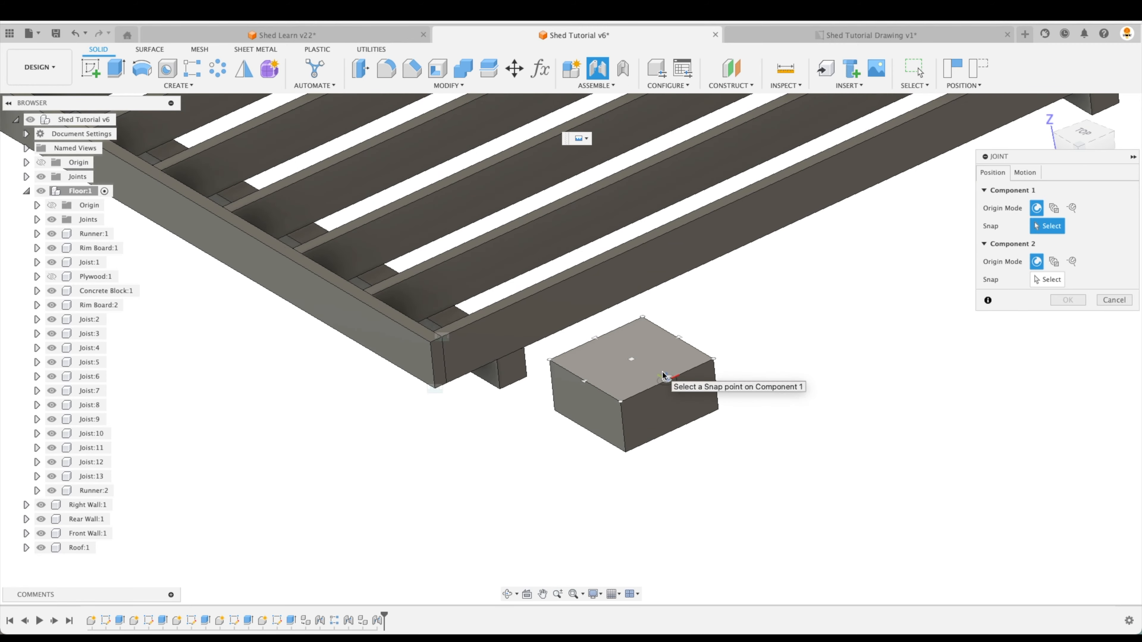
left_click(662, 375)
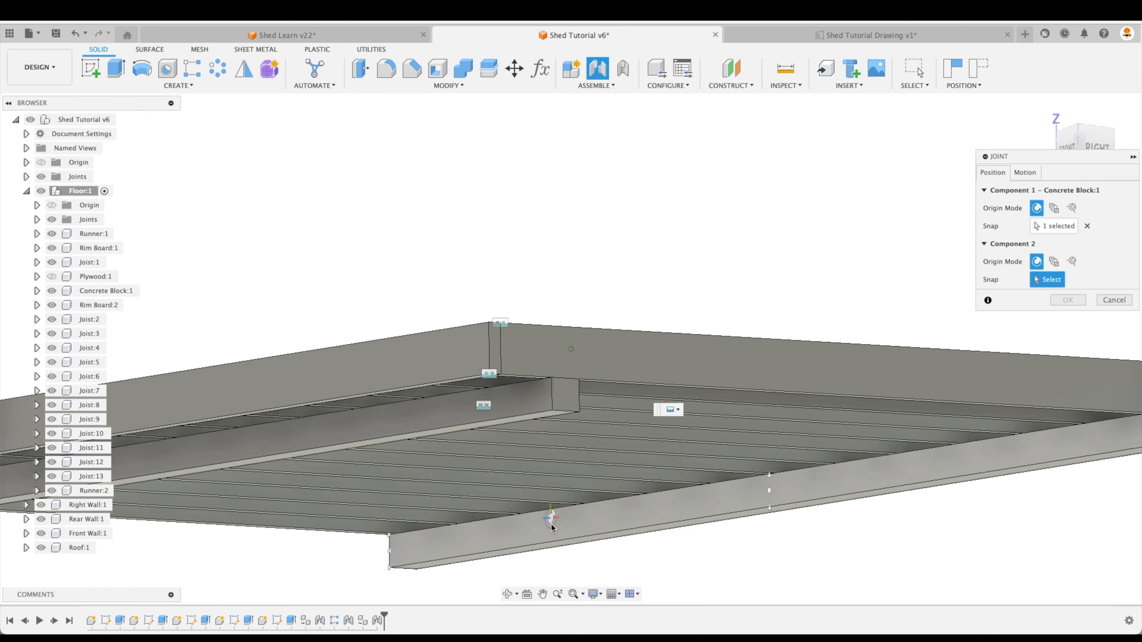
middle_click_drag(550, 523, 544, 420, "shift")
scroll(547, 423, "up", 5)
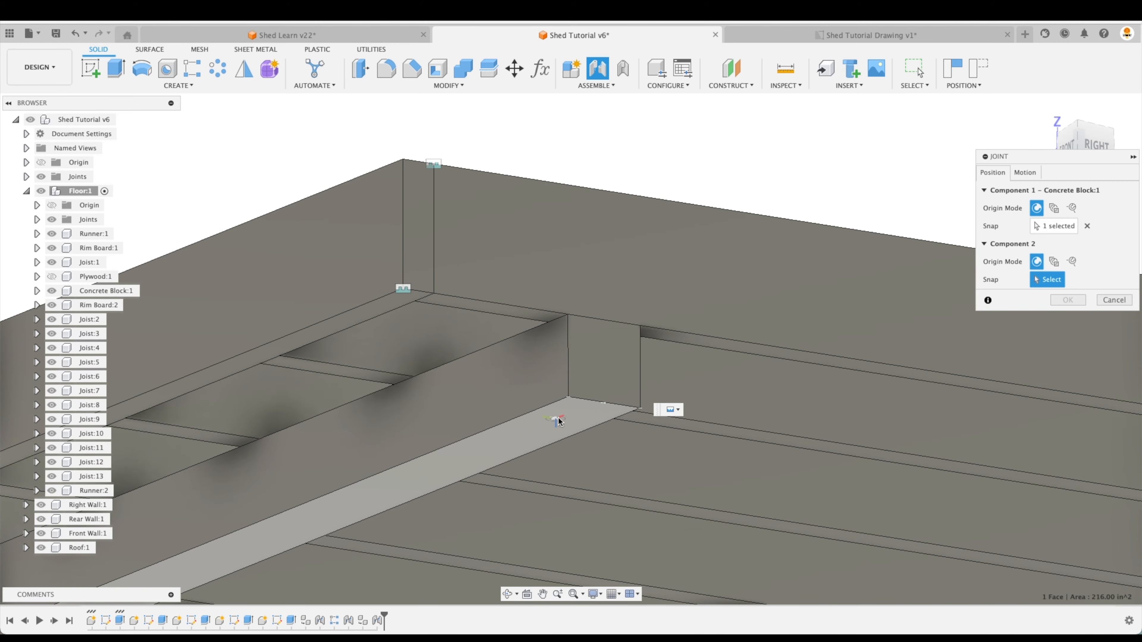
left_click(559, 422)
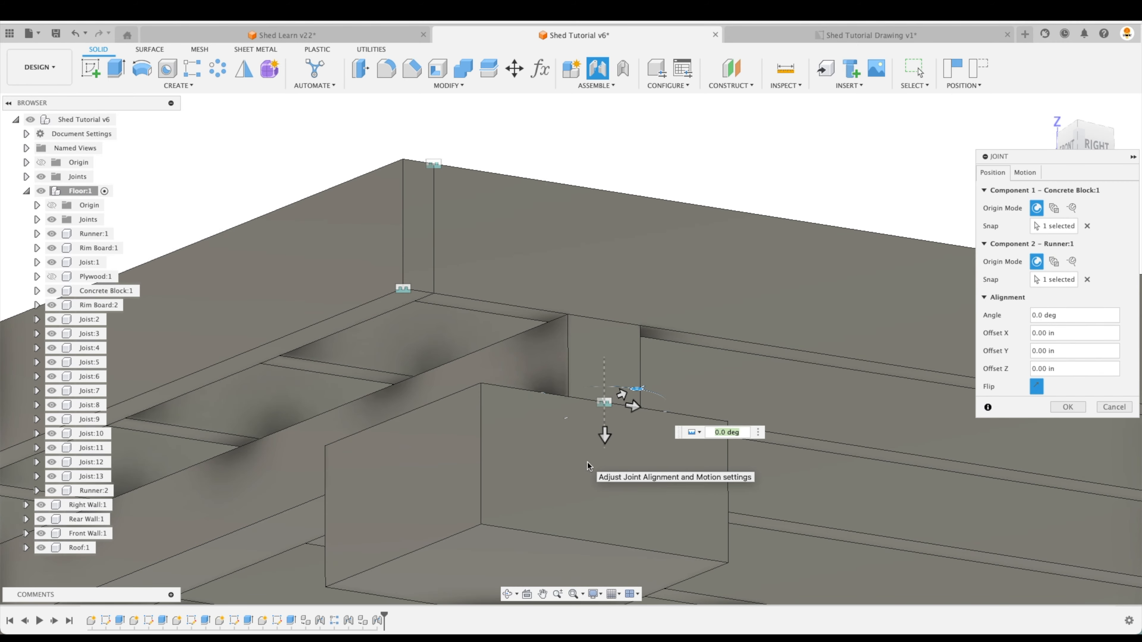
left_click(1066, 407)
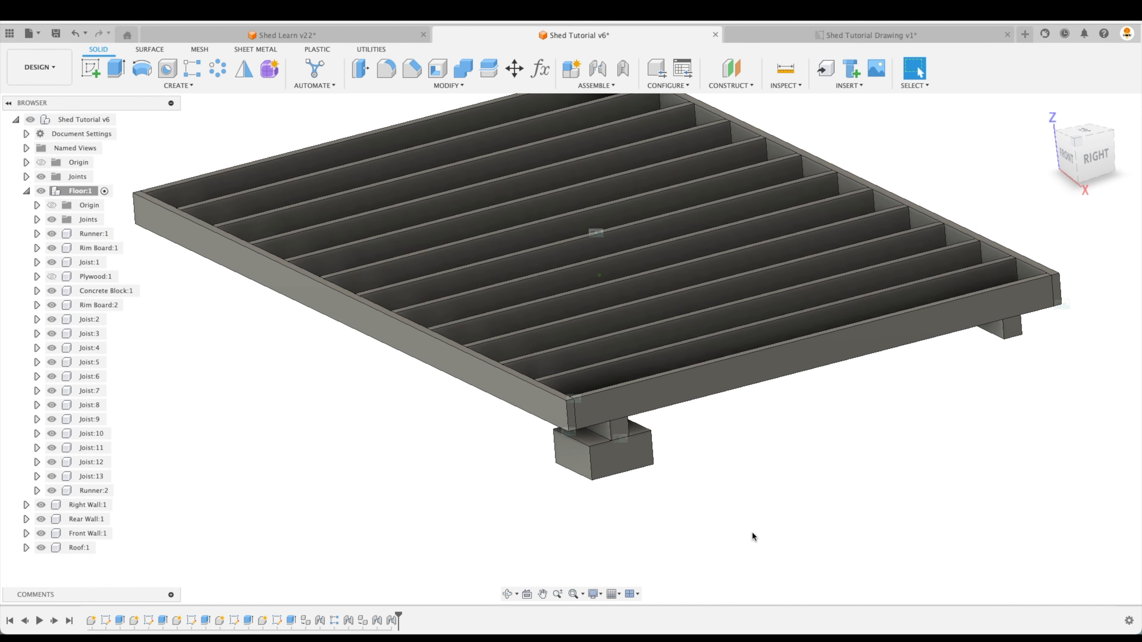
Duplicate Concrete Block:1 with its joint onto the midpoint of the opposite bottom end of Runner:1
left_click(607, 86)
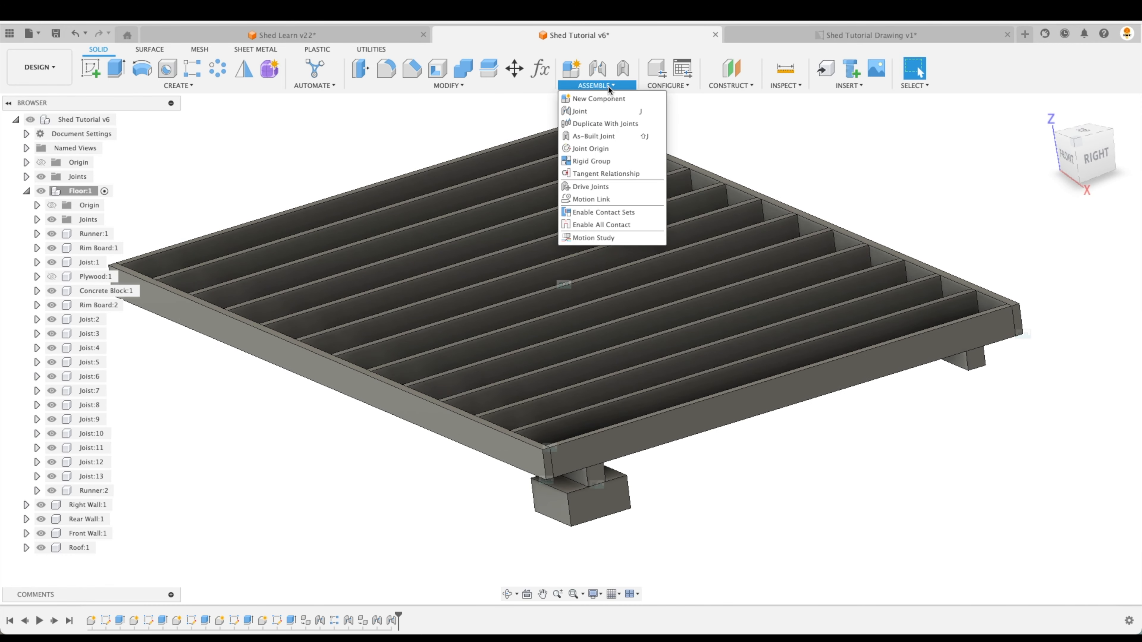
left_click(608, 123)
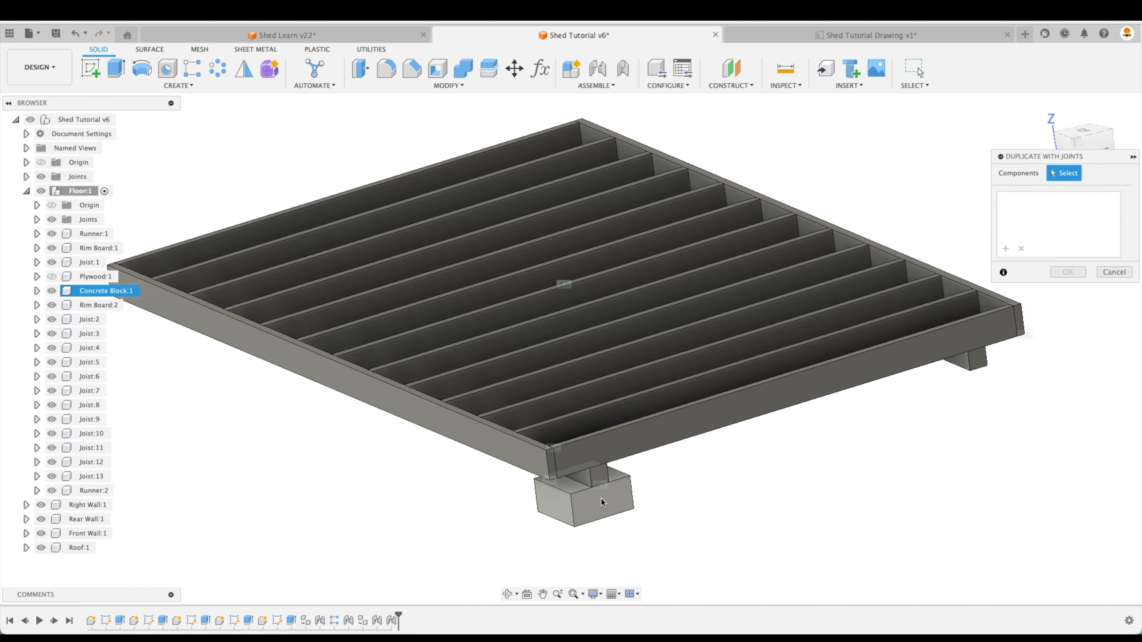
left_click(585, 510)
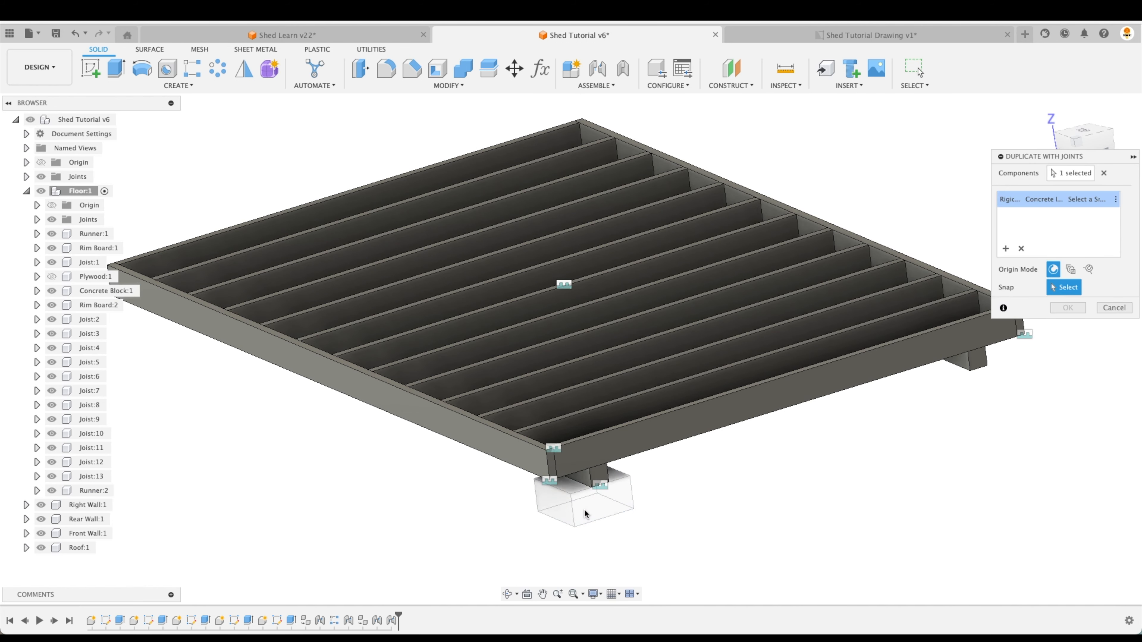
middle_click_drag(759, 531, 989, 418, "shift")
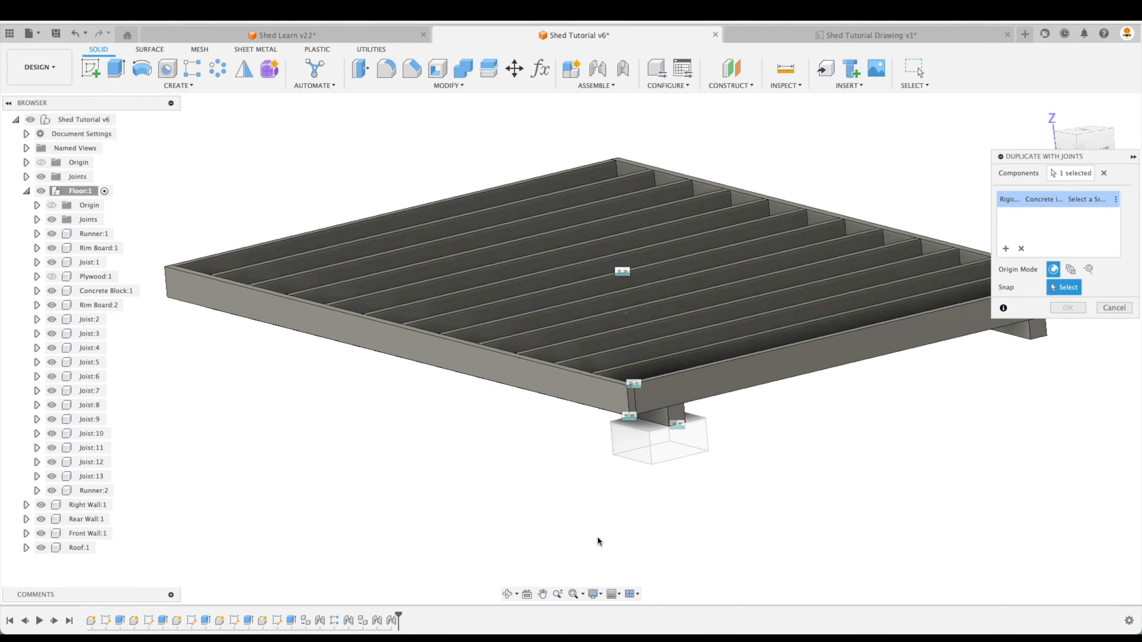
middle_click_drag(598, 539, 329, 413, "shift")
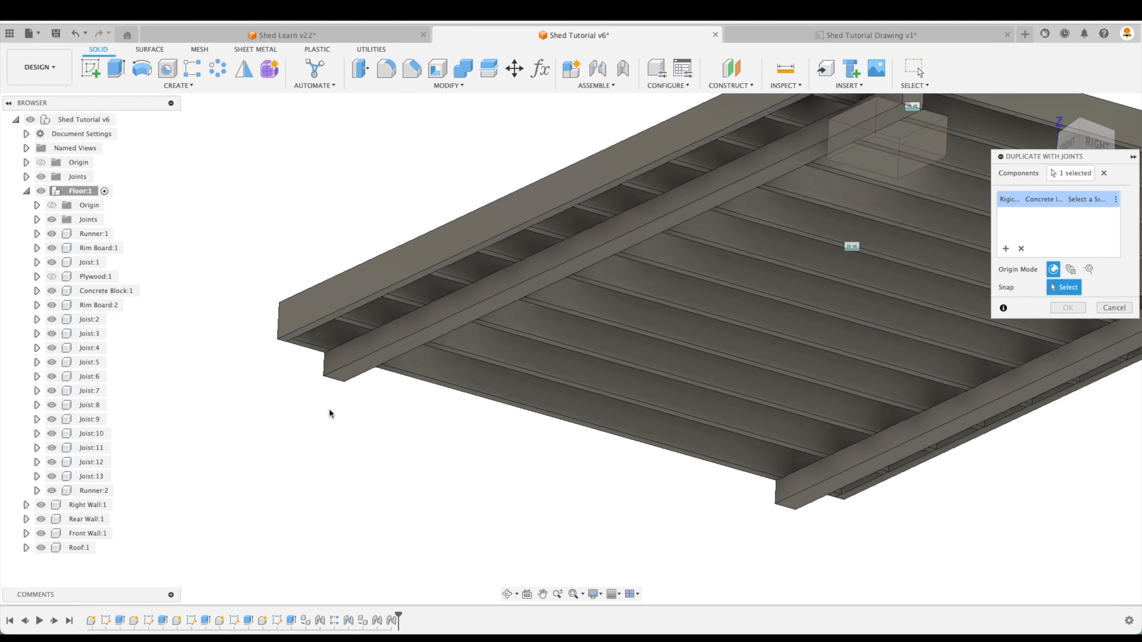
scroll(358, 323, "up", 5)
left_click(347, 329)
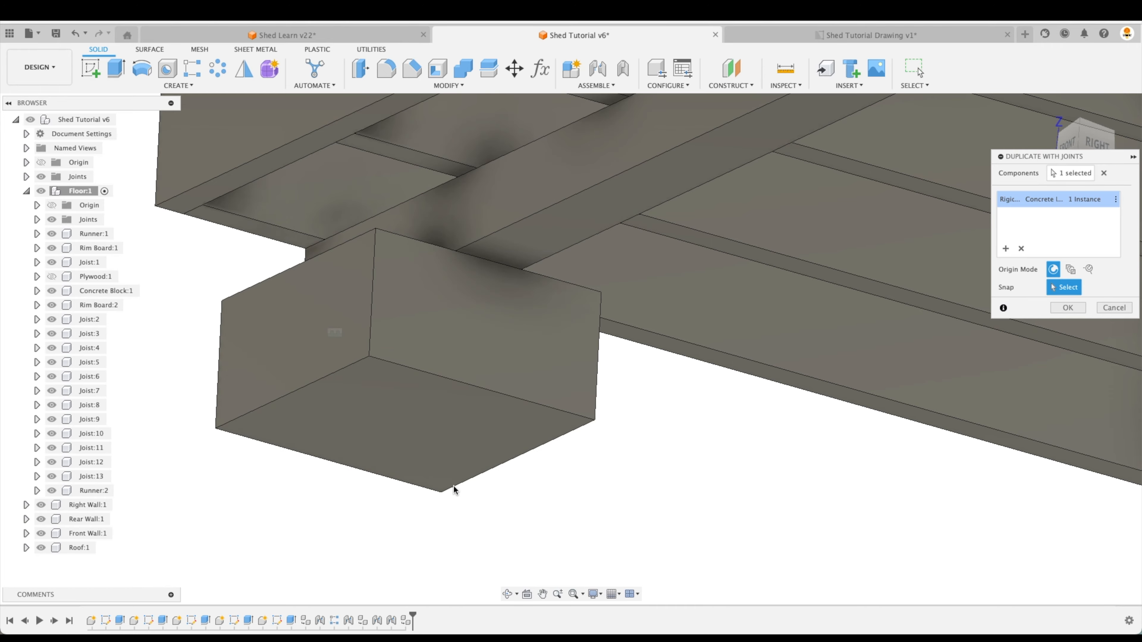
Place two more joined concrete block duplicates at the midpoints of both bottom ends of Runner:2
middle_click_drag(605, 558, 787, 499, "shift")
left_click(831, 351)
scroll(711, 474, "down", 5)
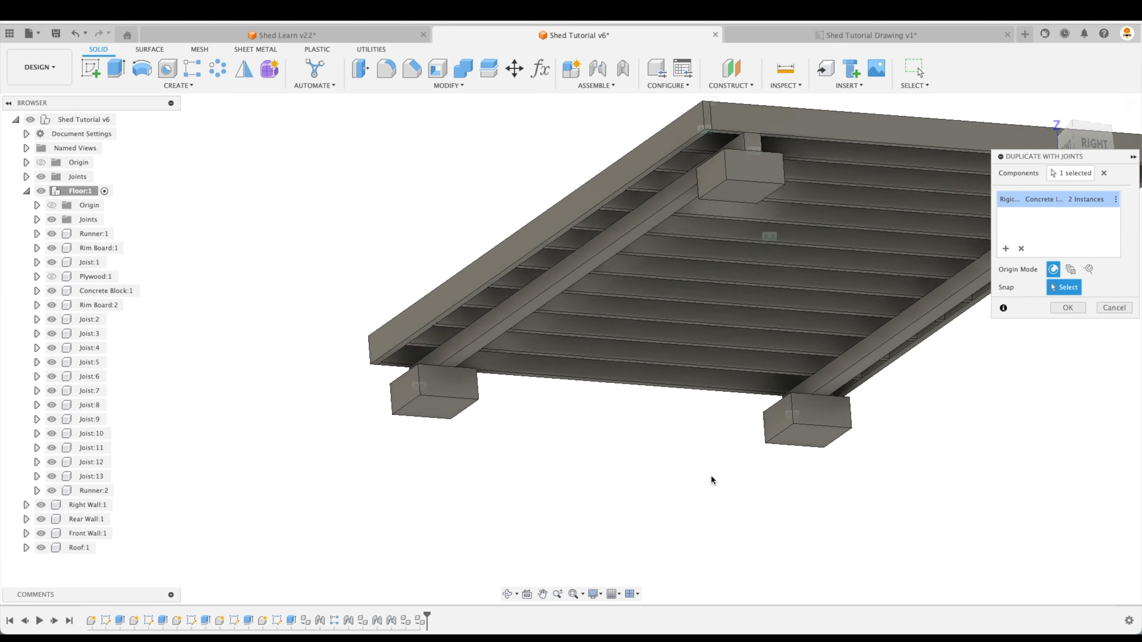
middle_click_drag(711, 475, 660, 300, "shift")
scroll(660, 300, "up", 4)
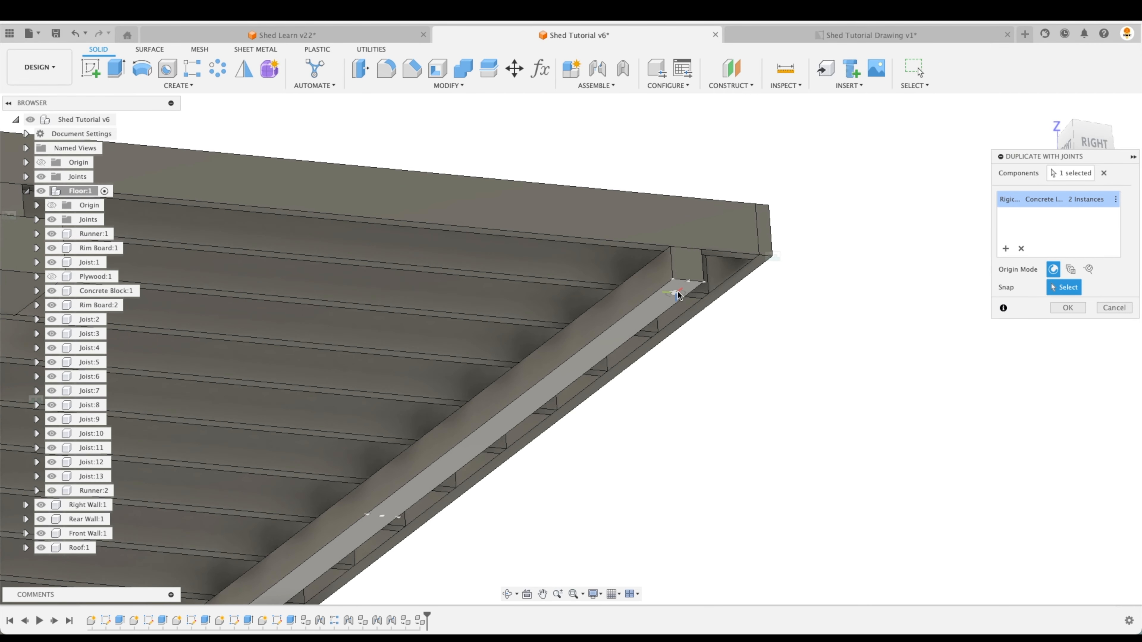
left_click(685, 288)
scroll(746, 483, "down", 8)
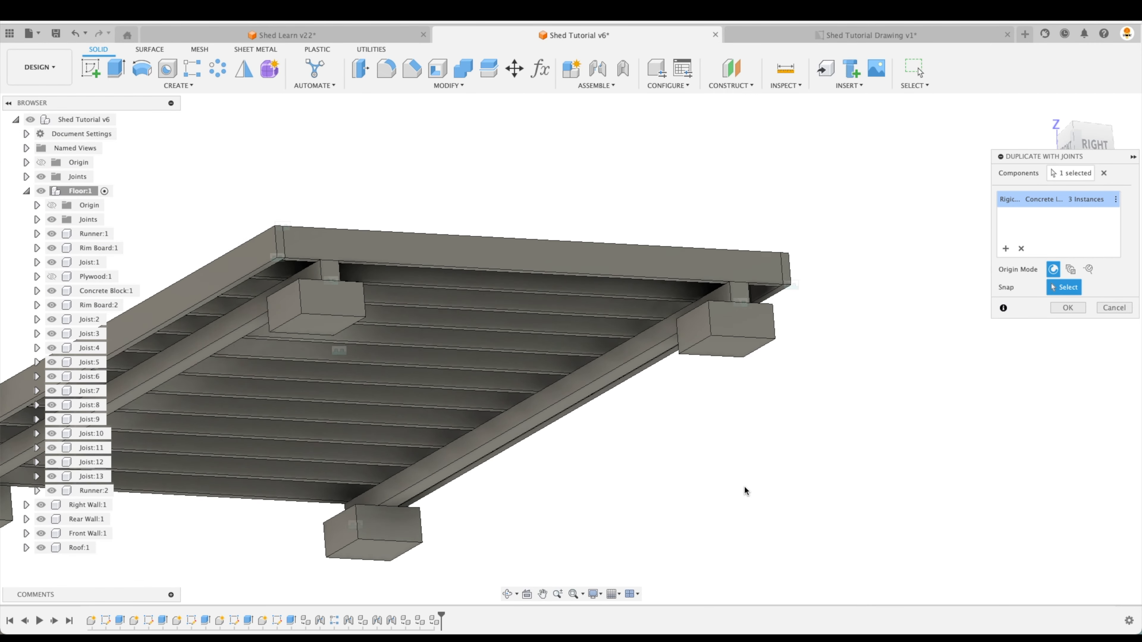
Place joined block duplicates at the middle of the underside of both runners and complete the duplication
middle_click_drag(752, 483, 381, 330, "shift")
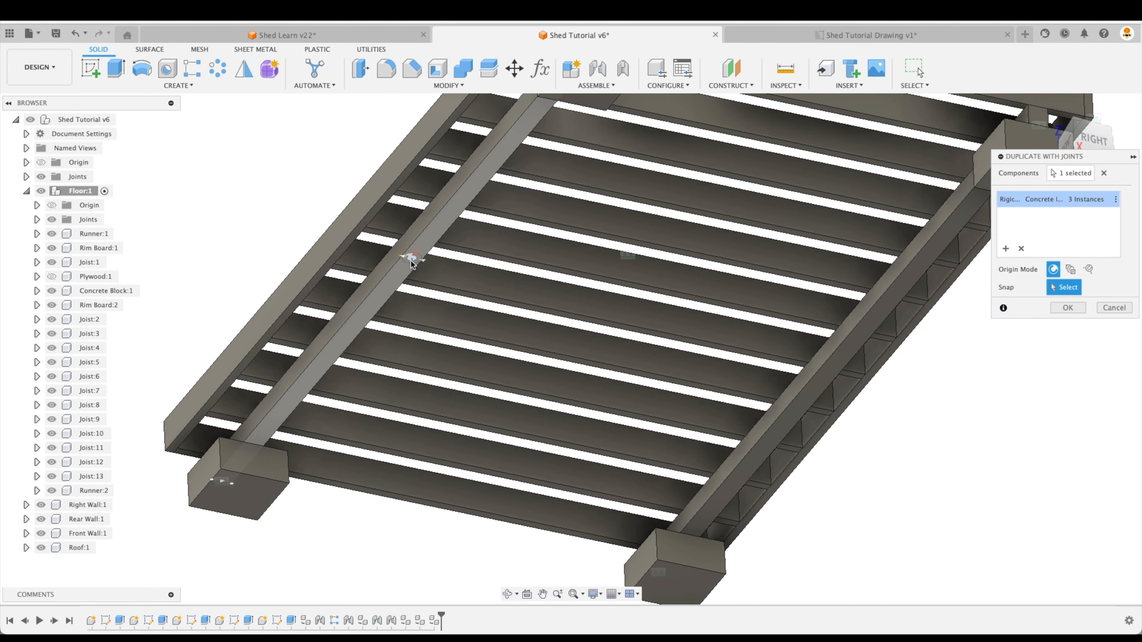
left_click(410, 260)
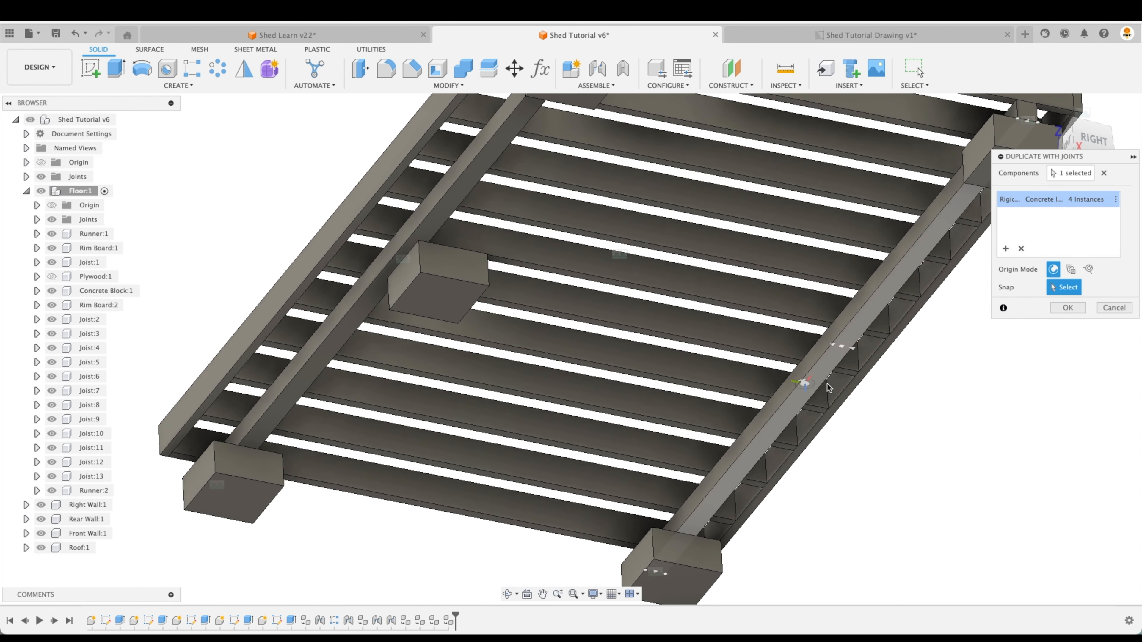
left_click(837, 350)
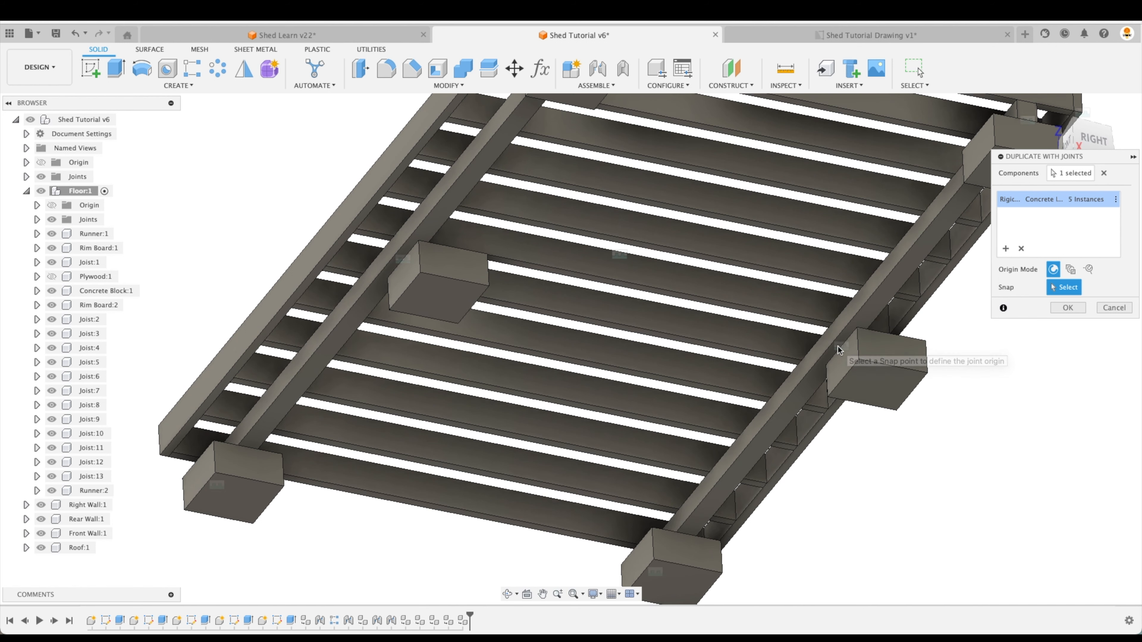
left_click(1064, 309)
Try to re-snap the joint of the middle block under Runner:1 to the center of Concrete Block:1's top face, and undo the edit
middle_click_drag(1020, 413, 487, 616, "shift")
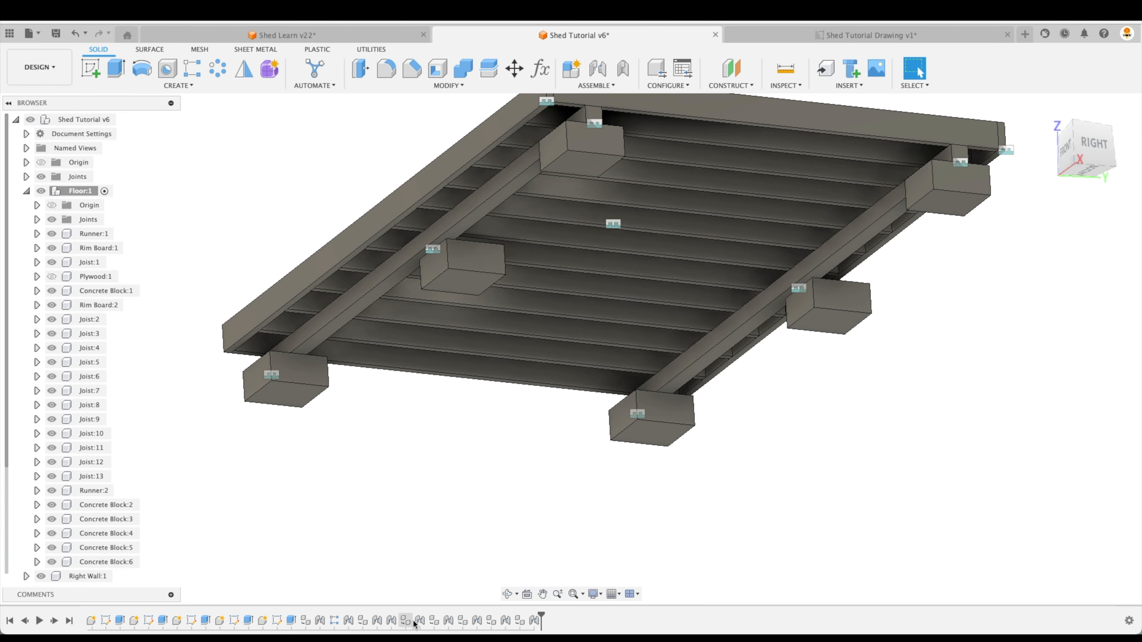
double_click(506, 621)
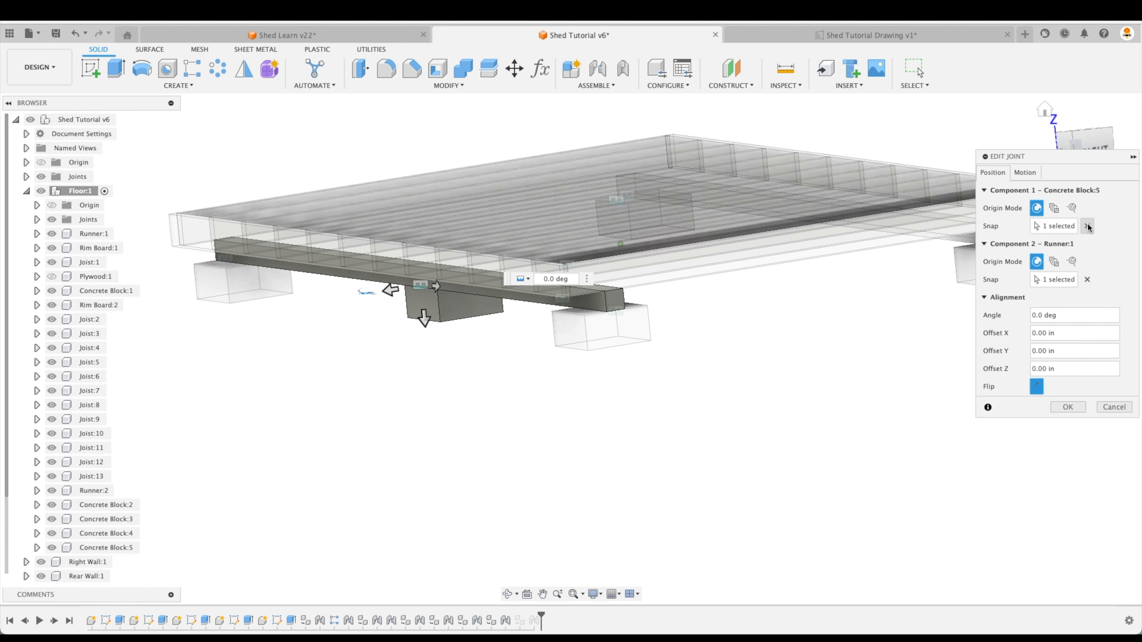
left_click(1088, 227)
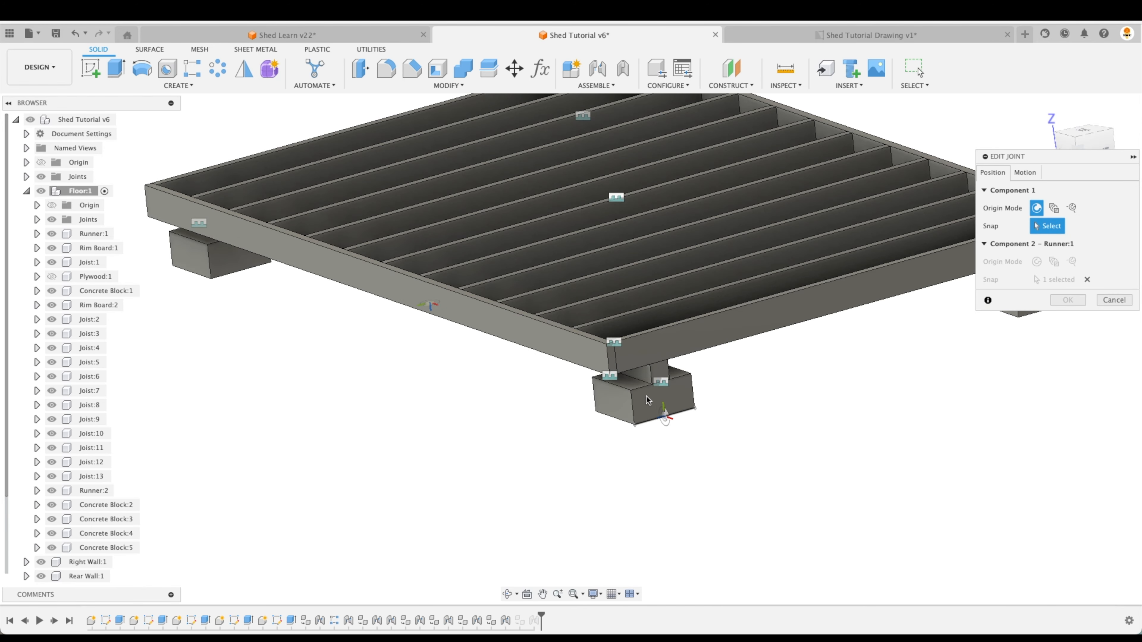
scroll(647, 400, "up", 5)
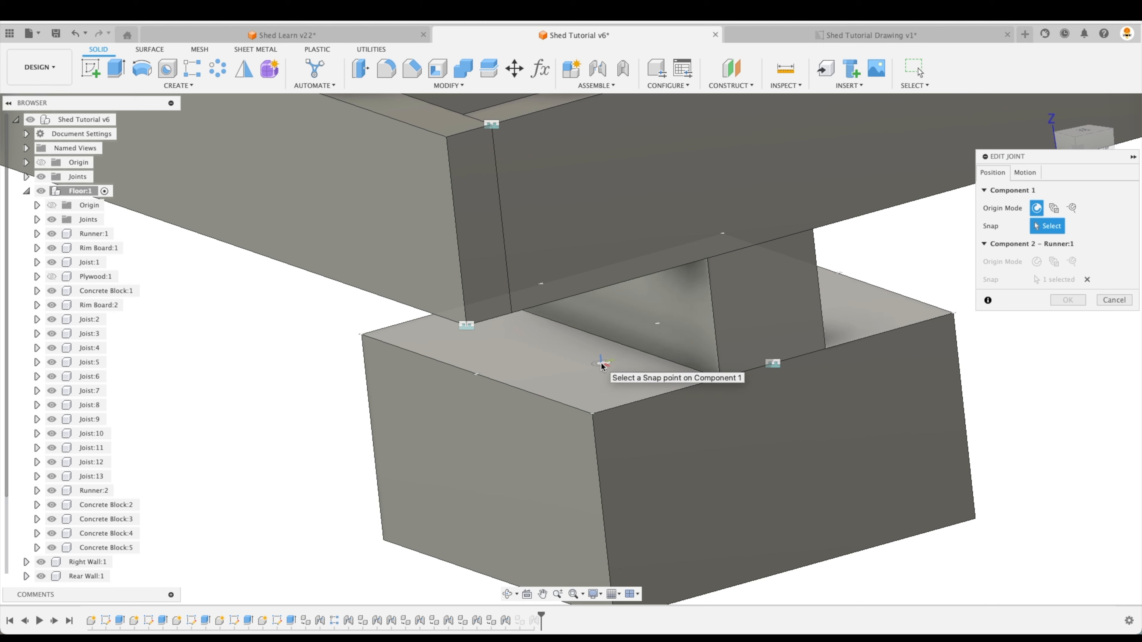
left_click(593, 365)
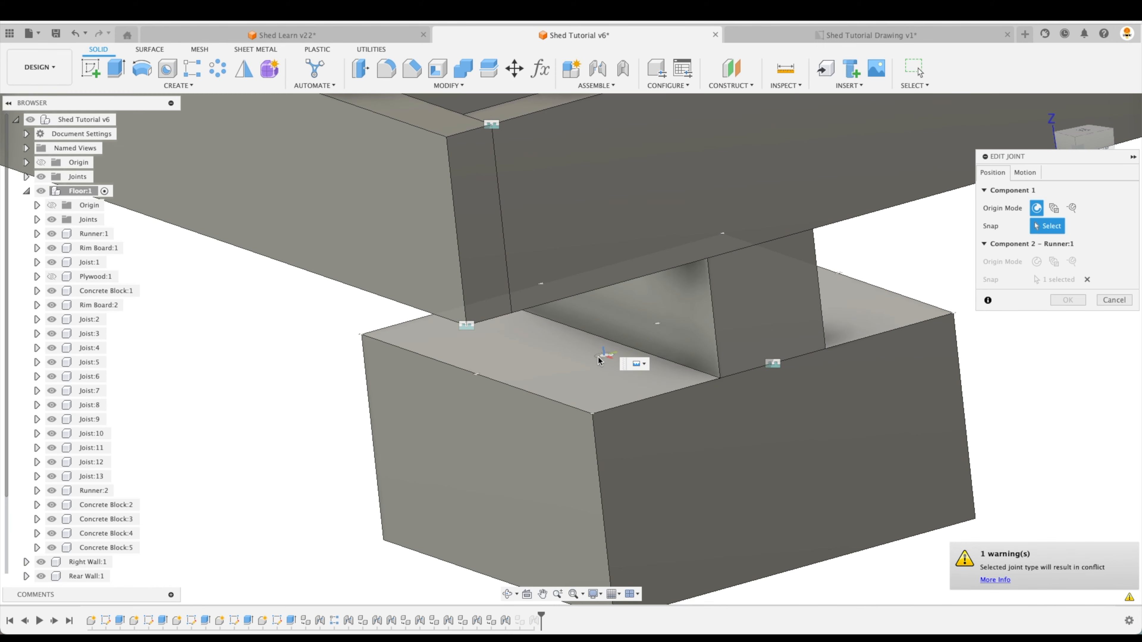
key("super")
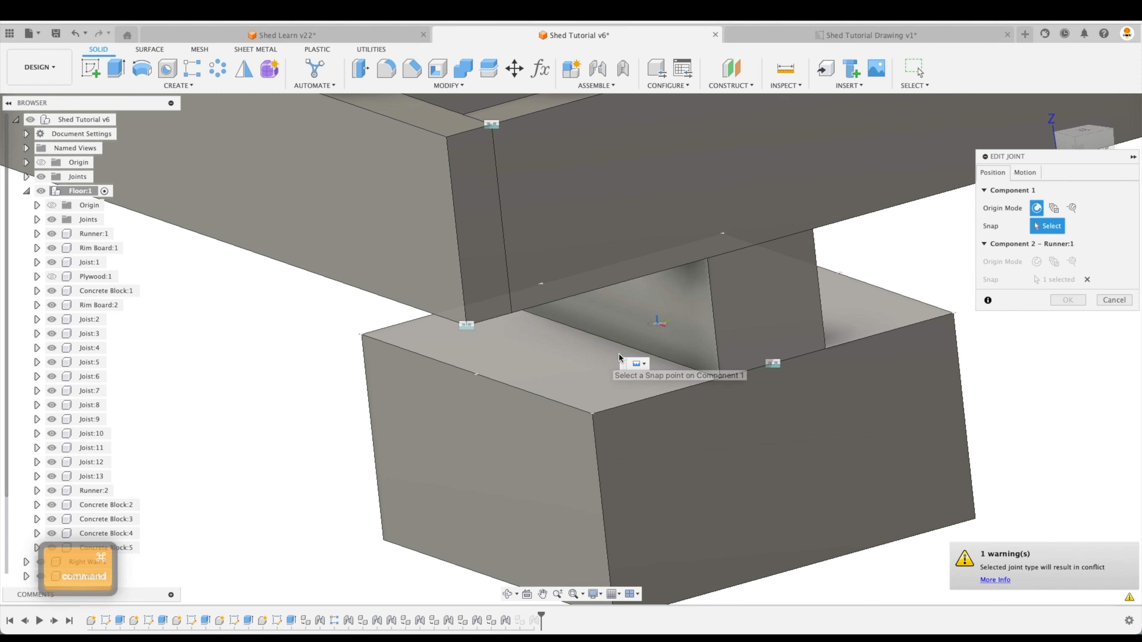
left_click(659, 330)
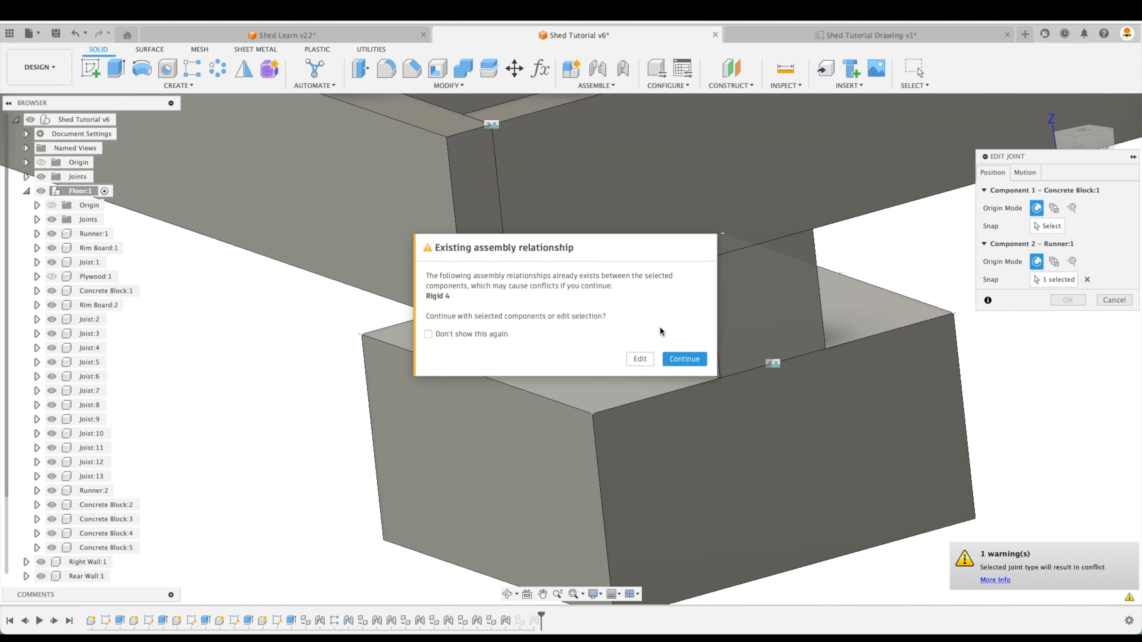
left_click(664, 360)
scroll(381, 401, "down", 10)
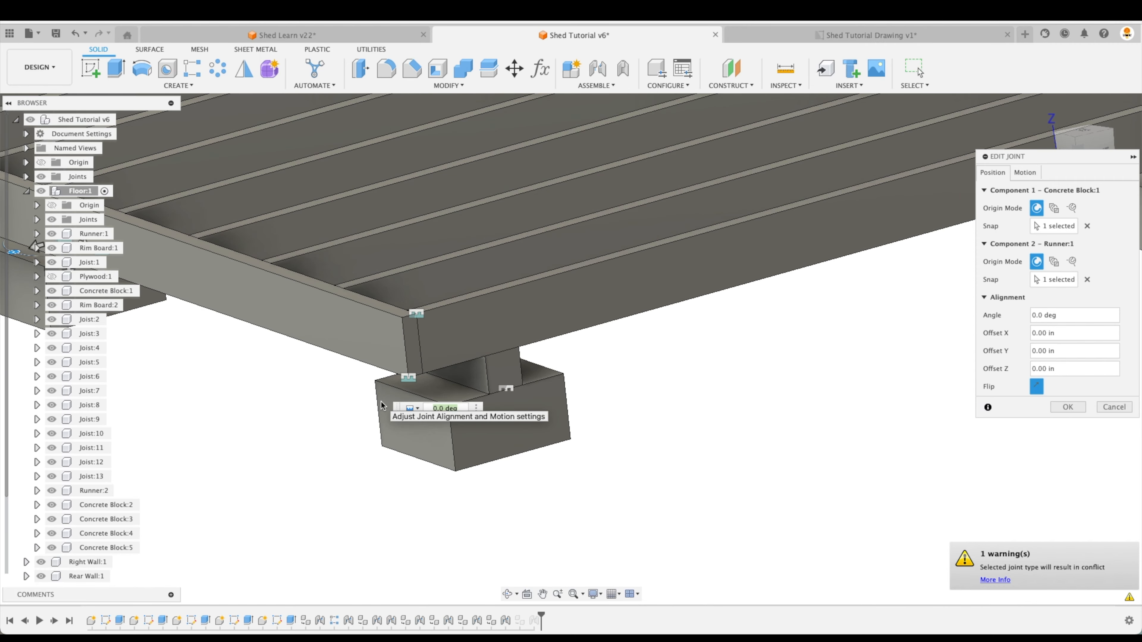
middle_click_drag(378, 406, 1032, 368, "shift")
left_click(1067, 407)
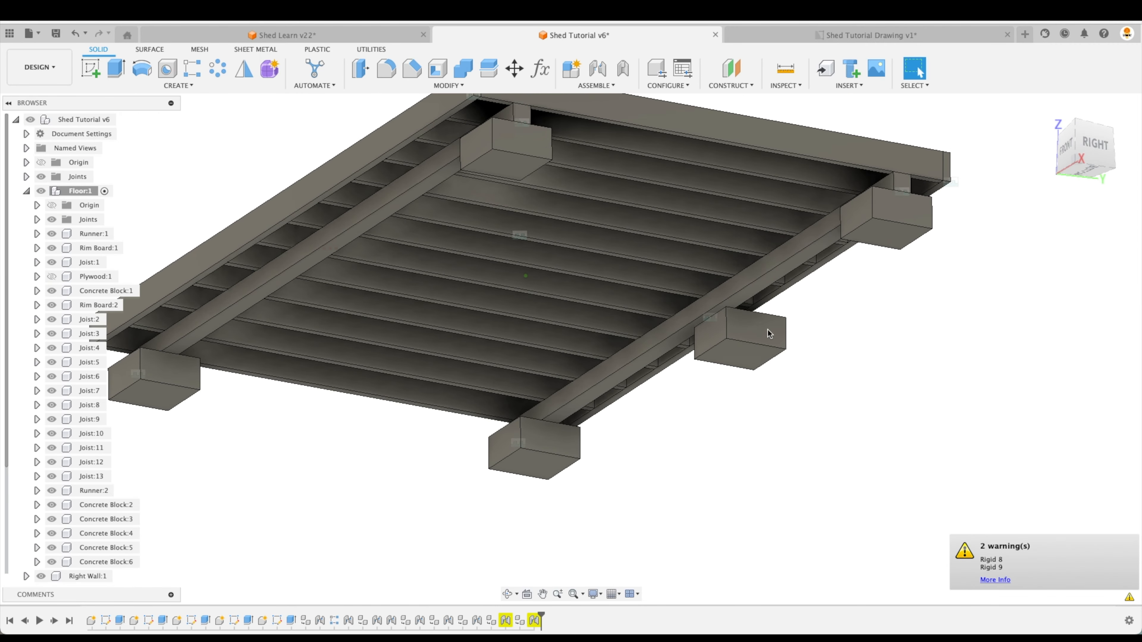
middle_click_drag(768, 333, 657, 451, "shift")
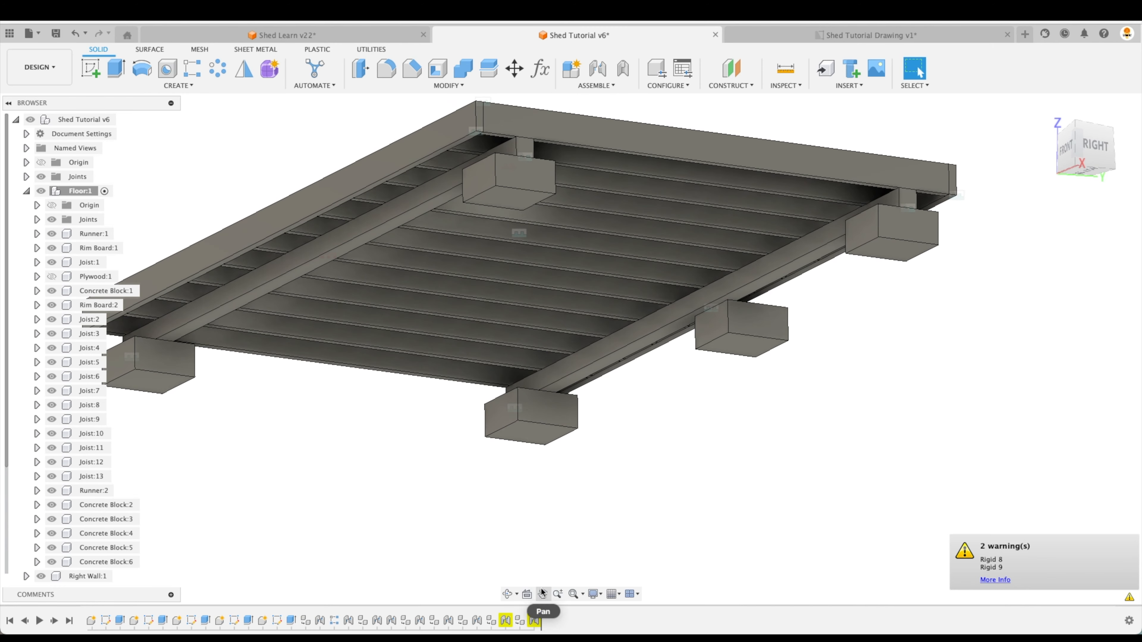
key("super+z")
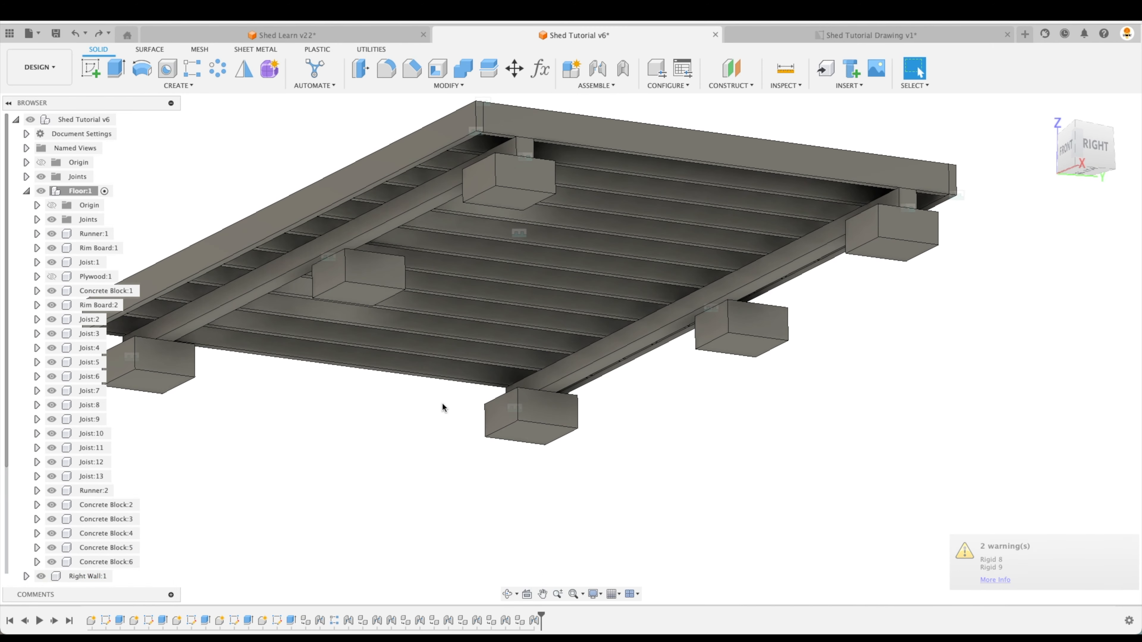
Hide Concrete Block:1 and re-snap the joint of the middle block under Runner:1 to the center of Concrete Block:5's top face
middle_click_drag(560, 543, 450, 356, "shift")
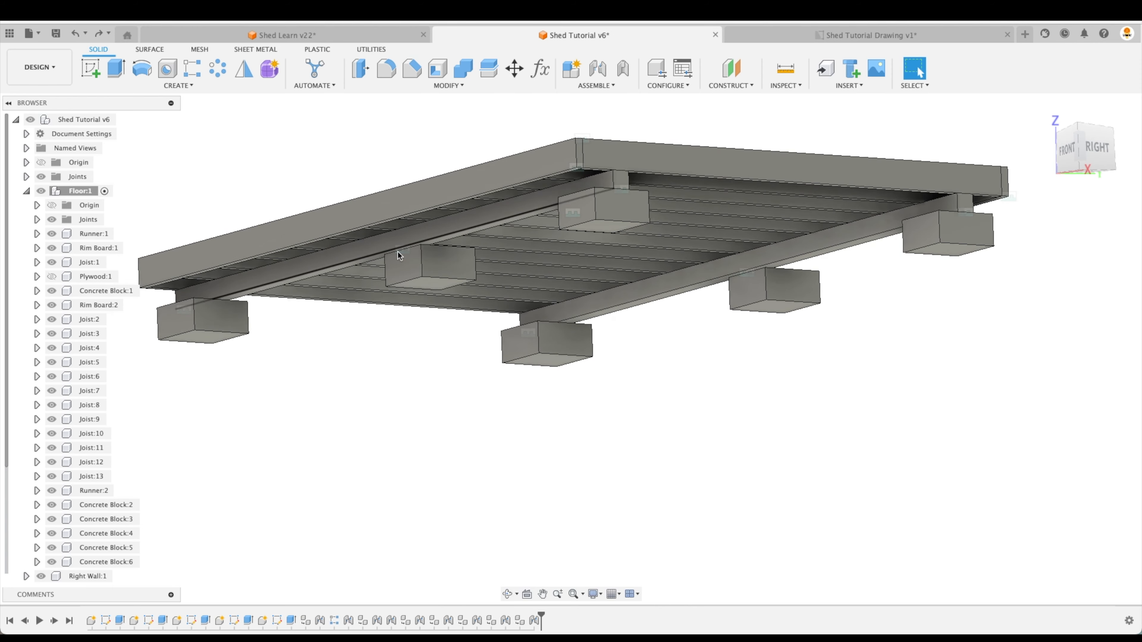
left_click(404, 250)
right_click(404, 249)
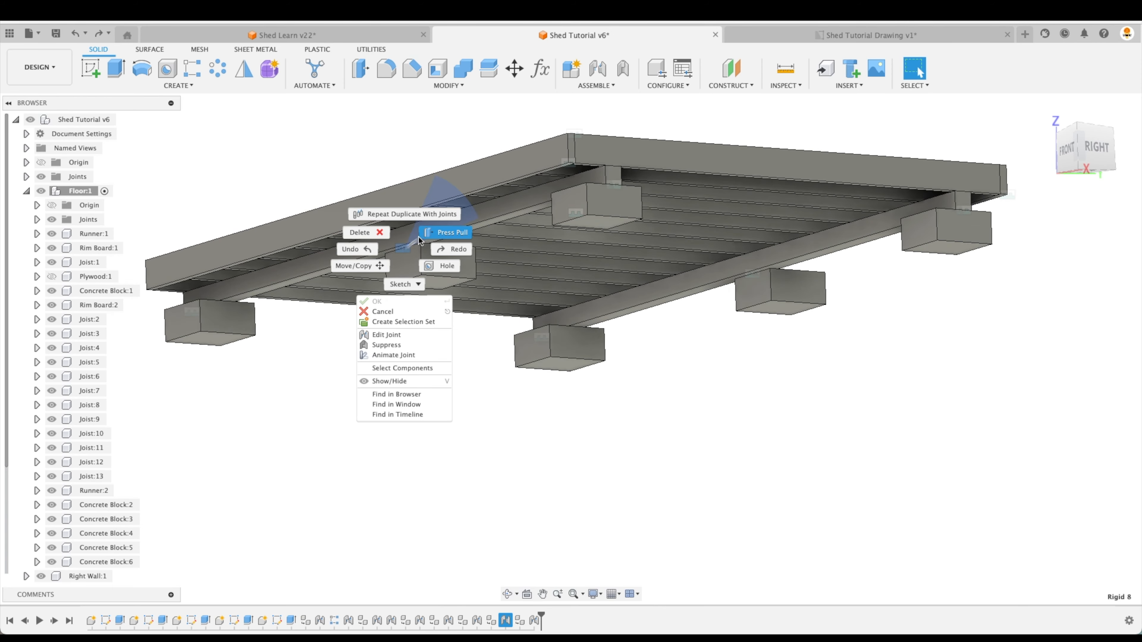
left_click(397, 335)
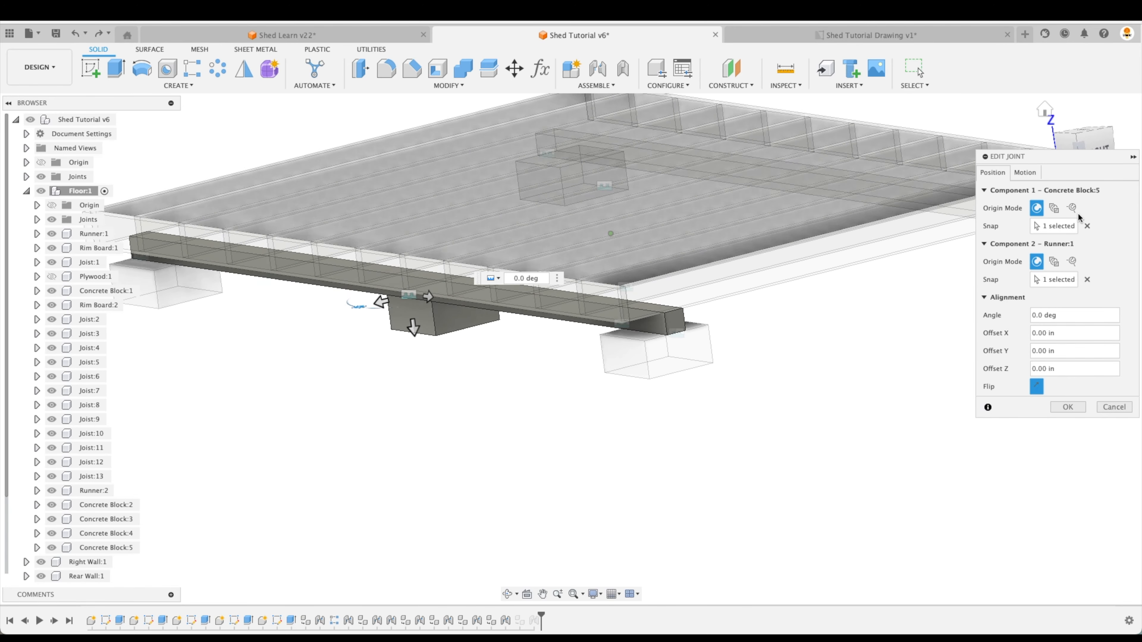
left_click(1087, 226)
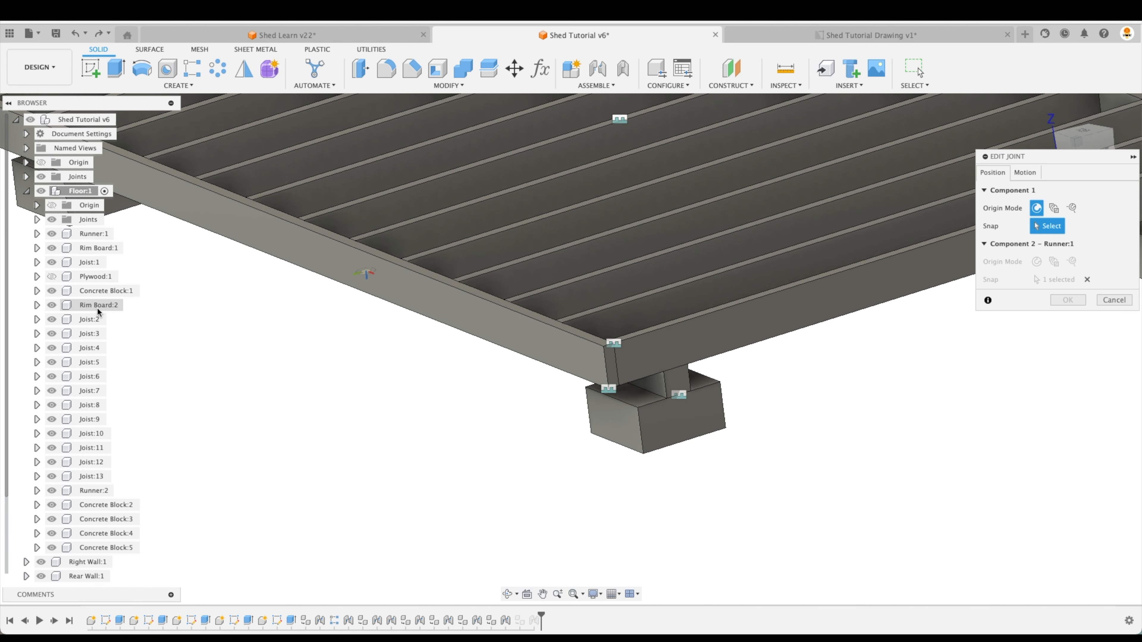
left_click(51, 290)
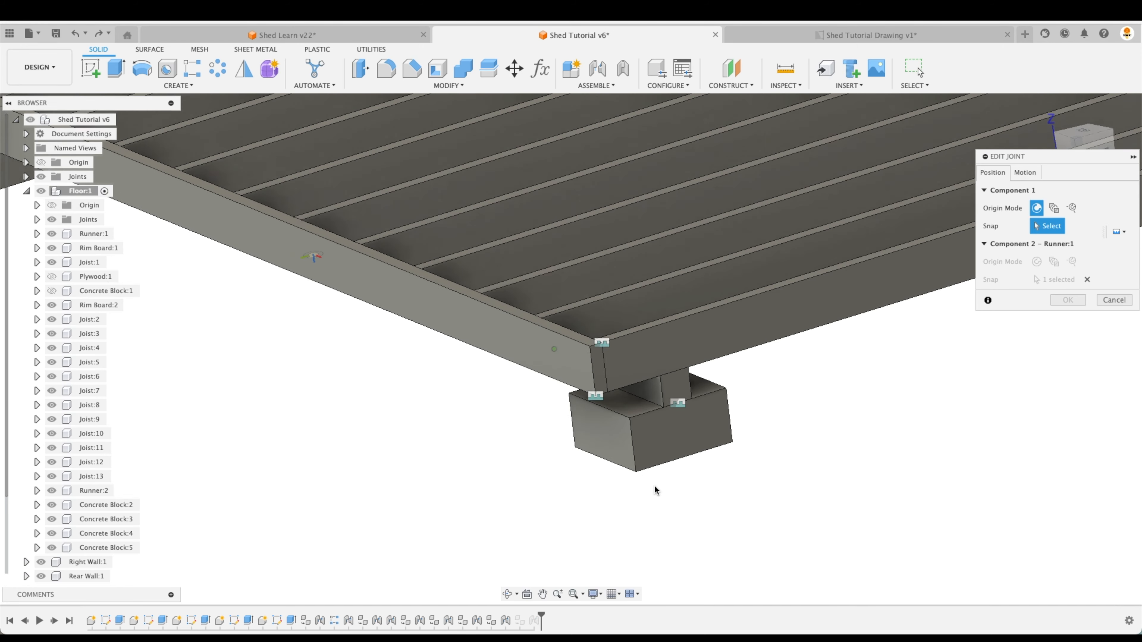
scroll(593, 419, "up", 4)
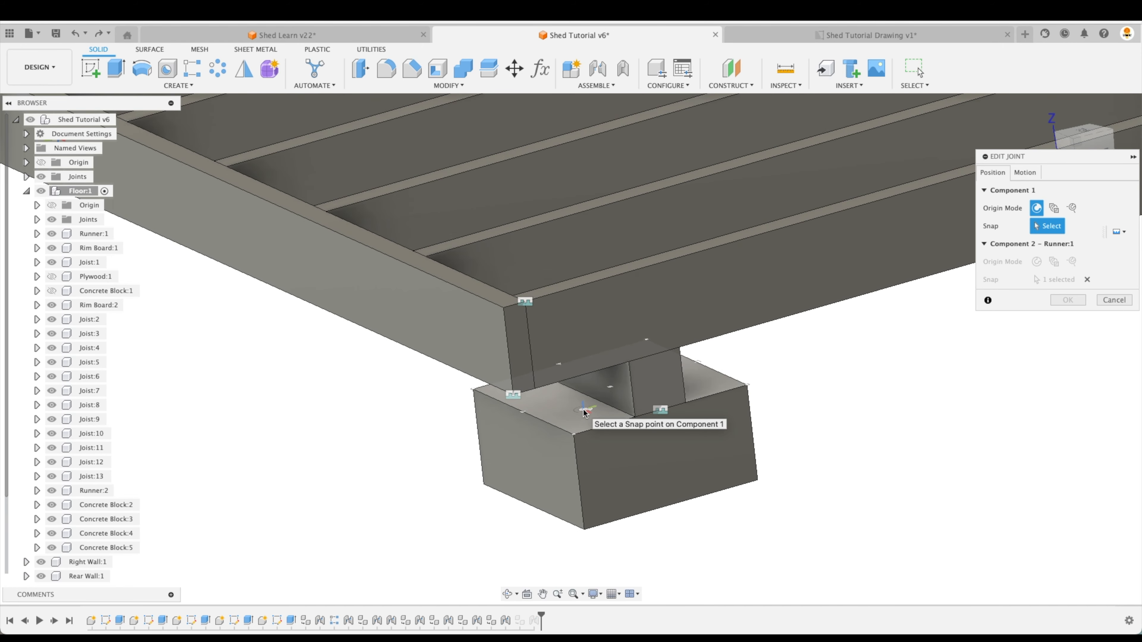
left_click(584, 412)
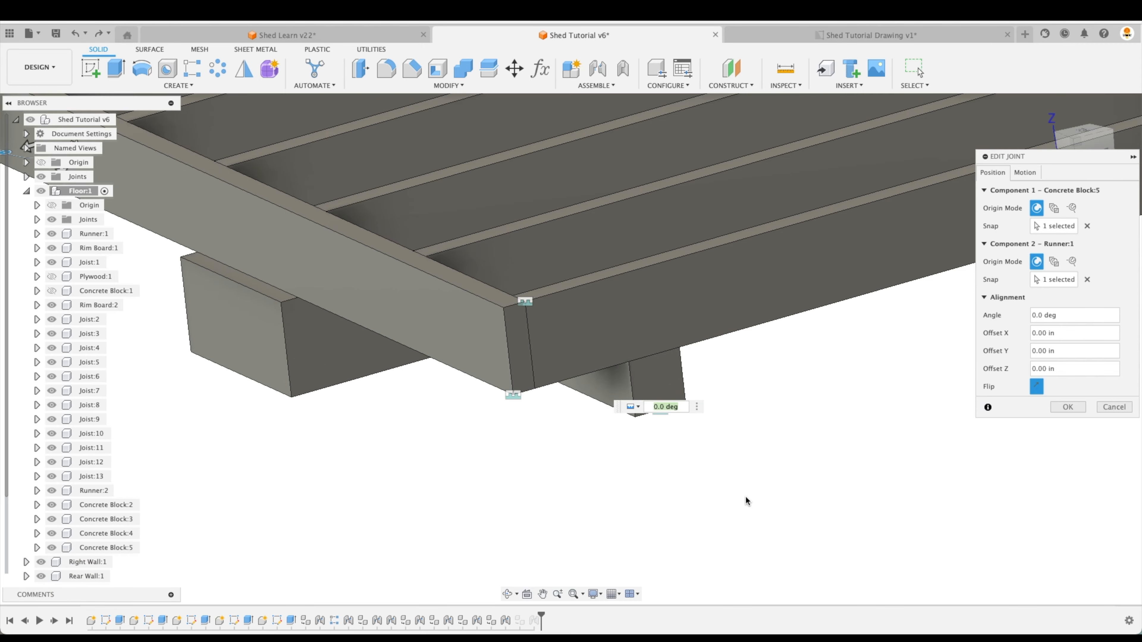
scroll(739, 505, "down", 5)
middle_click_drag(710, 516, 807, 452, "shift")
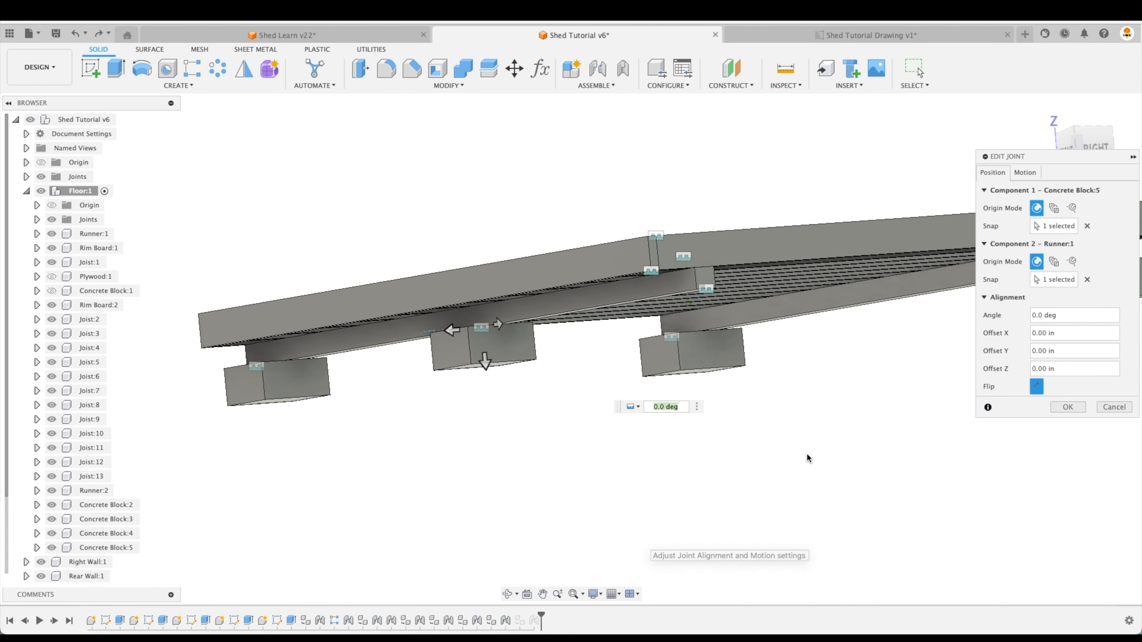
left_click(1068, 407)
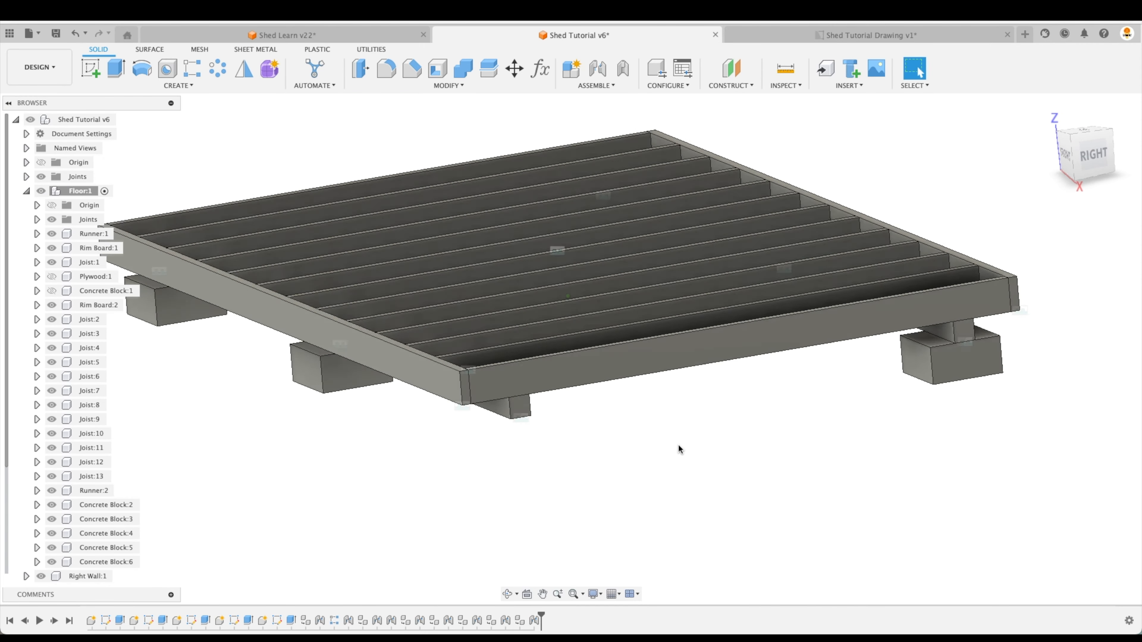
Re-snap the joint of the middle block under Runner:2 to the center of Concrete Block:6's top face
middle_click_drag(678, 443, 777, 382, "shift")
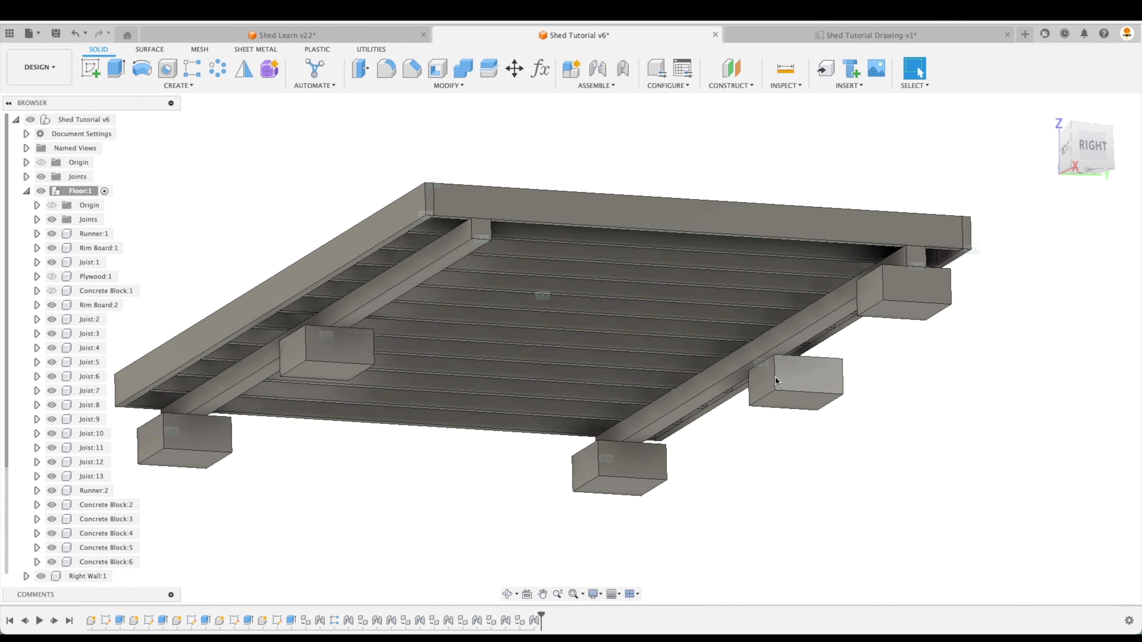
right_click(761, 364)
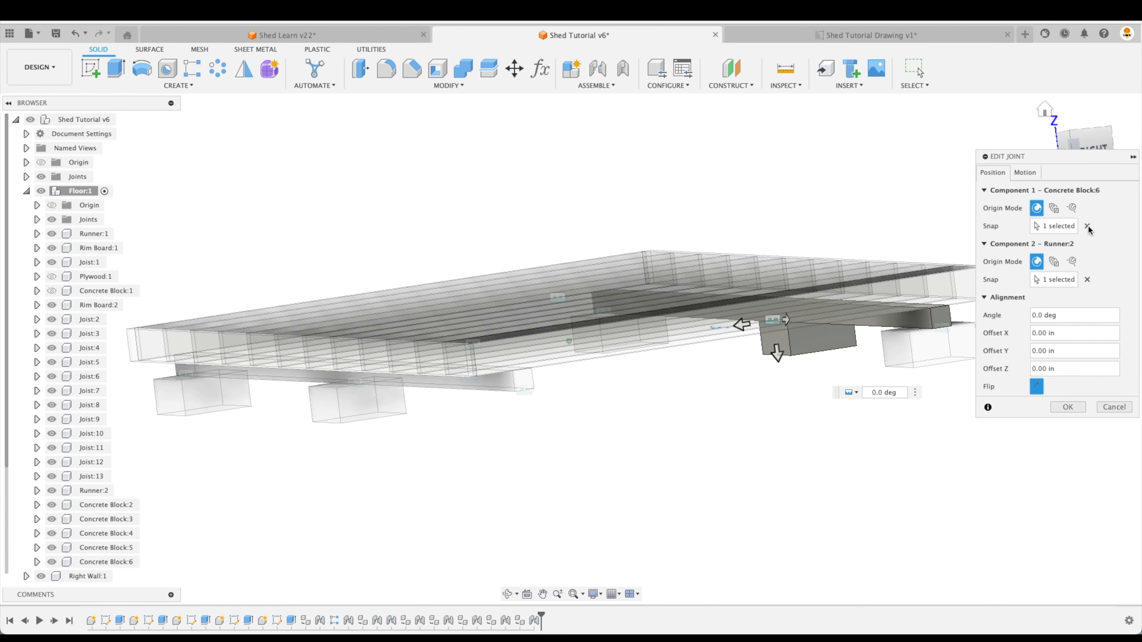
left_click(1087, 226)
scroll(551, 495, "up", 10)
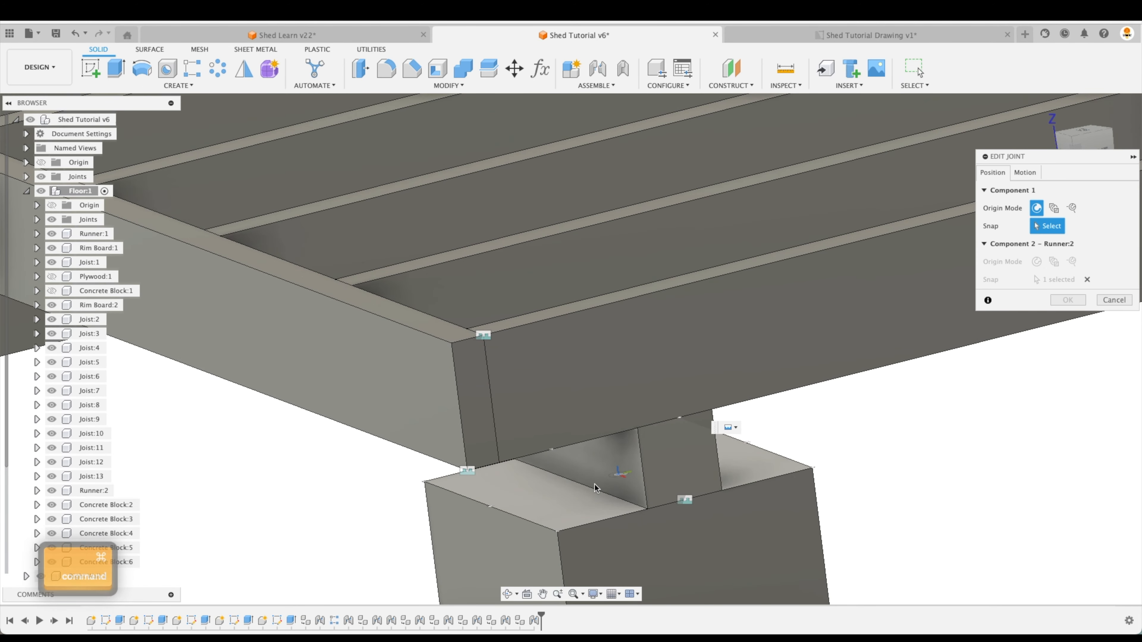
left_click(594, 487)
scroll(908, 470, "down", 5)
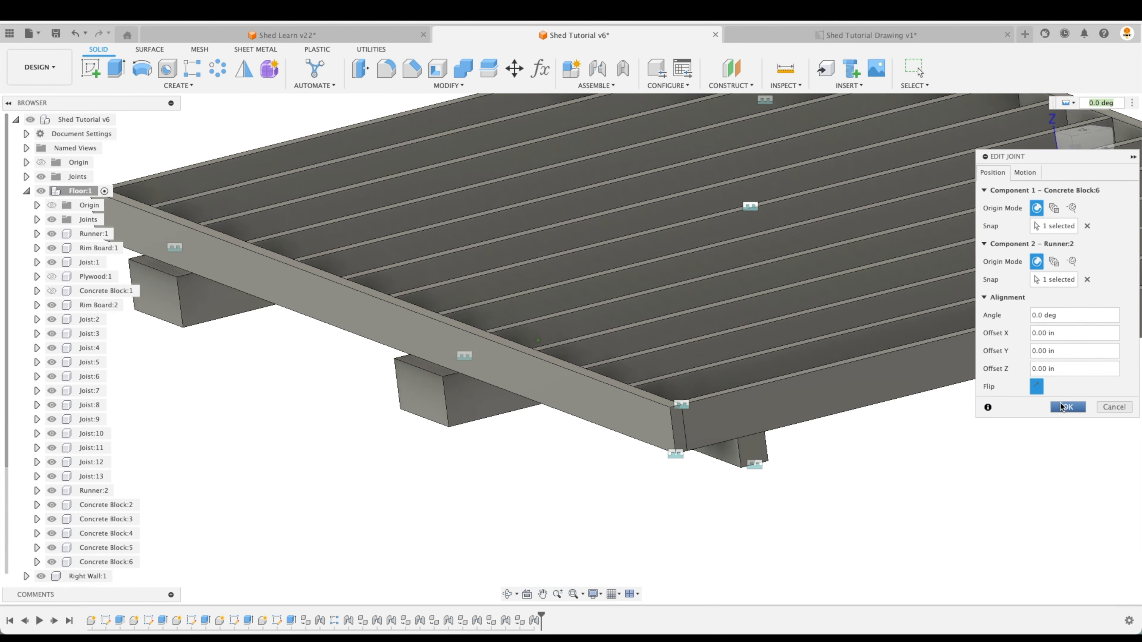
left_click(1070, 408)
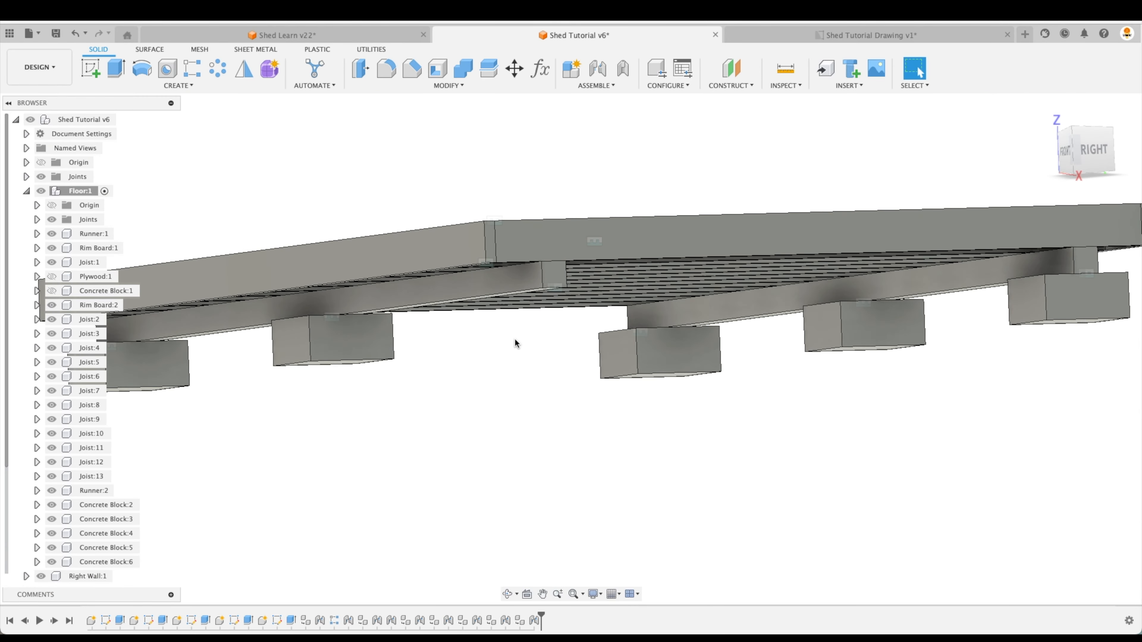
Show Concrete Block:1 and Plywood:1 again in the floor assembly
left_click(53, 290)
middle_click_drag(629, 473, 732, 516, "shift")
scroll(734, 517, "up", 5, "shift")
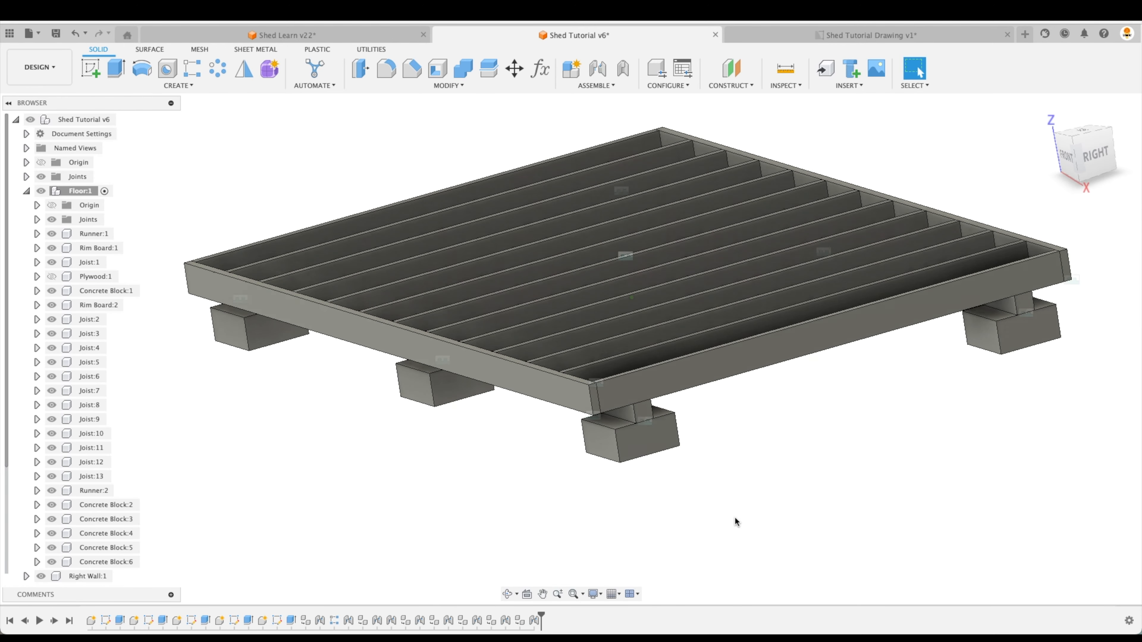
scroll(737, 516, "down", 3)
scroll(737, 516, "down", 2, "shift")
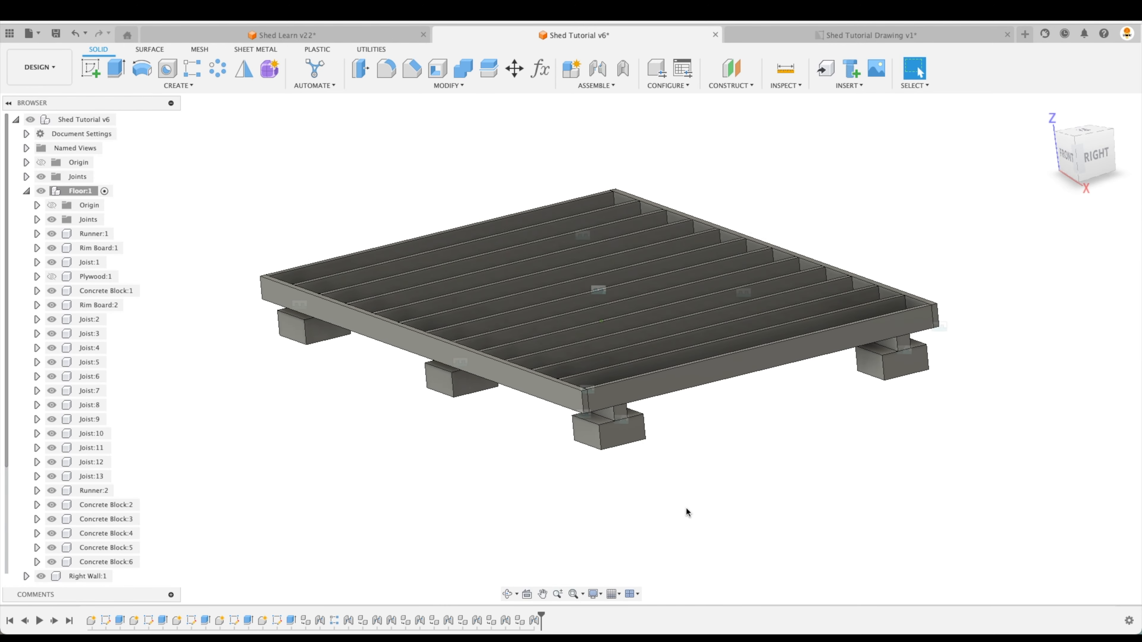
left_click(51, 276)
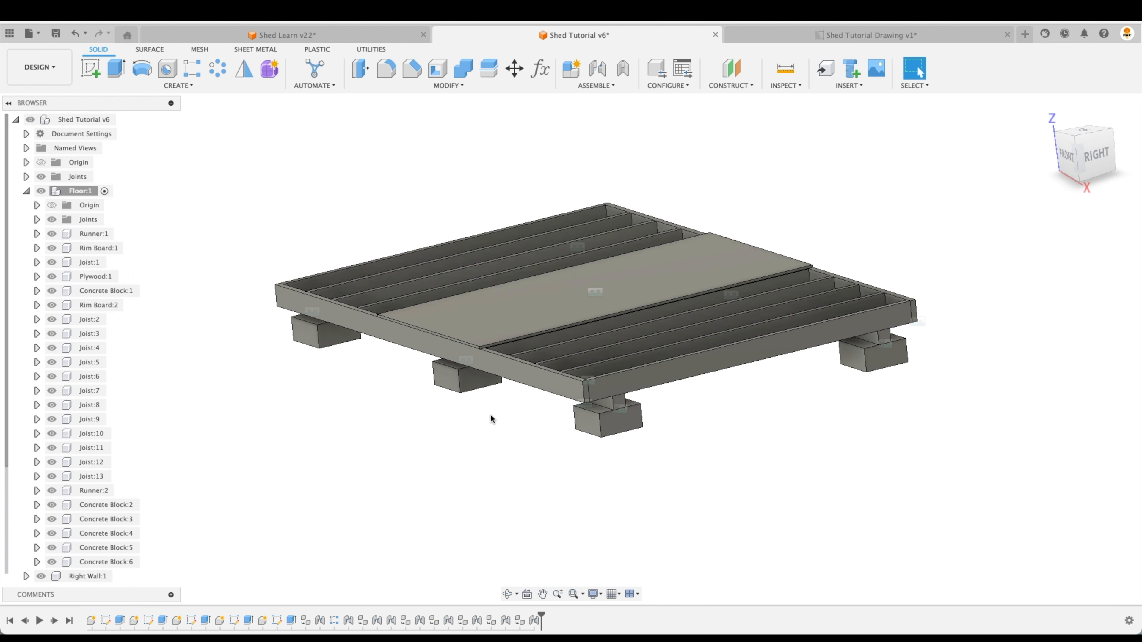
Move Plywood:1 off the joists to an open area beside the floor frame
left_click_drag(616, 286, 677, 239)
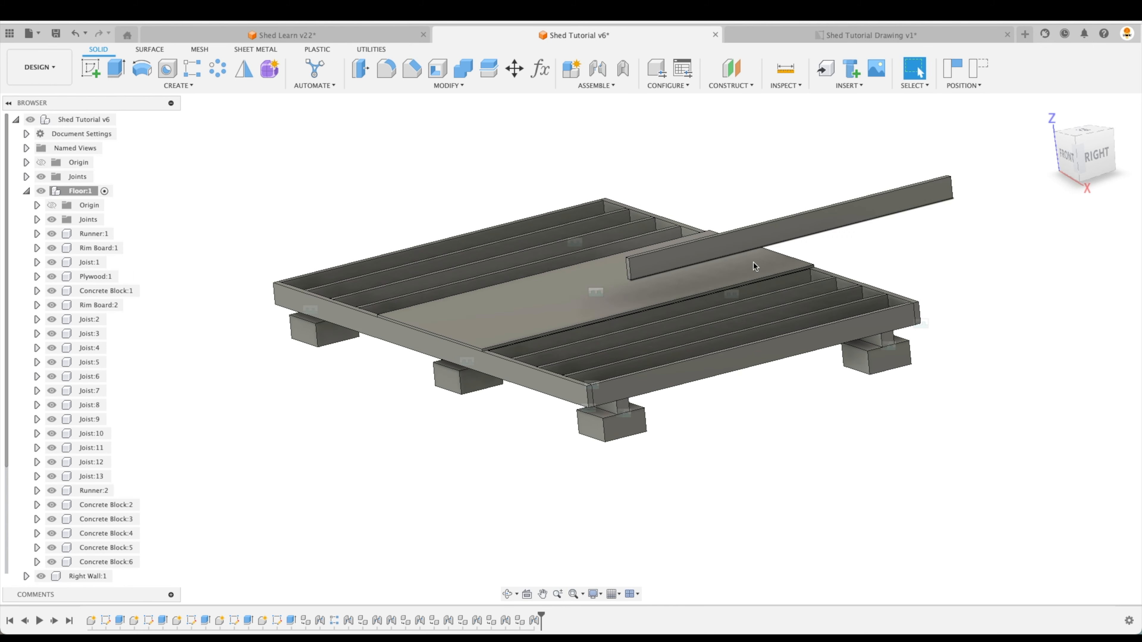
key("super+z")
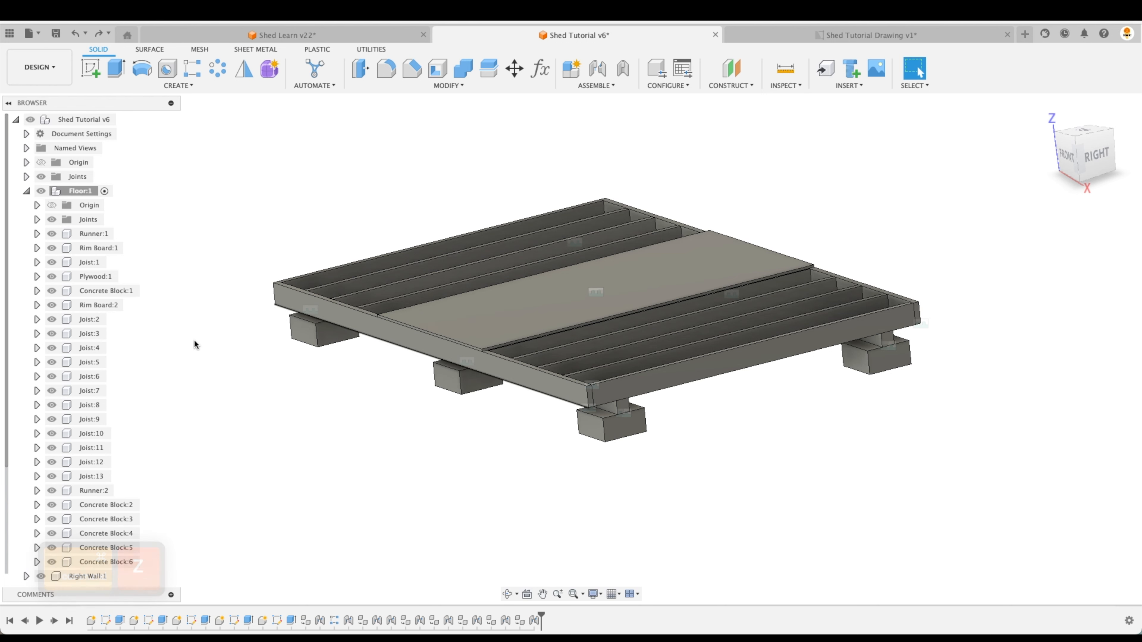
left_click(94, 278)
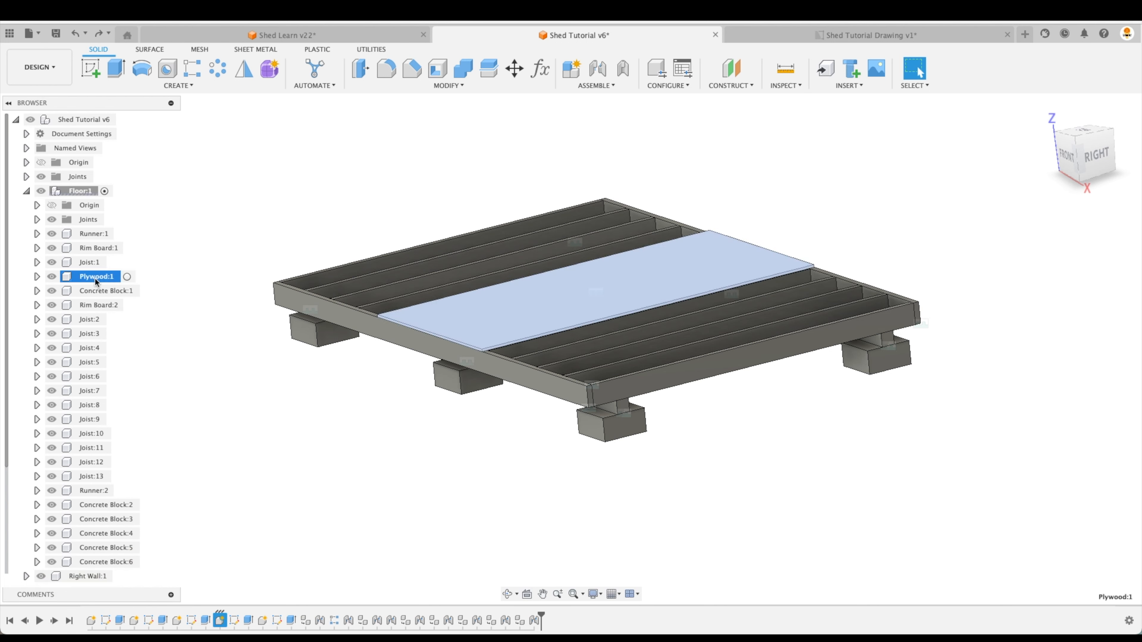
left_click_drag(476, 350, 753, 554)
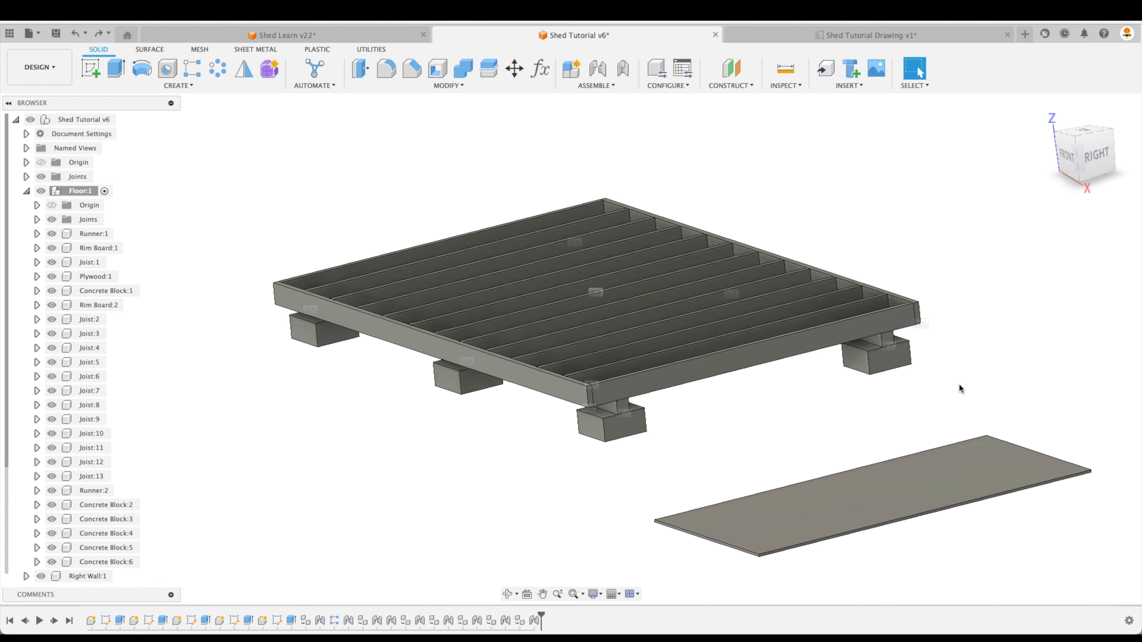
Join the midpoint of Plywood:1's outer long edge to the midpoint of the outer top edge of Joist:1
left_click(597, 69)
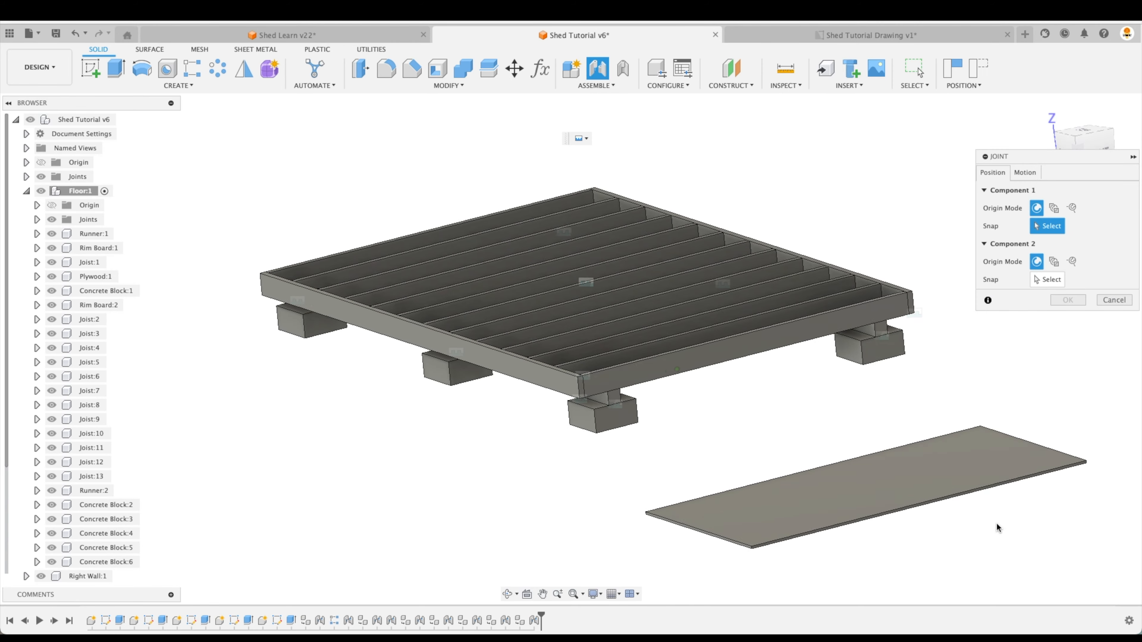
middle_click_drag(997, 528, 944, 424, "shift")
left_click(834, 443)
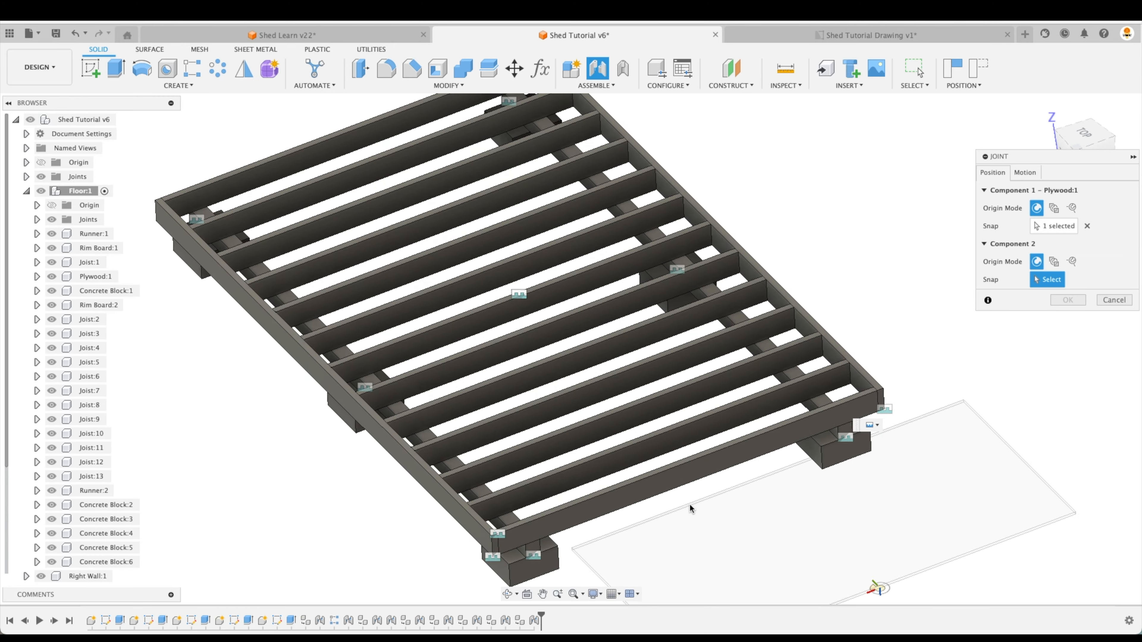
scroll(691, 507, "up", 5)
scroll(696, 432, "up", 6)
scroll(687, 390, "up", 4)
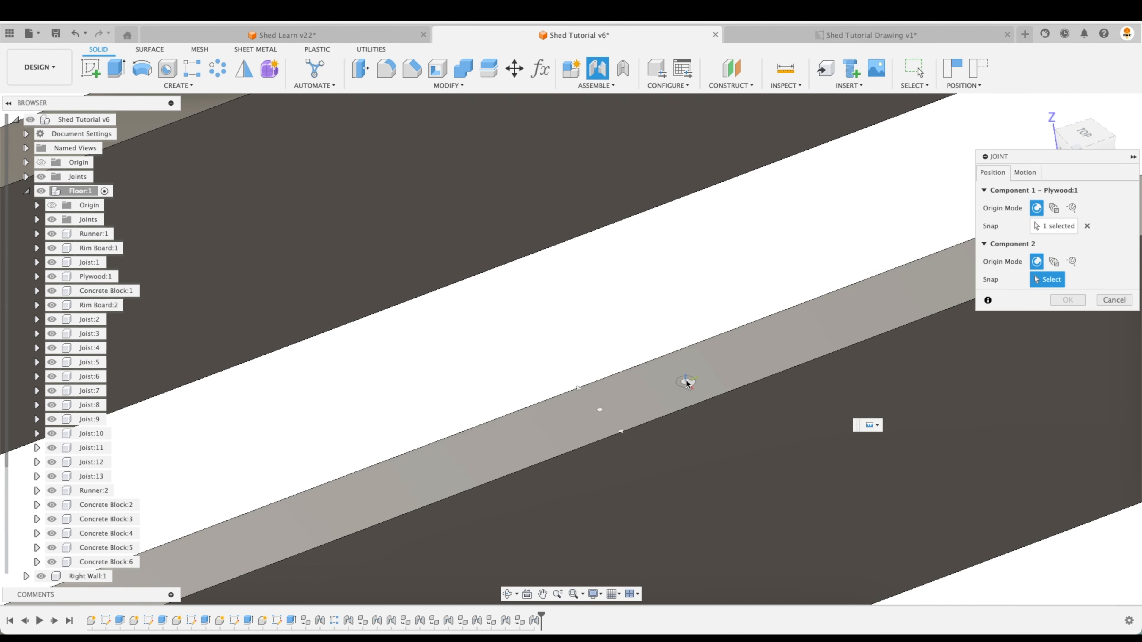
left_click(654, 407)
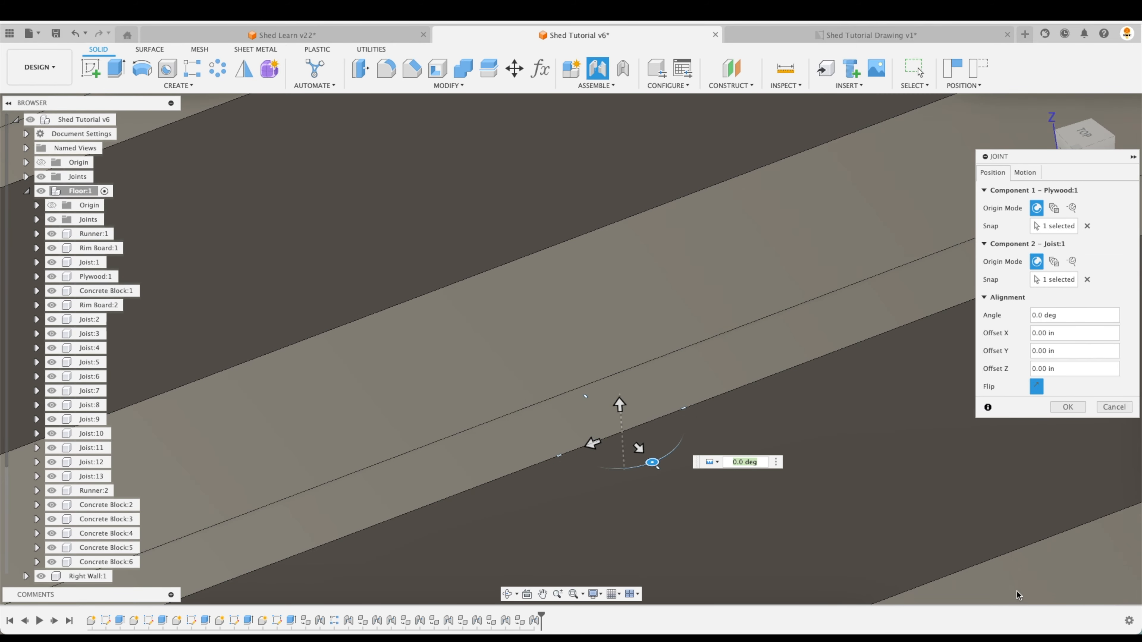
scroll(944, 550, "down", 6)
scroll(962, 560, "down", 3)
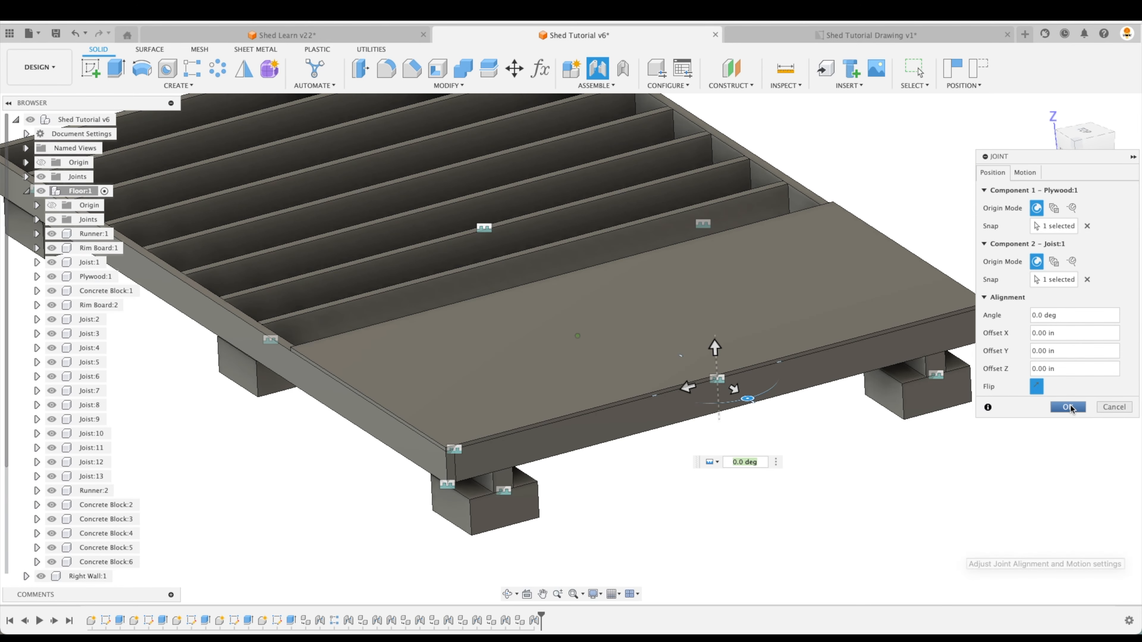
left_click(1071, 408)
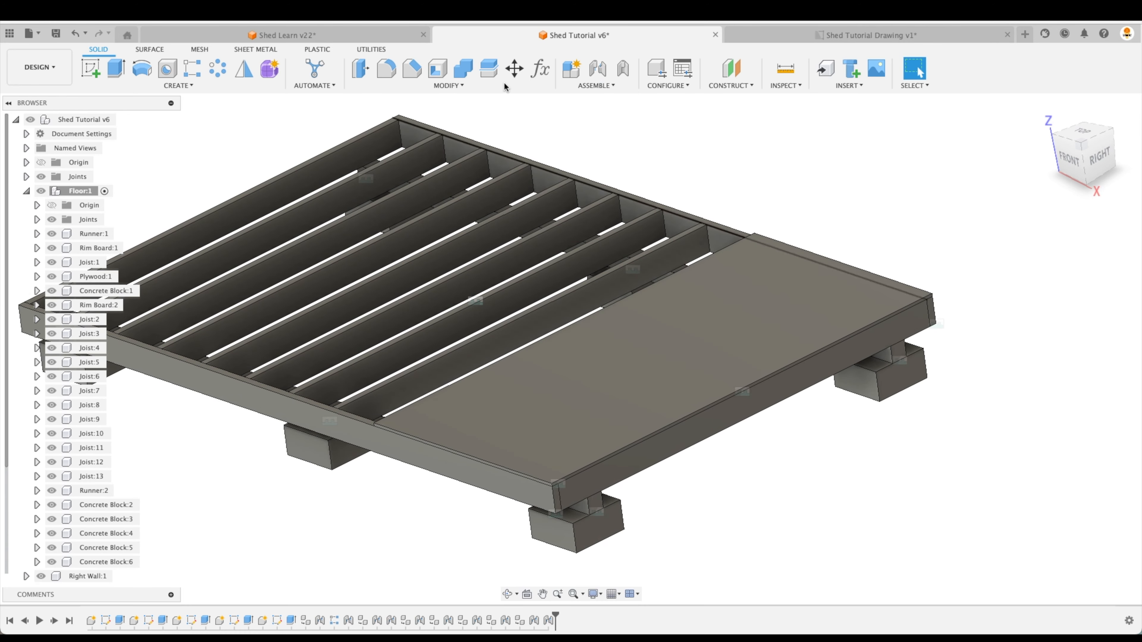
Set up a rectangular component pattern of Plywood:1 along the length of the floor, extending -76 in across the joists
left_click(199, 70)
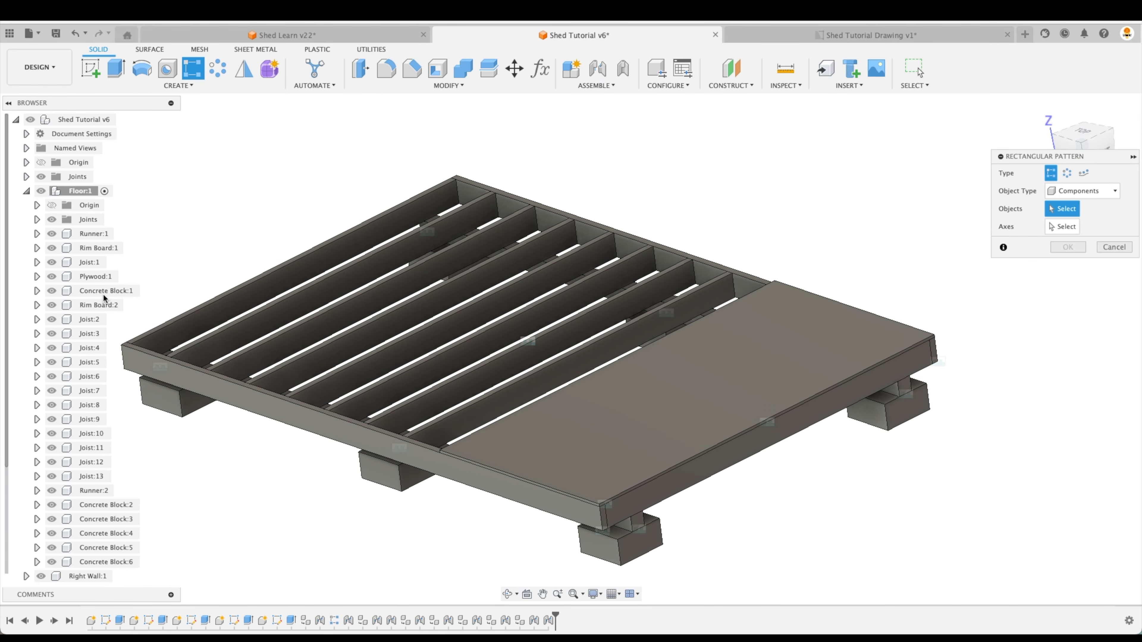
left_click(103, 276)
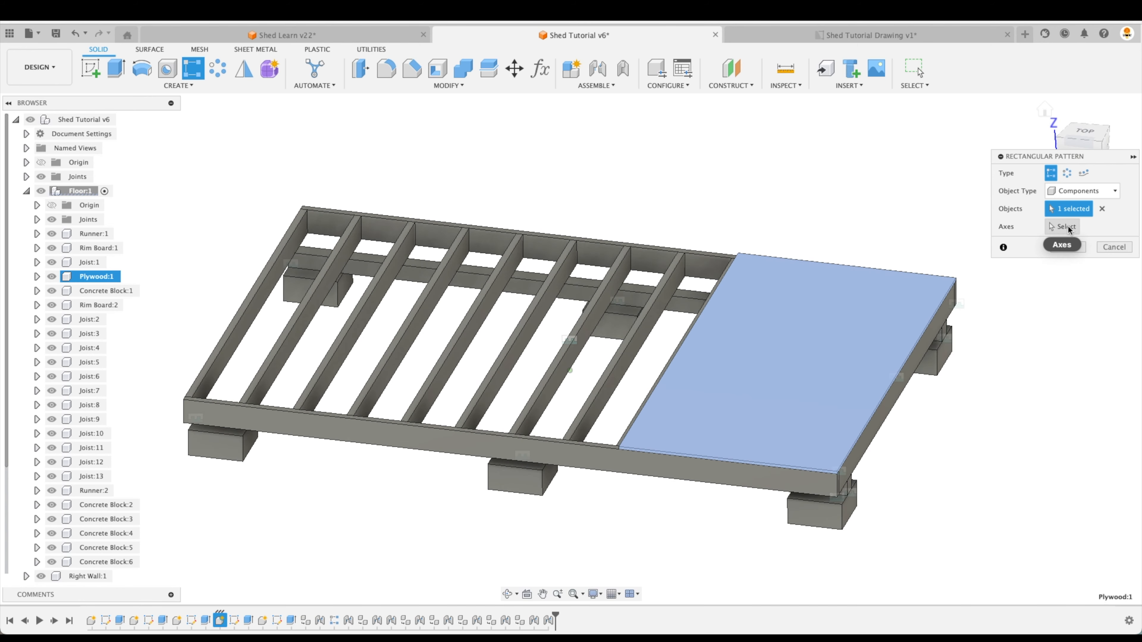
left_click(1066, 227)
left_click(601, 345)
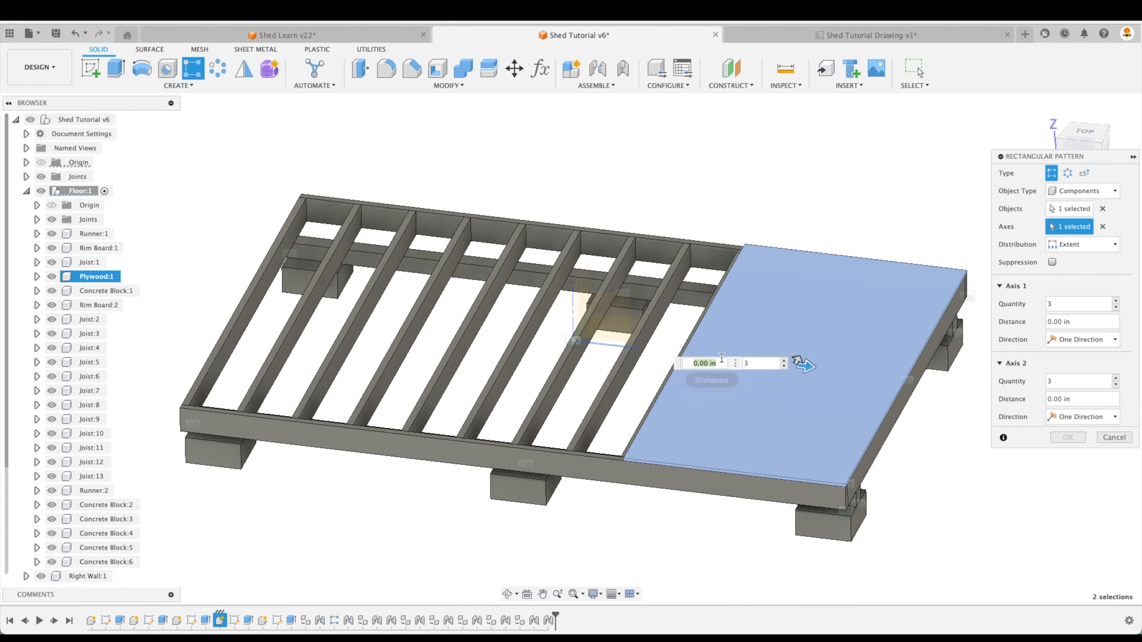
left_click_drag(802, 365, 453, 346)
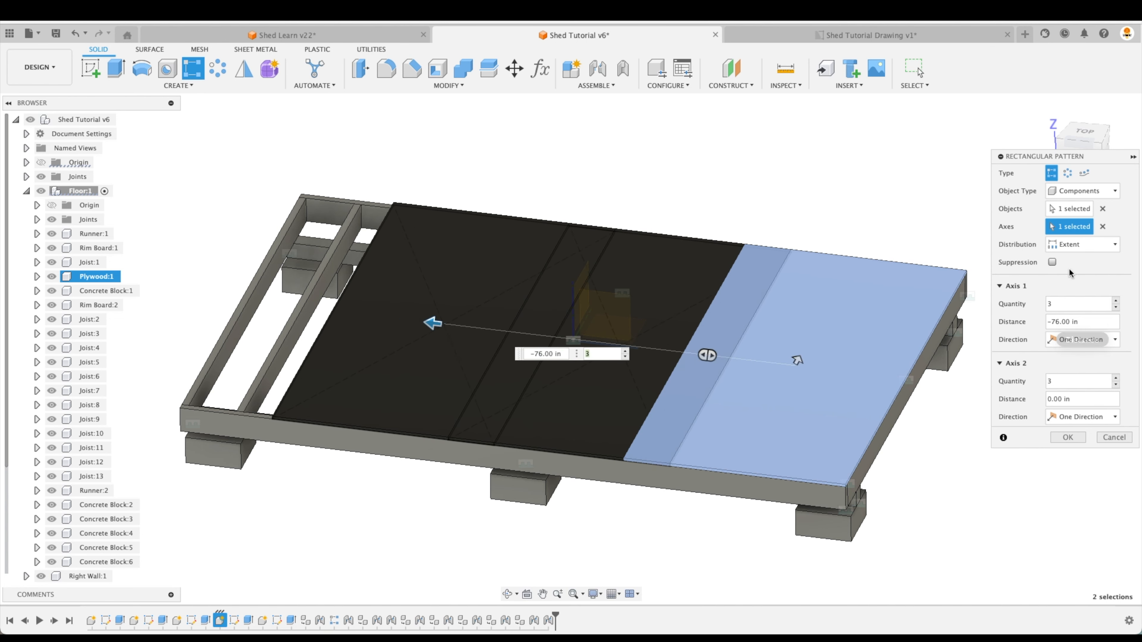
Switch the plywood pattern to spacing distribution and create 3 sheets spaced -48 in apart across the floor
left_click(1079, 244)
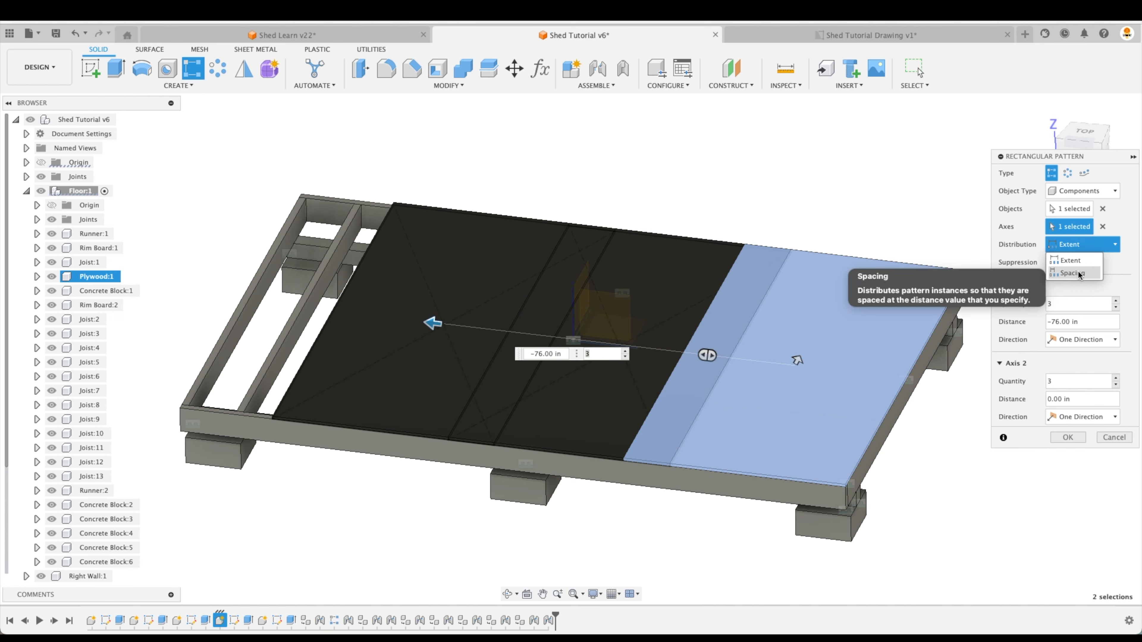
left_click(1079, 273)
left_click(1090, 320)
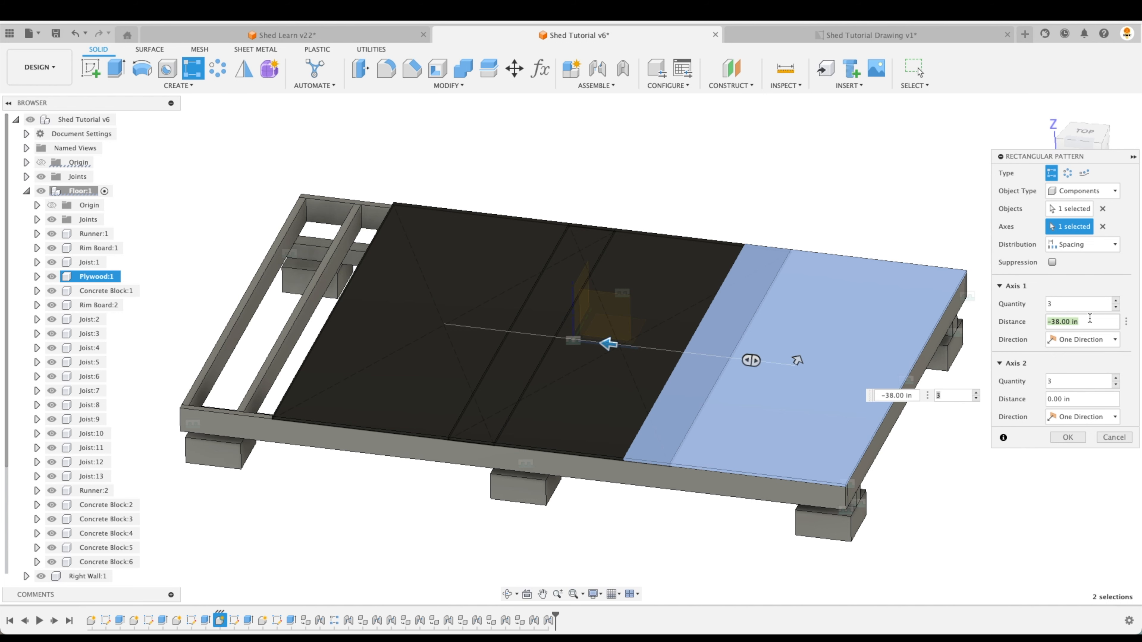
type("-48")
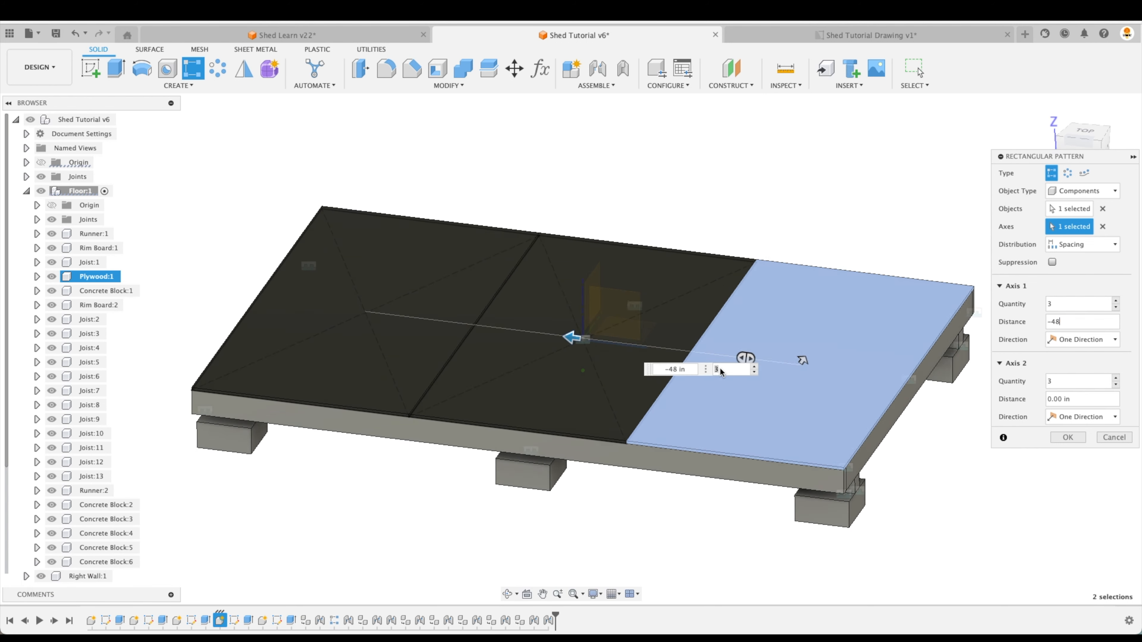
left_click(727, 369)
type("4")
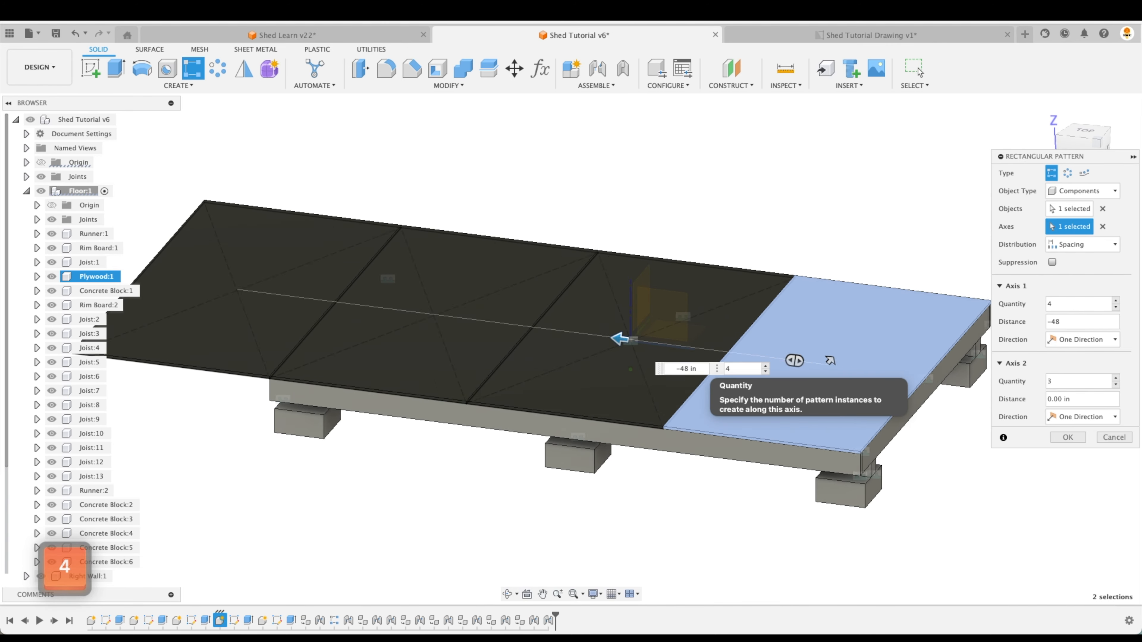
key("BackSpace")
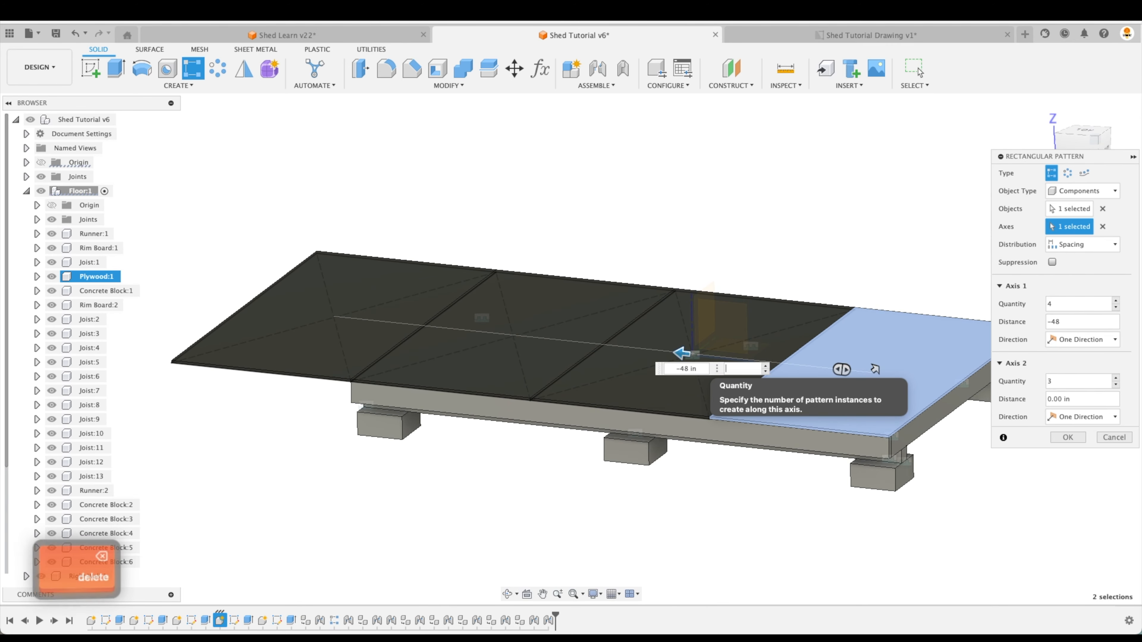
type("3")
key("Return")
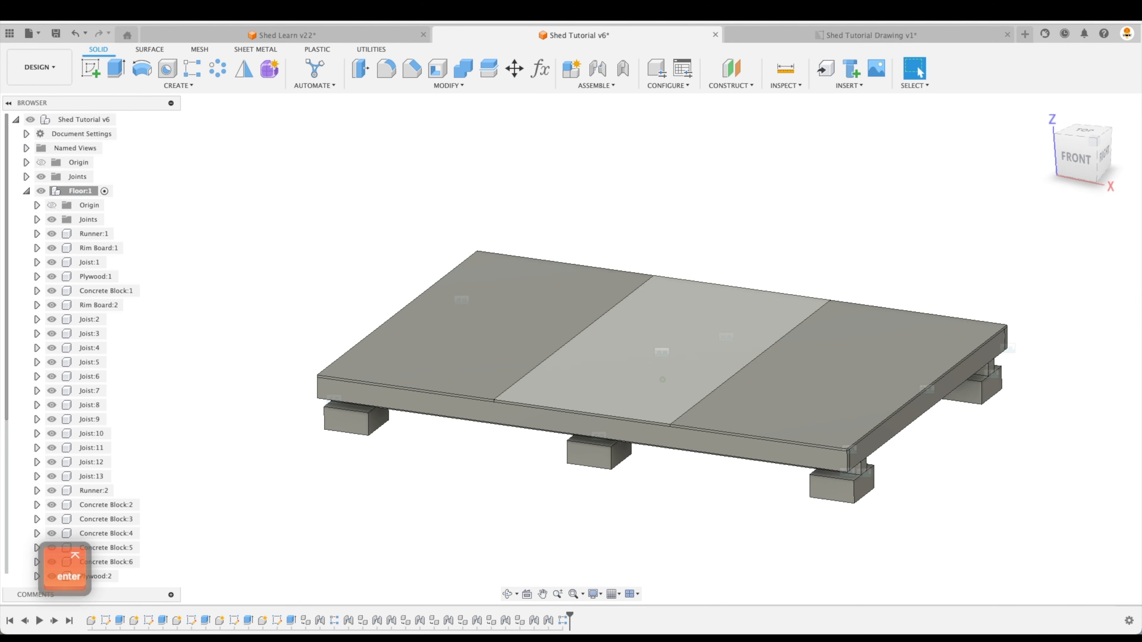
Return to the home view and save a new version of the design with the description "User Saved"
left_click(1045, 110)
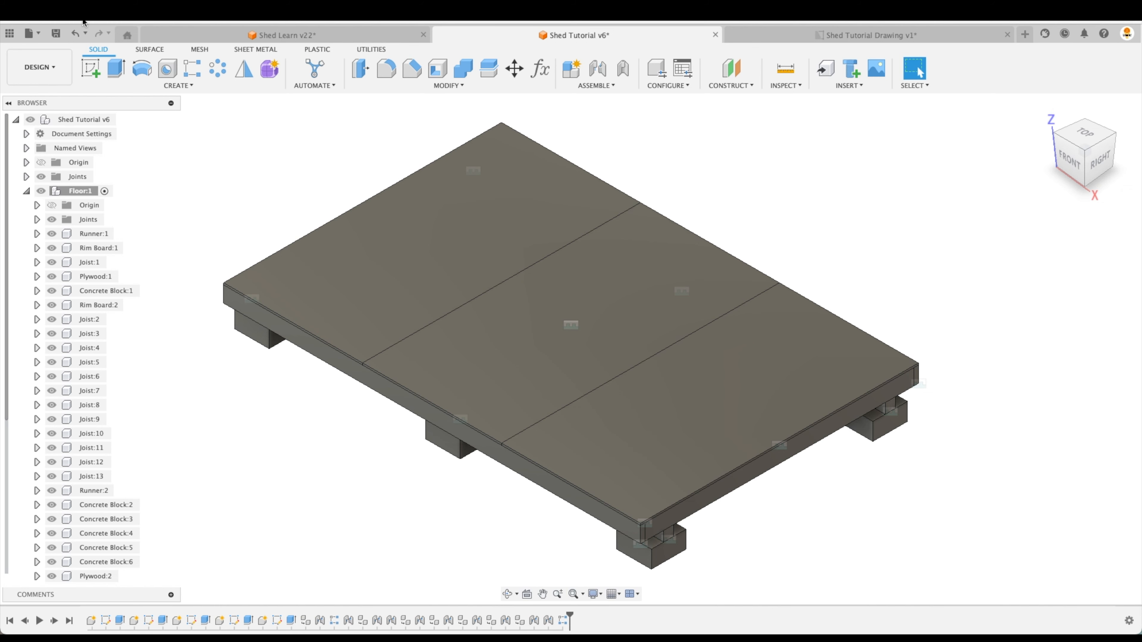
left_click(55, 33)
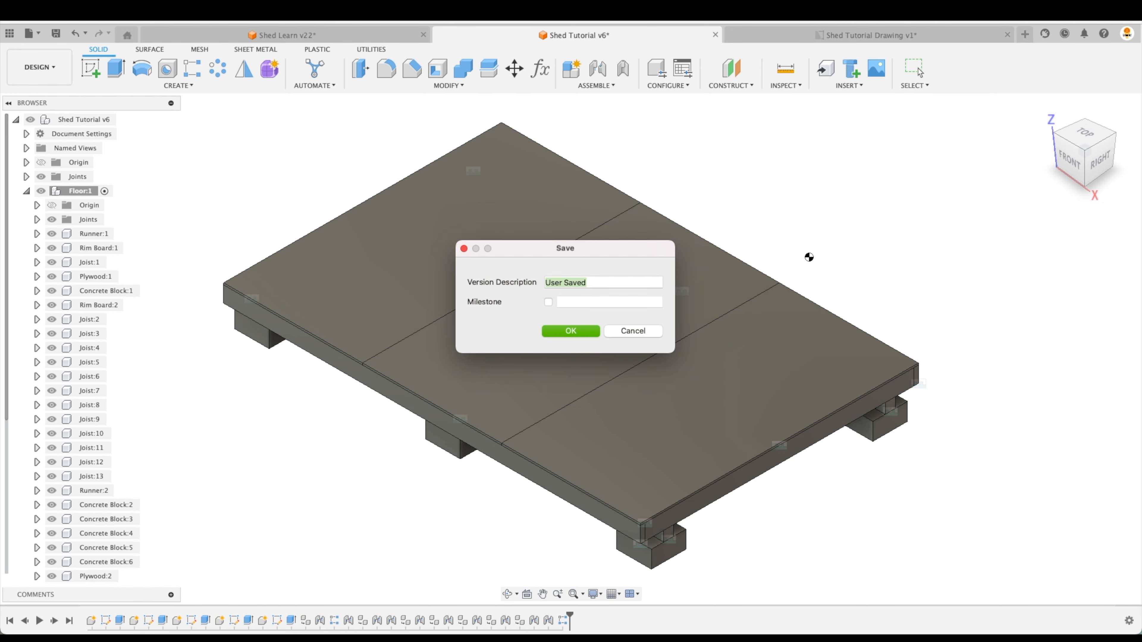
key("Return")
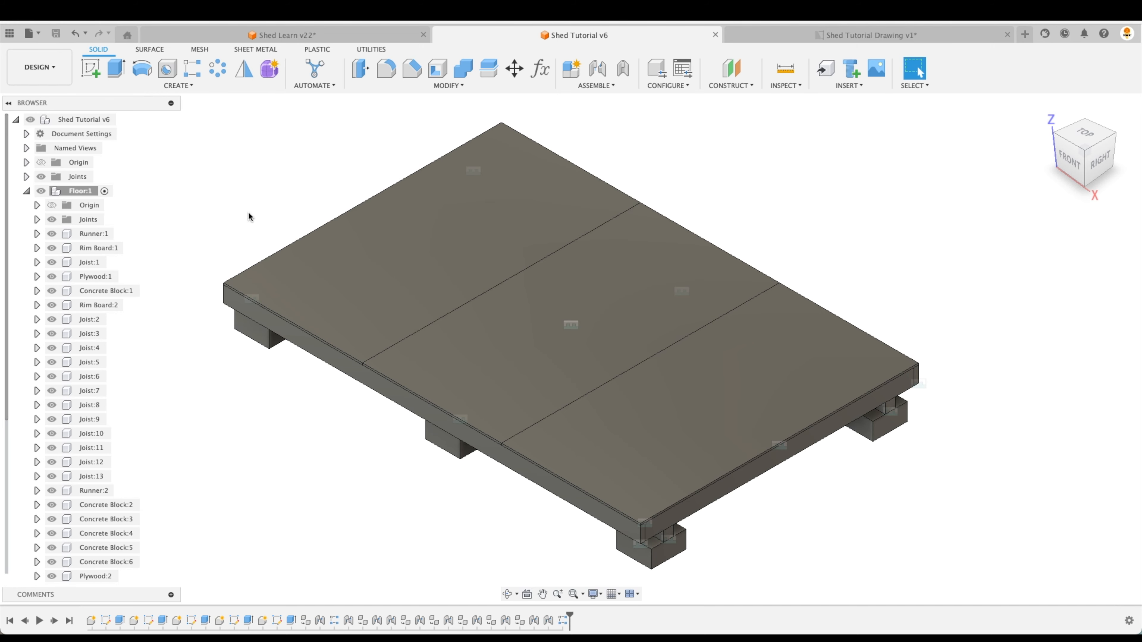
Review the parts list in Shed Tutorial Drawing and return to the Shed Tutorial model
left_click(845, 38)
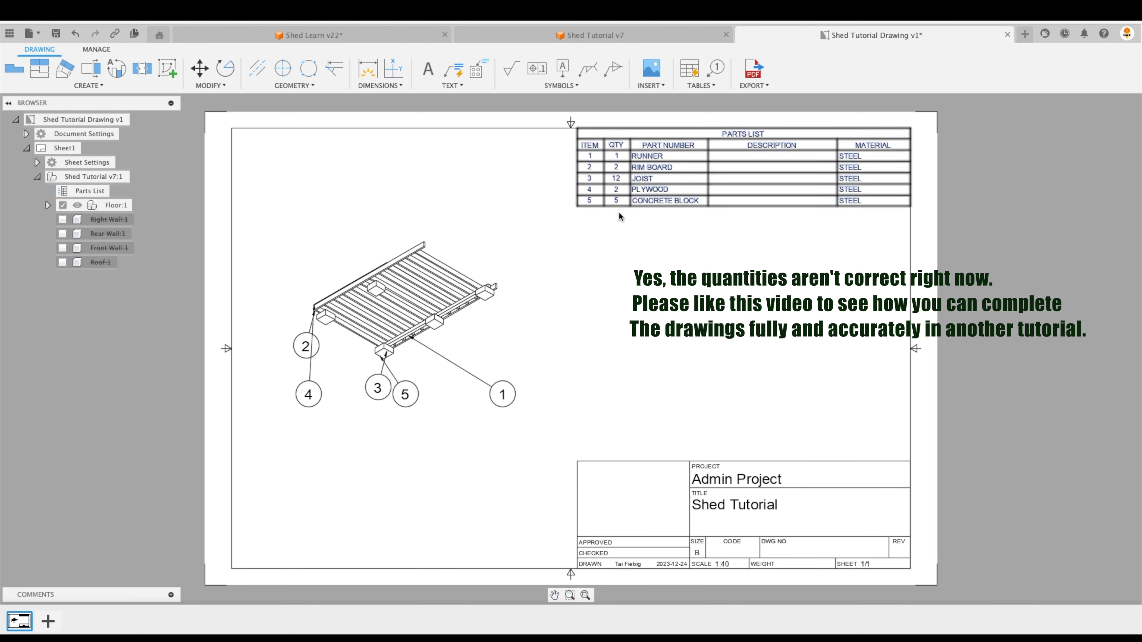
left_click(644, 38)
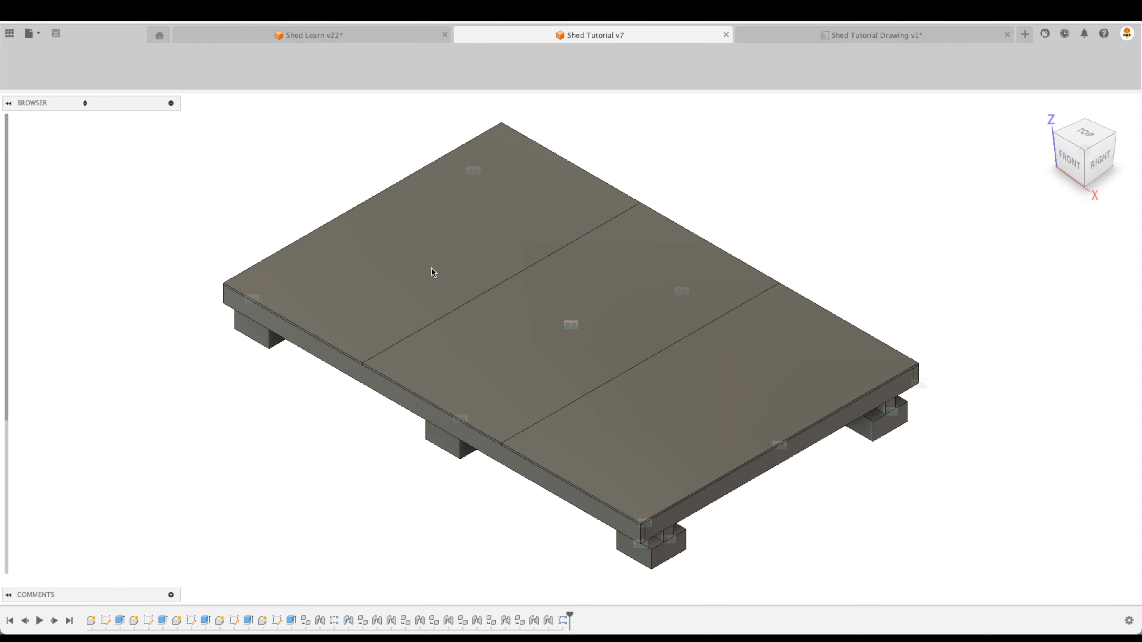
Inspect the finished floor assembly, its runners and its concrete blocks from low and raised angles
scroll(179, 478, "down", 2, "shift")
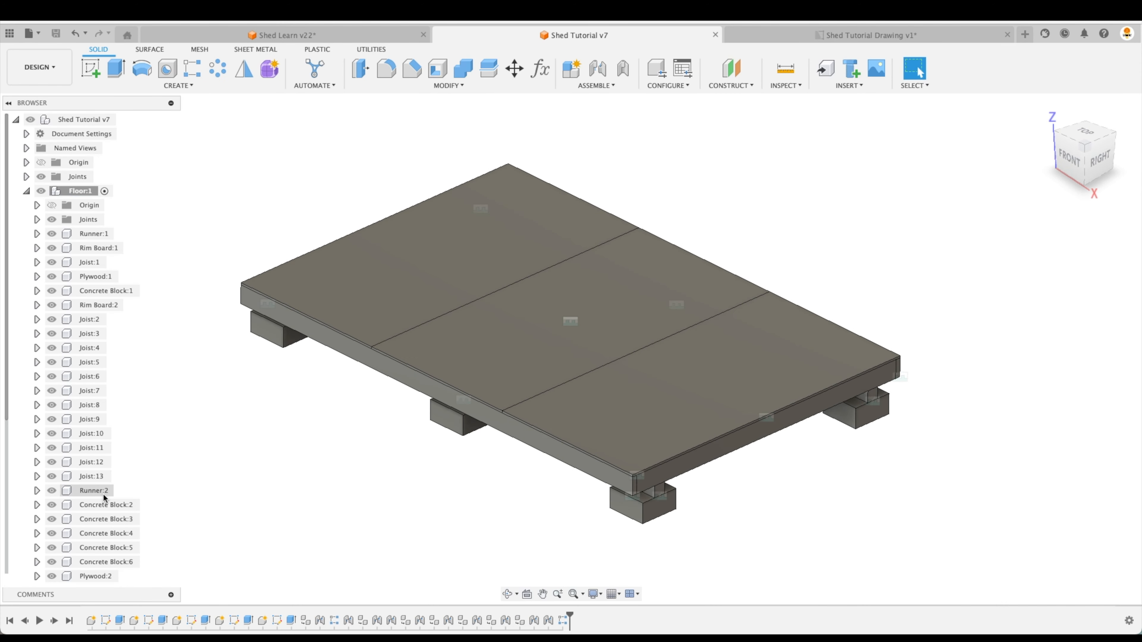
left_click(102, 493)
scroll(355, 533, "down", 6, "shift")
left_click(357, 533)
scroll(371, 534, "down", 10, "shift")
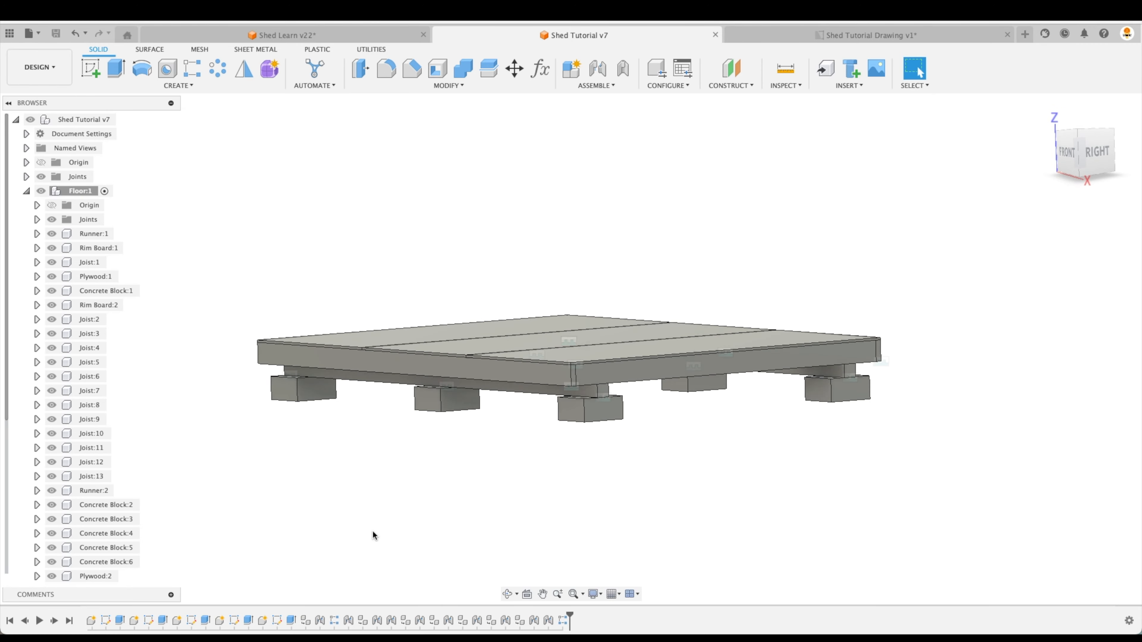
scroll(375, 530, "up", 15, "shift")
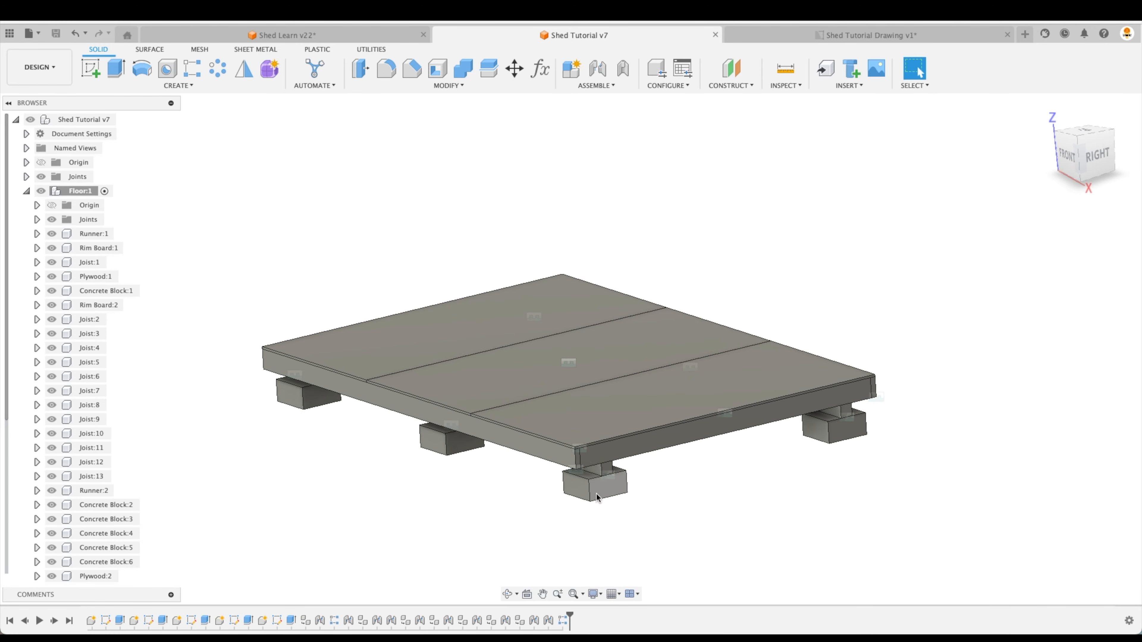
scroll(583, 504, "down", 1)
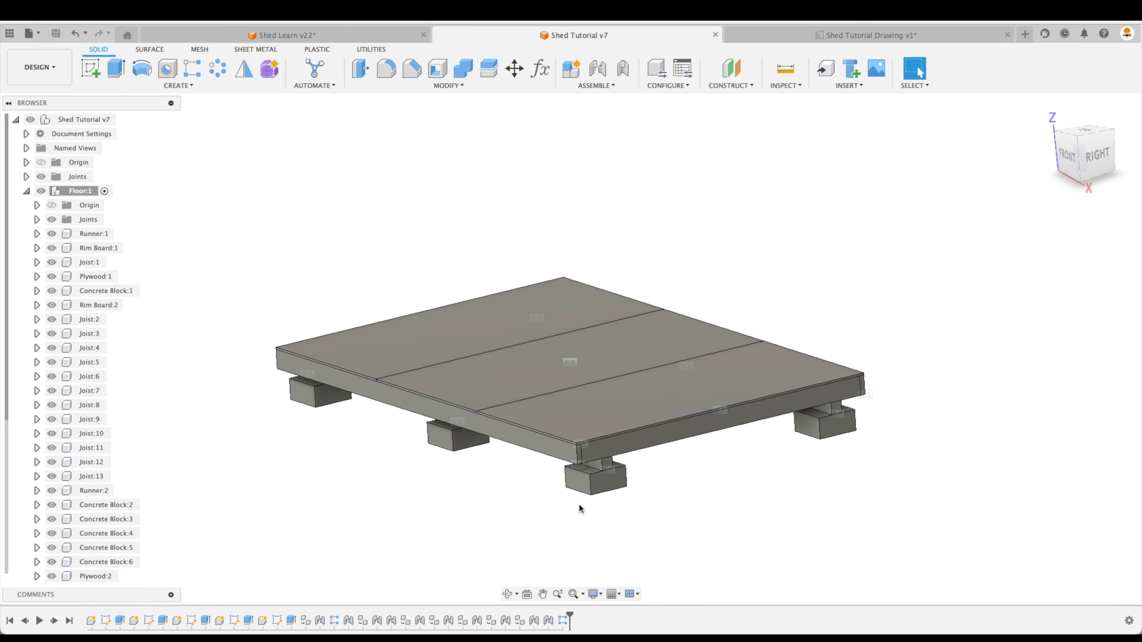
scroll(523, 515, "down", 5)
scroll(516, 515, "up", 2, "shift")
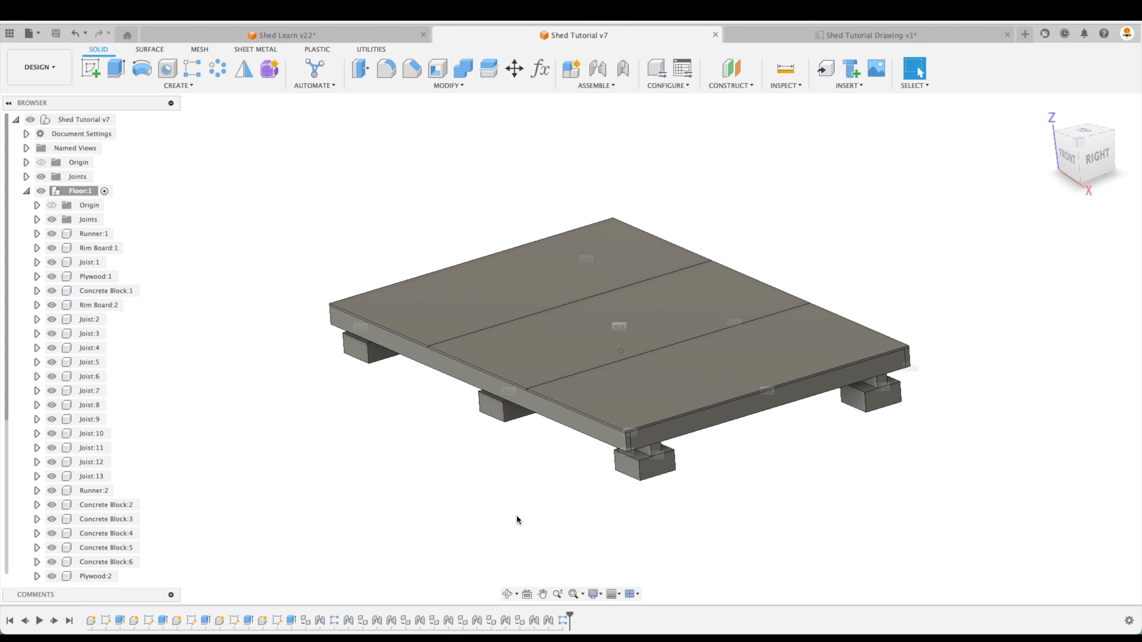
scroll(502, 514, "up", 1)
scroll(460, 517, "up", 1)
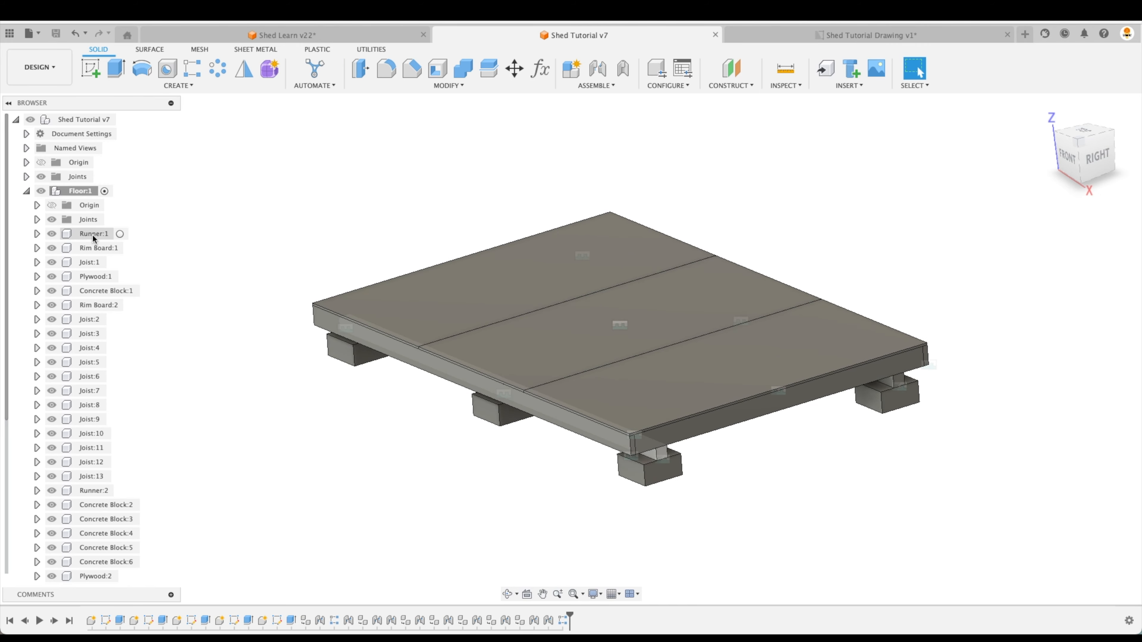
scroll(395, 500, "down", 2, "shift")
scroll(406, 510, "up", 2)
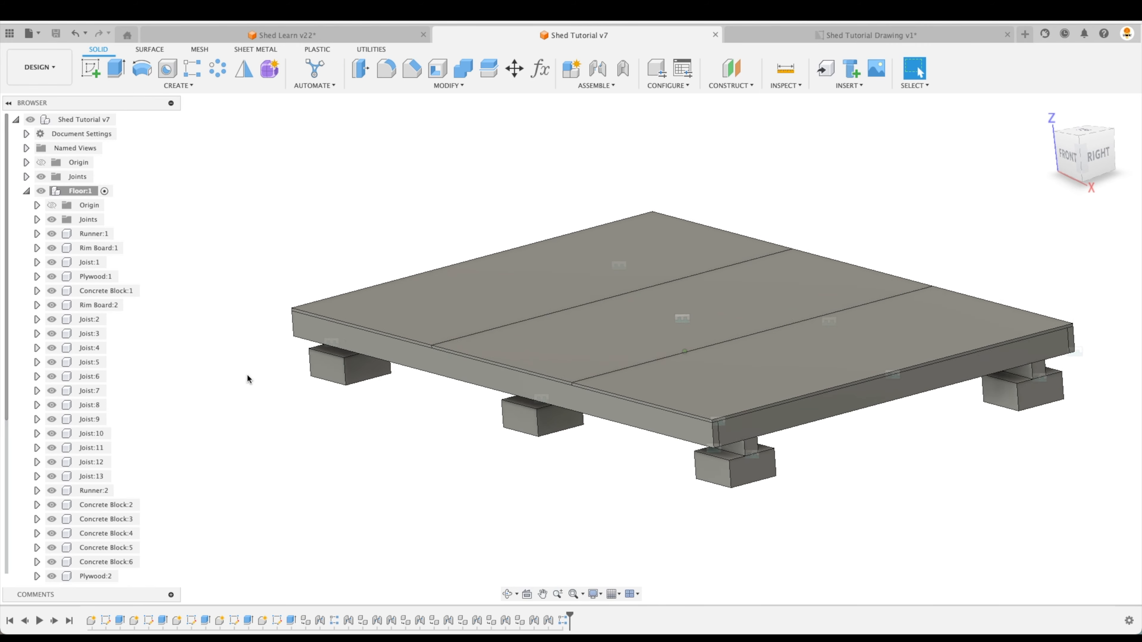
Isolate Runner:1 in the floor assembly and measure the length of its lower long edge
left_click(93, 233)
right_click(92, 233)
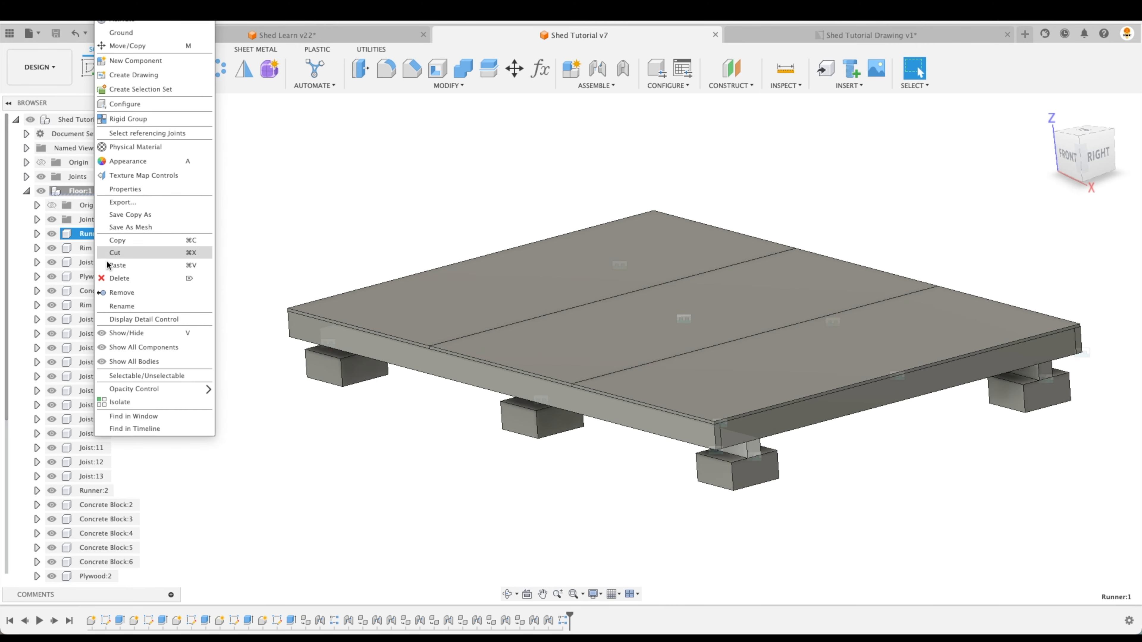
left_click(147, 401)
left_click(417, 471)
scroll(450, 468, "up", 2)
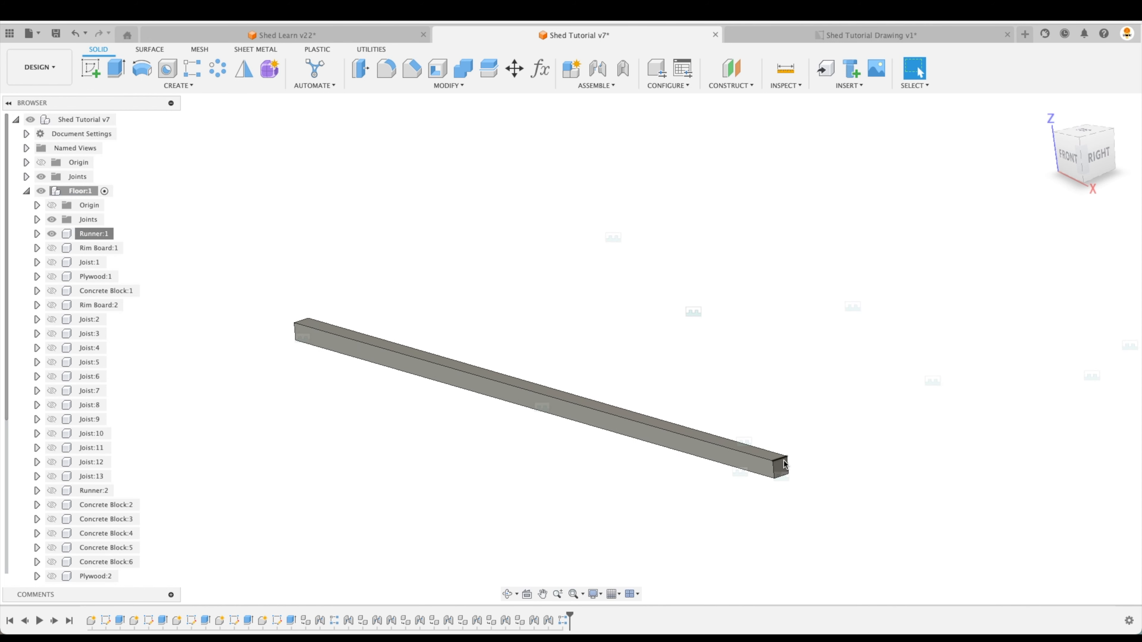
left_click(639, 440)
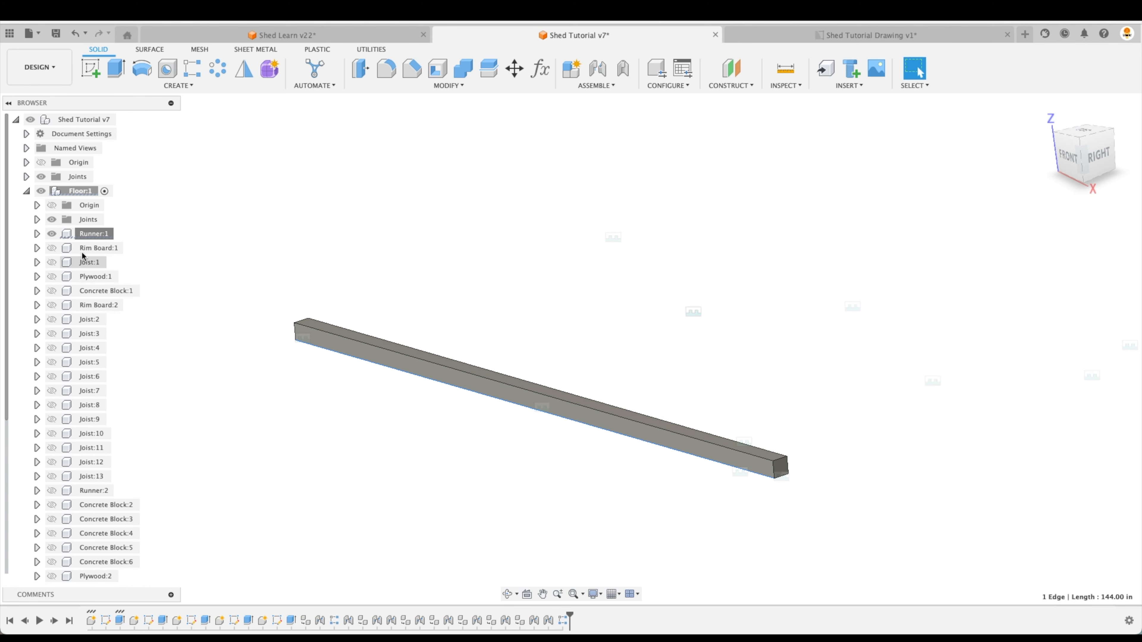
Rename the isolated Runner component as 4x4x12' Runner
double_click(85, 234)
key("Left")
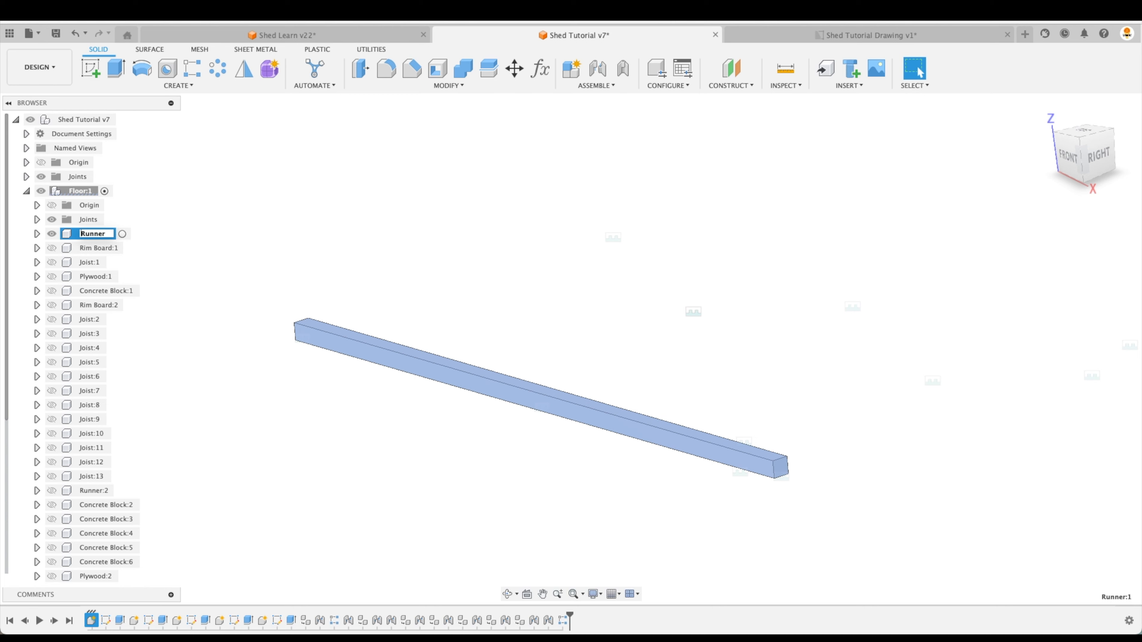
type("4x4x14")
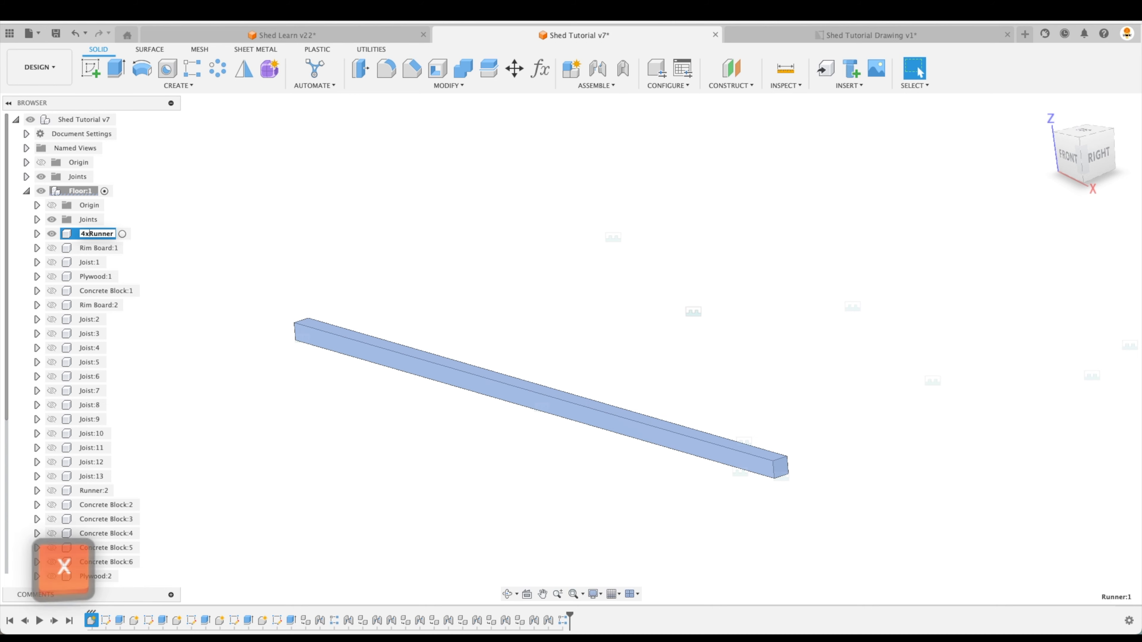
type("4\"")
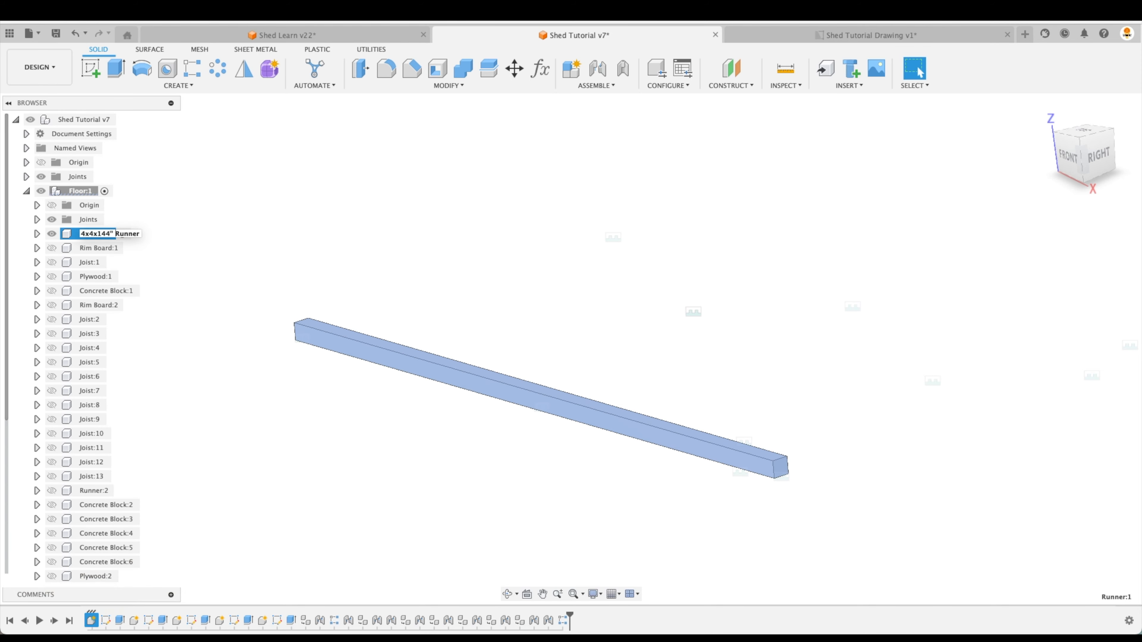
key("BackSpace")
key("BackSpace")
key("BackSpace")
key("BackSpace")
type("2'")
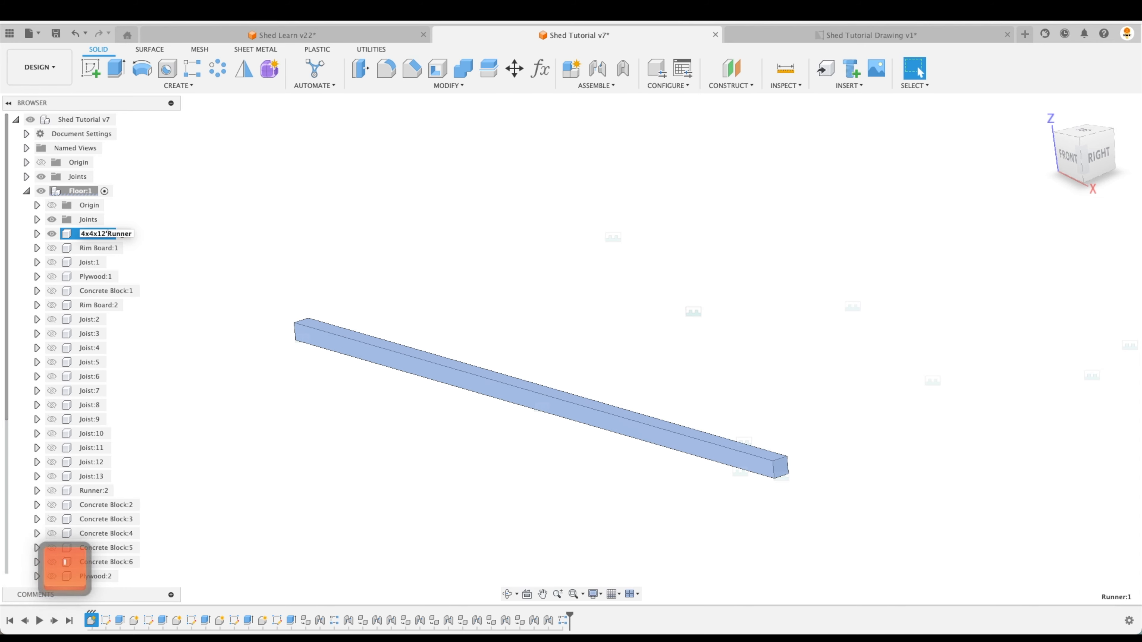
key("Return")
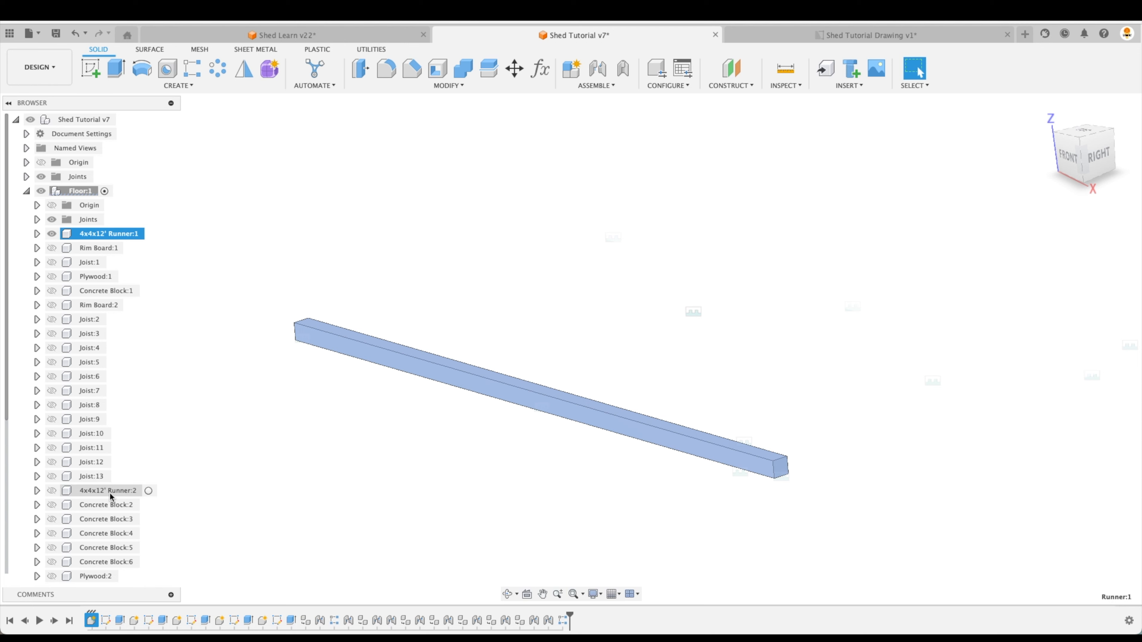
End the isolation of the first 4x4x12' runner so all floor components are shown
left_click(192, 482)
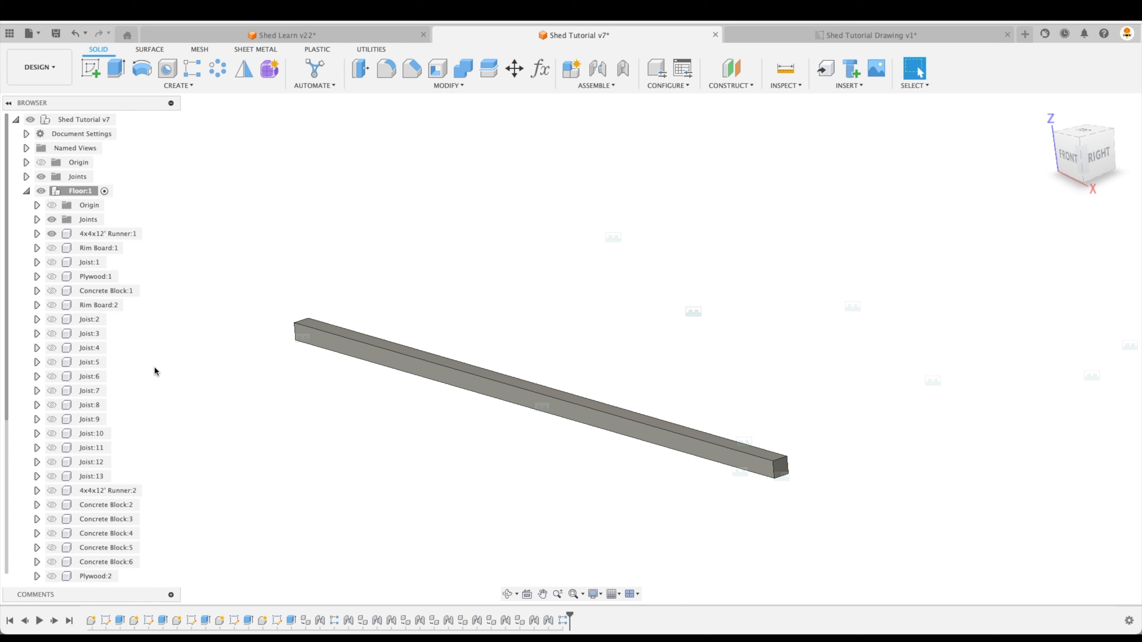
right_click(110, 234)
left_click(164, 403)
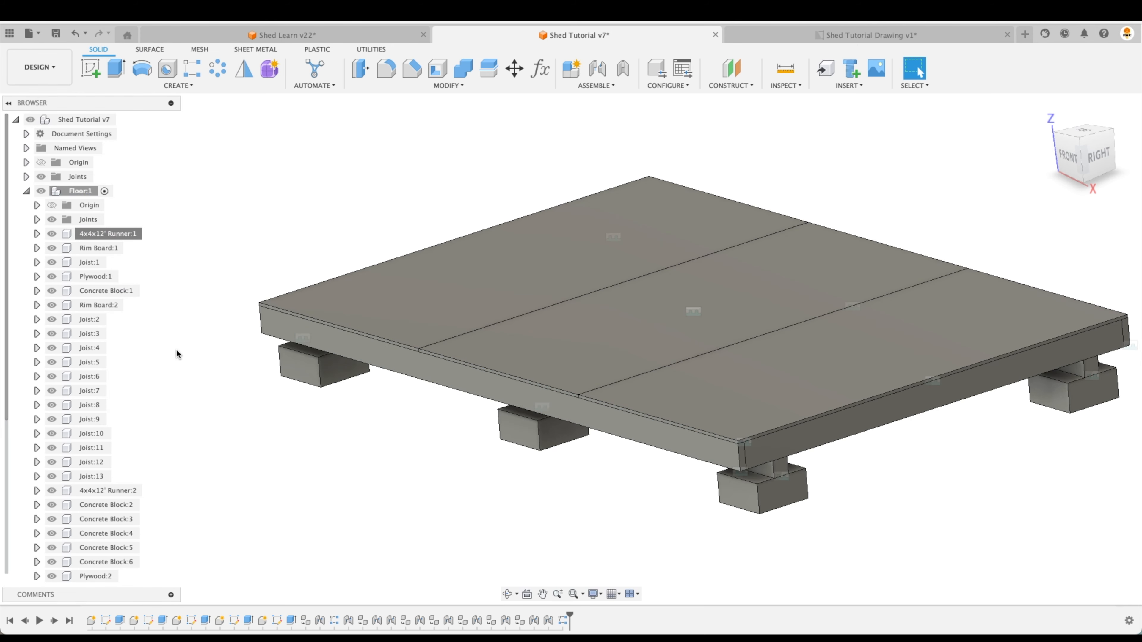
Check the length of the front rim board's edge and rename the Rim Board component as 2x6x12' Rim Board
left_click(99, 248)
left_click(370, 510)
scroll(403, 484, "up", 1)
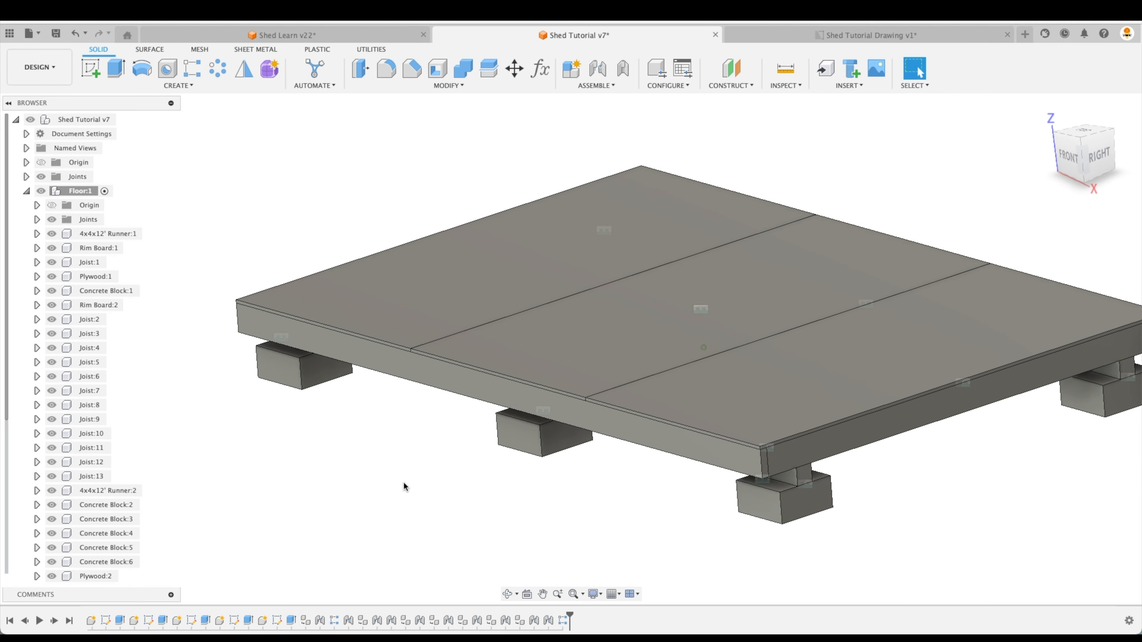
middle_click_drag(403, 483, 460, 429, "shift")
scroll(415, 470, "up", 1)
left_click(465, 422)
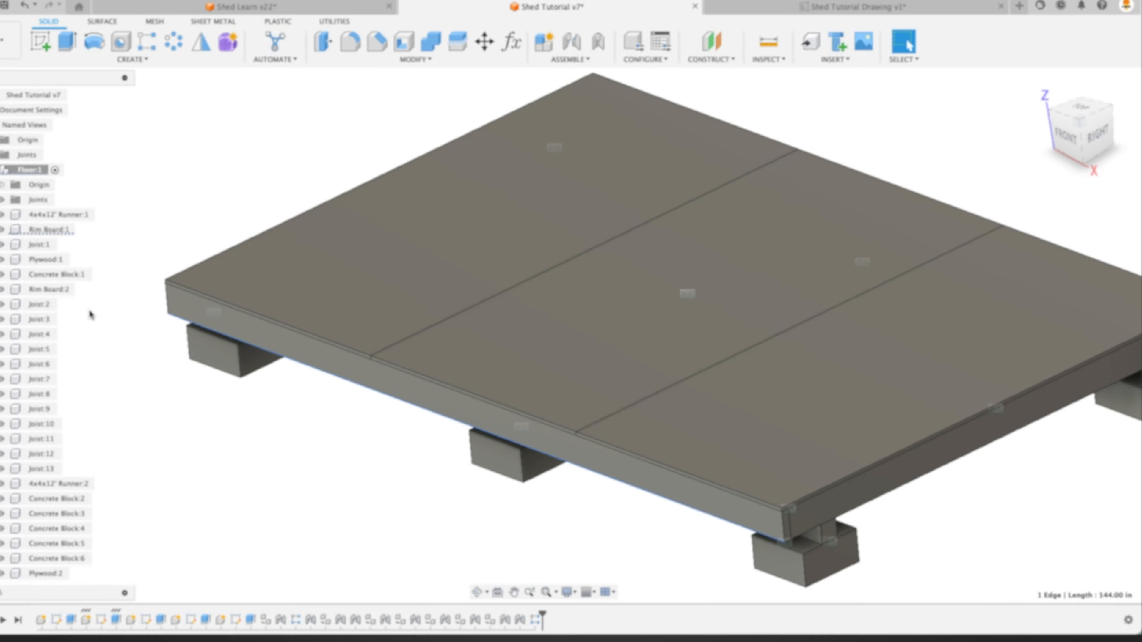
double_click(85, 248)
type("2x6x12' Rim Board")
key("Return")
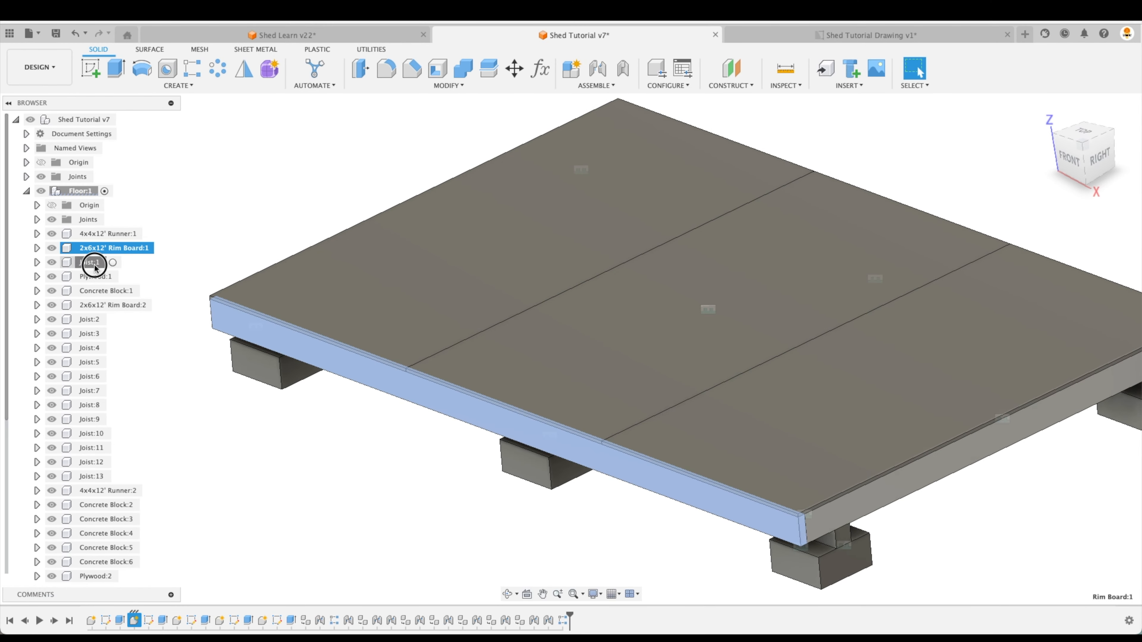
Rename the Joist component as 2x6x93" Joist
double_click(89, 262)
type("2x6x93\" Joist")
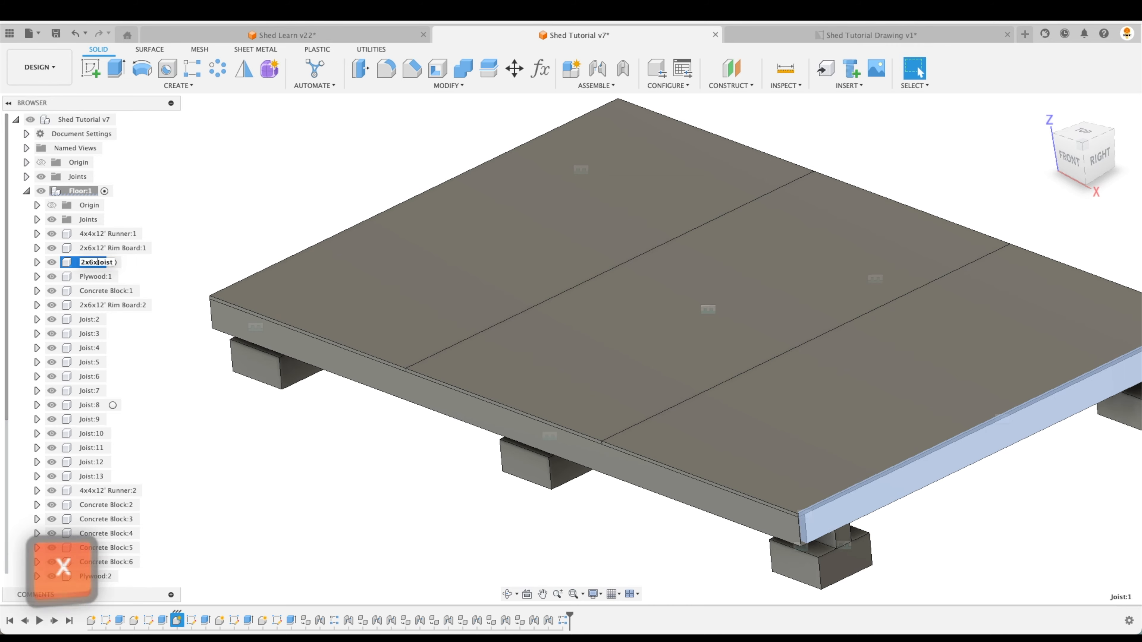
key("Return")
Rename the Plywood component as 4x8' Plywood
double_click(89, 275)
key("Left")
type("4x8'")
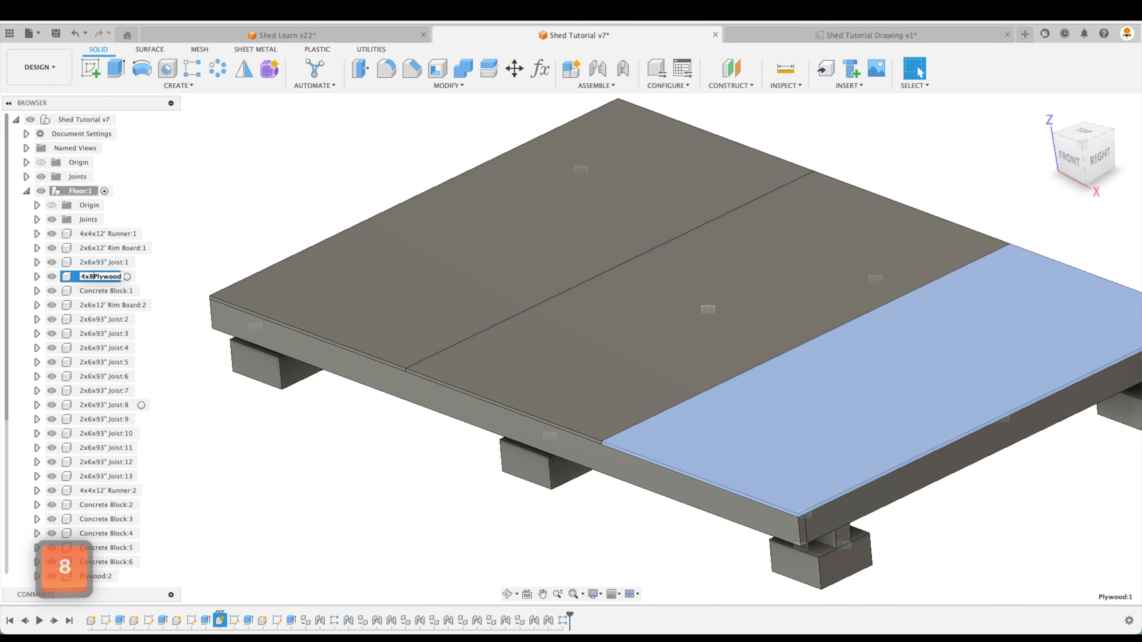
key("Return")
left_click(105, 291)
scroll(120, 476, "down", 4)
left_click(231, 495)
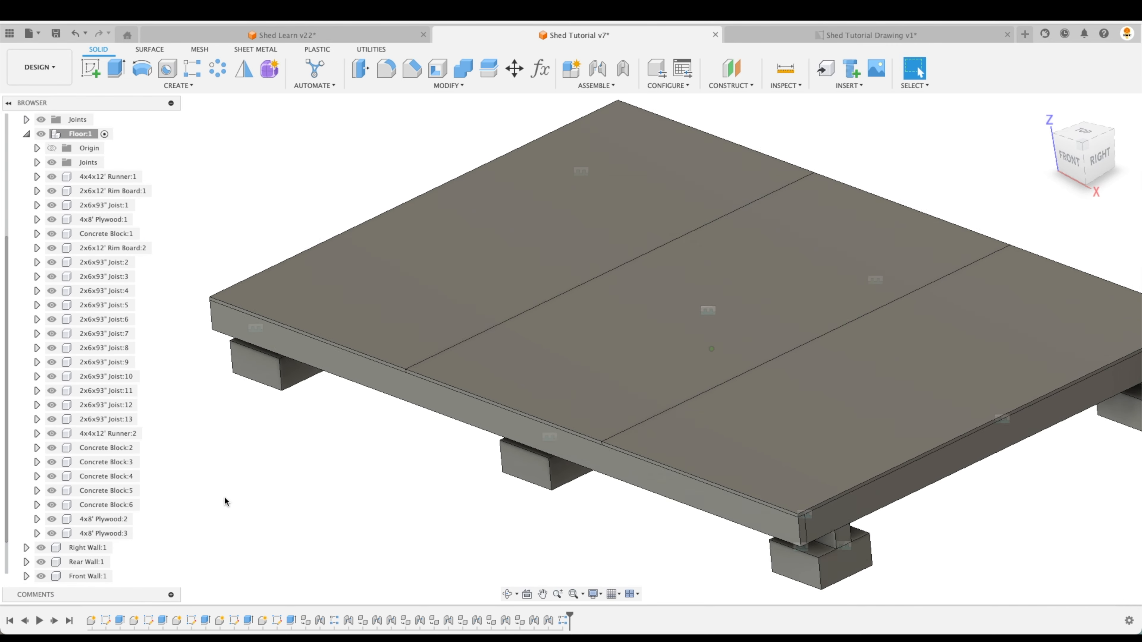
scroll(224, 496, "down", 2)
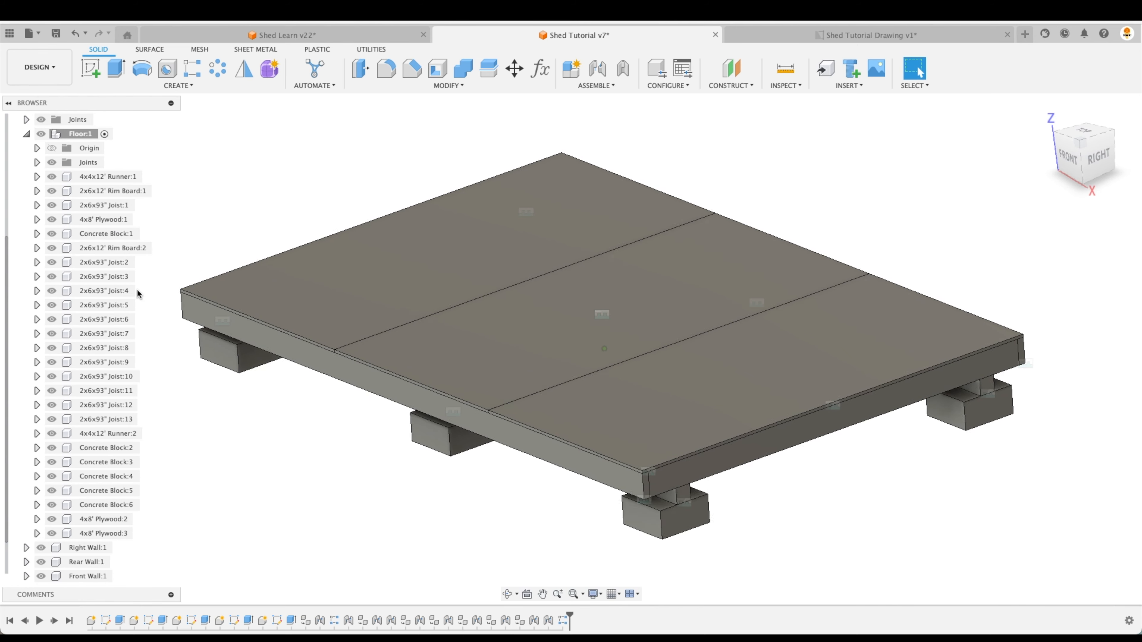
left_click(1044, 109)
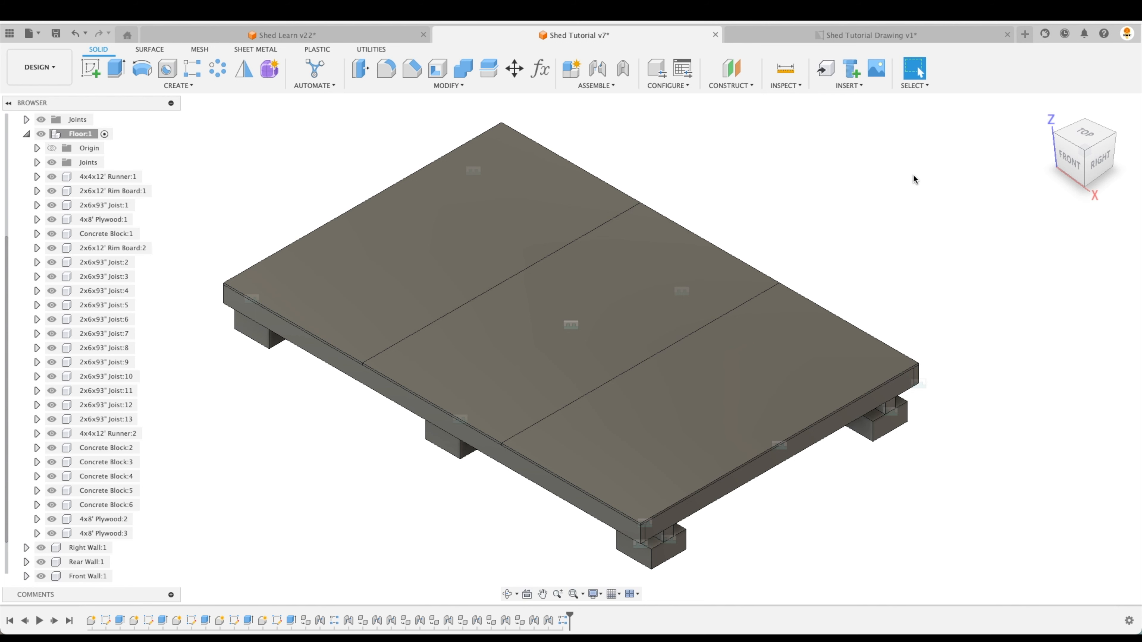
middle_click_drag(912, 182, 863, 194, "shift")
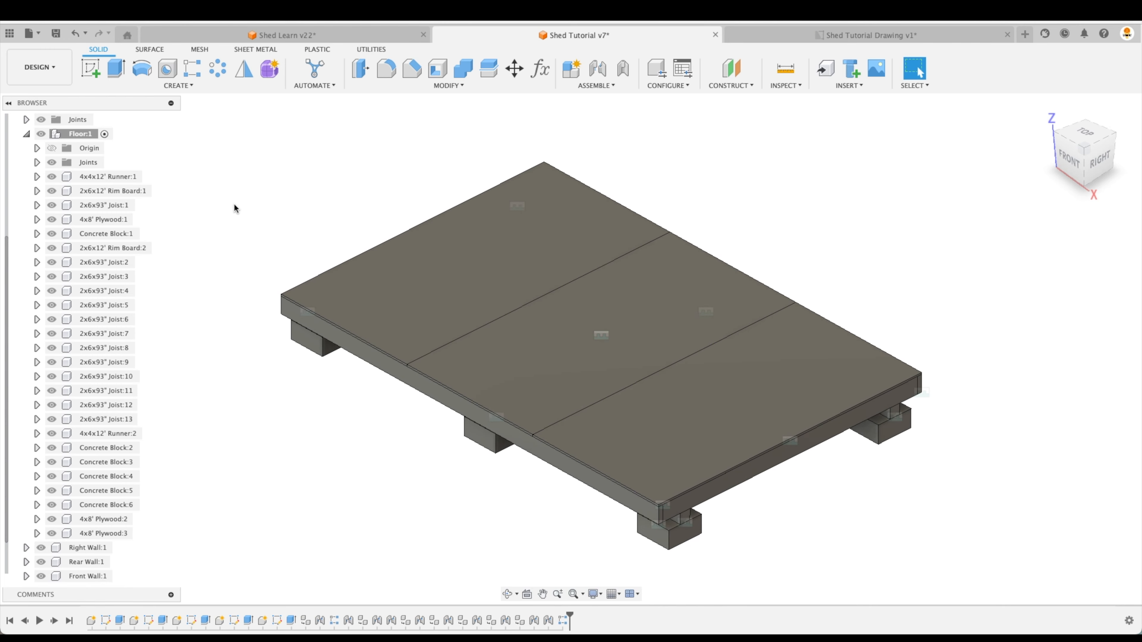
Inspect the physical material and the component properties of the first 4x4x12' runner
right_click(110, 177)
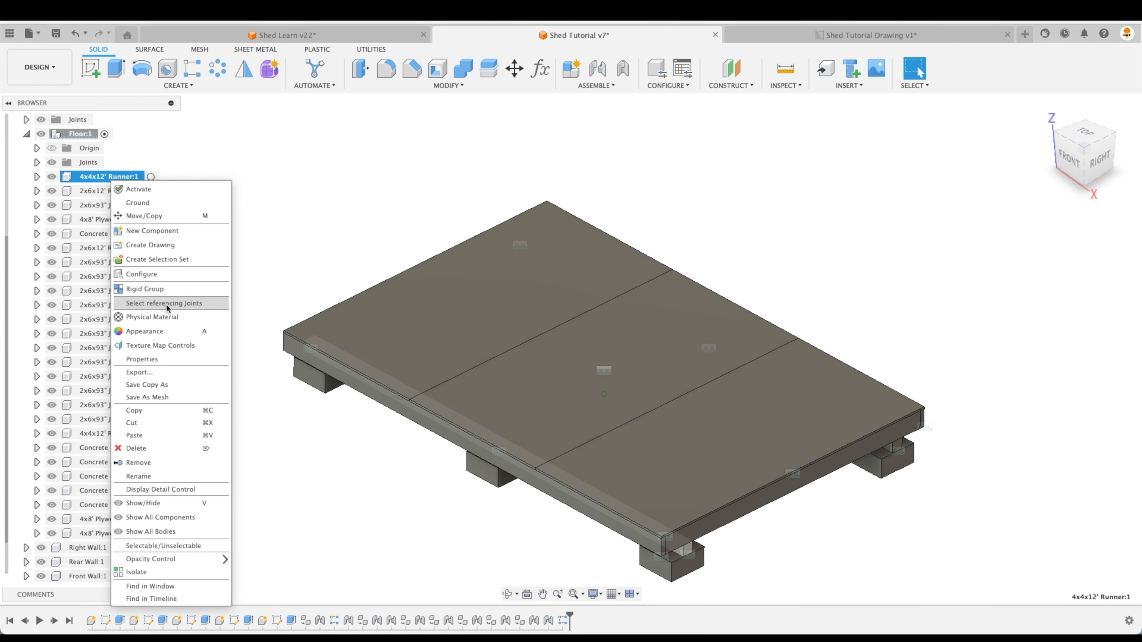
left_click(168, 316)
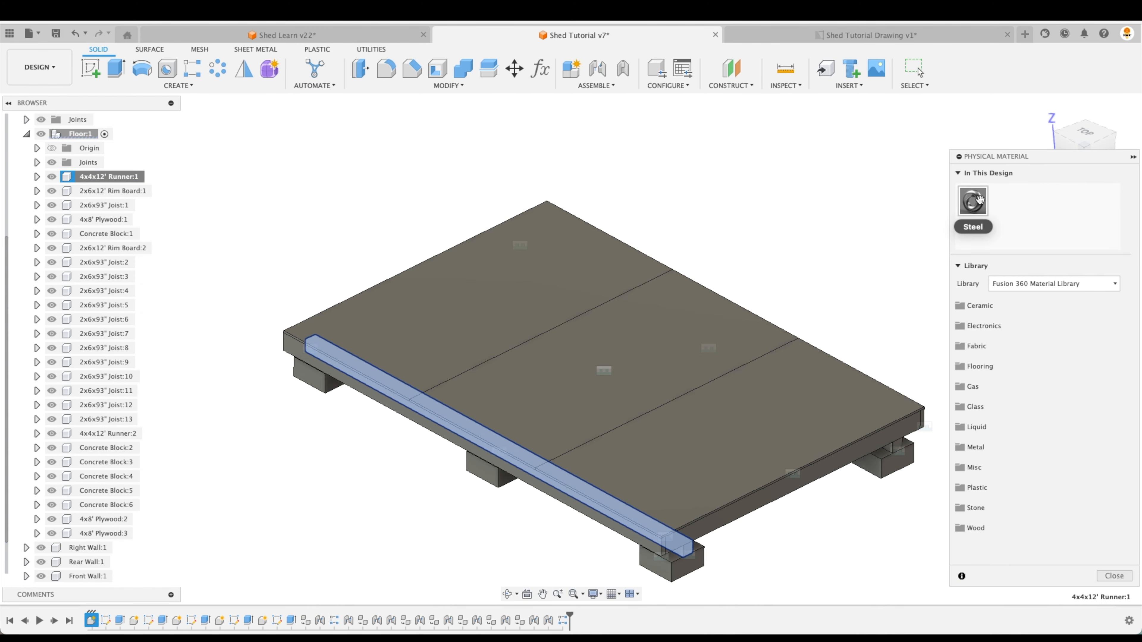
left_click(1113, 575)
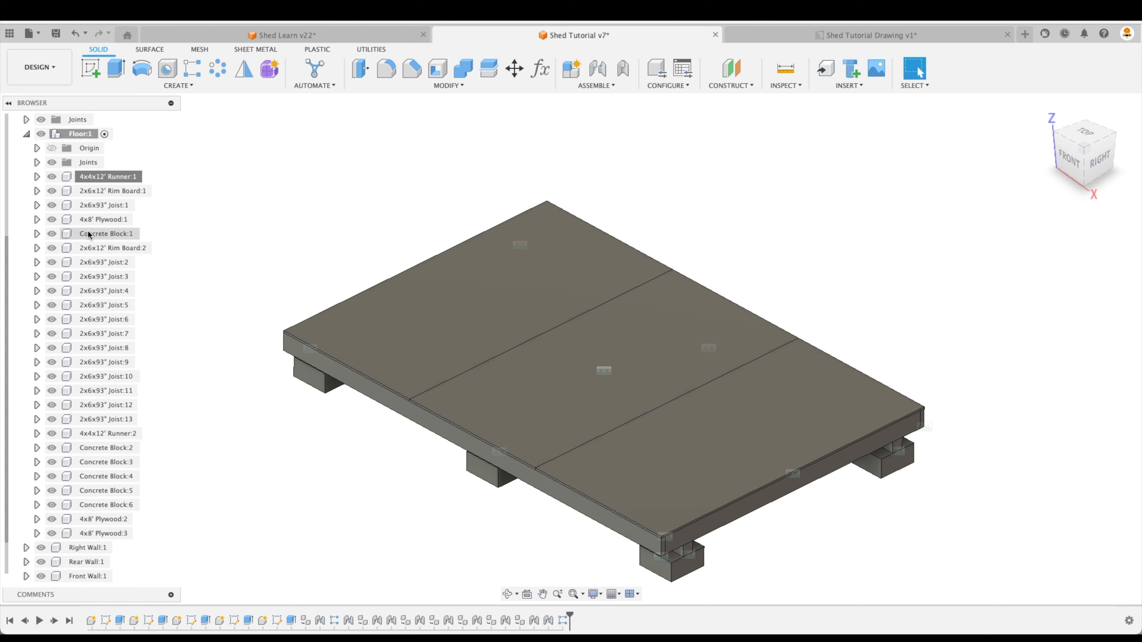
right_click(109, 178)
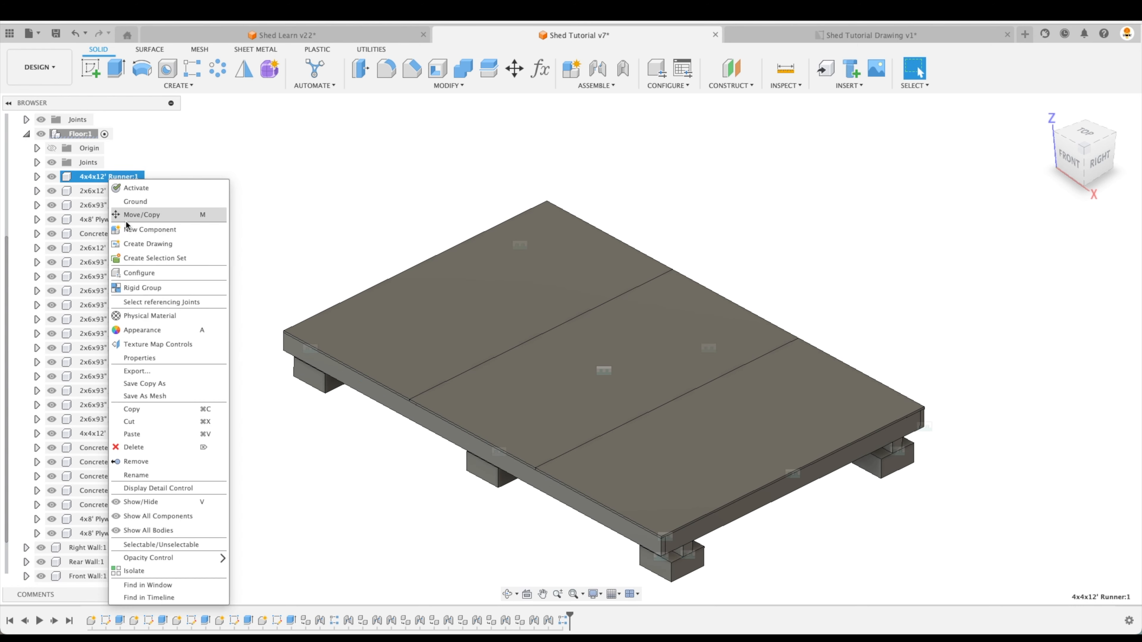
left_click(164, 358)
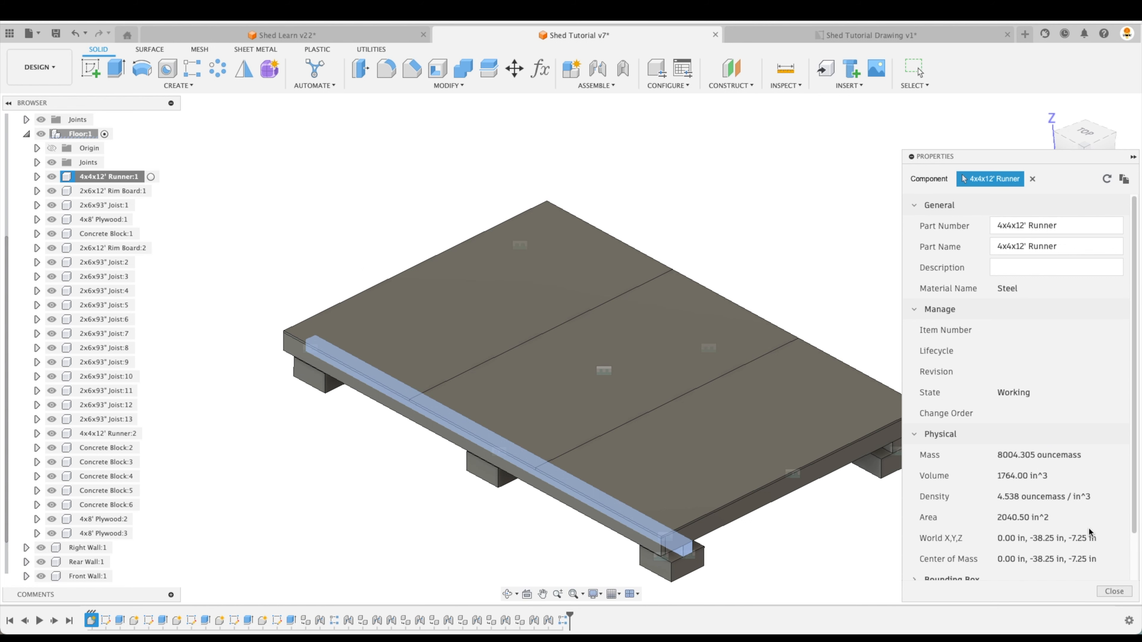
left_click(1114, 591)
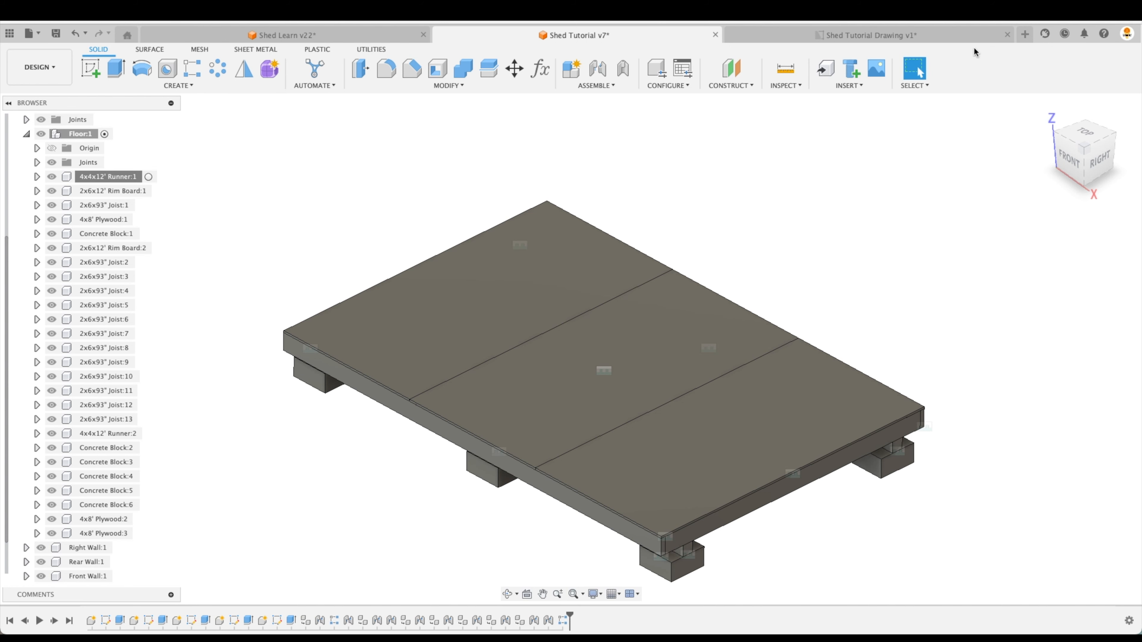
Save the shed design with the version description User Saved
left_click(56, 33)
left_click(570, 330)
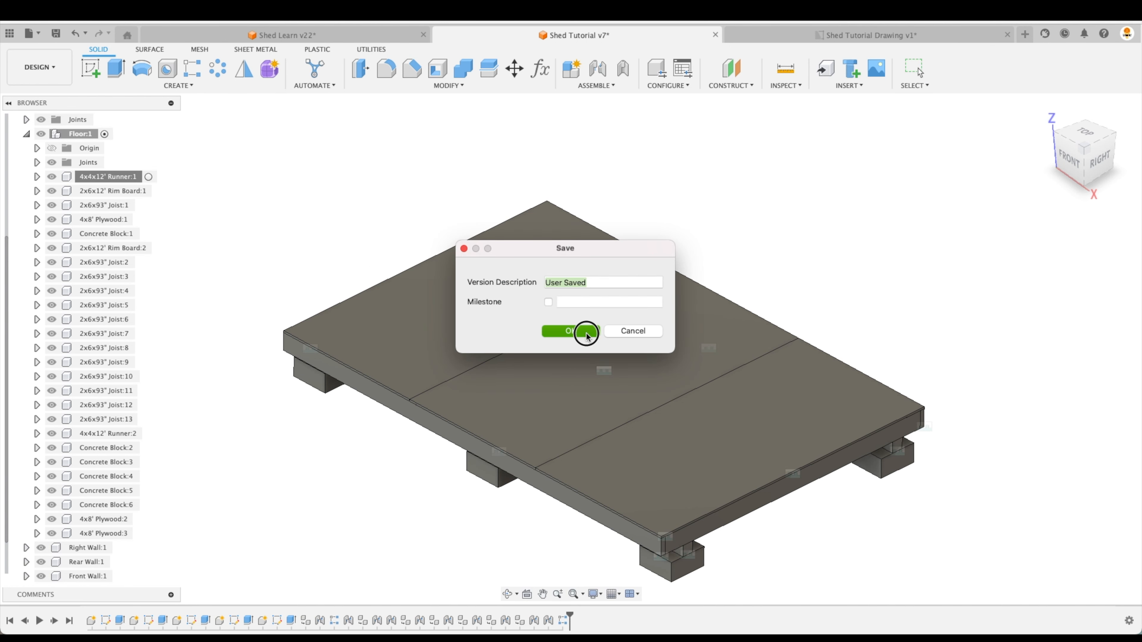
In the Shed Tutorial Drawing, add the Mass column to the parts list and set its mass unit to kg
left_click(858, 32)
double_click(761, 147)
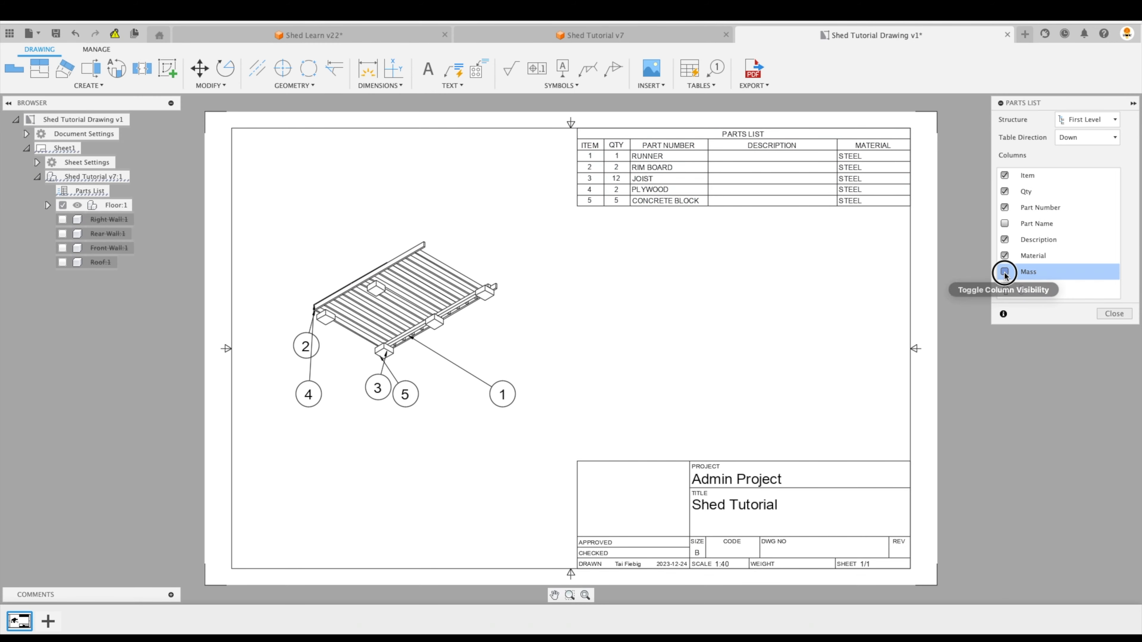
left_click(1005, 272)
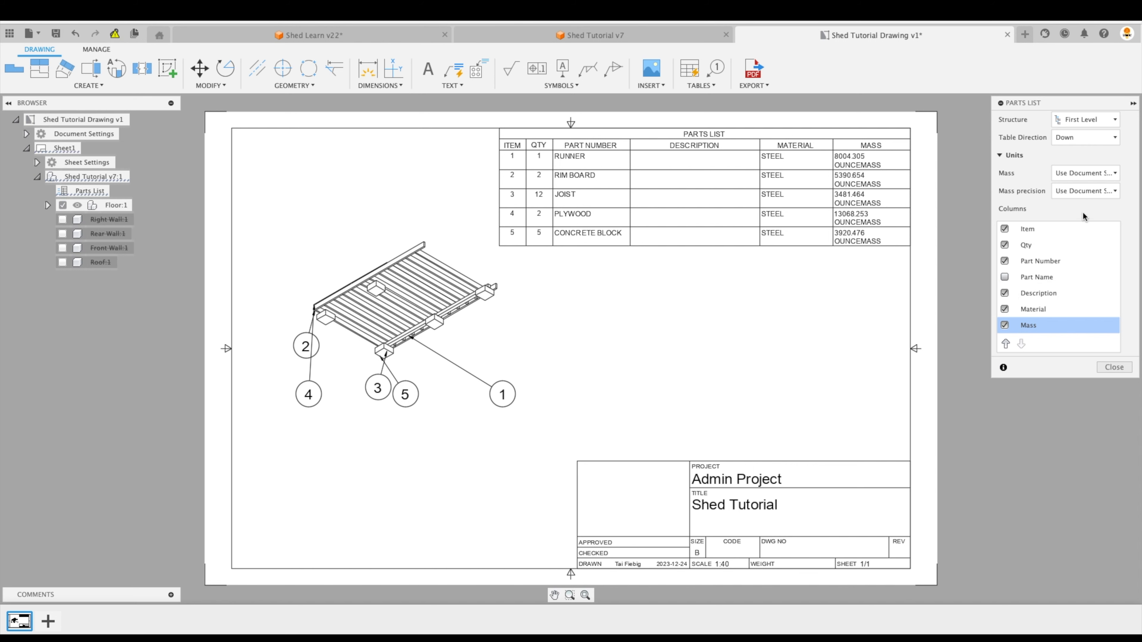
left_click(1113, 367)
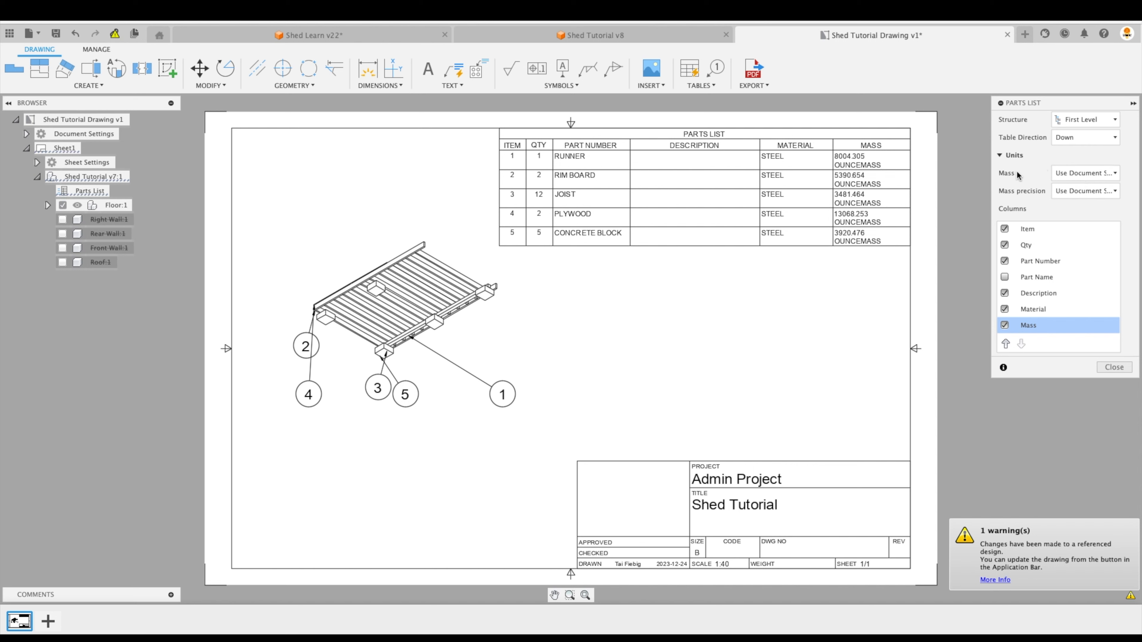
left_click(1087, 173)
left_click(1076, 226)
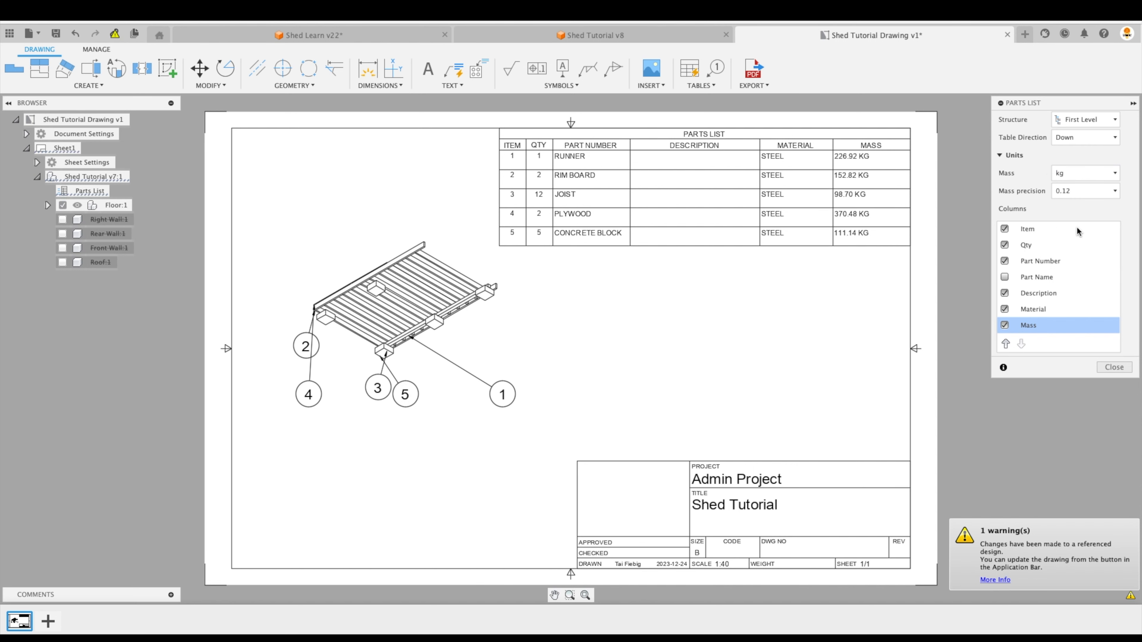
left_click(1116, 369)
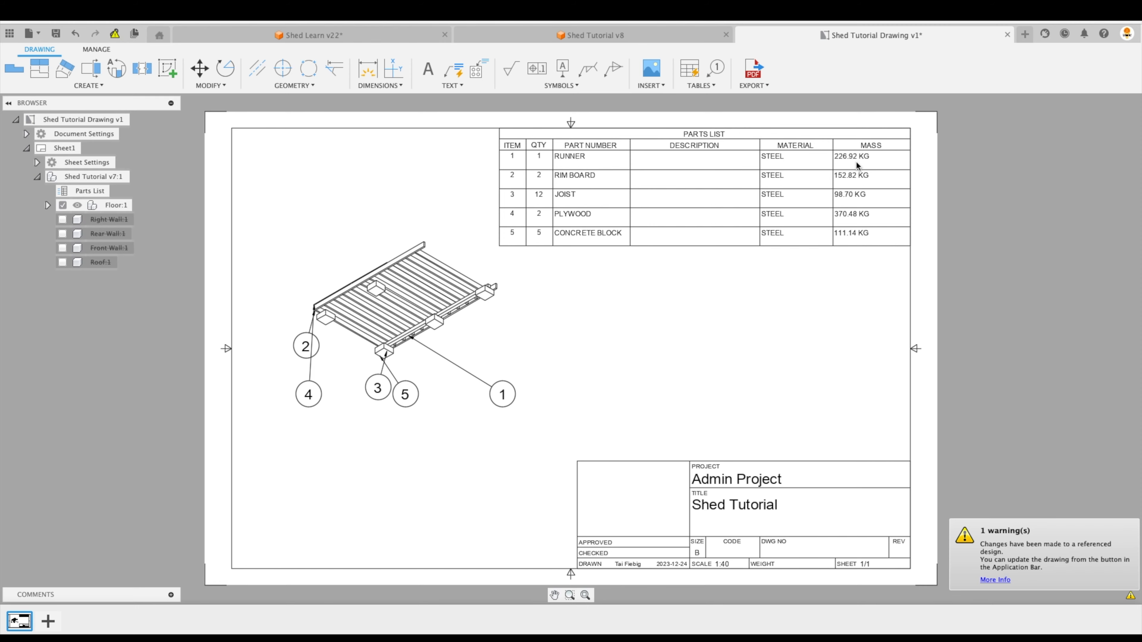
Return to the Shed Tutorial design and apply the Pine physical material from the Wood library to all floor components
left_click(589, 35)
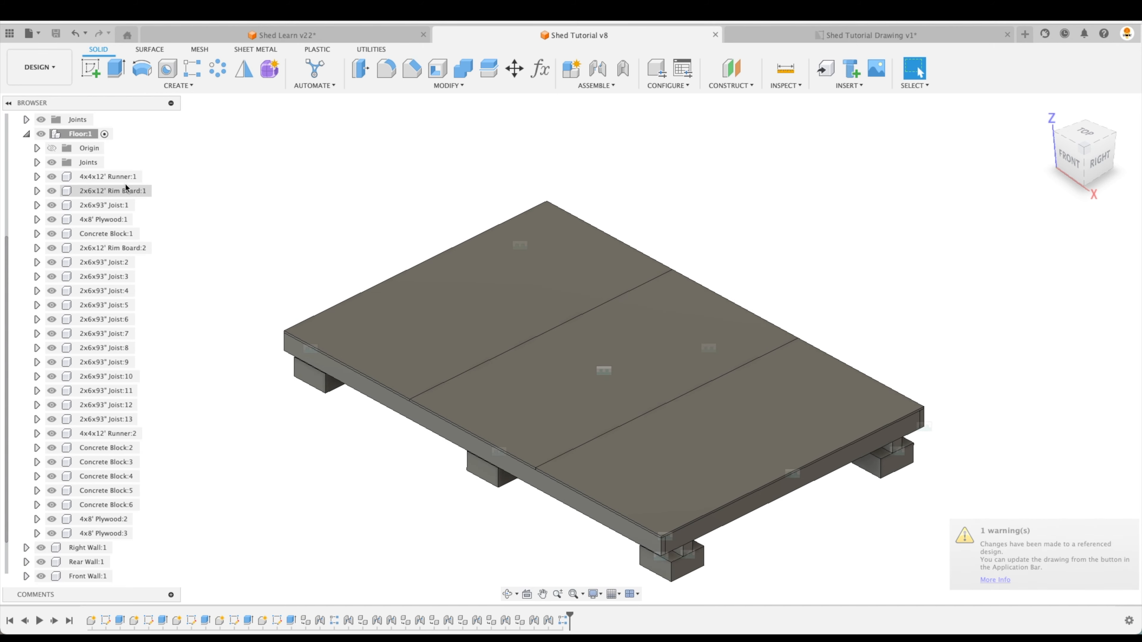
right_click(113, 178)
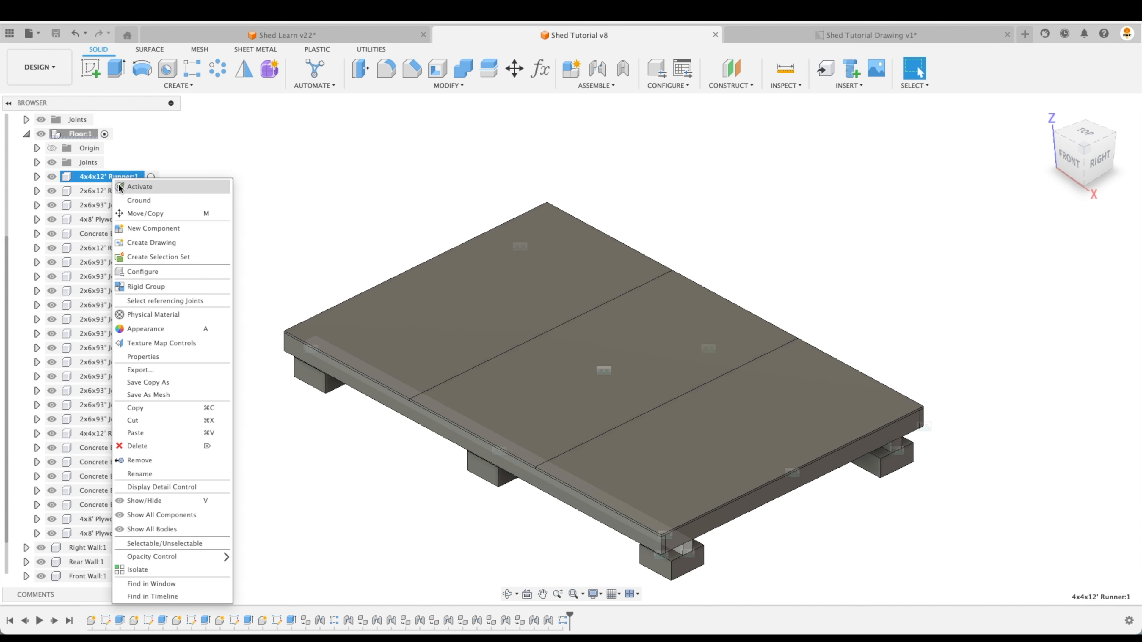
left_click(173, 317)
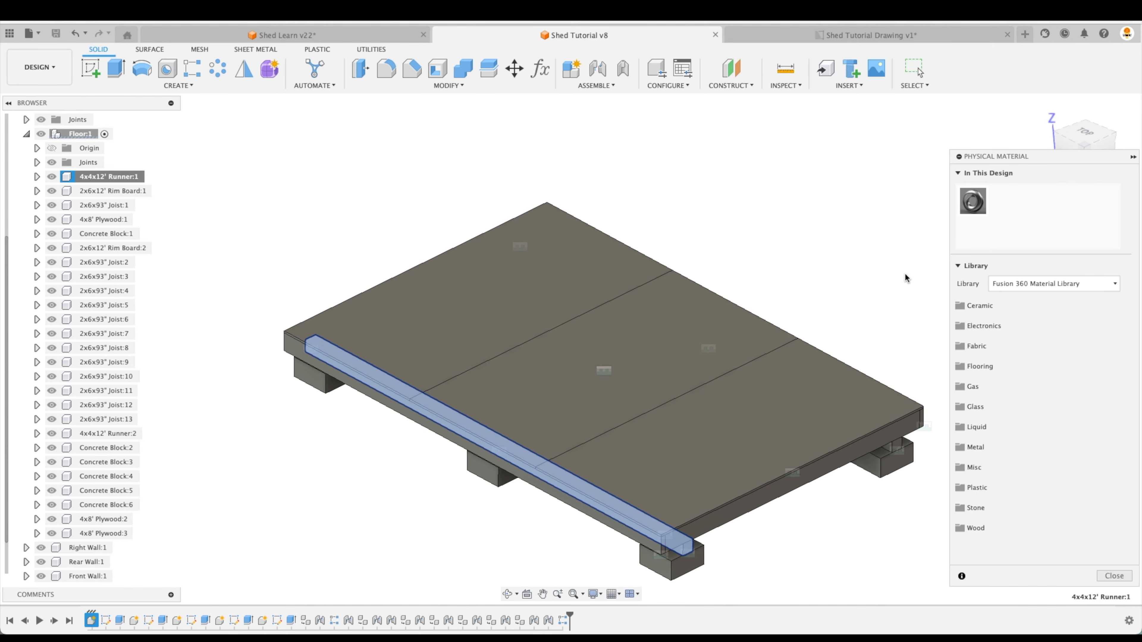
left_click(975, 529)
scroll(1025, 492, "down", 10)
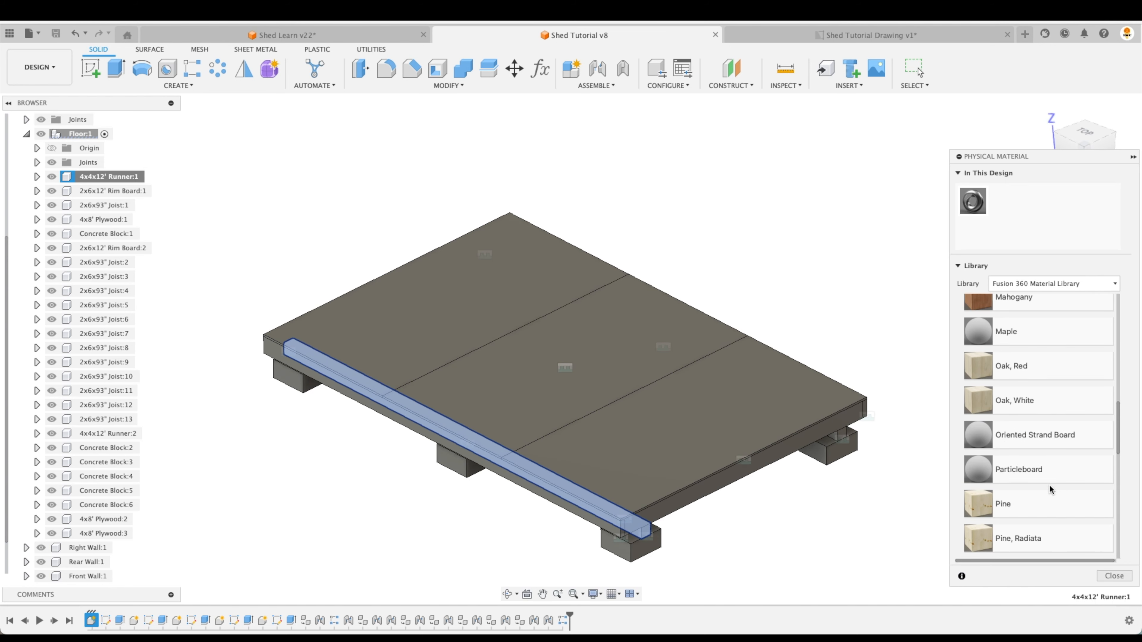
scroll(1048, 465, "down", 1)
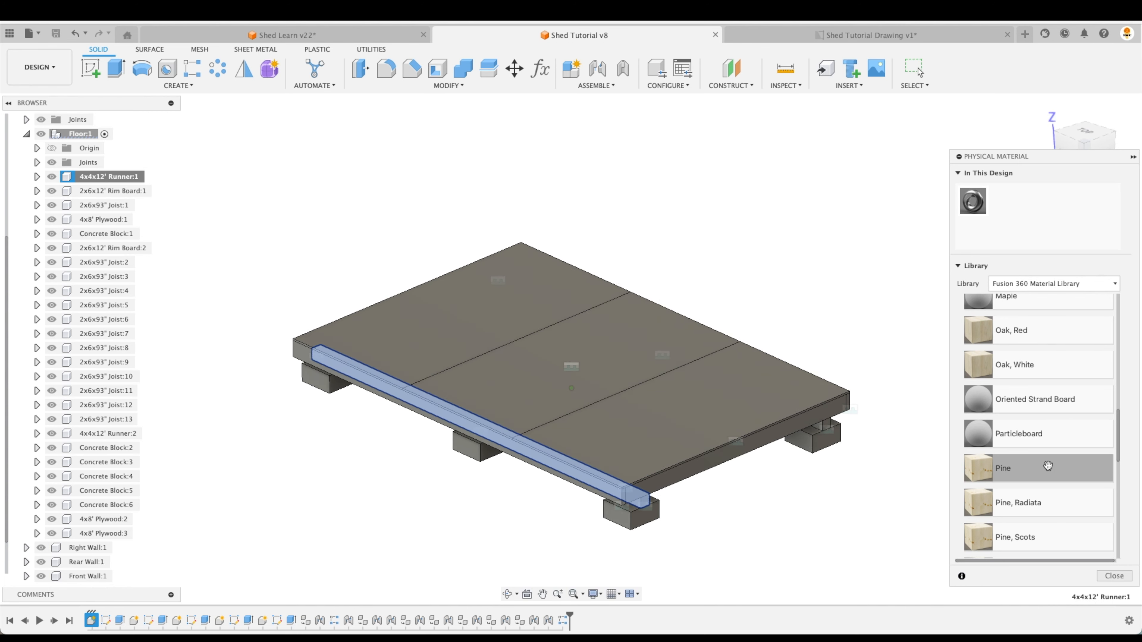
left_click_drag(1049, 465, 586, 357)
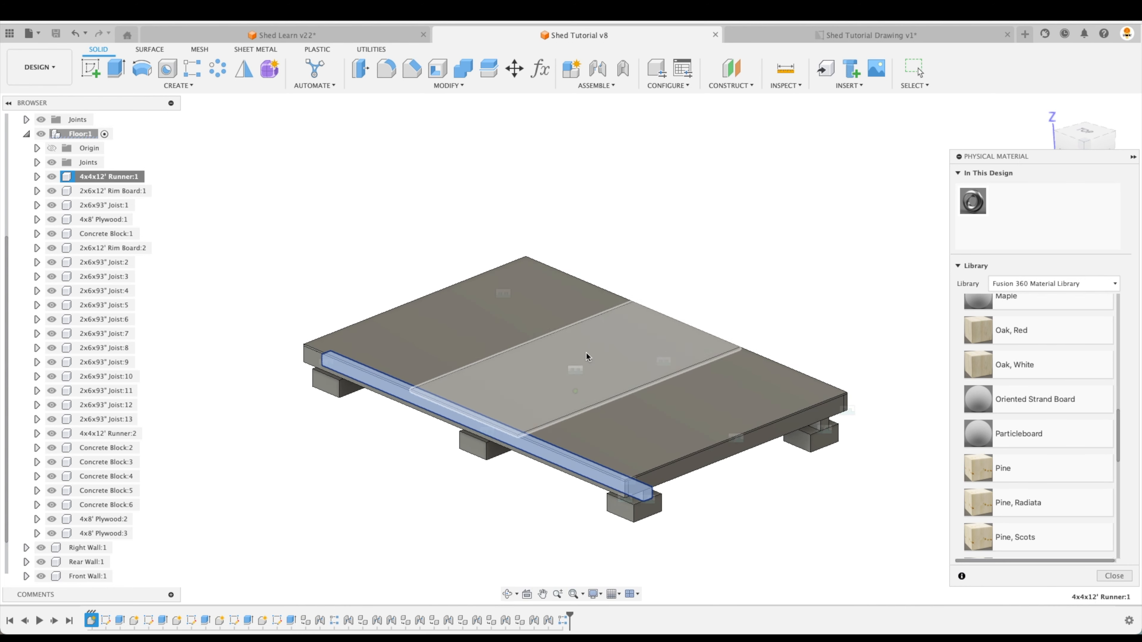
left_click(100, 179)
left_click_drag(218, 171, 888, 564)
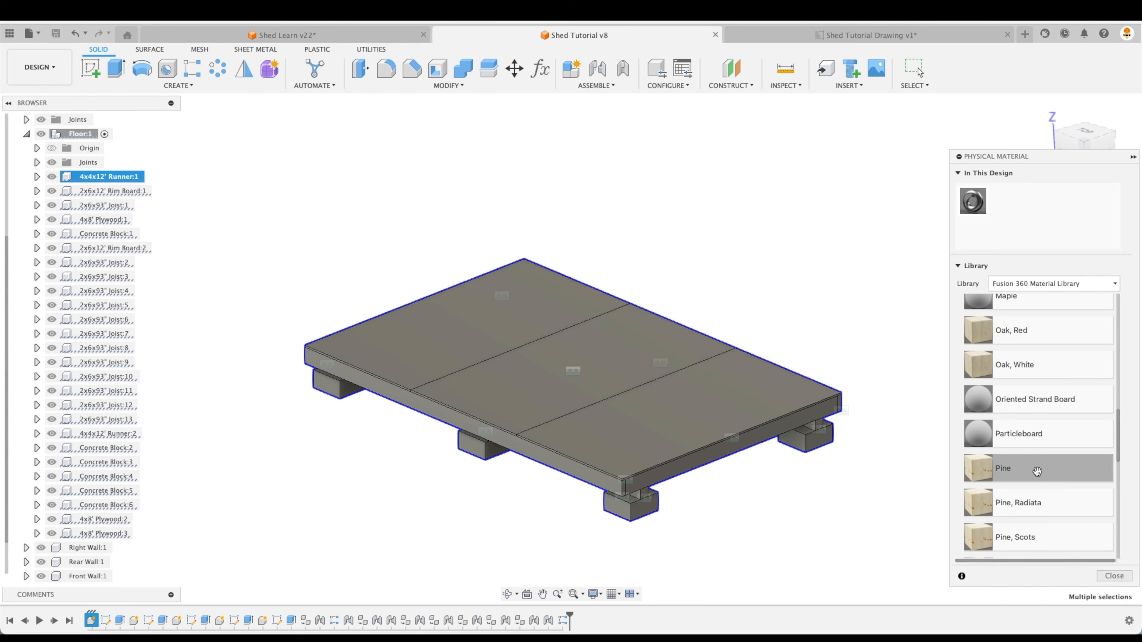
left_click_drag(1034, 469, 750, 409)
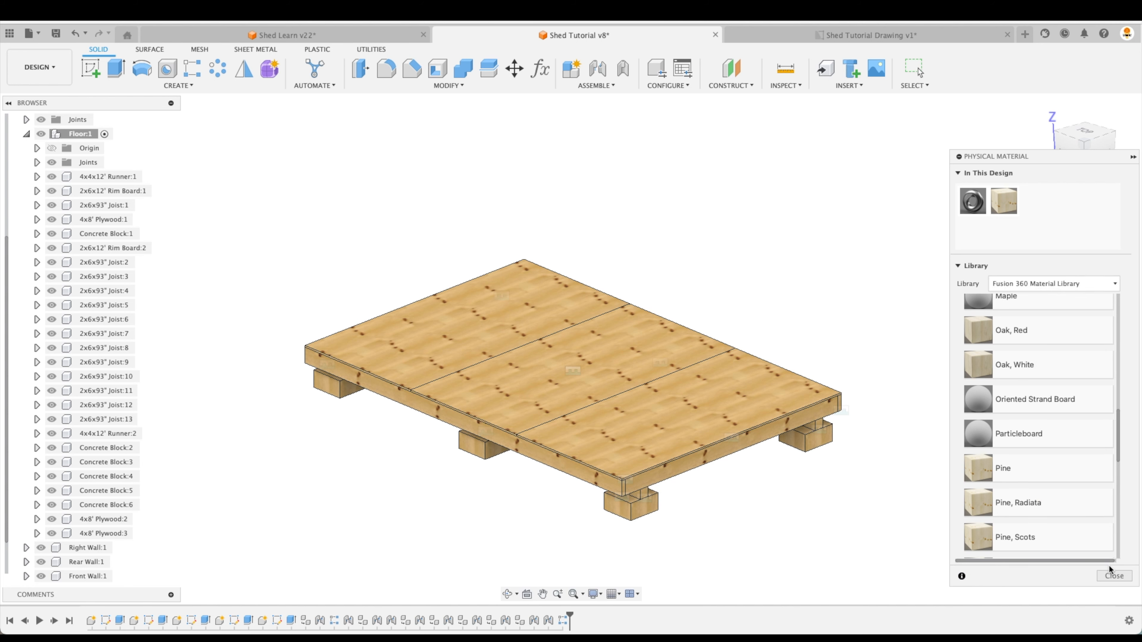
left_click(1113, 576)
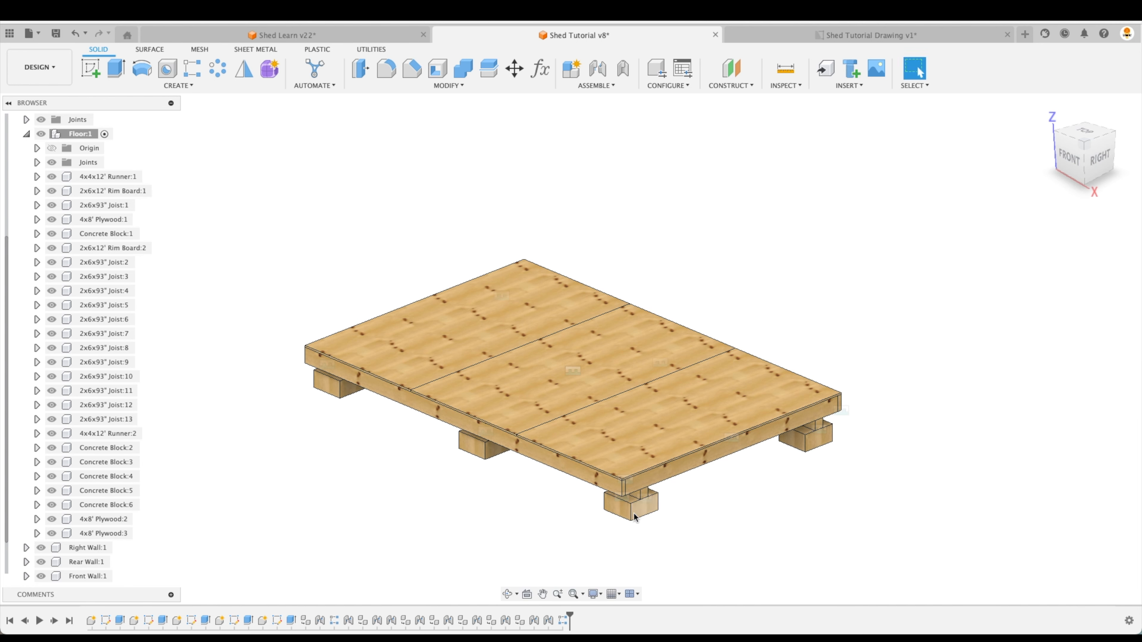
Apply the Fieldstone physical material from the Stone library to all six concrete blocks, removing their child bodies' existing materials
right_click(120, 235)
left_click(155, 147)
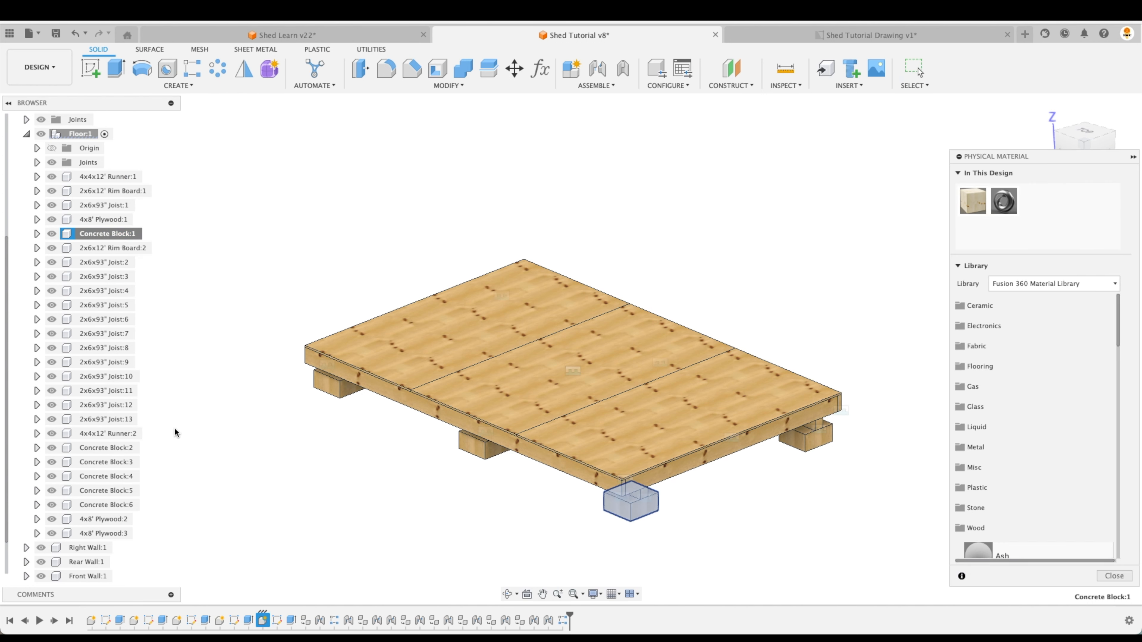
left_click(108, 448, "super")
left_click(115, 461, "super")
left_click(120, 476, "super")
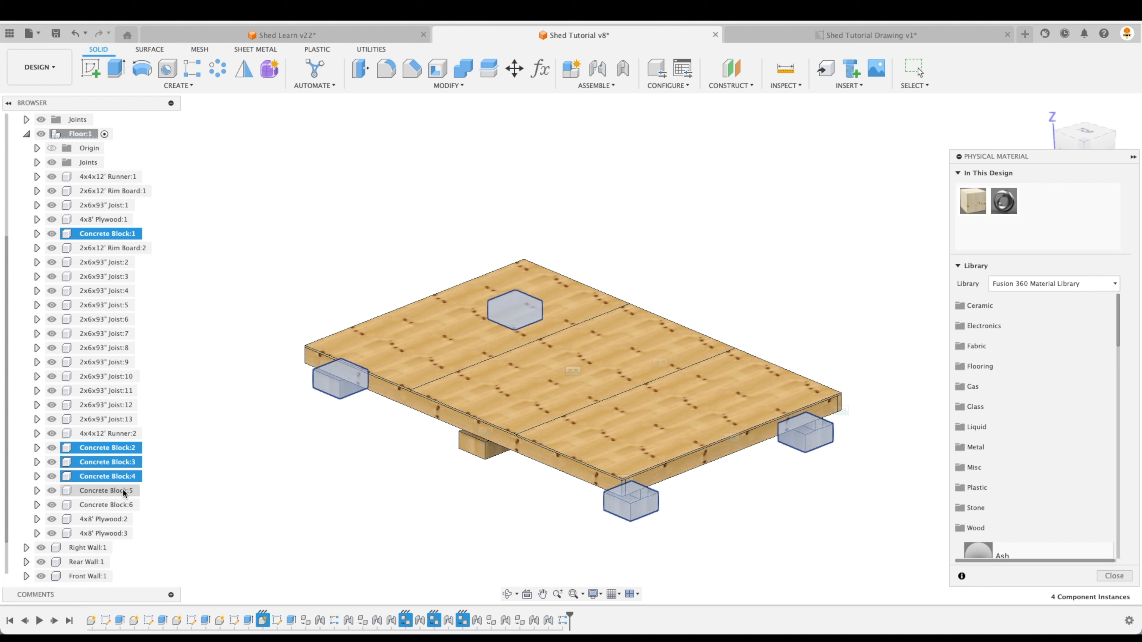
left_click(121, 491, "super")
left_click(120, 504, "super")
scroll(1002, 467, "down", 3)
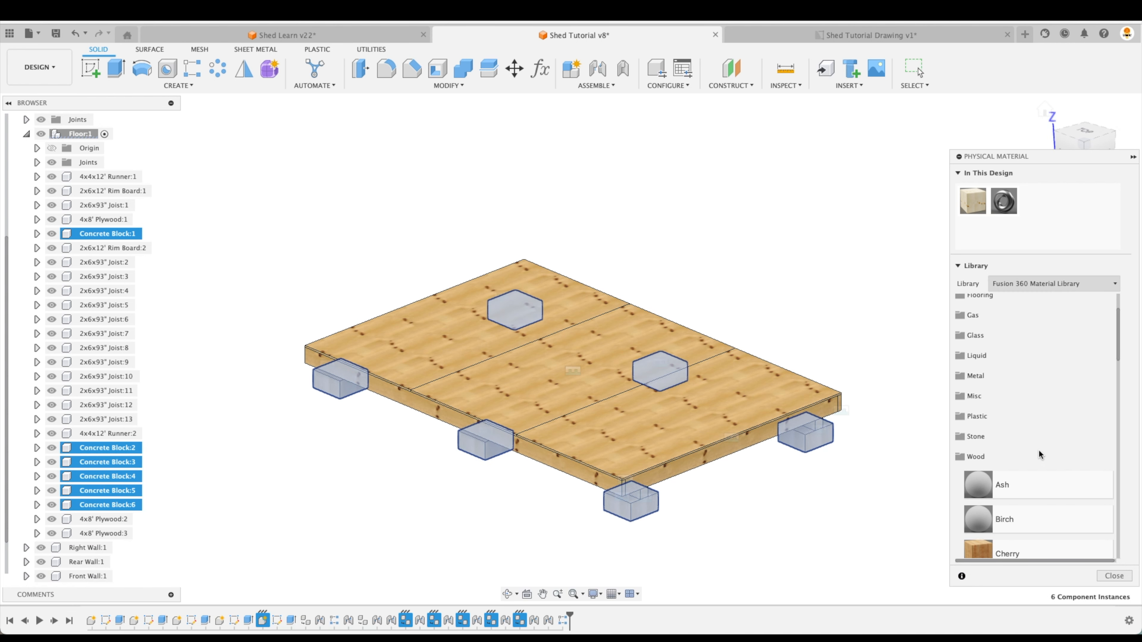
left_click(1003, 462)
left_click(998, 508)
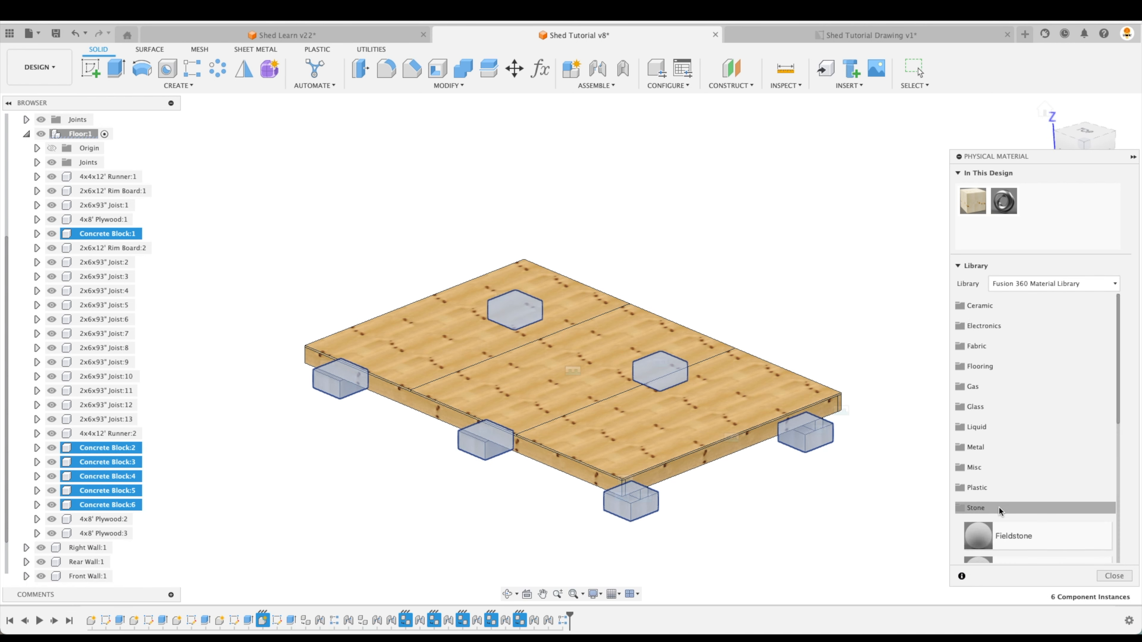
scroll(1000, 511, "down", 4)
left_click_drag(1034, 393, 823, 446)
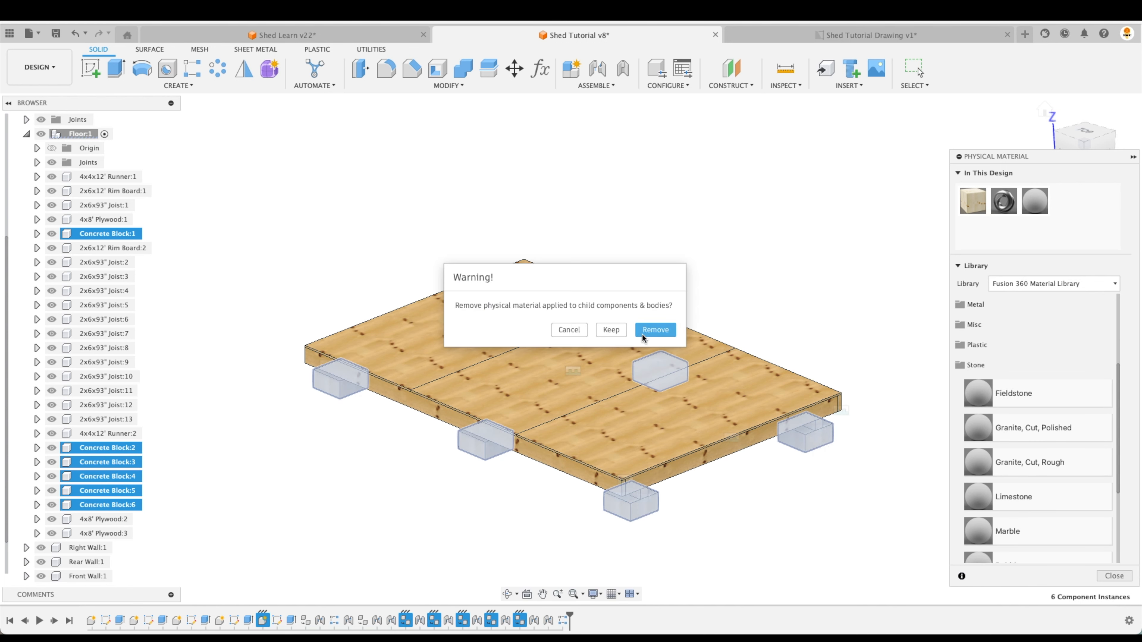
left_click(656, 330)
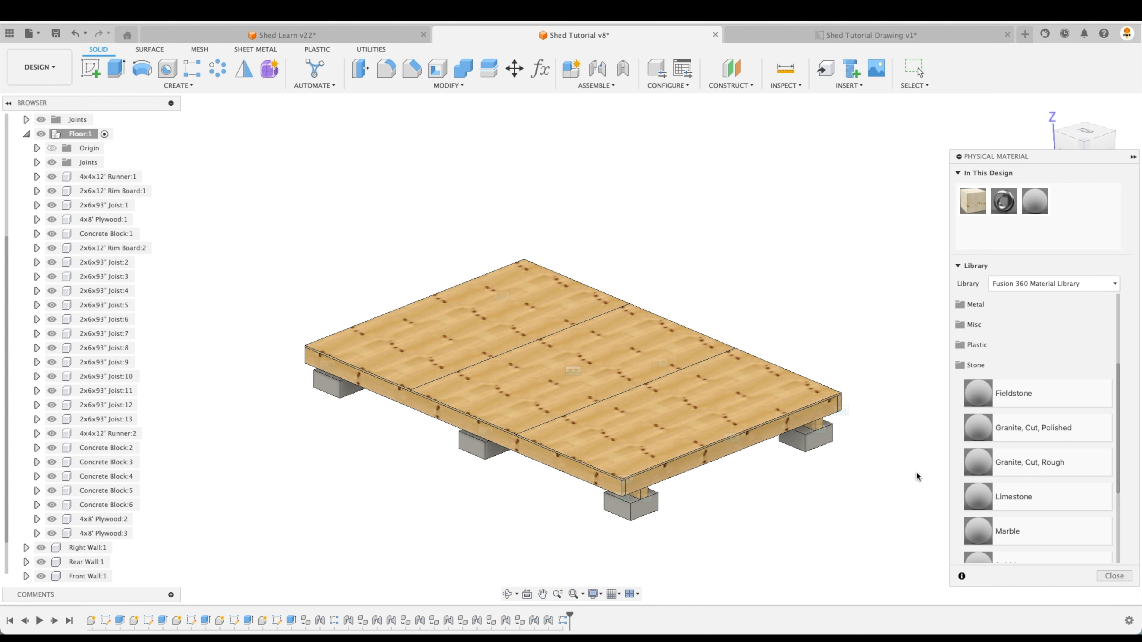
scroll(909, 473, "down", 5, "shift")
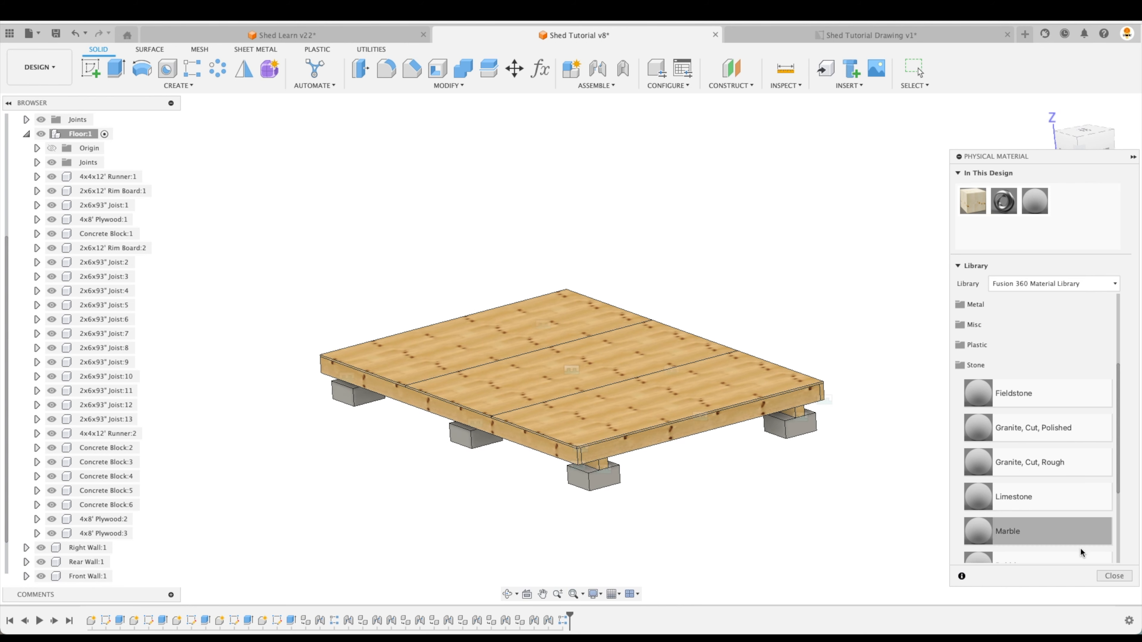
left_click(1117, 576)
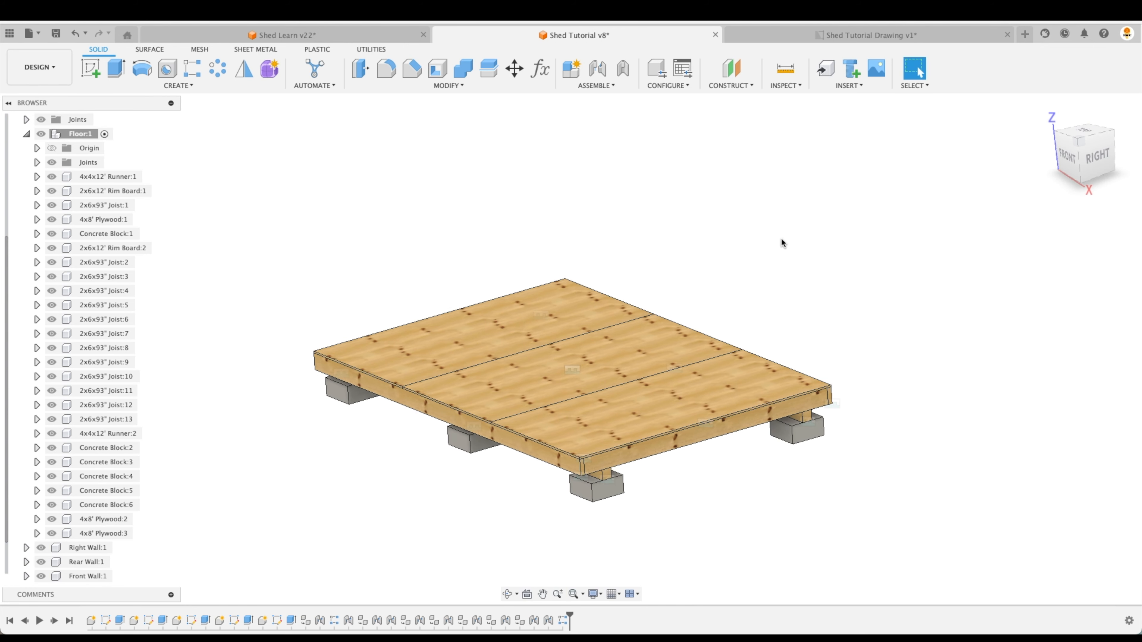
Find the Concrete appearance in the appearance library and apply it to all six concrete blocks
key("a")
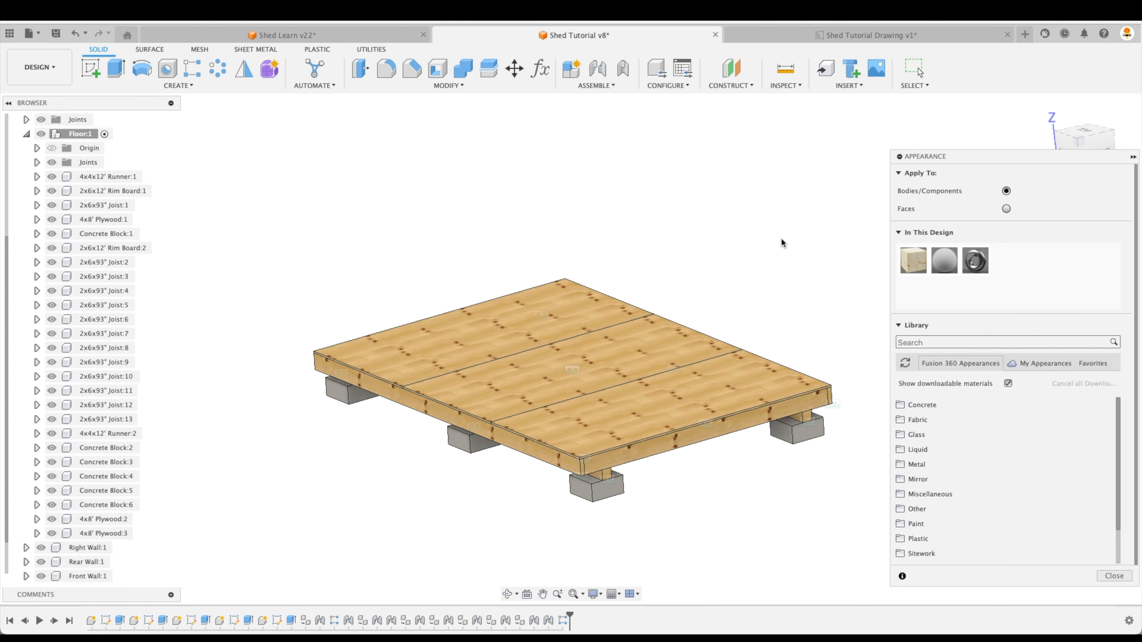
left_click(949, 341)
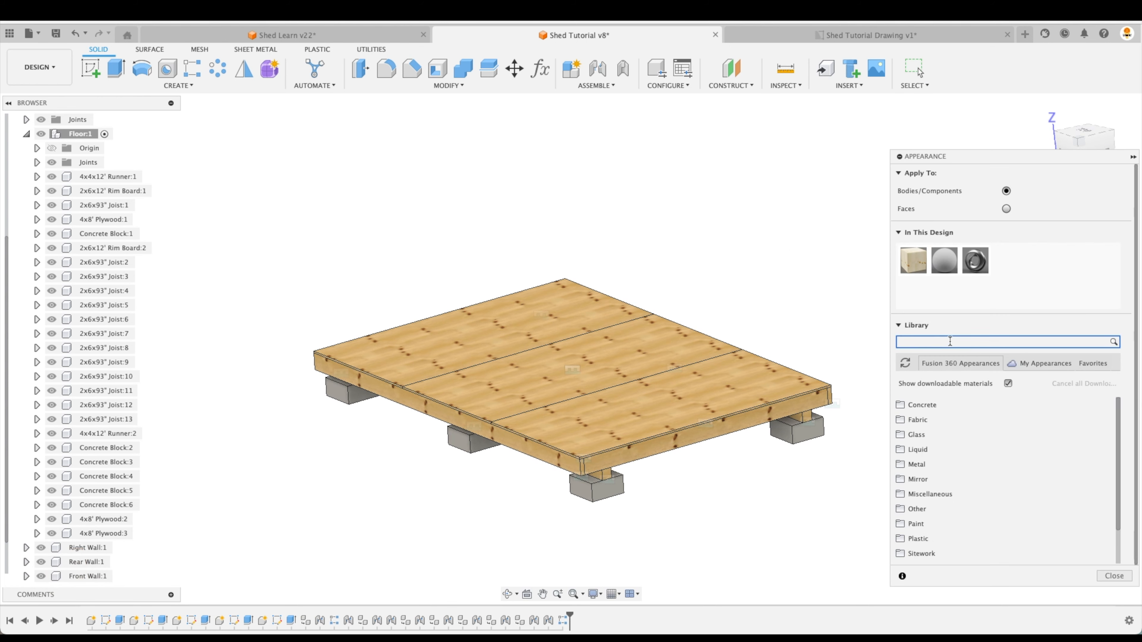
type("con")
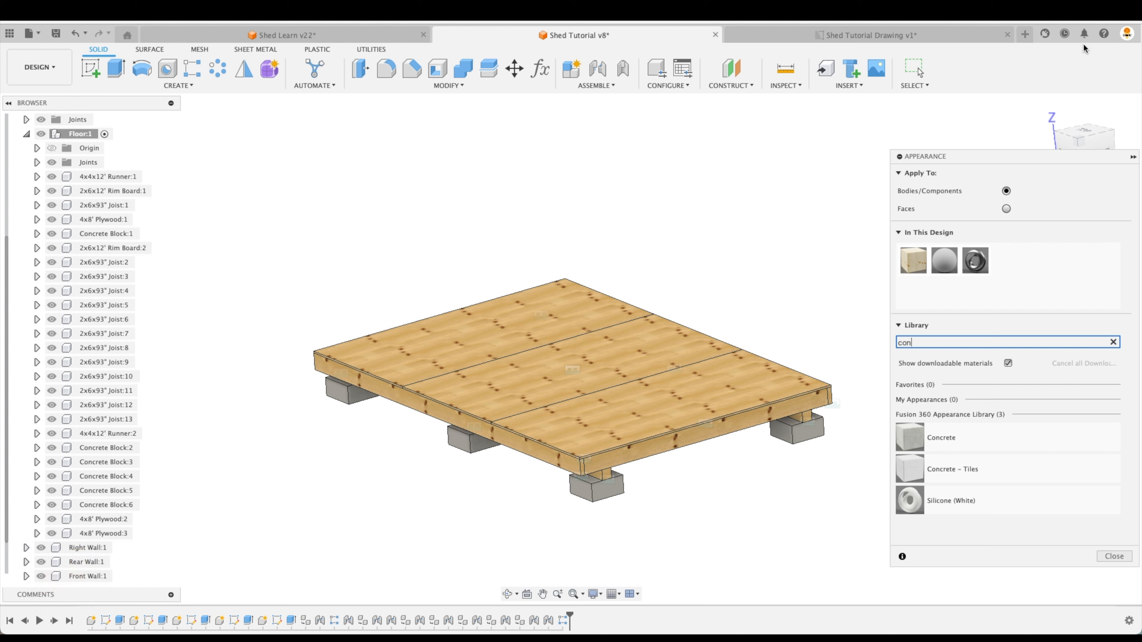
left_click_drag(939, 437, 109, 236)
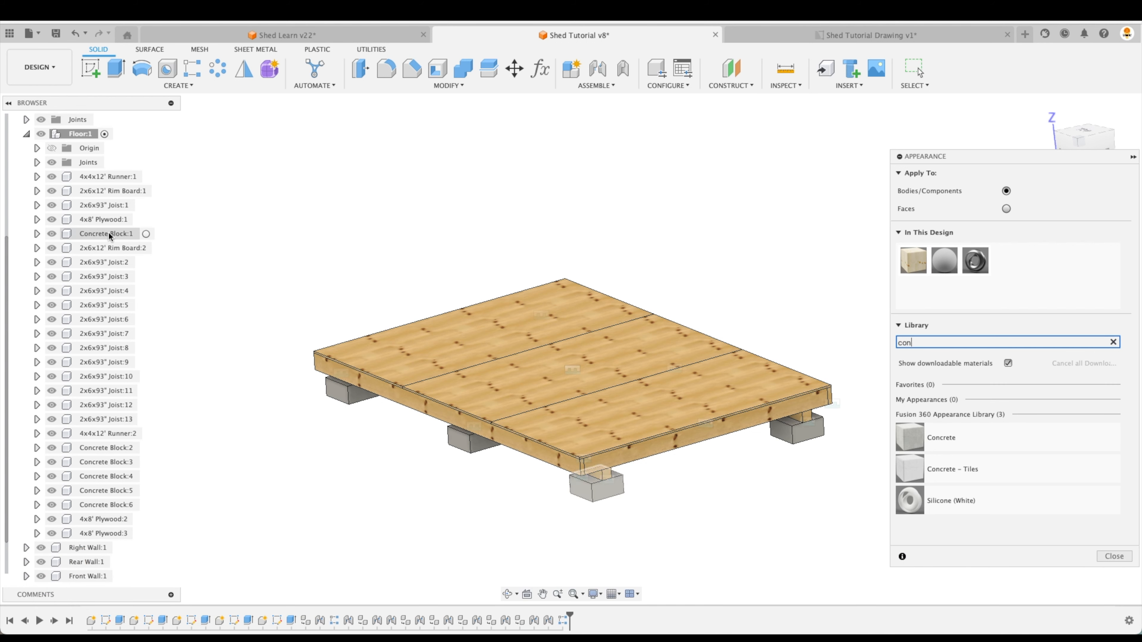
left_click(112, 234)
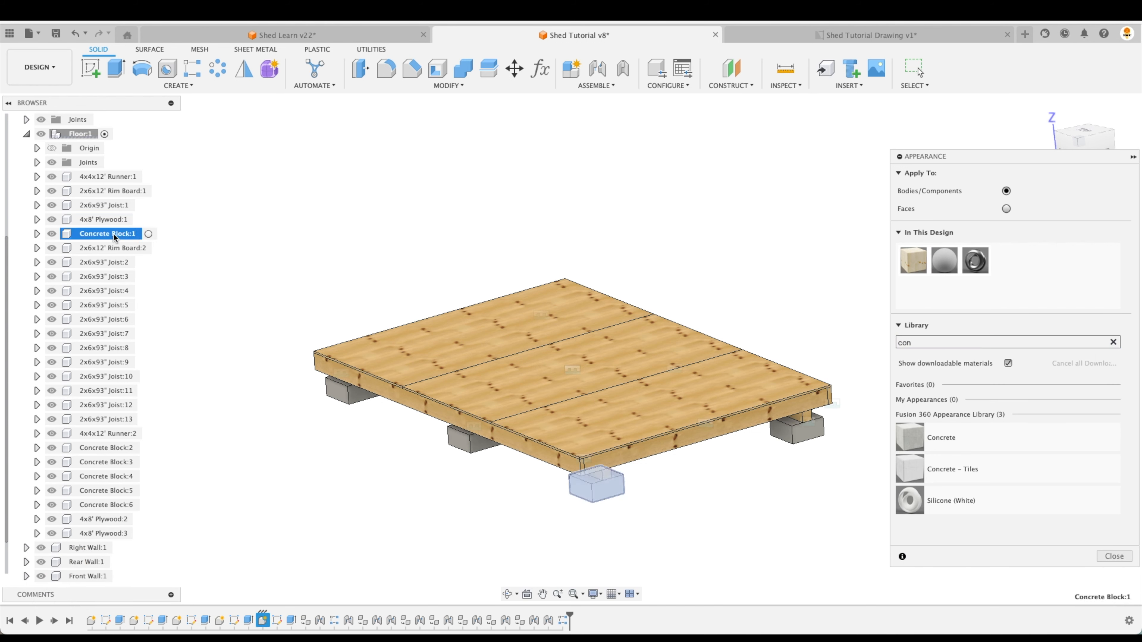
left_click(106, 448, "super")
left_click(107, 462, "super")
left_click(106, 477, "super")
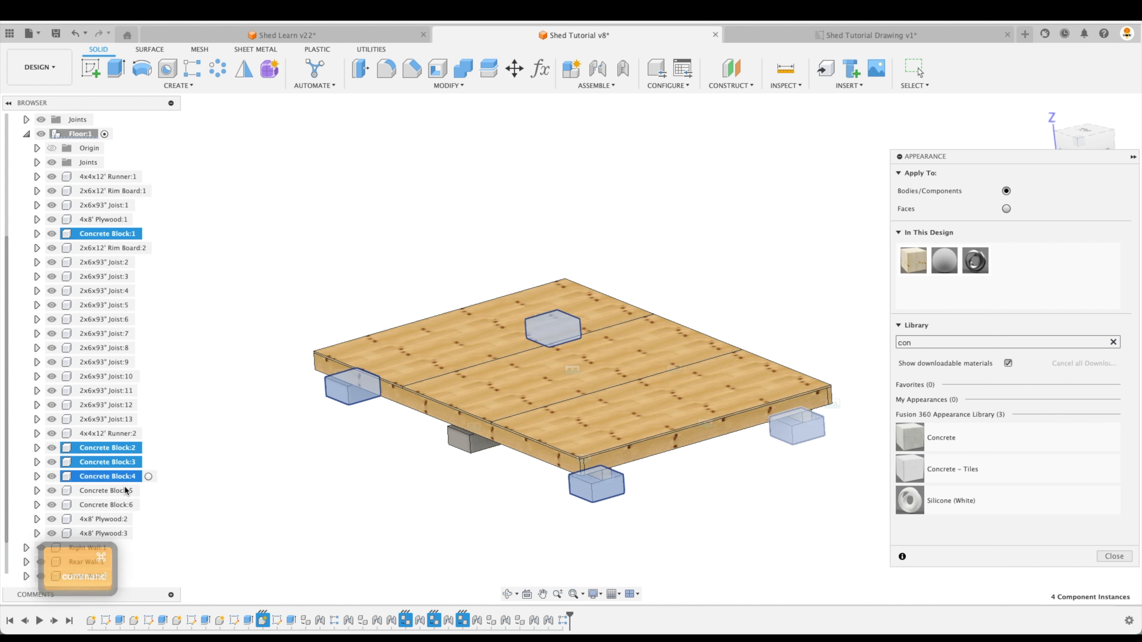
left_click(107, 491, "super")
left_click(107, 505, "super")
left_click_drag(1011, 437, 809, 440)
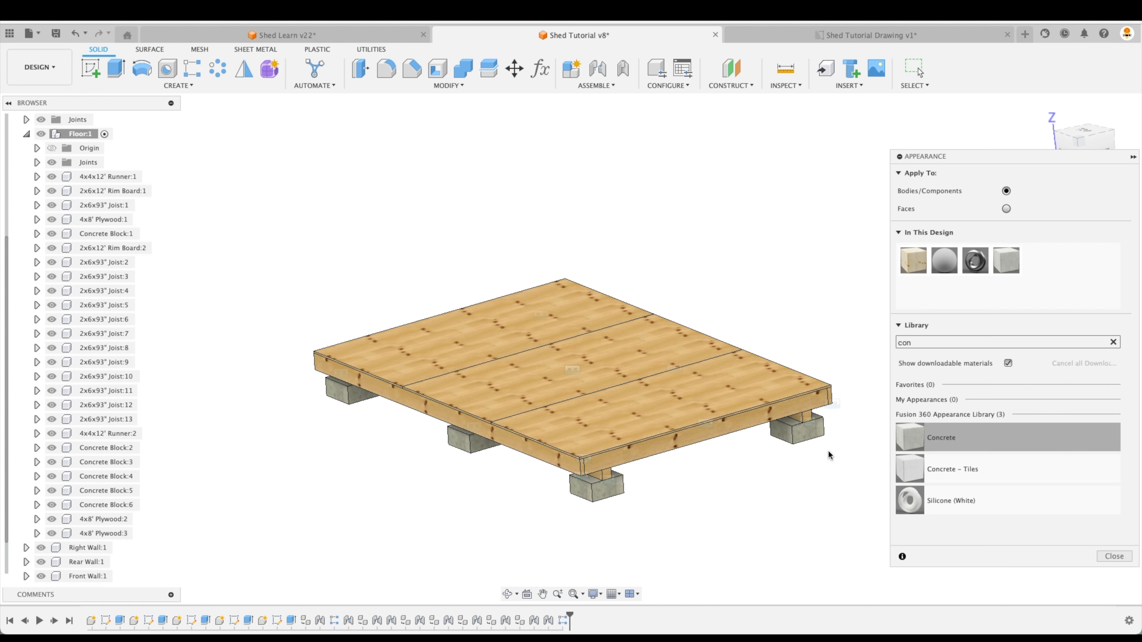
left_click(1113, 556)
Collapse the Floor component in the browser and save the design with the version description User Saved
scroll(809, 468, "up", 2)
middle_click_drag(806, 472, 852, 435, "shift")
left_click(1040, 113)
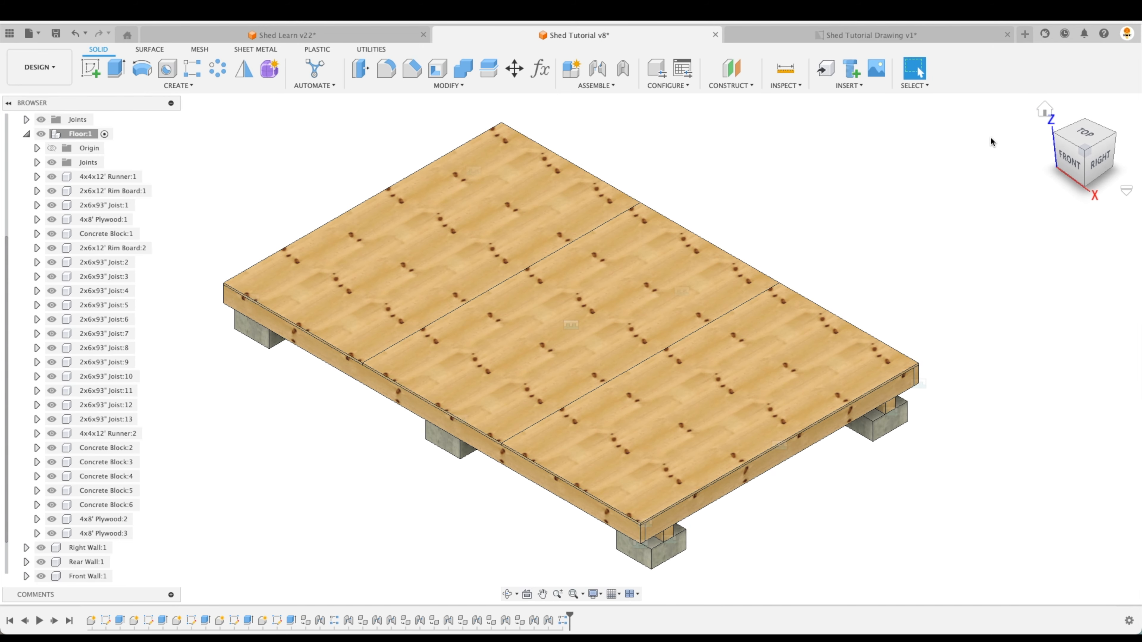
left_click(27, 136)
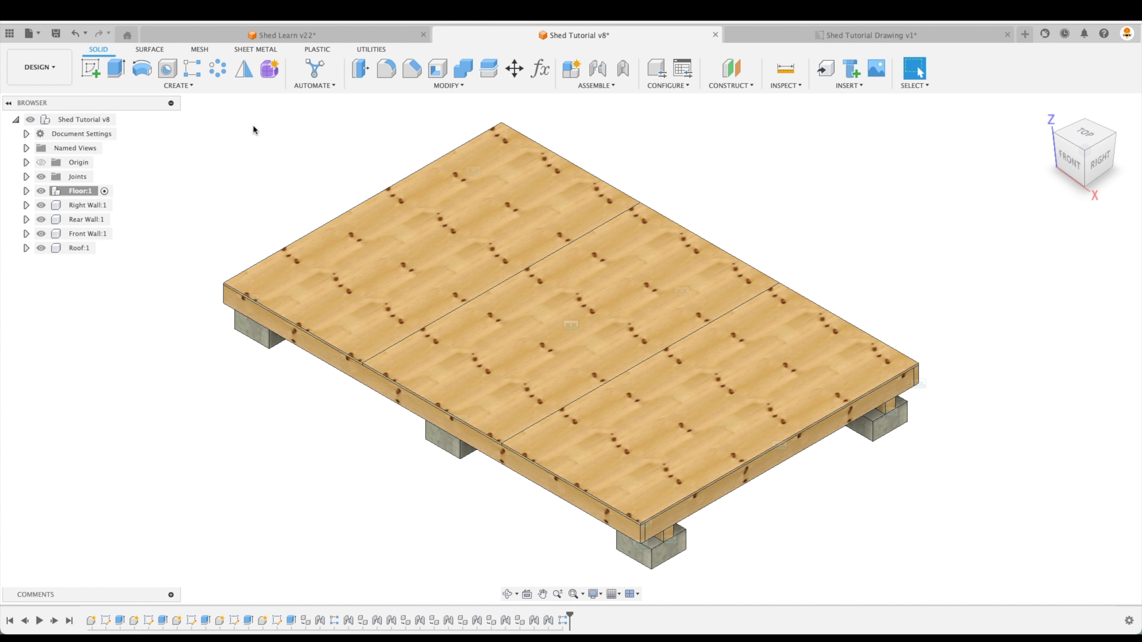
left_click(56, 33)
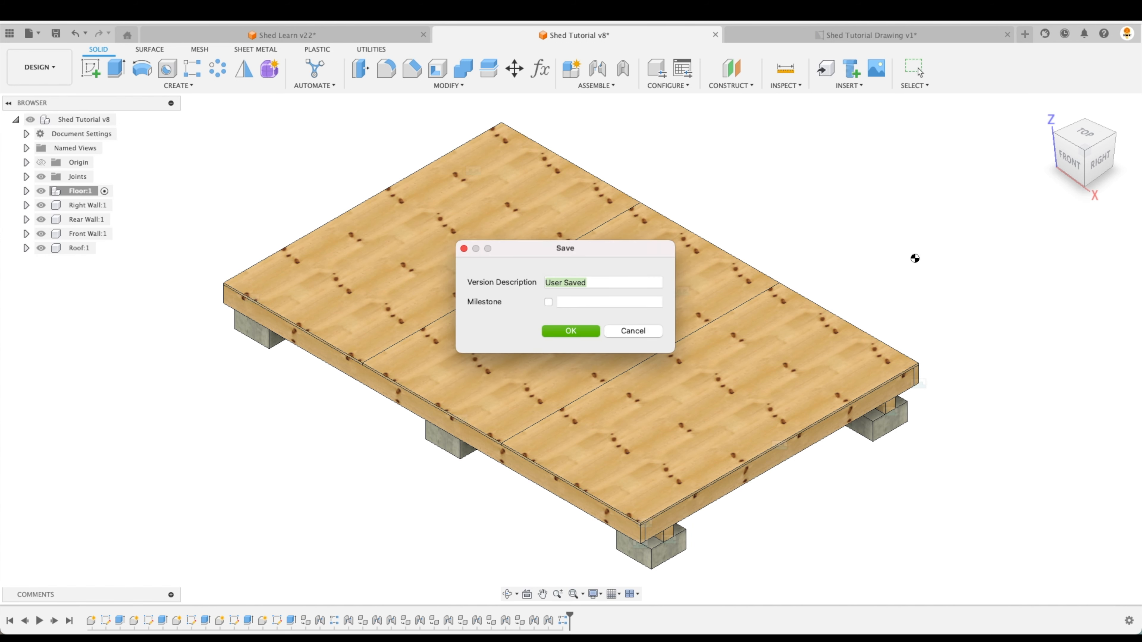
left_click(571, 332)
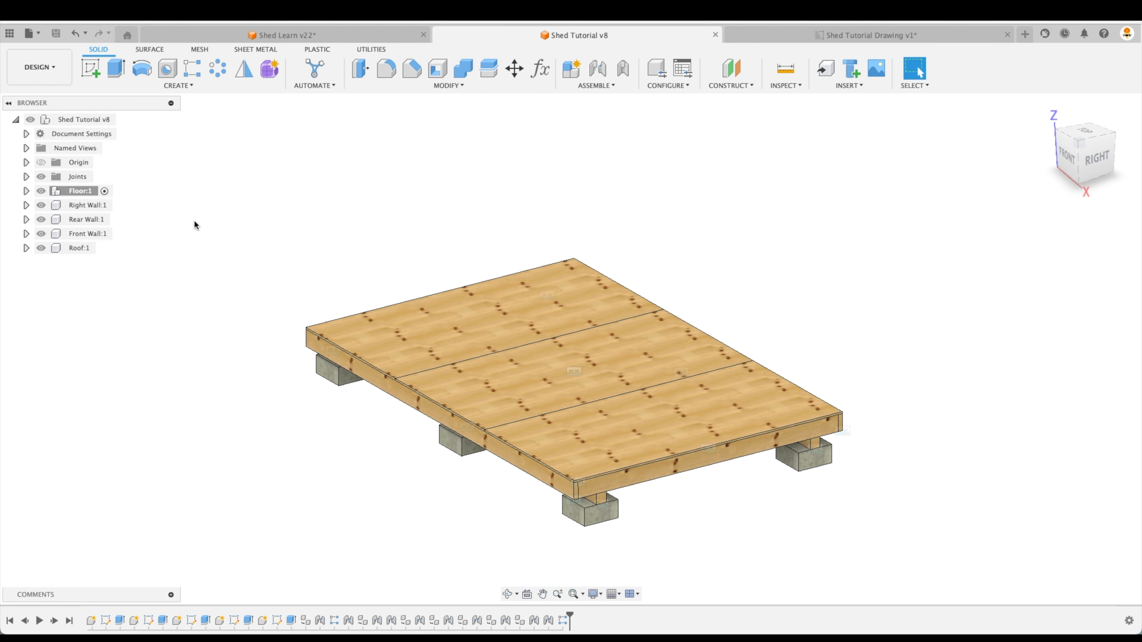
Activate the Rear Wall component, hide the Floor component, and expand Rear Wall's contents
left_click(89, 219)
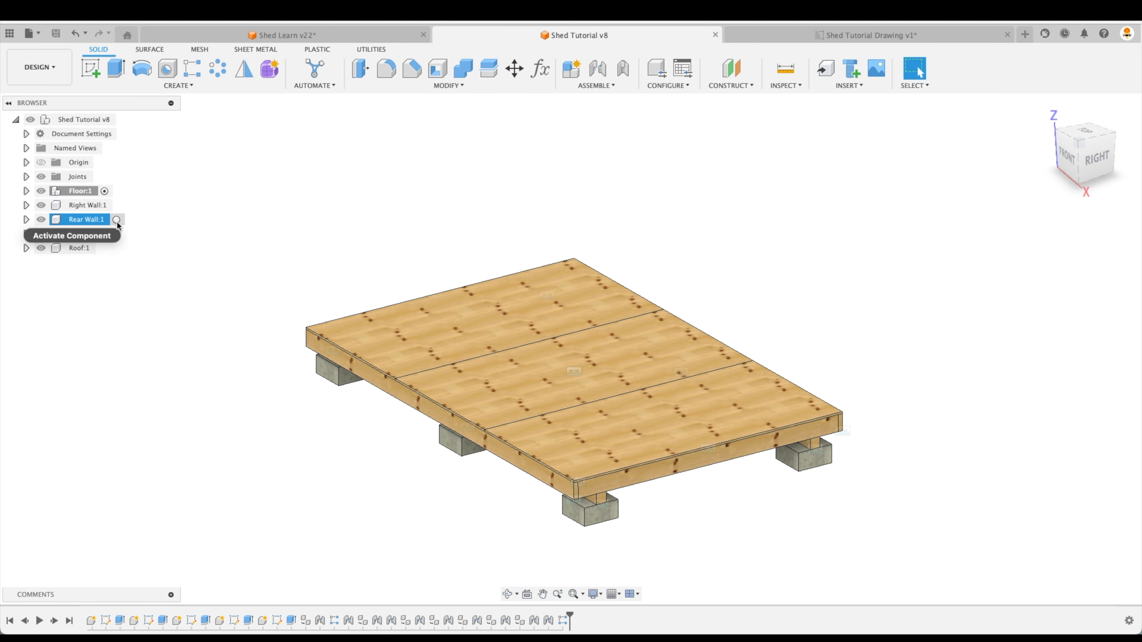
left_click(118, 220)
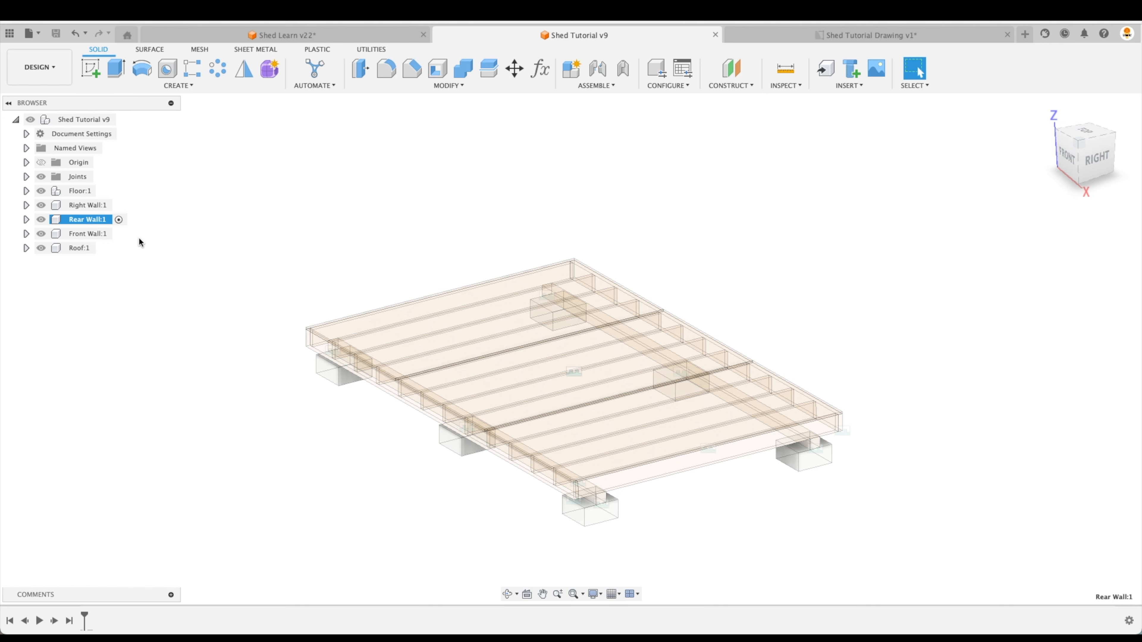
left_click(41, 193)
left_click(42, 192)
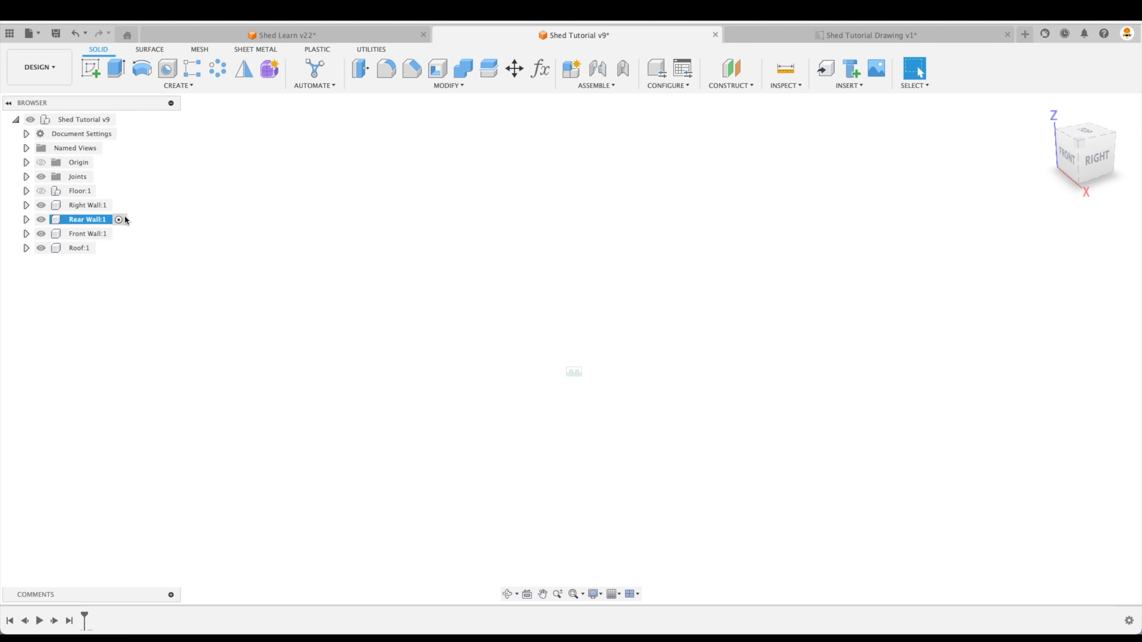
left_click(26, 220)
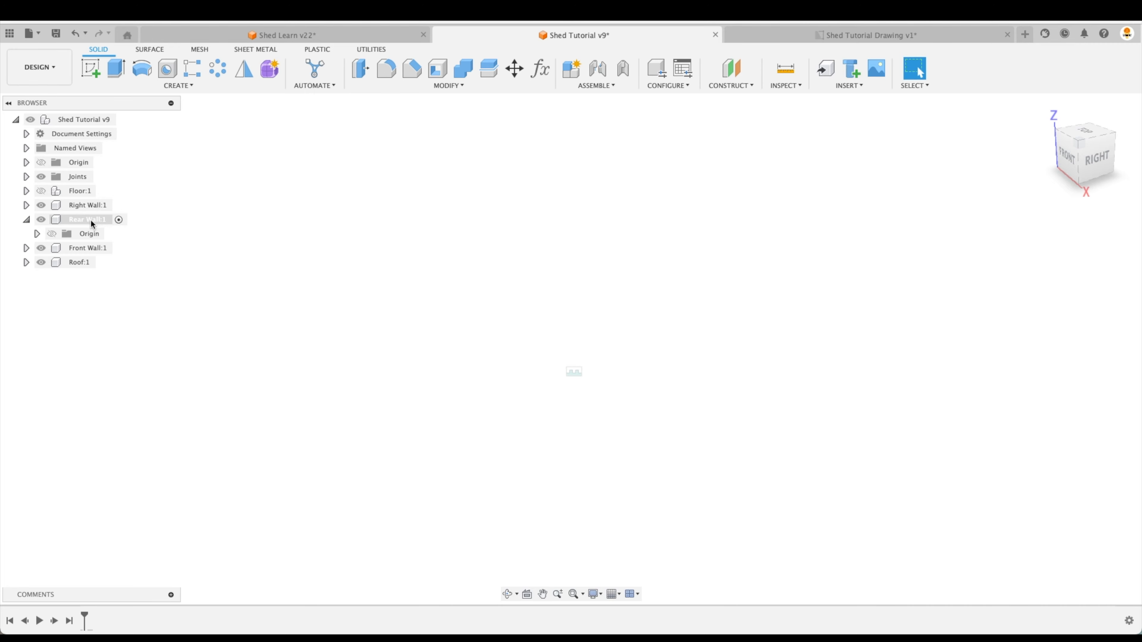
Create an internal standard component named Sole/Top Plate inside Rear Wall
right_click(91, 223)
left_click(133, 257)
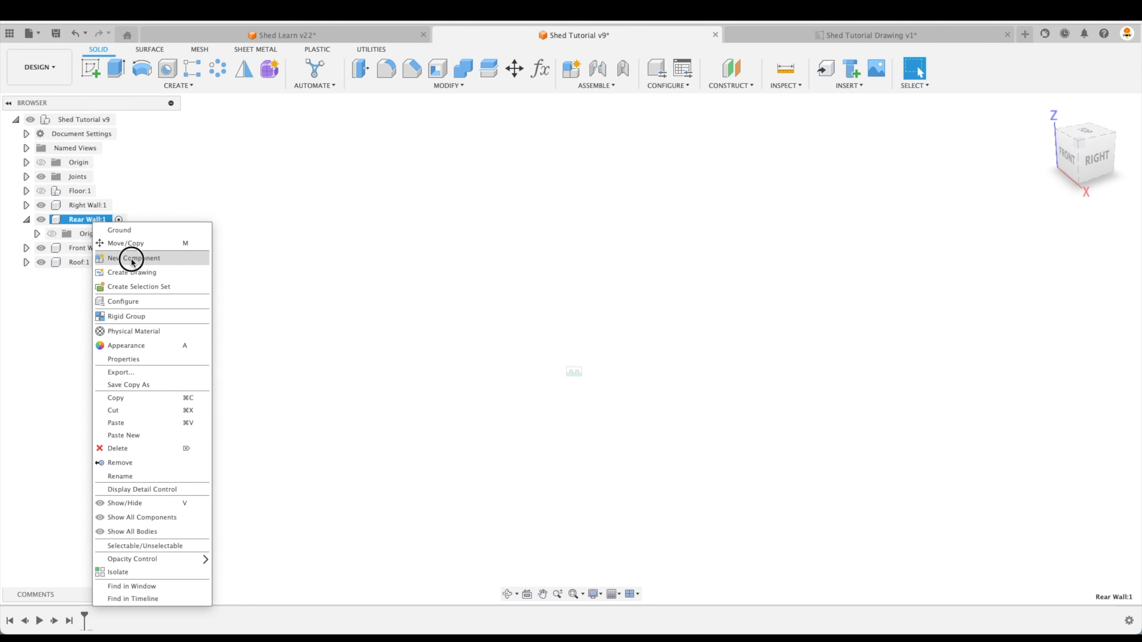
double_click(1027, 226)
type("So")
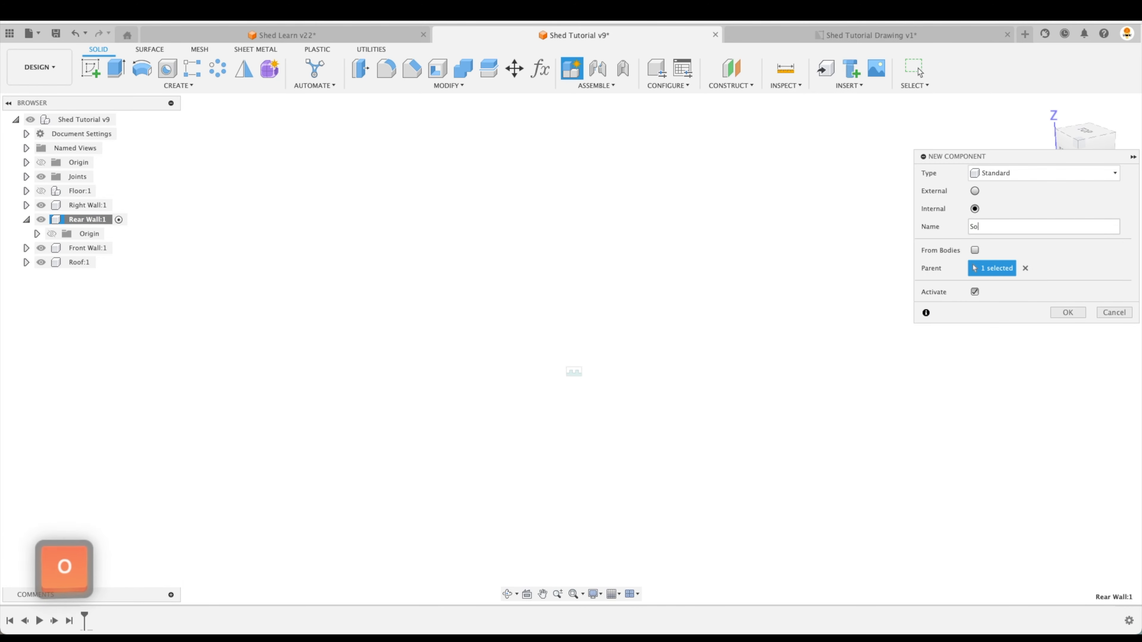
type("le/Top Plate")
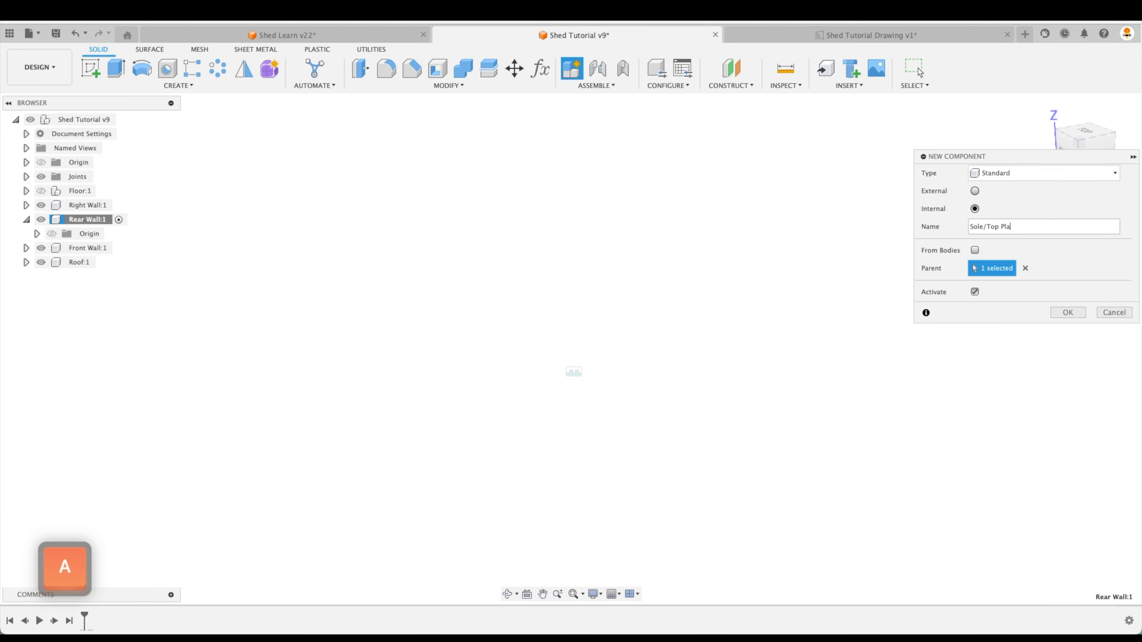
key("Return")
Create an internal standard component named Stud inside Rear Wall
right_click(87, 220)
left_click(144, 270)
double_click(989, 227)
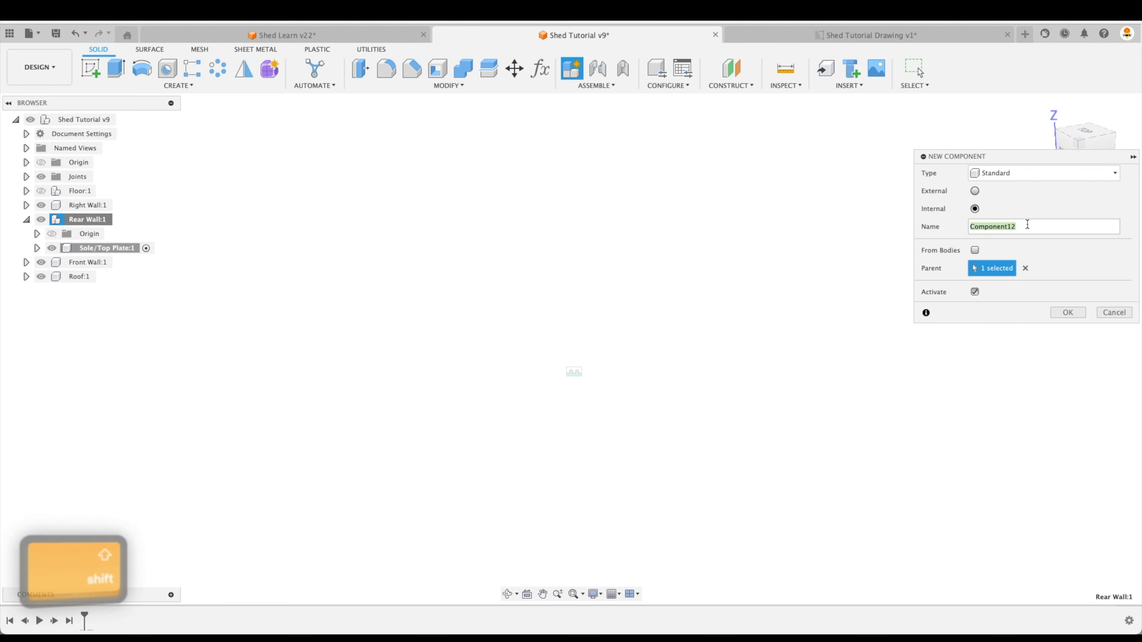
type("Stud")
key("Return")
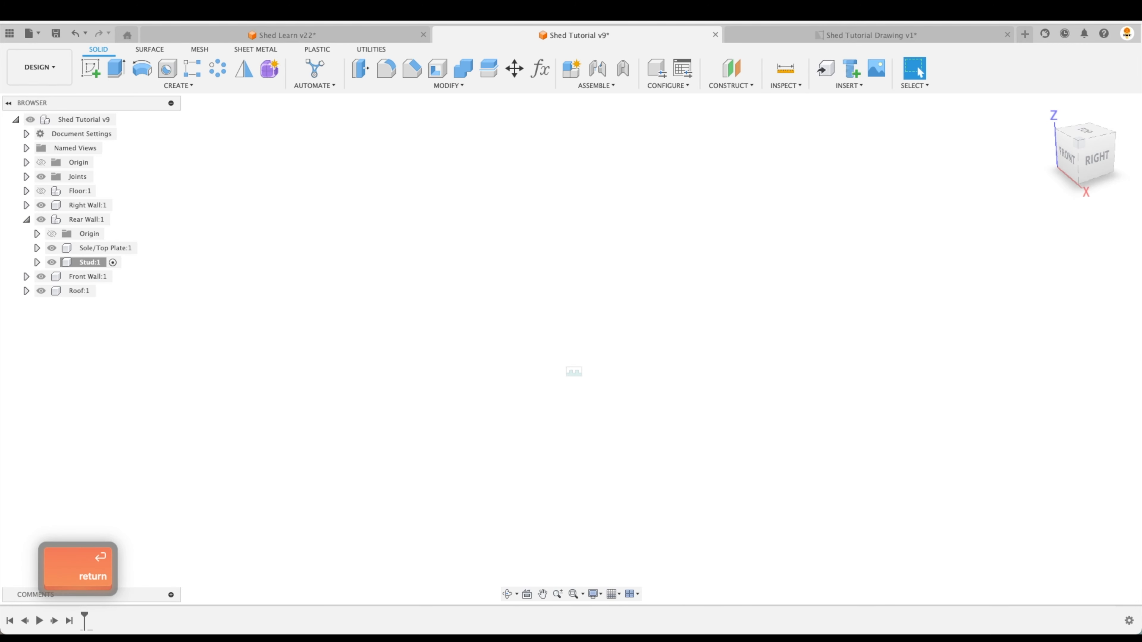
Create an internal standard component named Filler Blocks inside Rear Wall
right_click(89, 220)
left_click(135, 272)
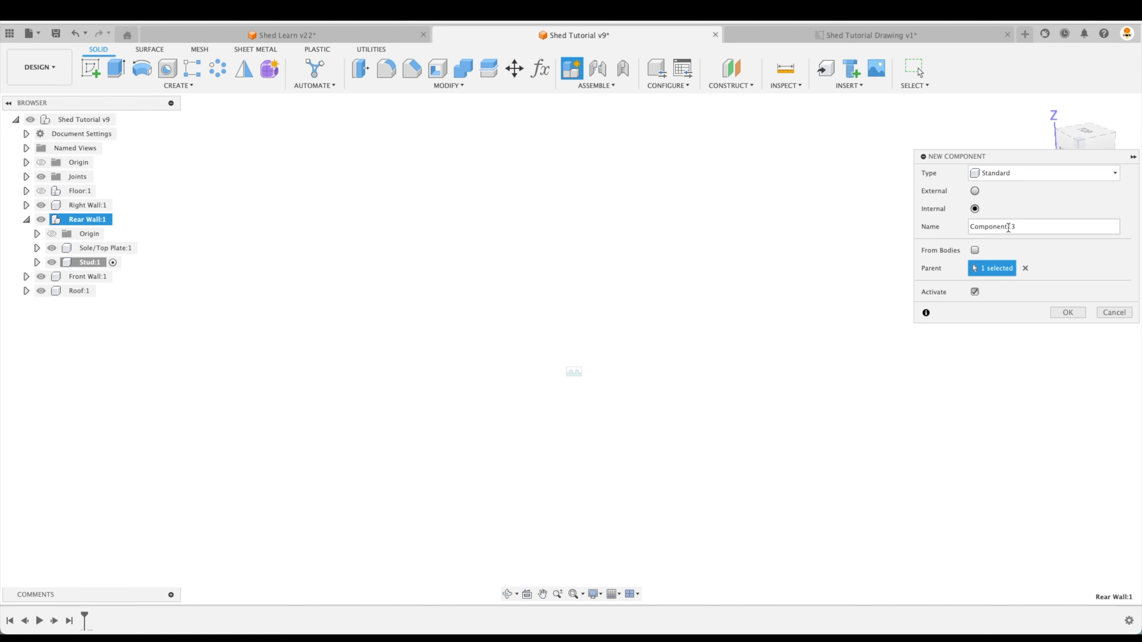
double_click(1024, 227)
type("Fill")
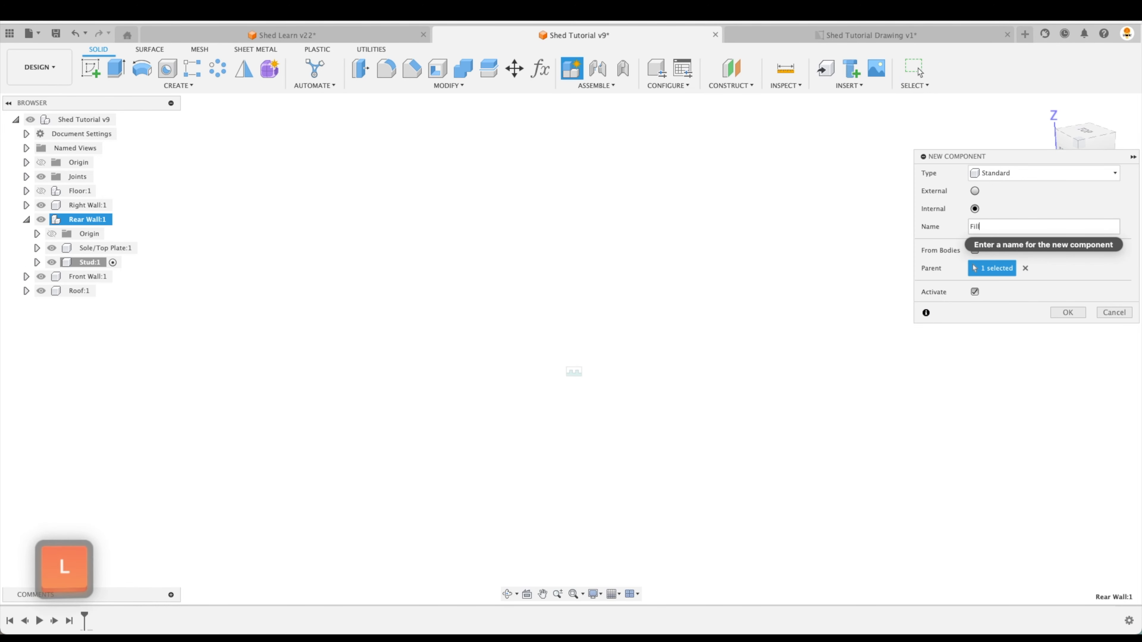
type("er Blocks")
key("Return")
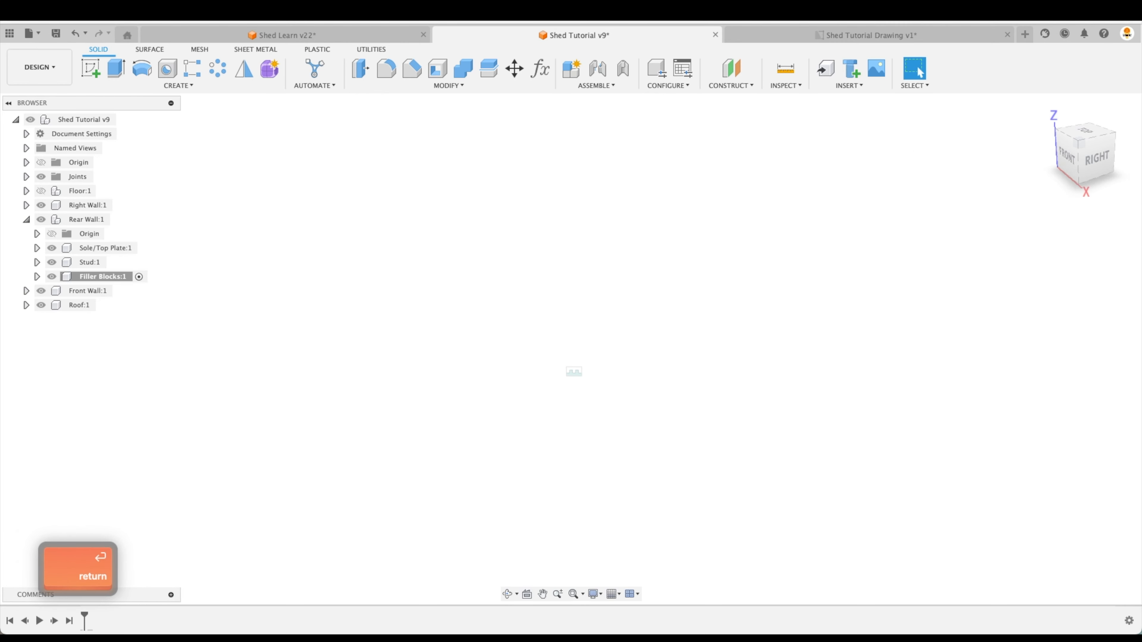
Rename the Filler Blocks component to Filler Block and activate the Sole/Top Plate component
double_click(118, 276)
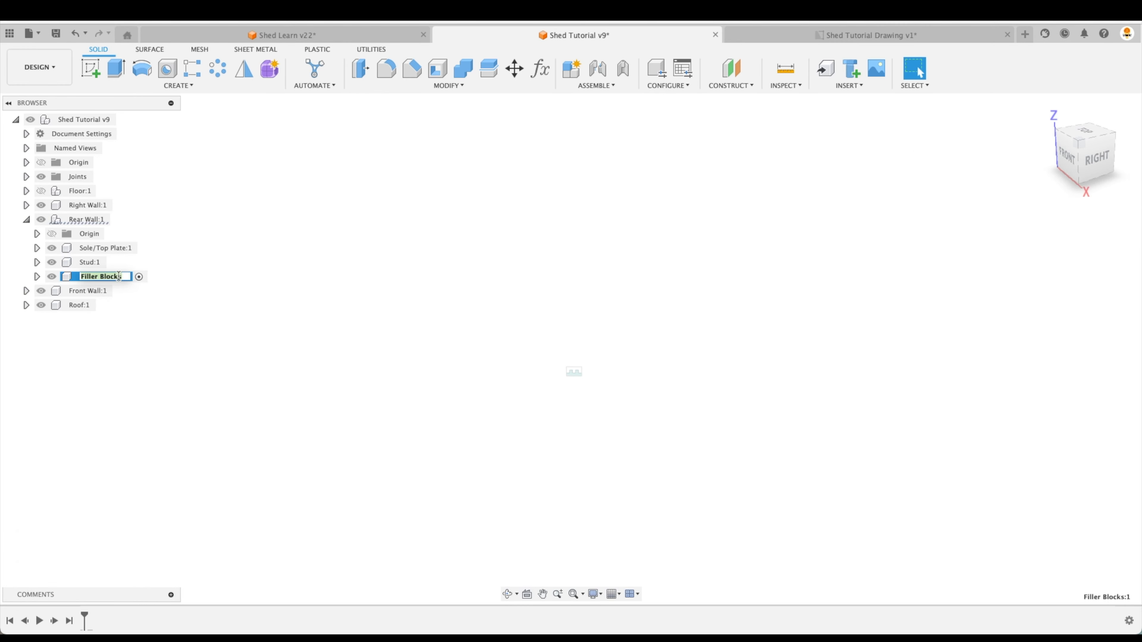
key("BackSpace")
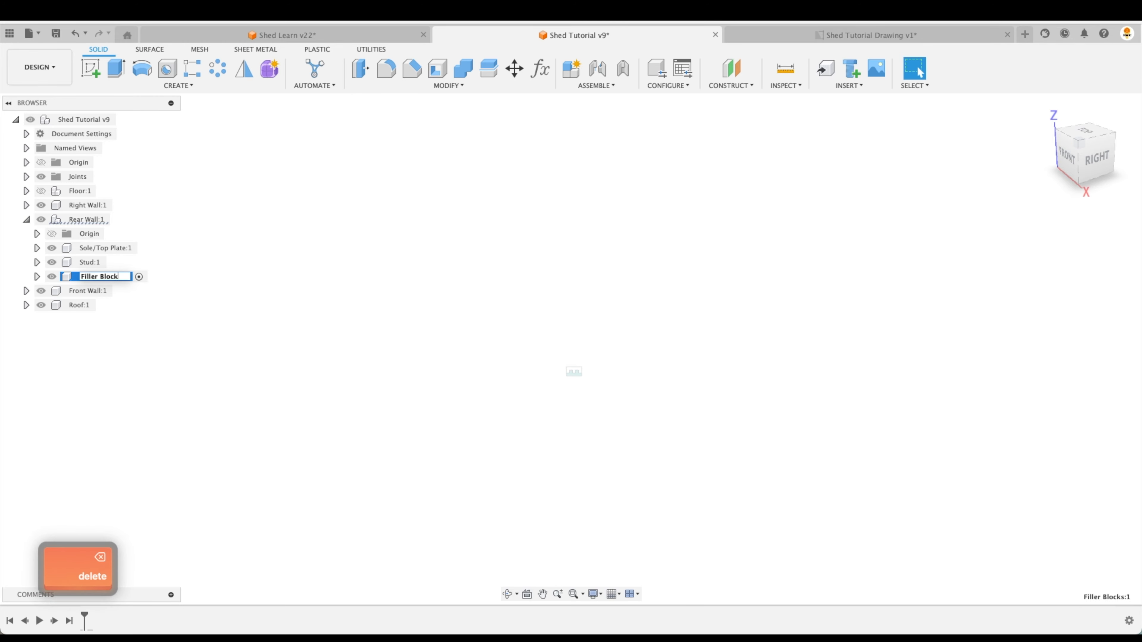
key("Return")
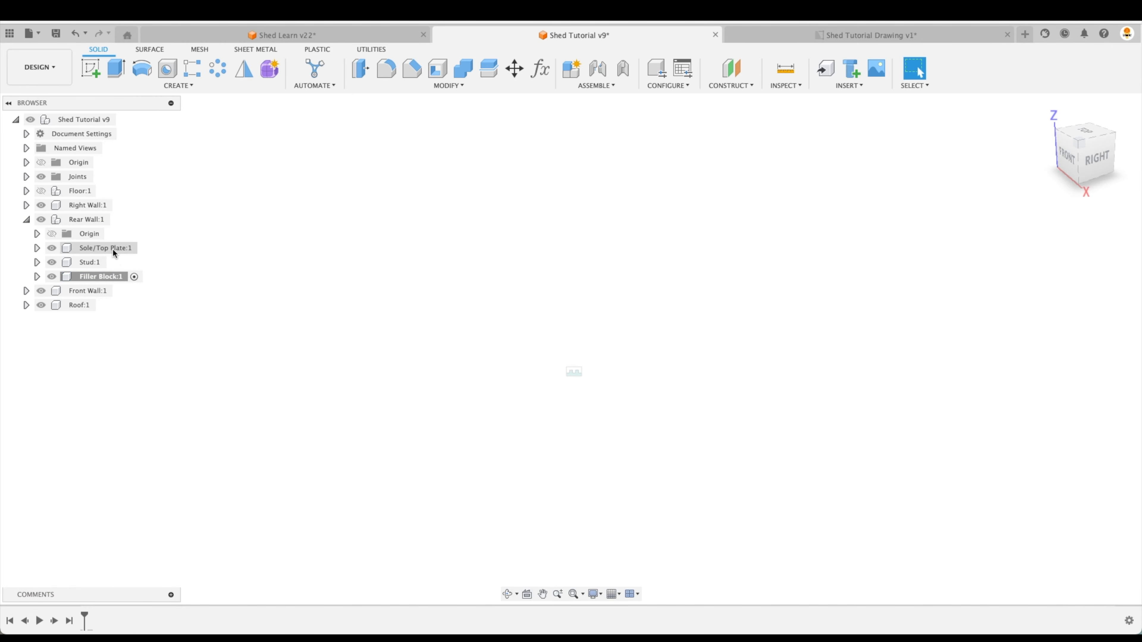
left_click(116, 249)
left_click(144, 248)
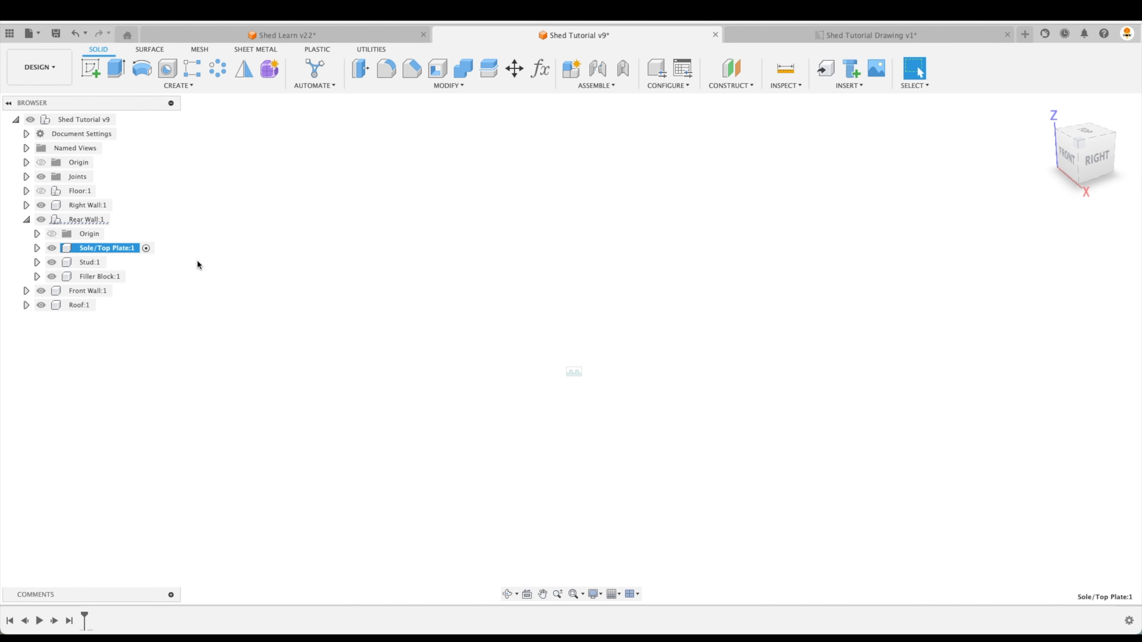
Sketch a center rectangle 3.5 in wide and 1.5 in high at the origin on the YZ plane in Sole/Top Plate
left_click(98, 79)
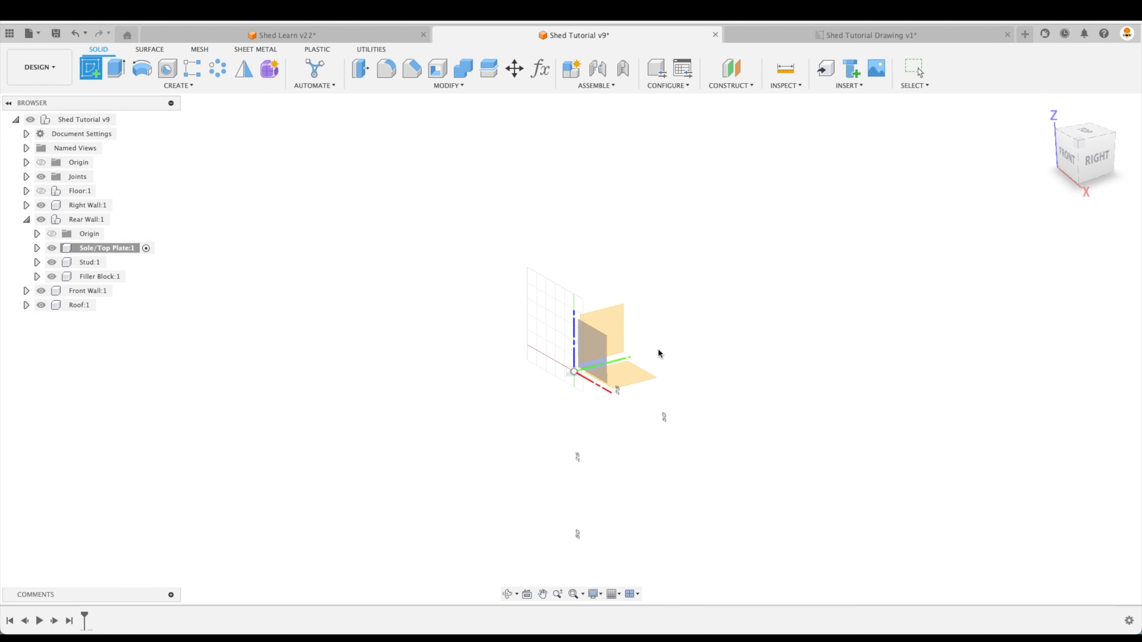
left_click(616, 327)
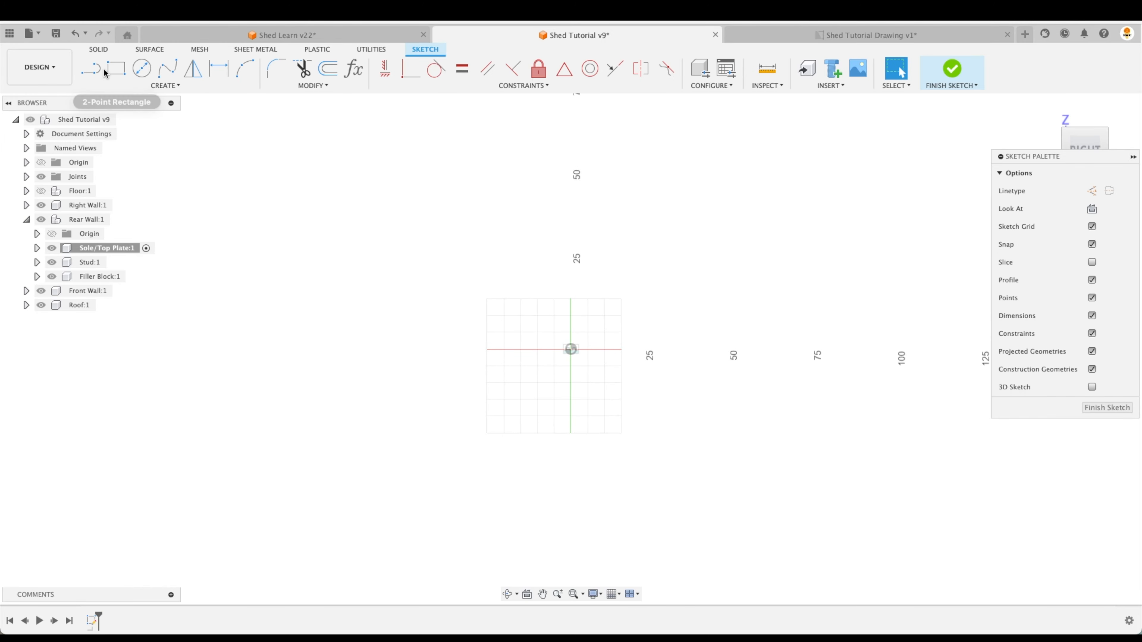
left_click(116, 68)
left_click(1092, 209)
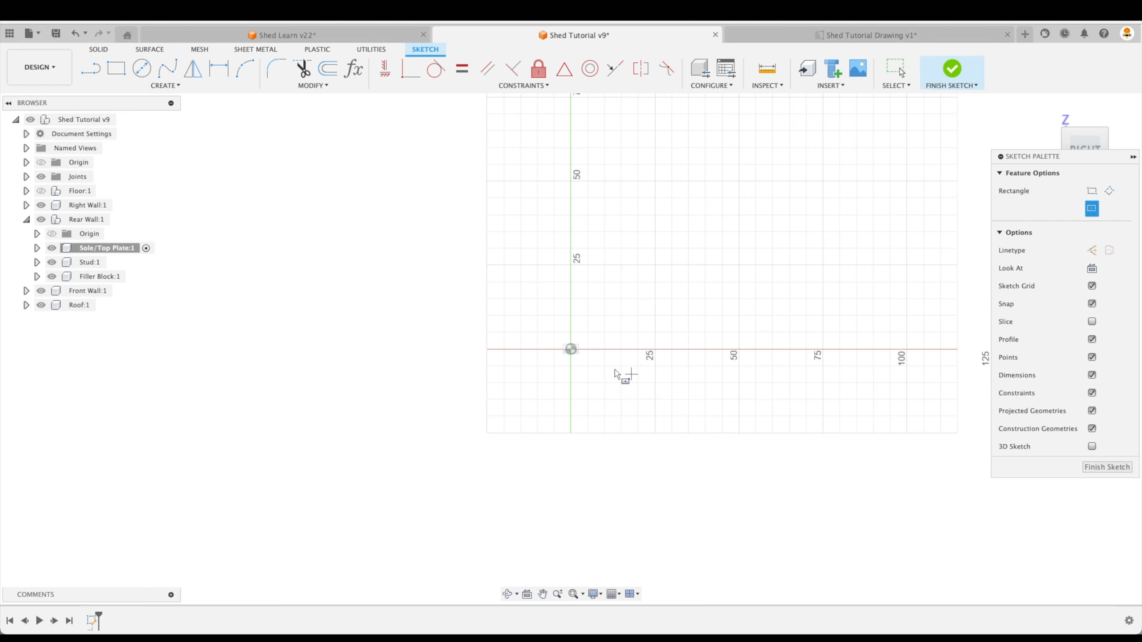
left_click(571, 350)
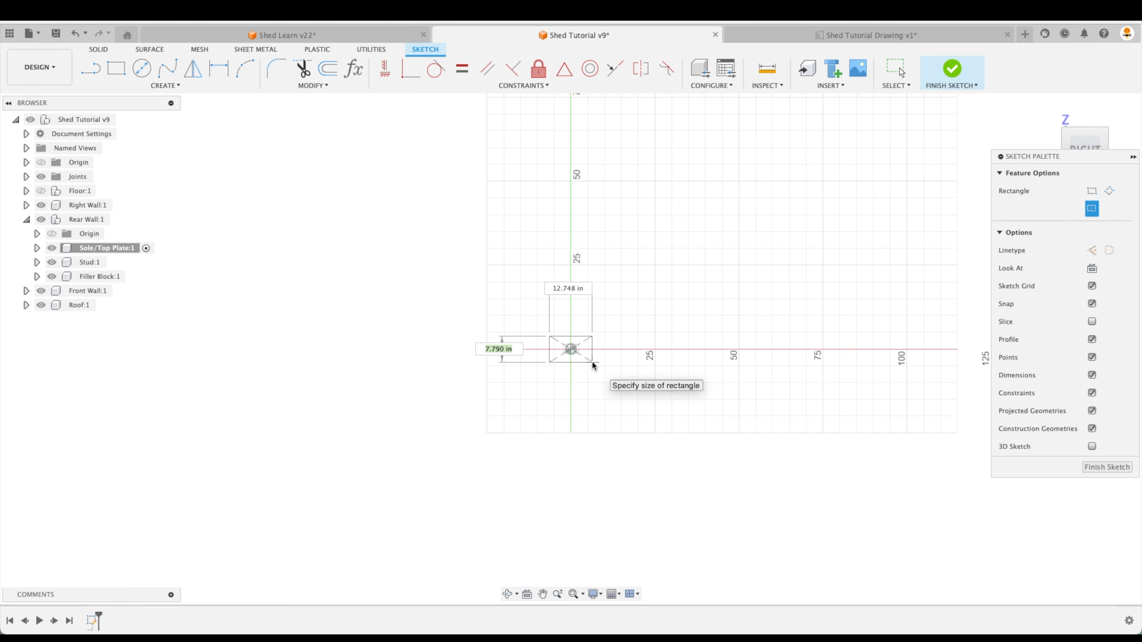
type("1.5")
key("Tab")
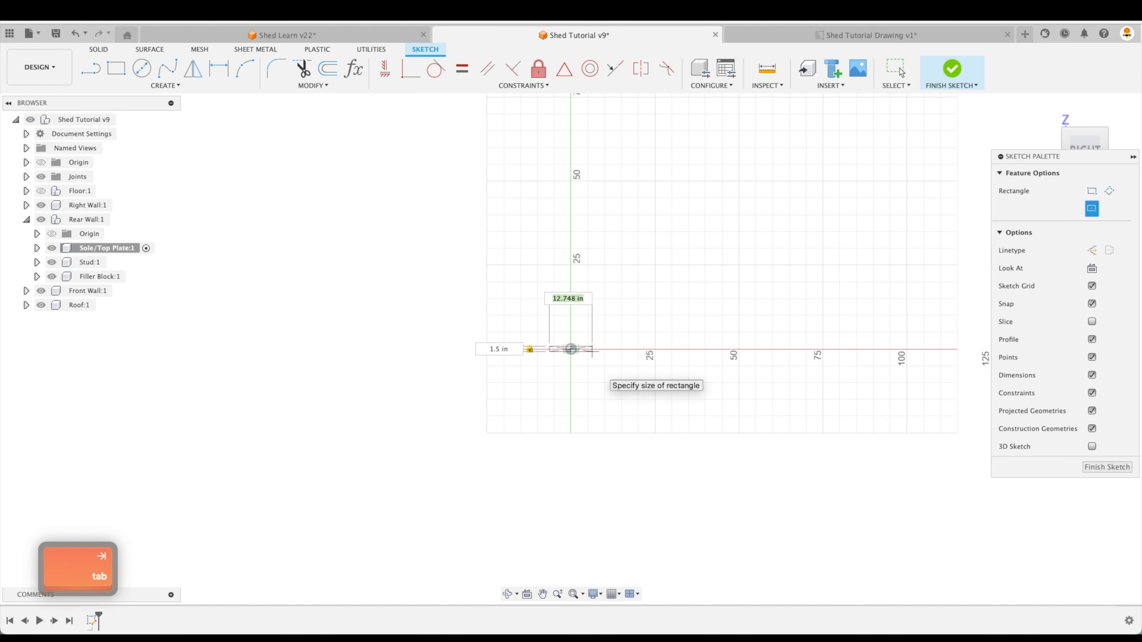
type("3.5")
key("Return")
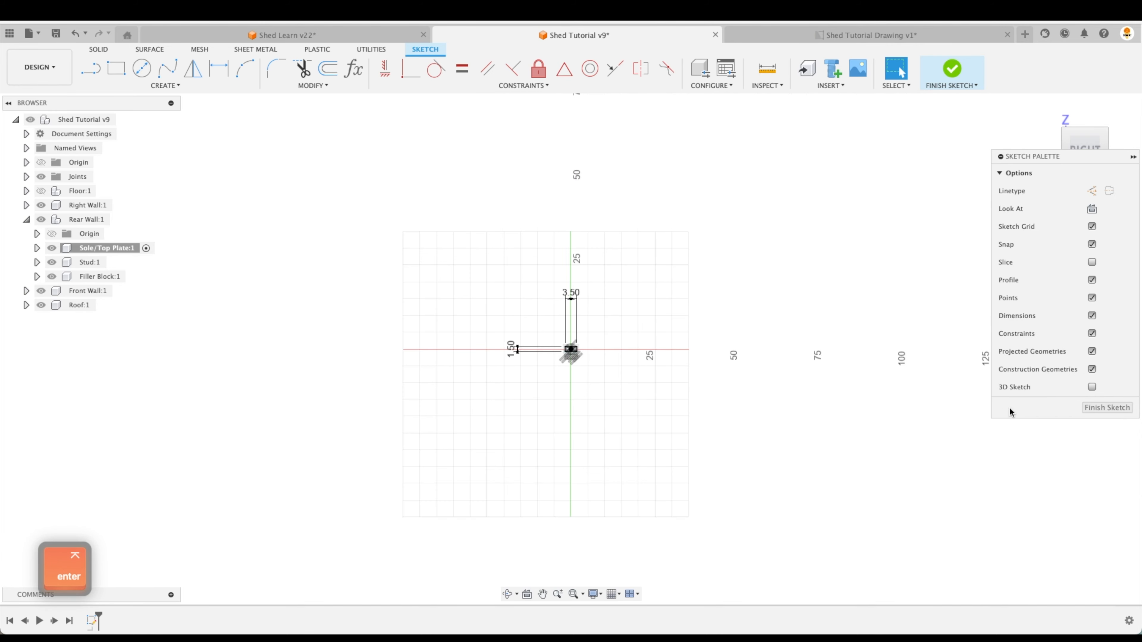
left_click(1103, 407)
Extrude the plate profile symmetrically as a new body with a whole length of 144 in
left_click(116, 70)
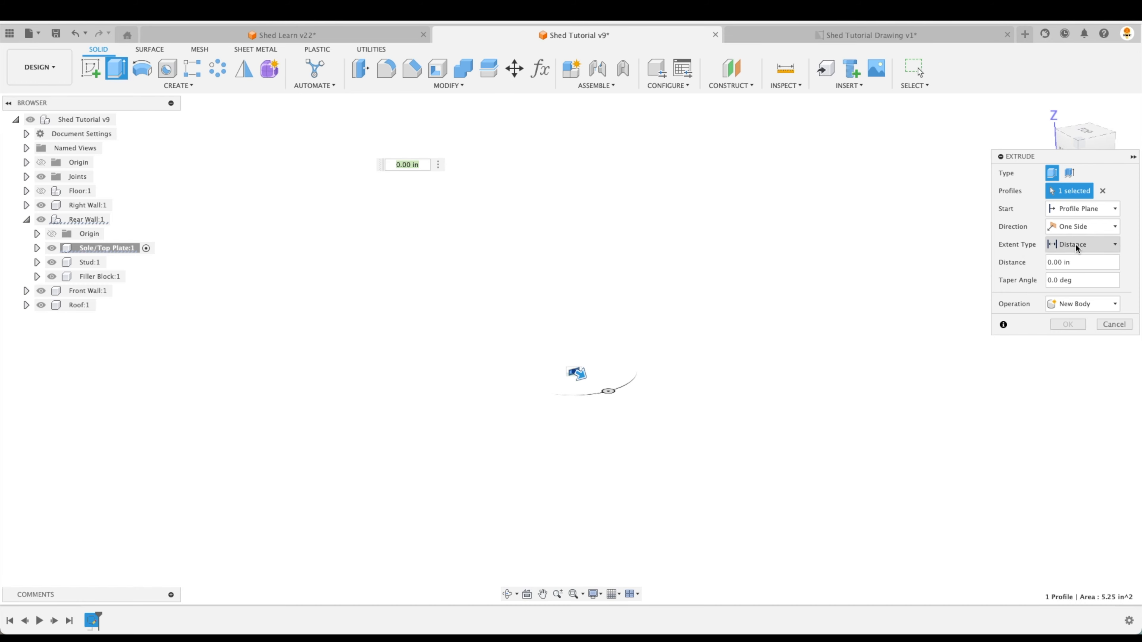
left_click(1083, 244)
left_click(1083, 227)
left_click(1090, 270)
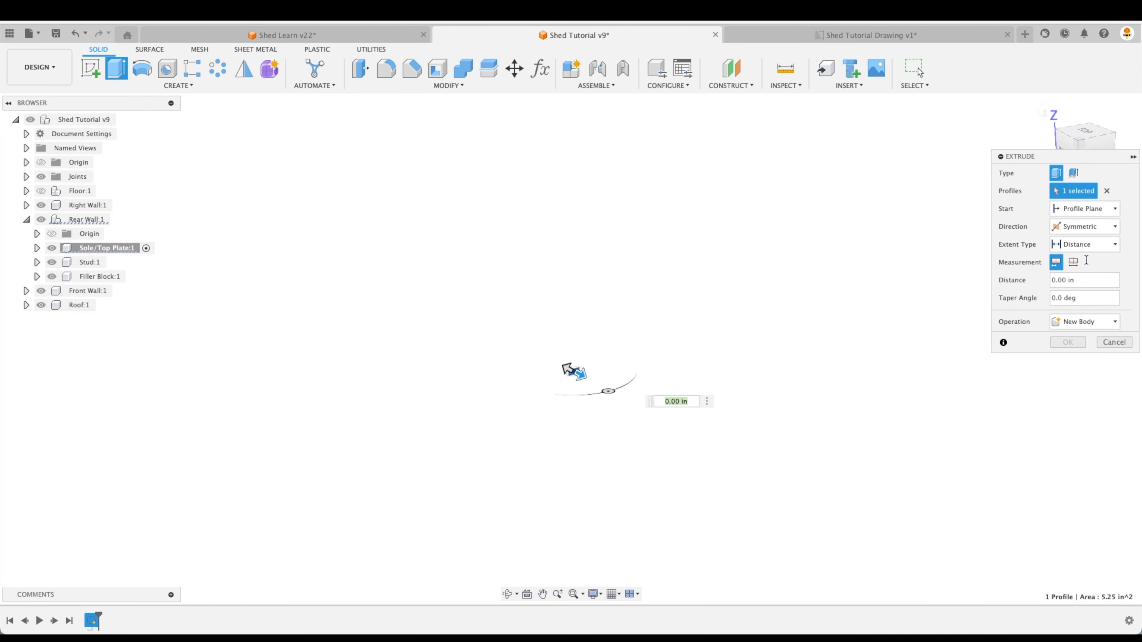
left_click(1079, 282)
type("144")
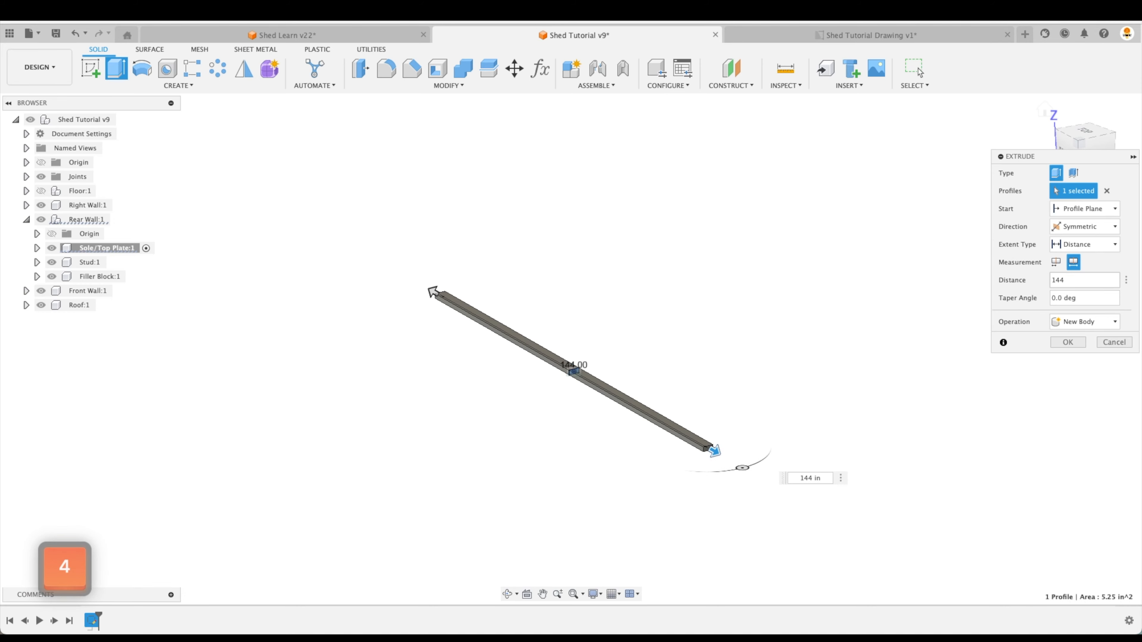
key("Return")
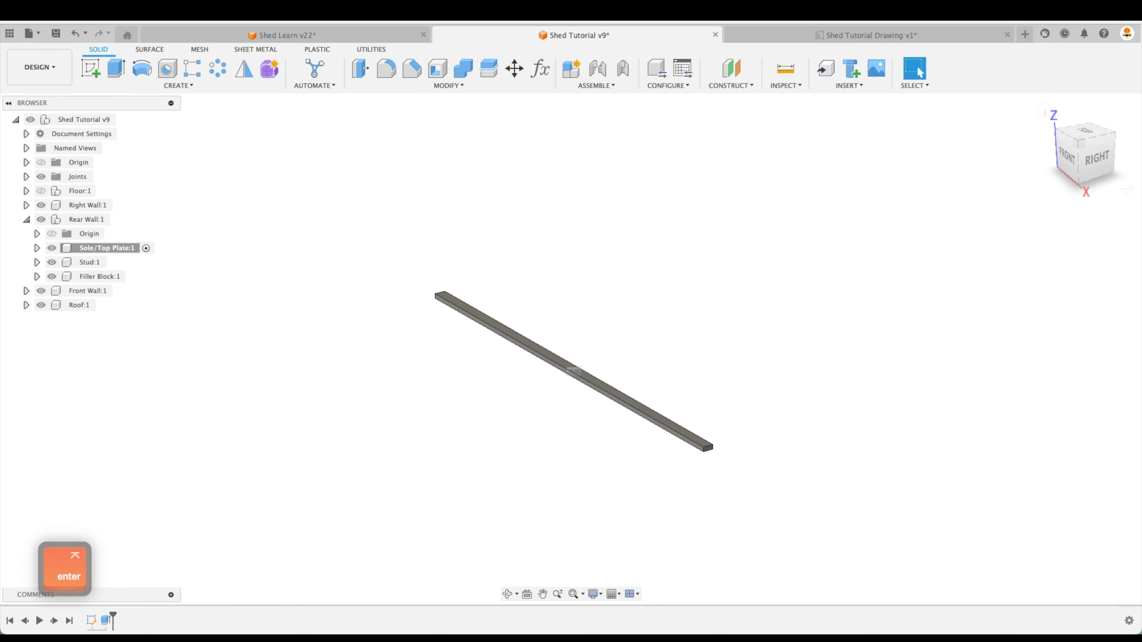
Activate the Stud component and start a center rectangle at the origin in a new sketch on the YZ plane
left_click(112, 262)
left_click(207, 262)
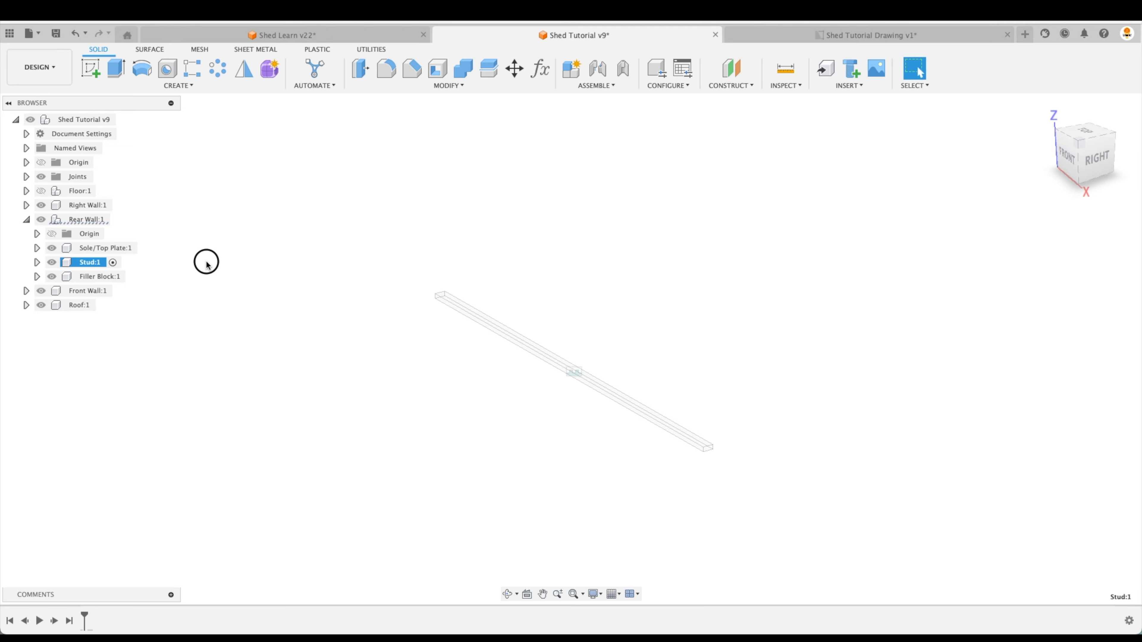
left_click(99, 71)
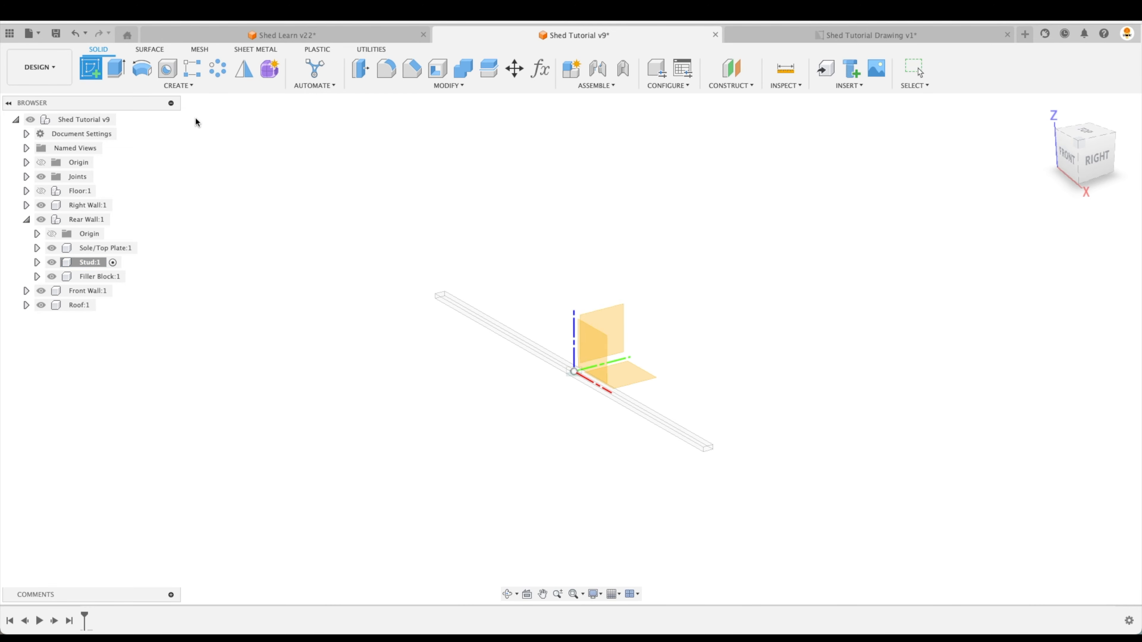
left_click(599, 346)
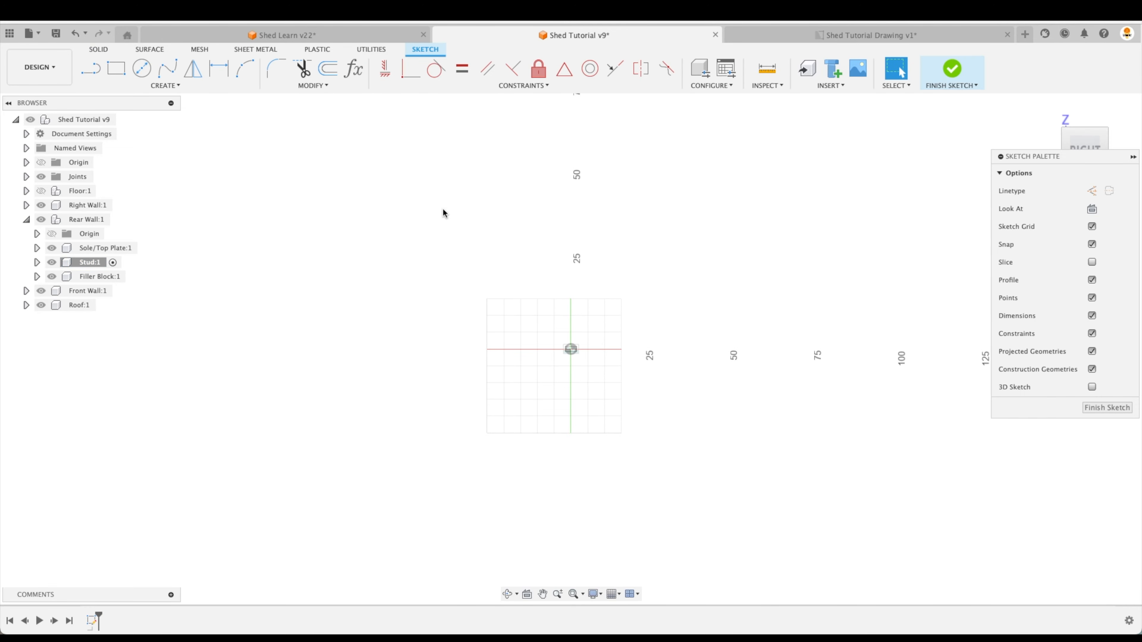
left_click(116, 69)
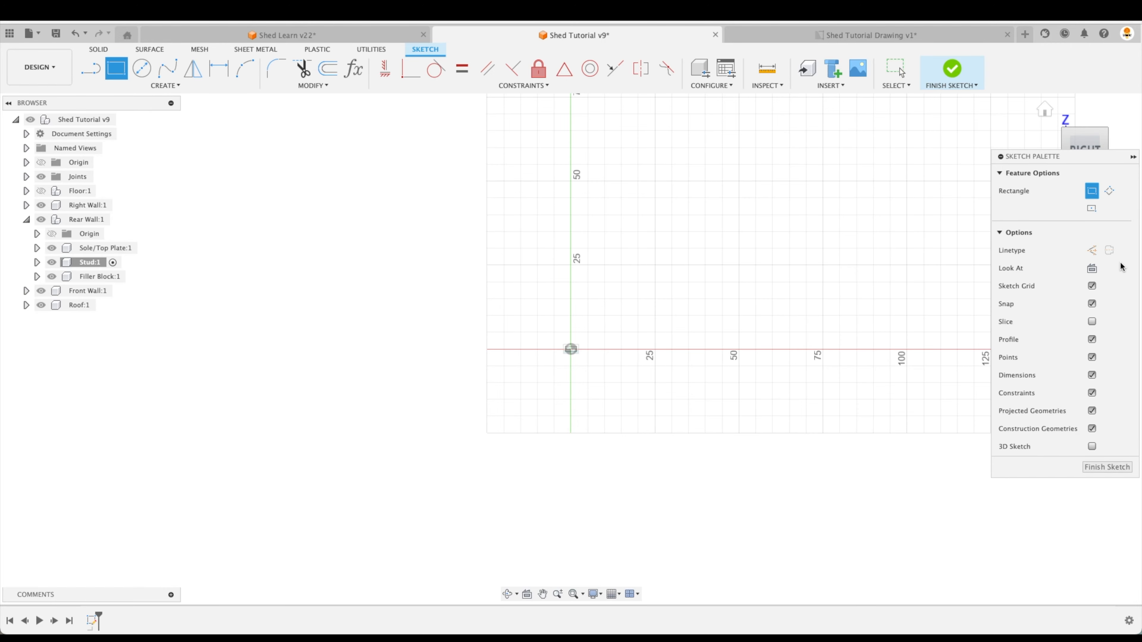
left_click(1091, 209)
left_click(572, 349)
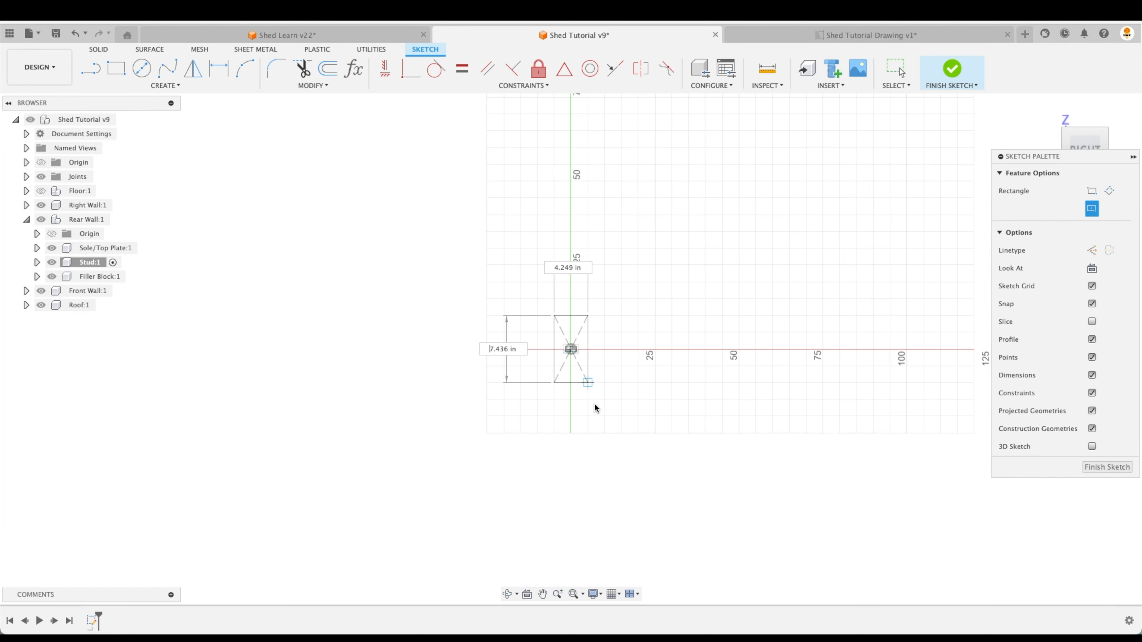
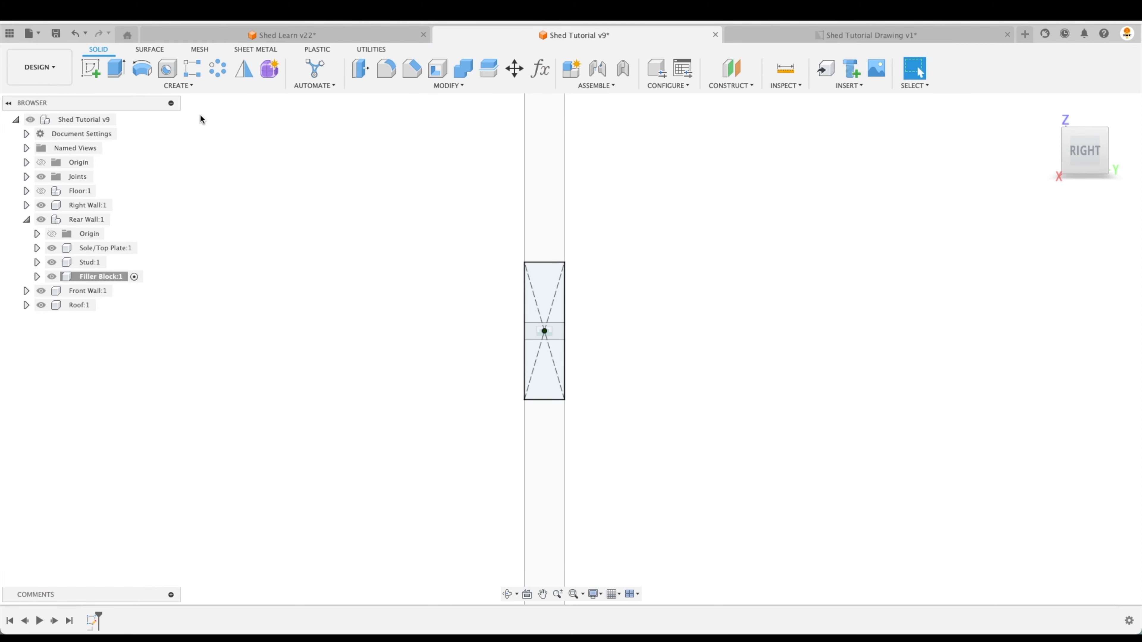
Extrude the Filler Block profile symmetrically as a new body with a whole length of 3.5 in
left_click(1043, 111)
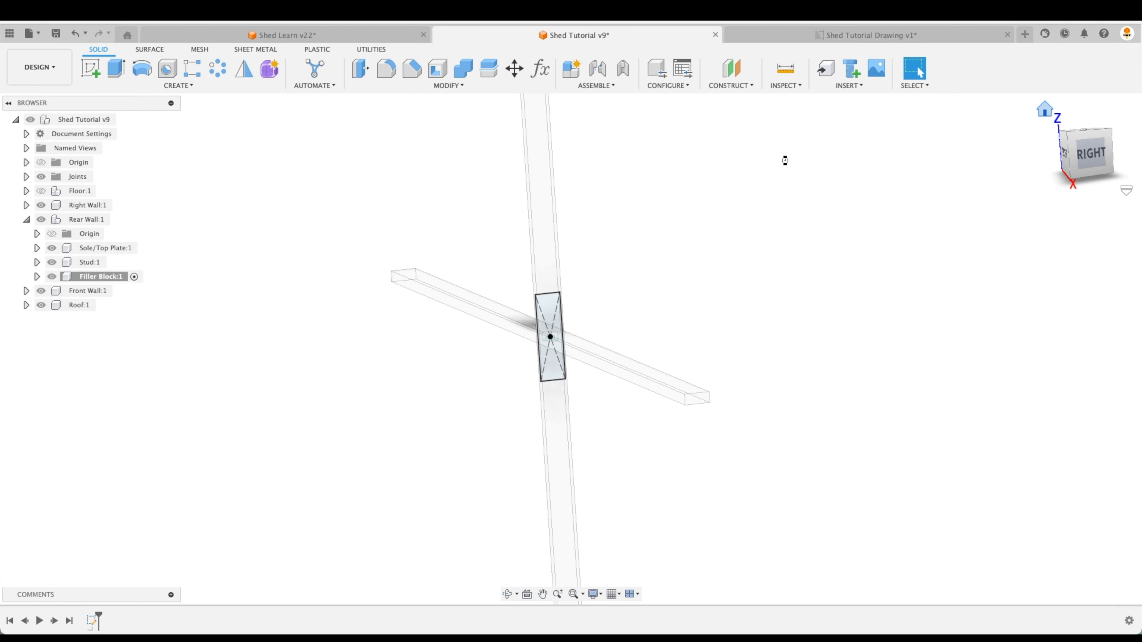
left_click(118, 68)
left_click(1078, 267)
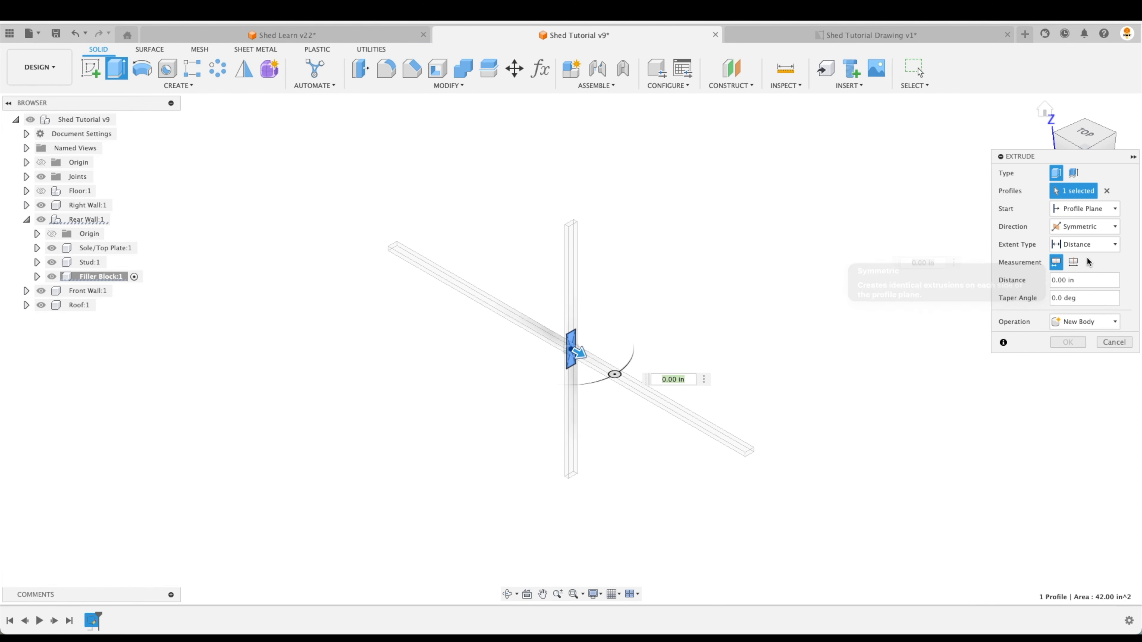
type("3")
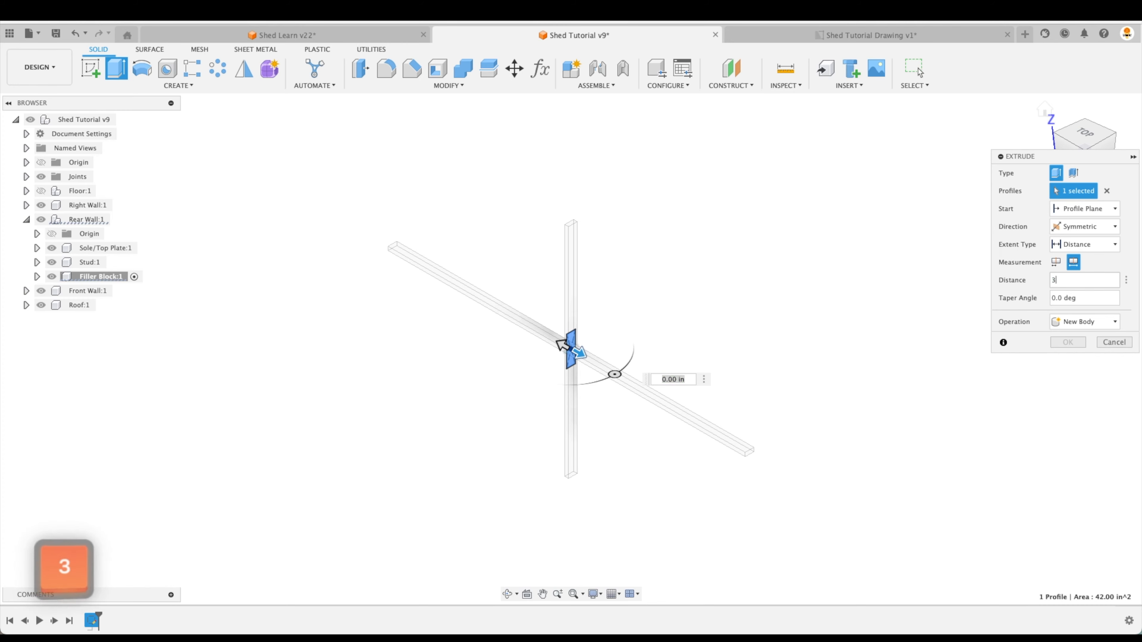
type(".5")
key("Return")
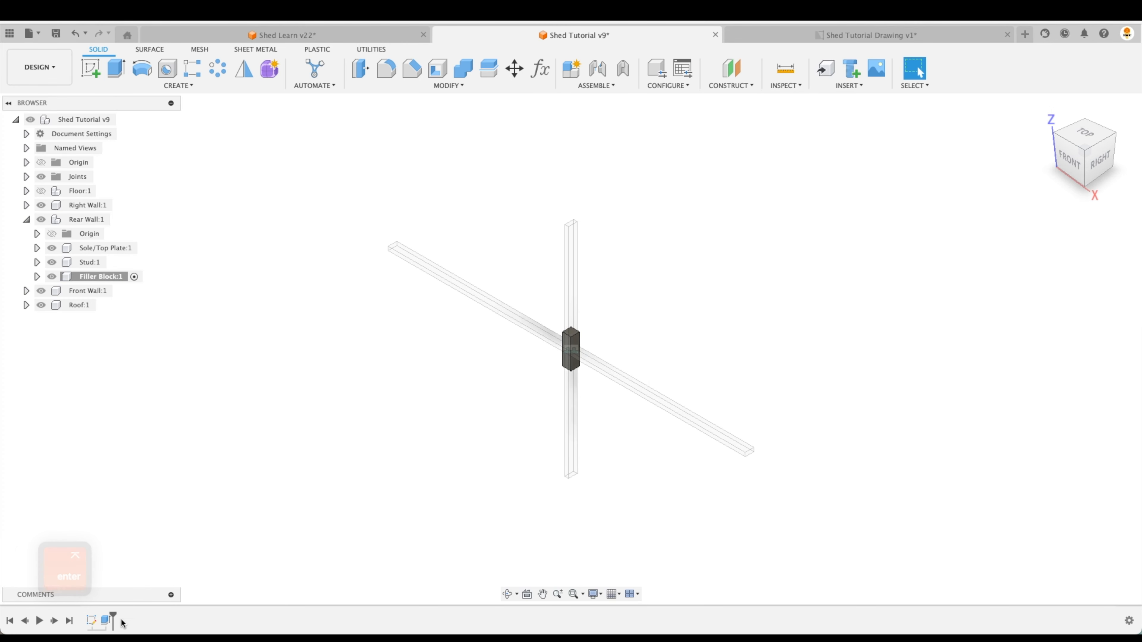
Edit the filler block's extrusion to reduce its distance
double_click(105, 621)
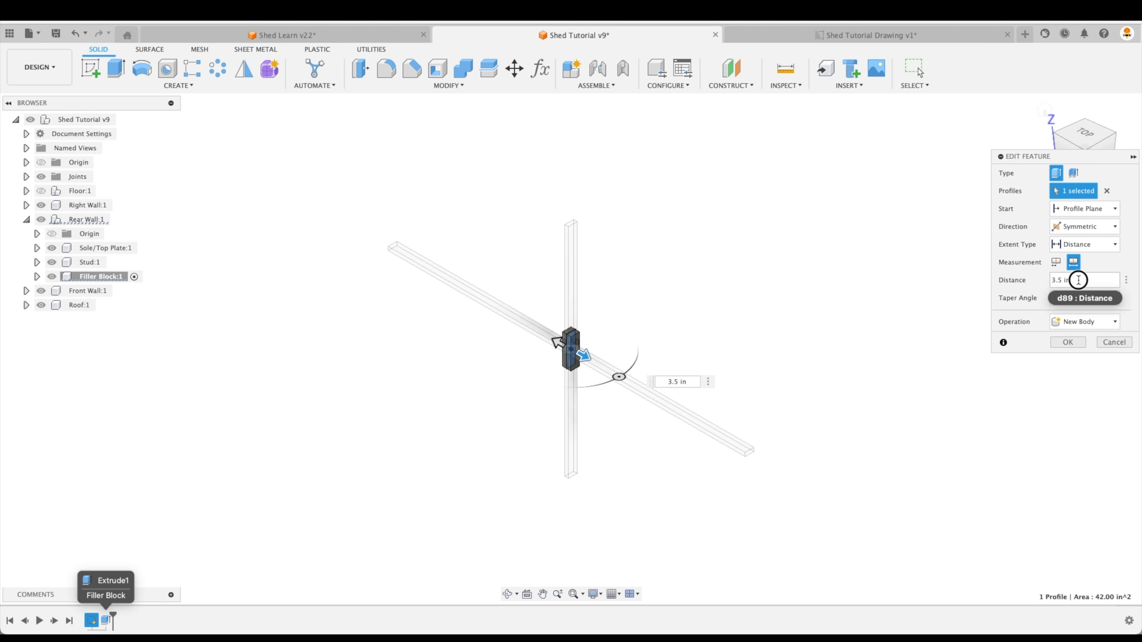
key("Return")
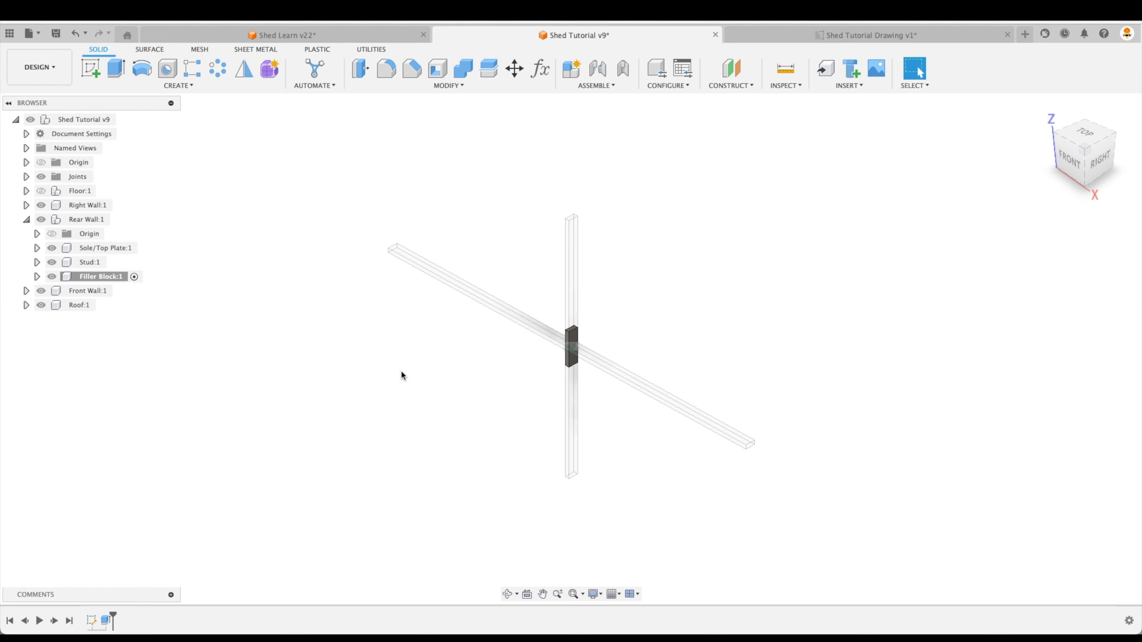
scroll(365, 385, "up", 2)
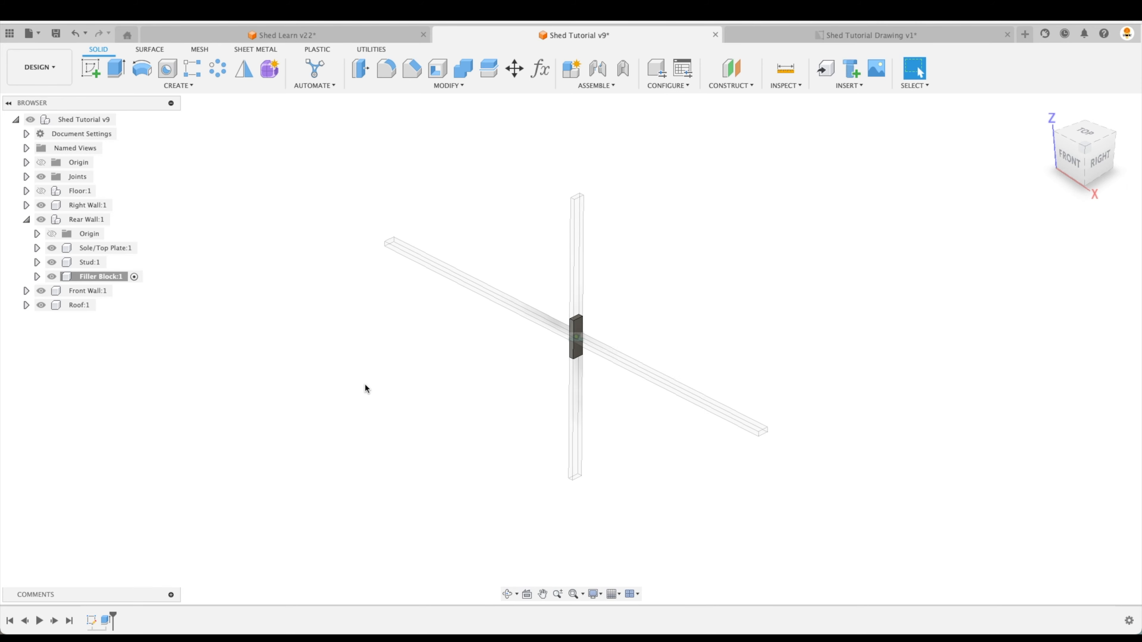
Activate the Rear Wall component and move the stud clear of the sole plate and filler block
left_click(135, 248)
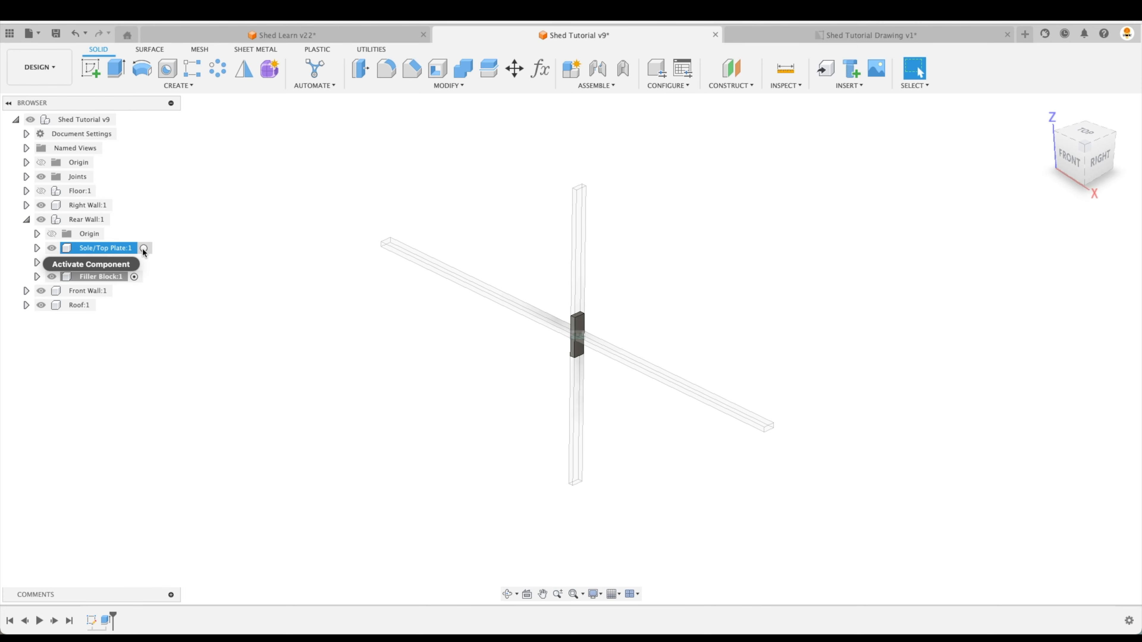
key("Escape")
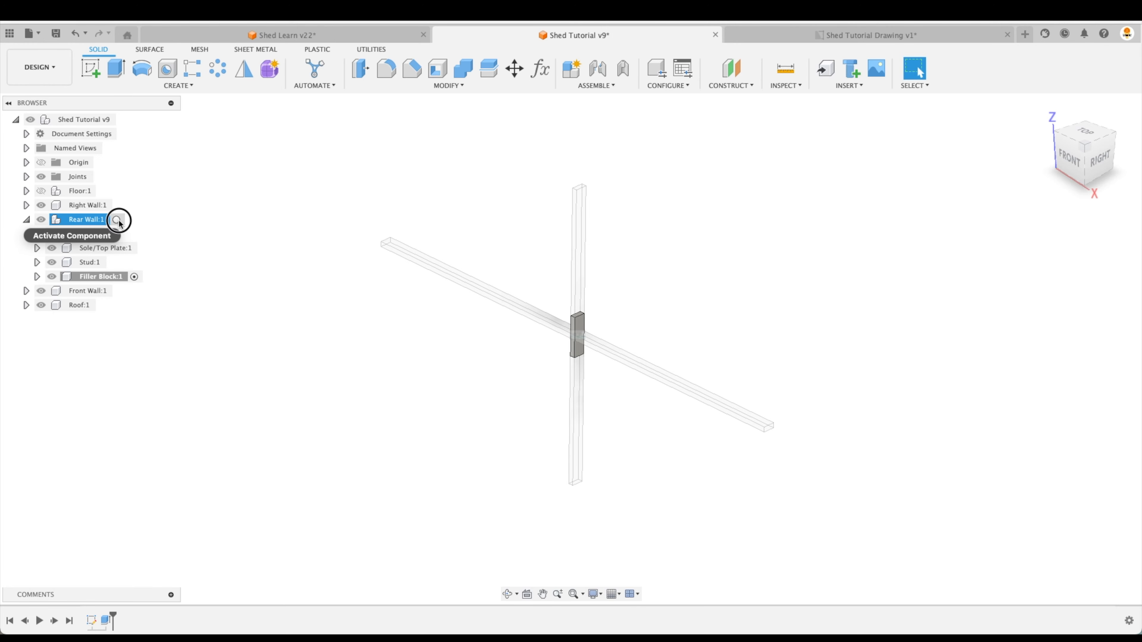
left_click(118, 220)
left_click_drag(590, 396, 731, 267)
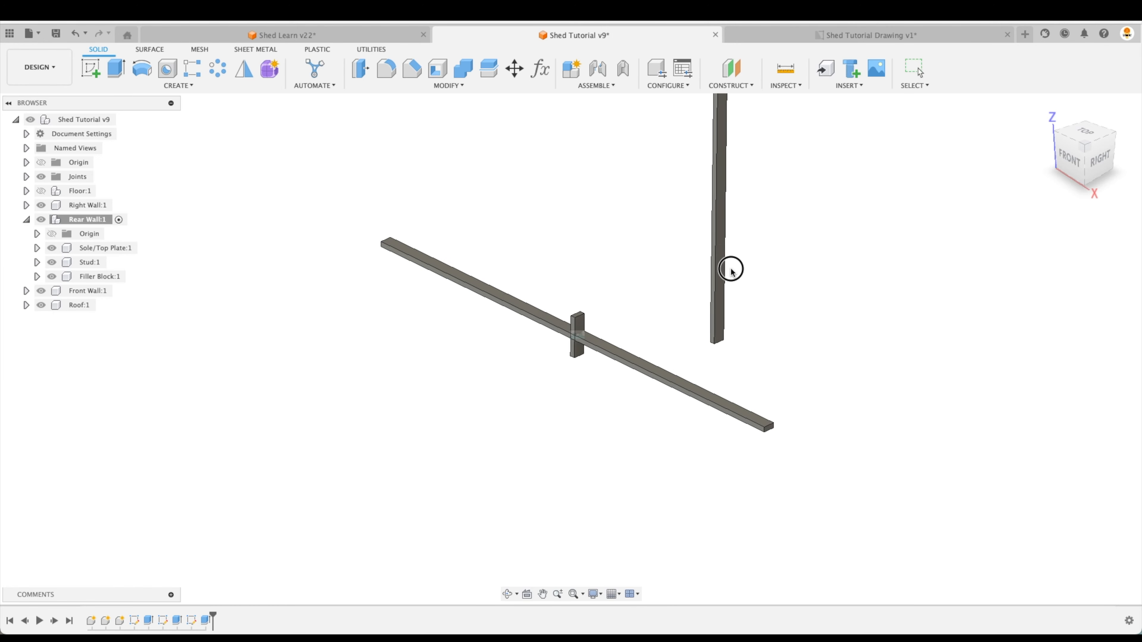
Joint the stud's bottom end to the top corner at the sole plate's +X end with zero angle and offsets
left_click(597, 72)
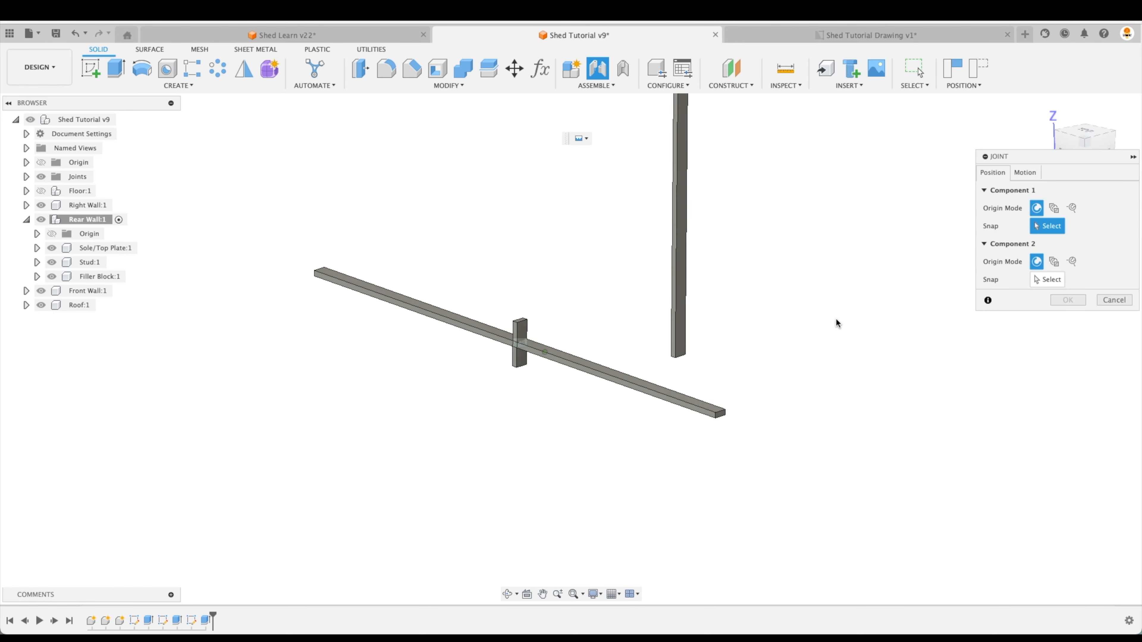
middle_click_drag(710, 508, 693, 416, "shift")
scroll(684, 360, "up", 8)
left_click(663, 269)
scroll(664, 270, "down", 8)
middle_click_drag(809, 342, 832, 450, "shift")
left_click(844, 459)
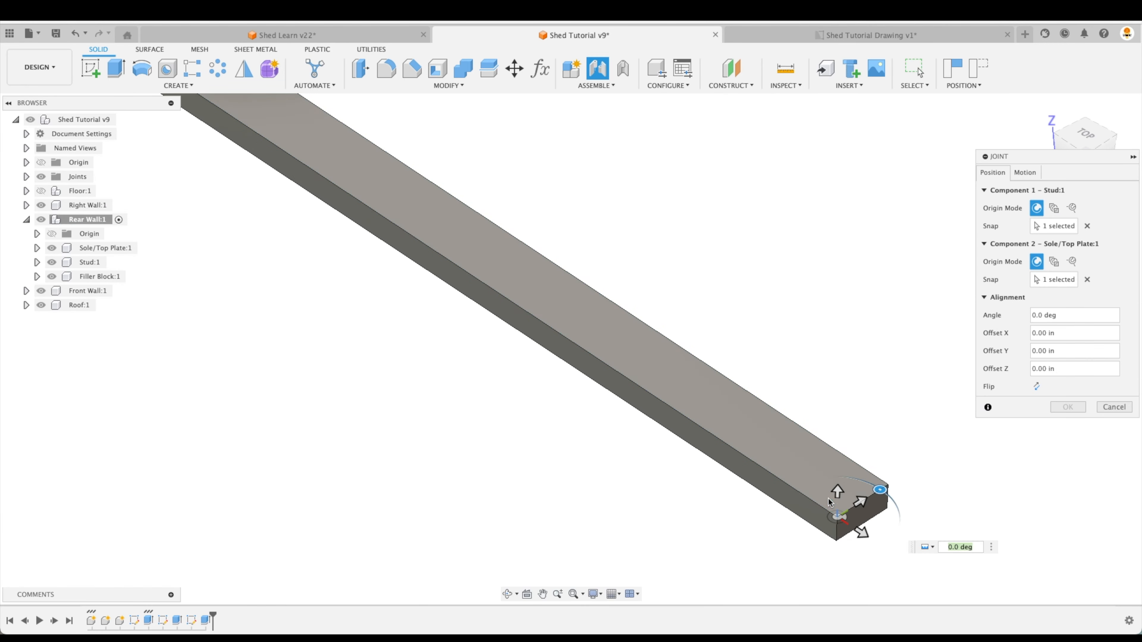
left_click(1068, 410)
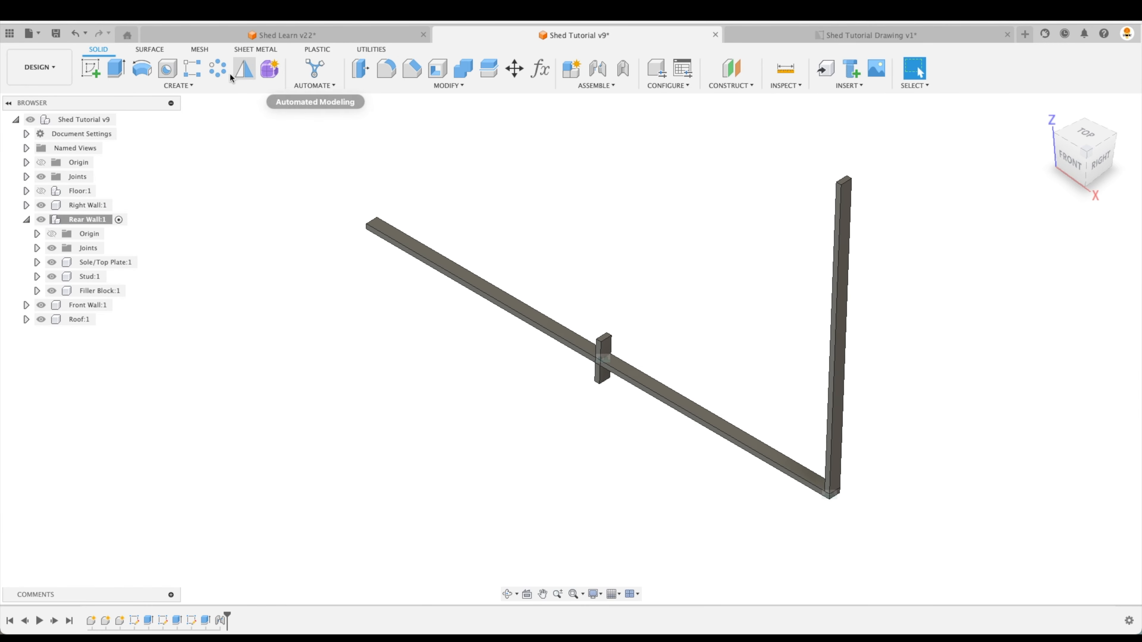
Set up a rectangular component pattern of the stud along the X axis, towards the sole plate's opposite end
left_click(196, 74)
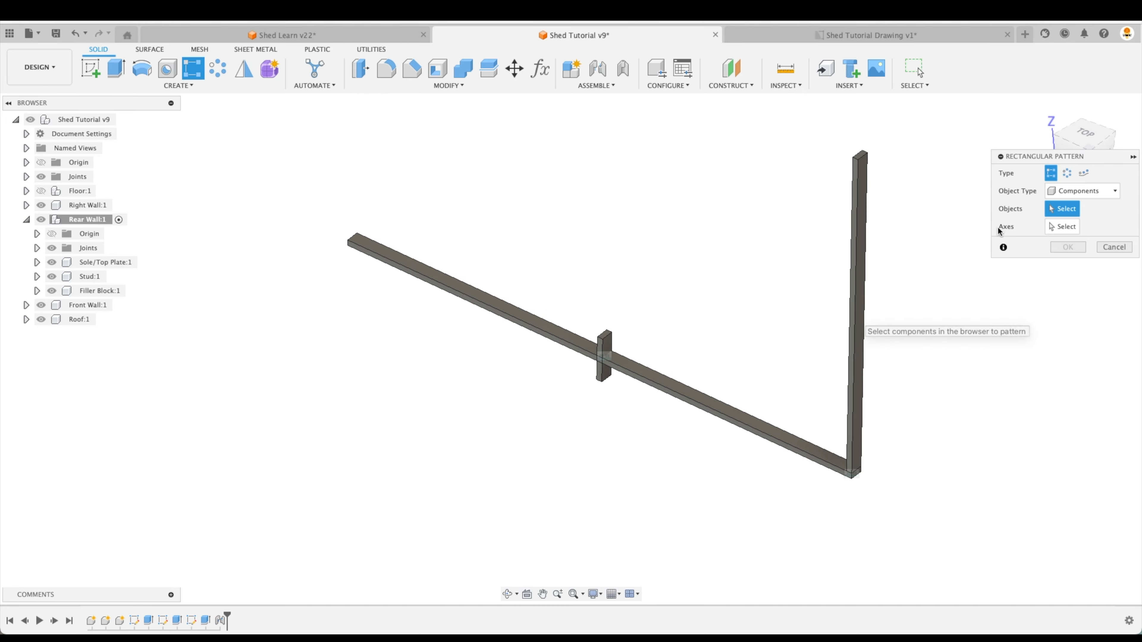
left_click(861, 266)
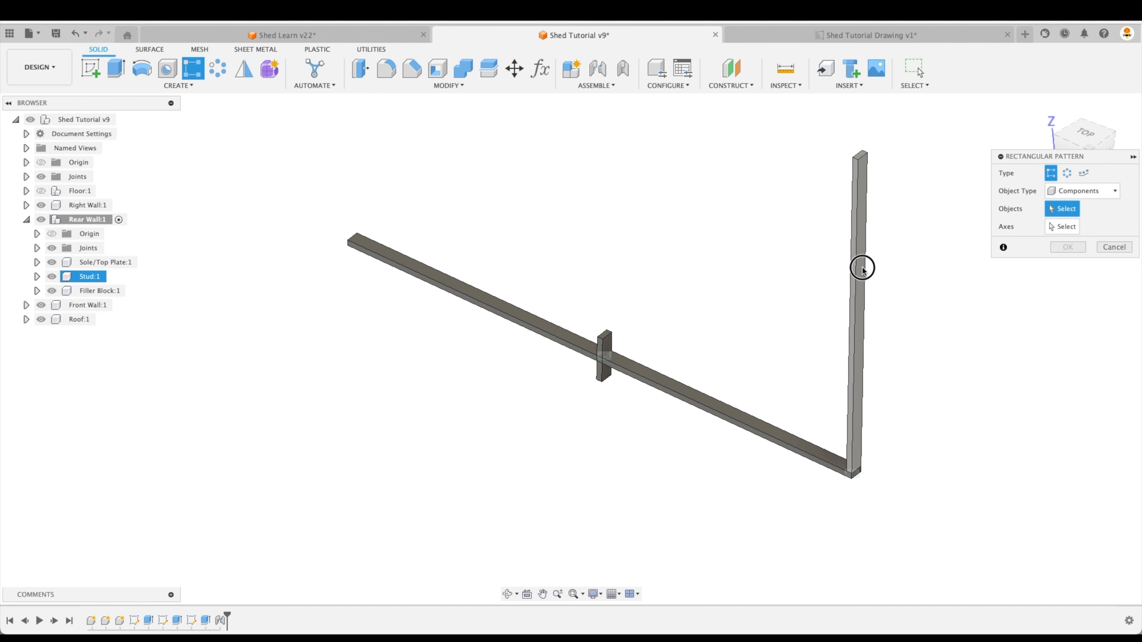
middle_click_drag(665, 382, 686, 395, "shift")
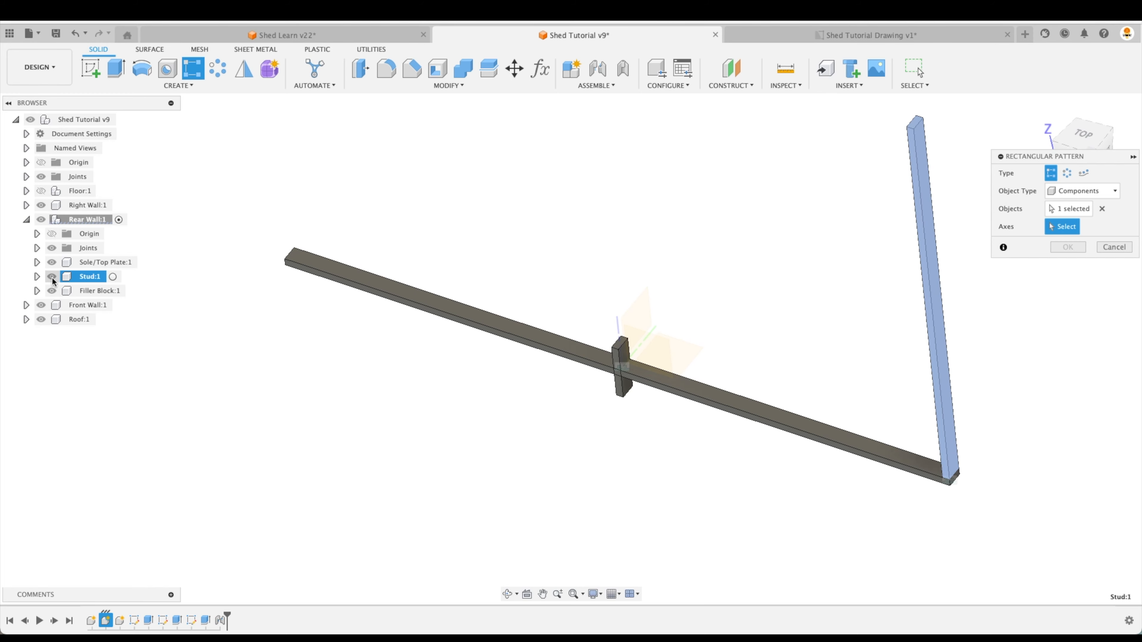
left_click(51, 264)
left_click(664, 383)
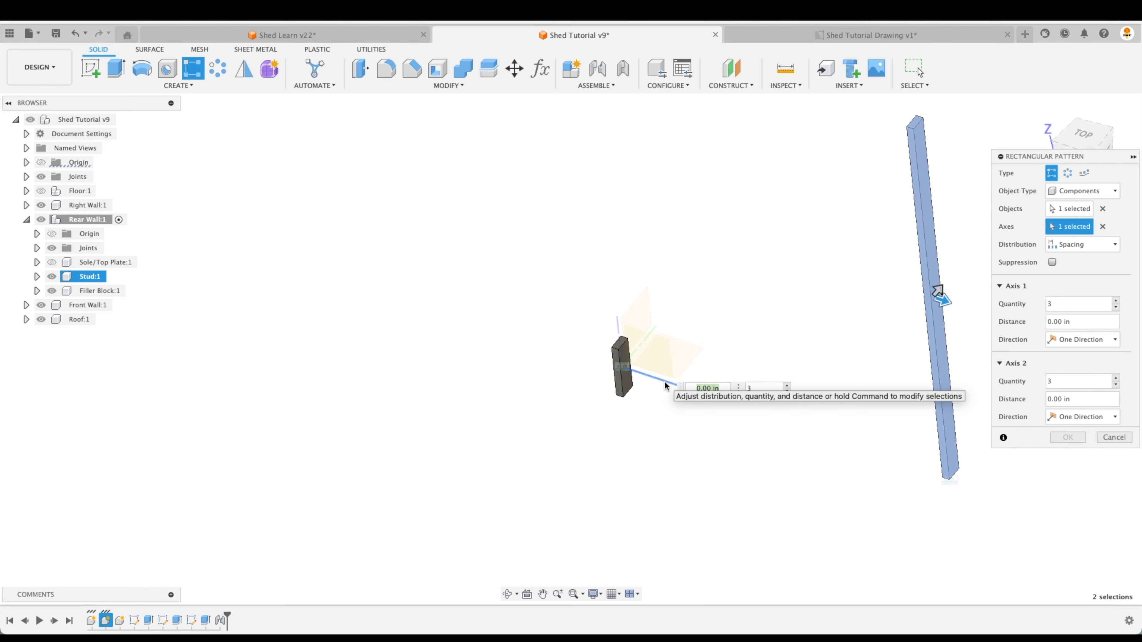
left_click(52, 263)
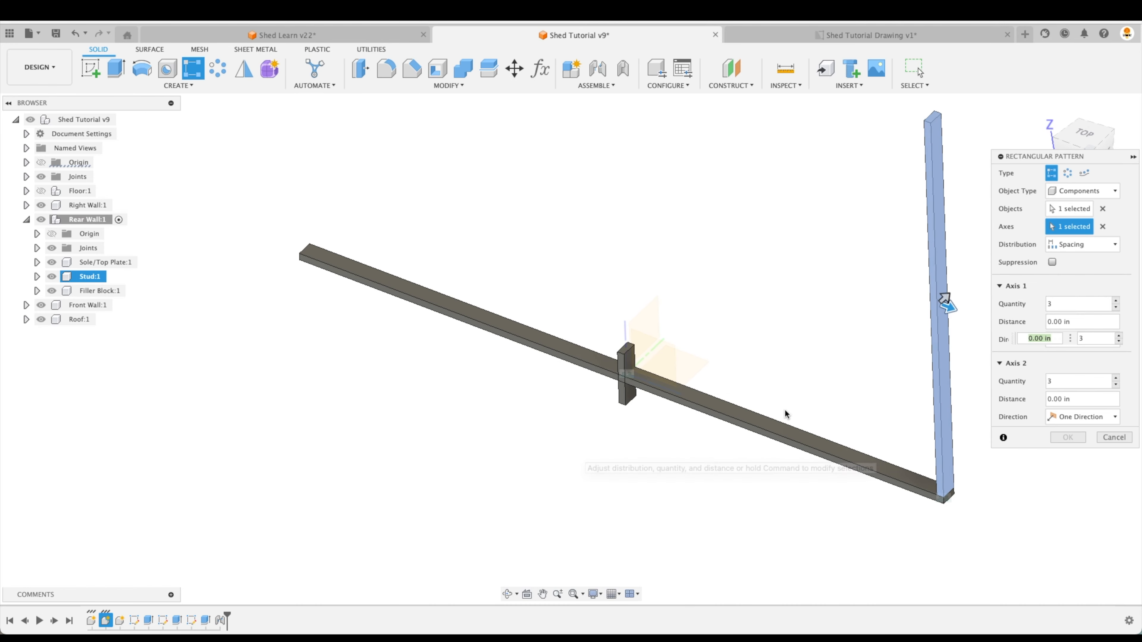
middle_click_drag(785, 414, 954, 331, "shift")
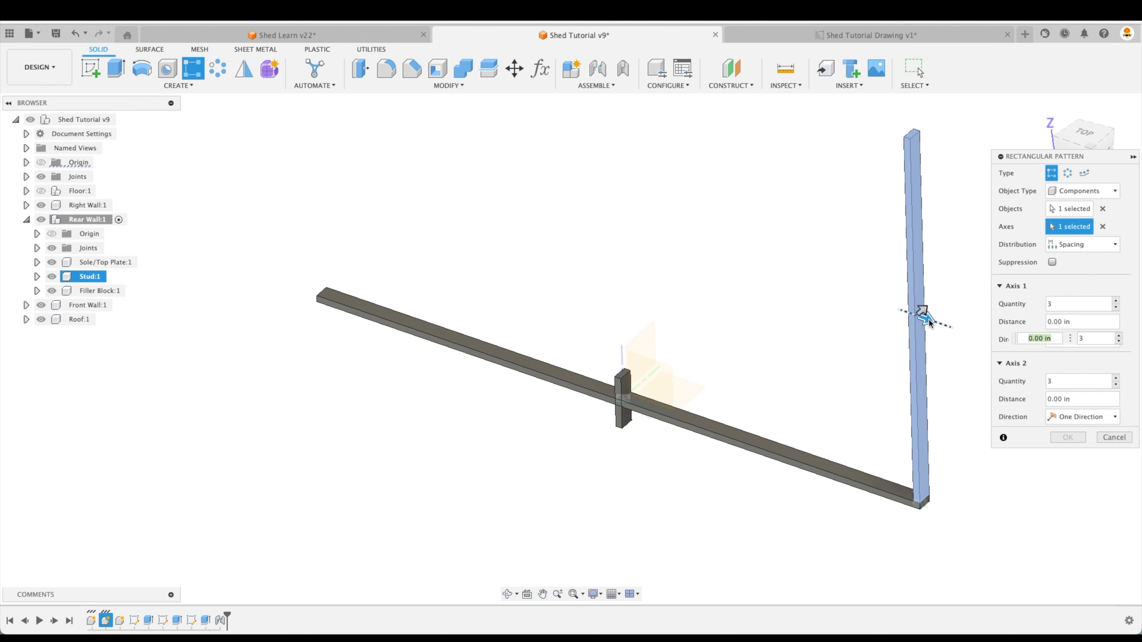
left_click_drag(925, 321, 617, 265)
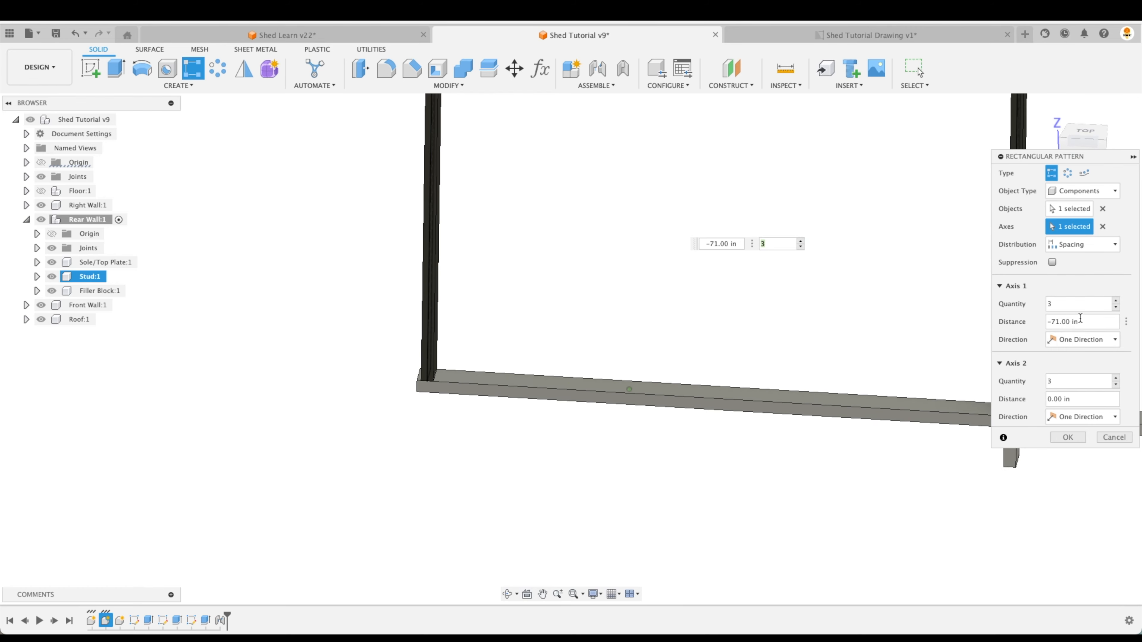
Complete the stud pattern with Extent distribution, a distance of -144+1.5 in and a quantity of 13
left_click(1080, 246)
left_click(1079, 261)
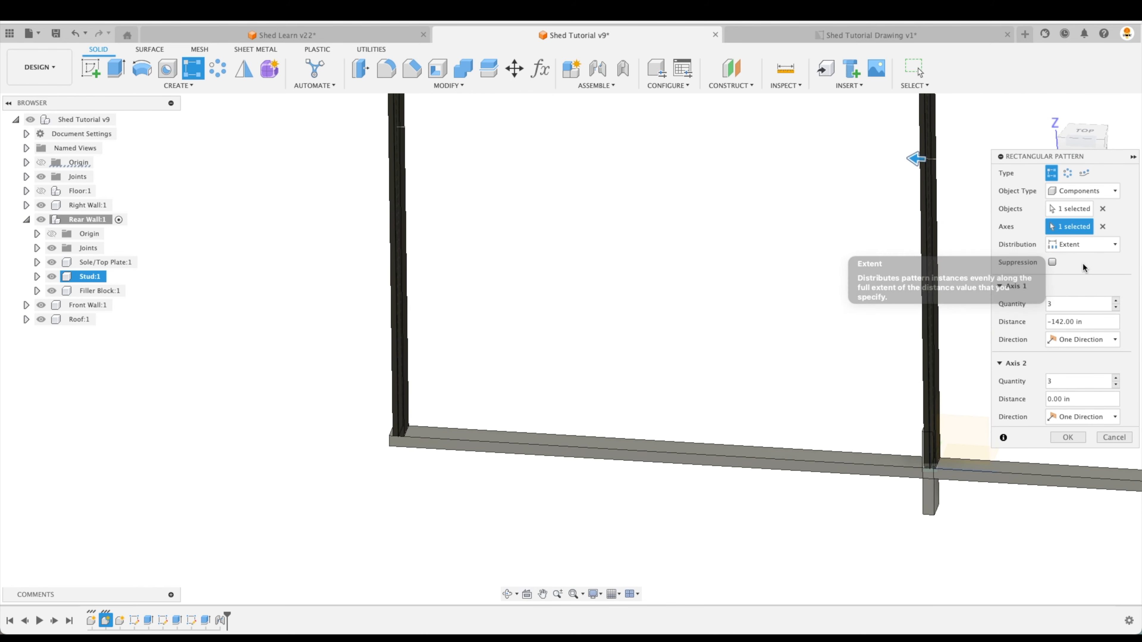
type("-144+1.5")
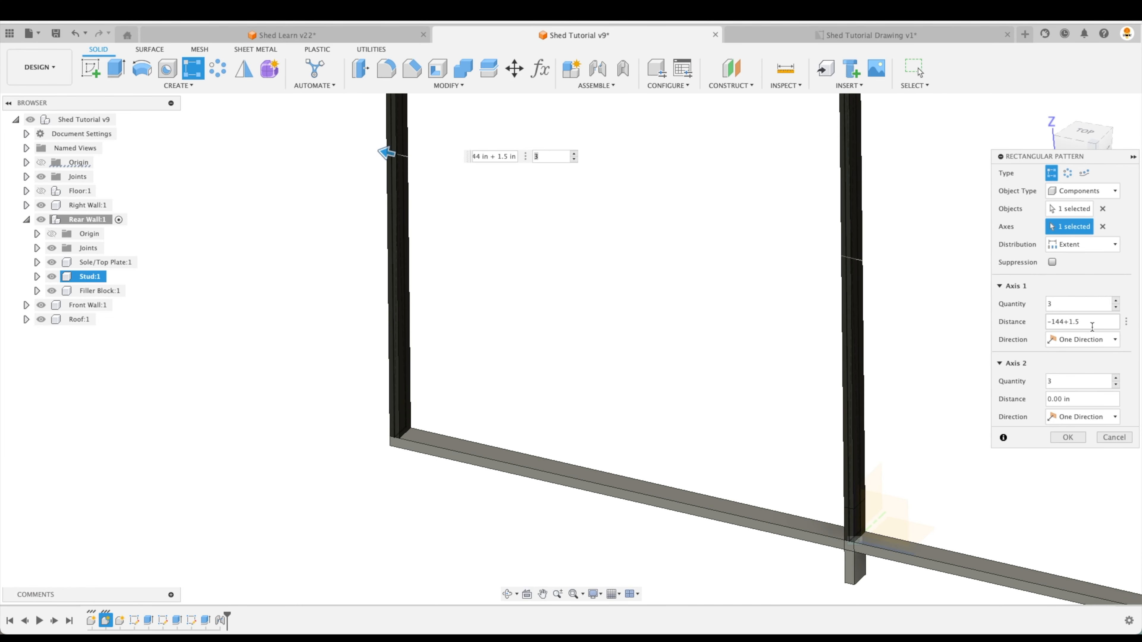
left_click(1076, 304)
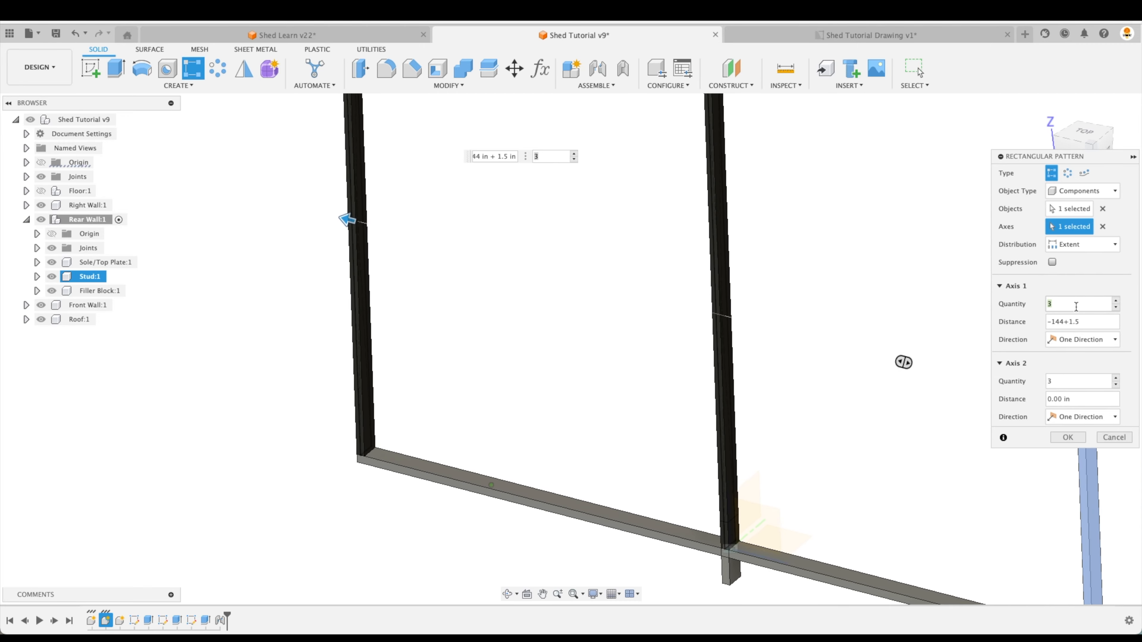
type("13")
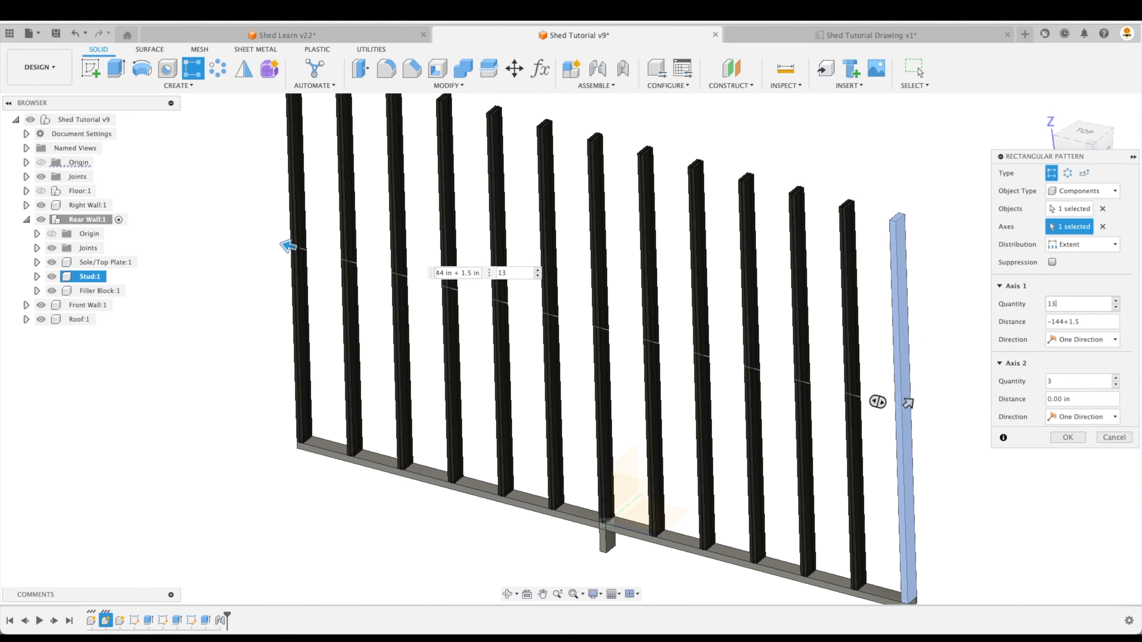
key("Return")
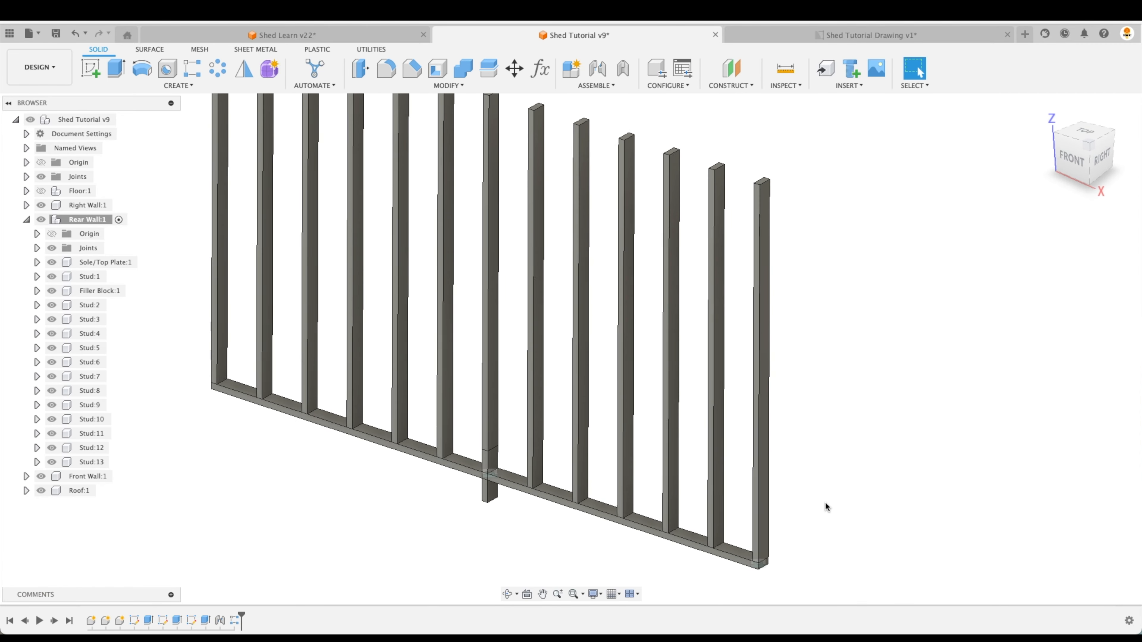
Measure the spacing between the two studs nearest the +X end using their matching side faces
scroll(672, 489, "up", 10)
left_click(631, 485)
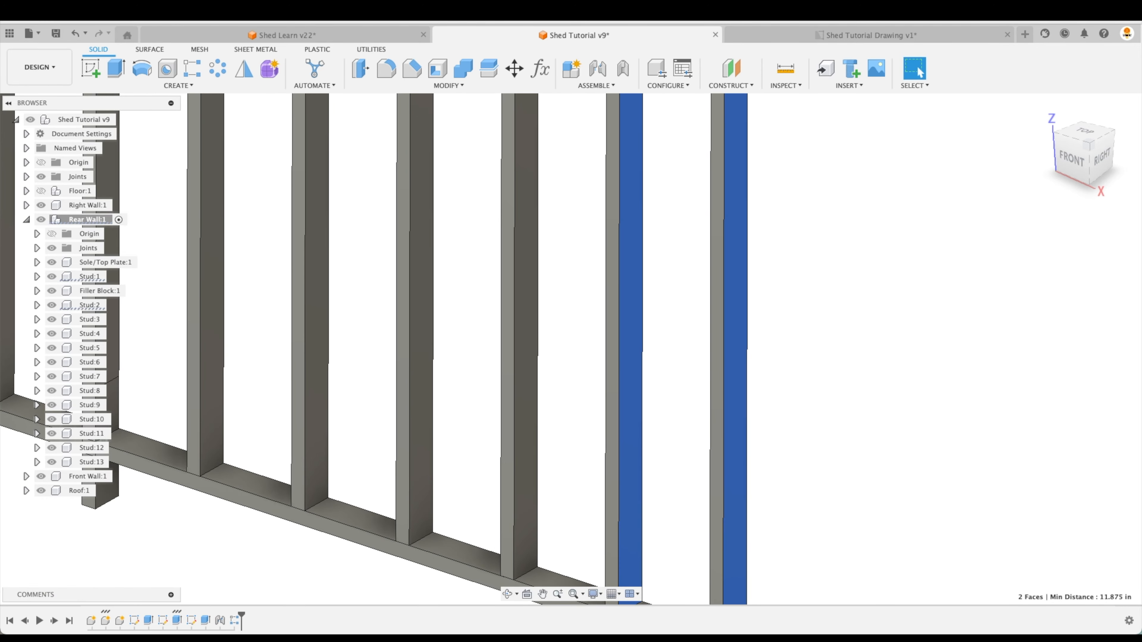
left_click(879, 349)
scroll(879, 349, "down", 8)
middle_click_drag(620, 536, 601, 537, "shift")
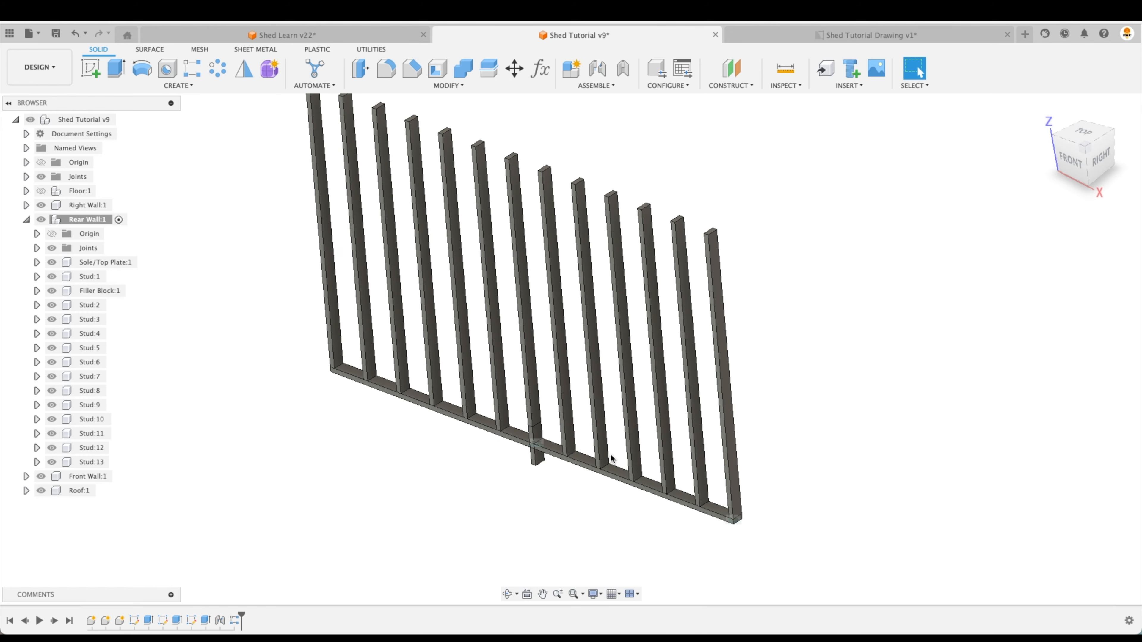
middle_click_drag(610, 458, 629, 275, "shift")
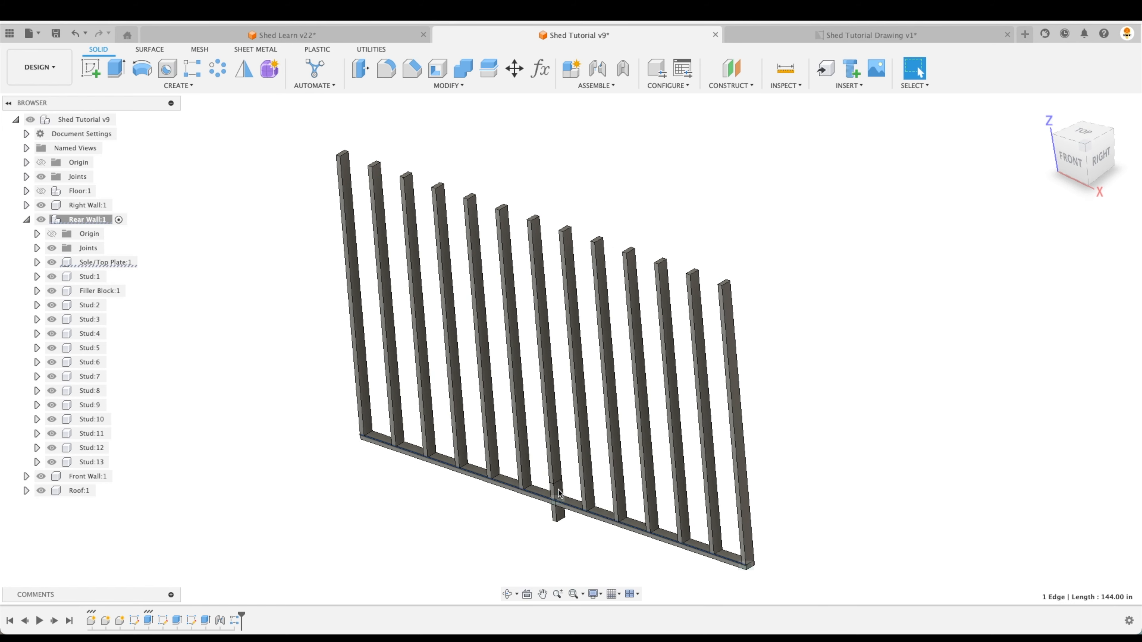
Copy the Sole/Top Plate component and paste it twice into the Rear Wall without moving the copies
right_click(104, 260)
key("Escape")
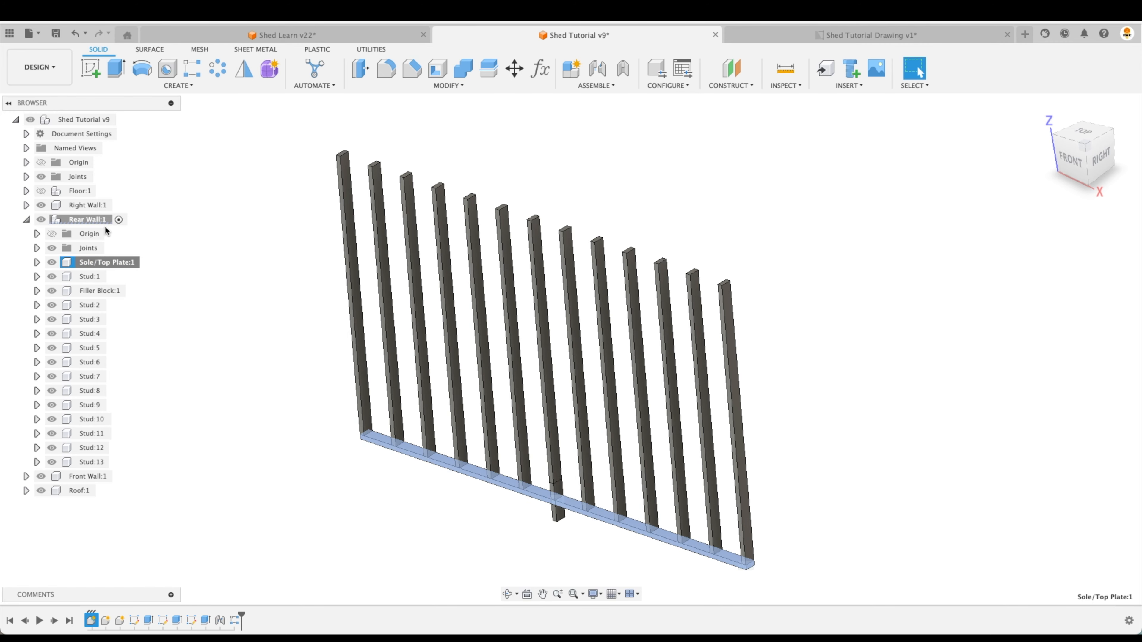
left_click(100, 220)
key("super")
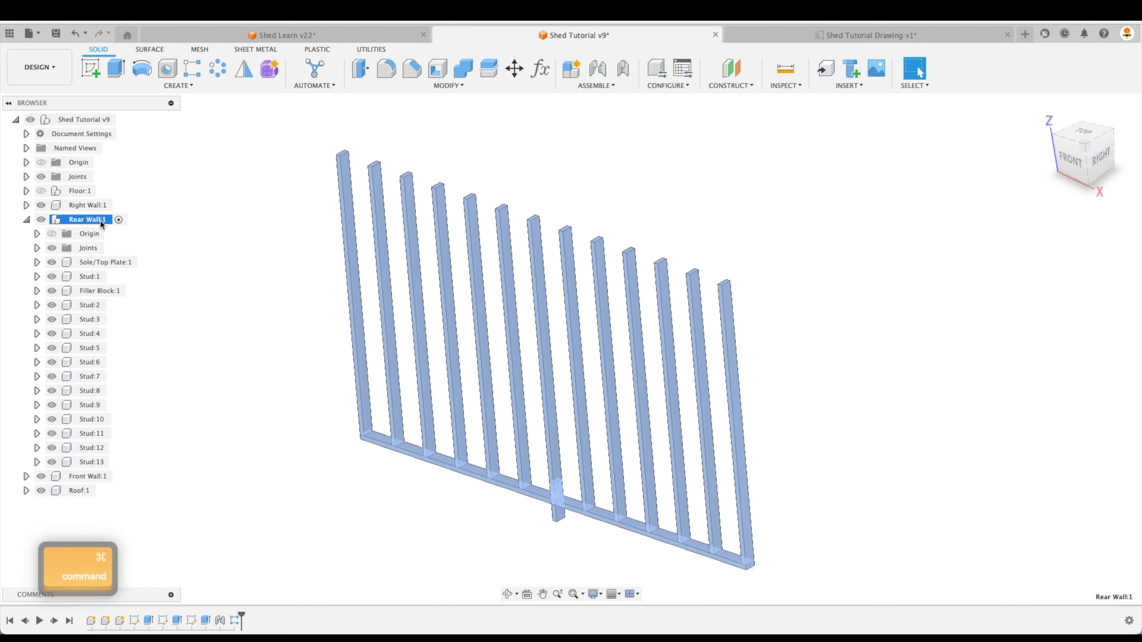
key("super+v")
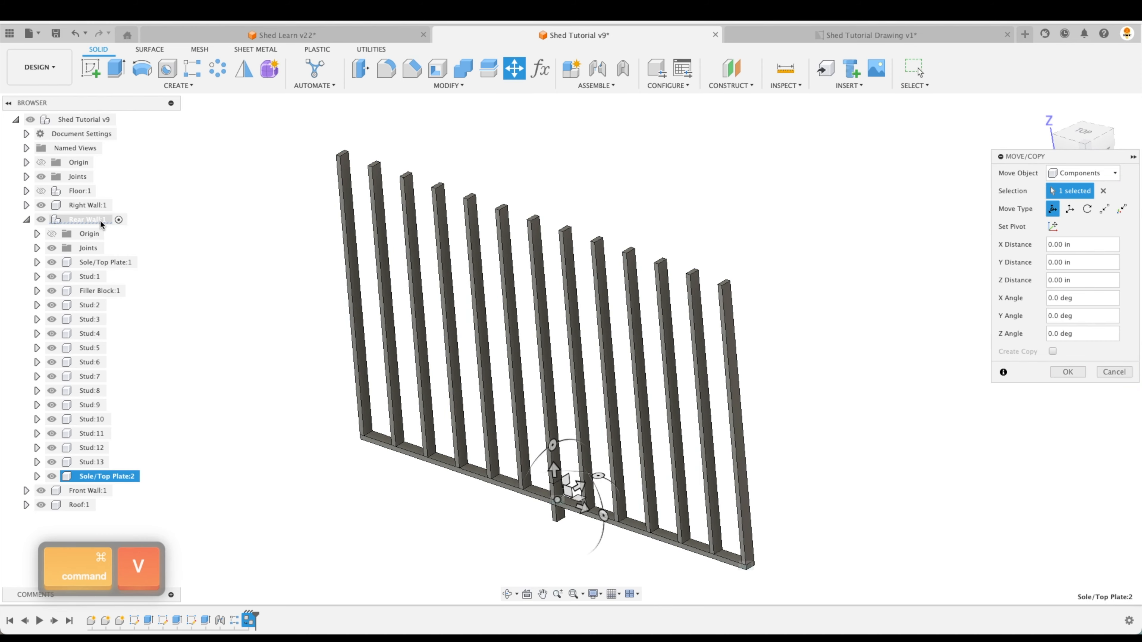
left_click(1066, 372)
key("super+v")
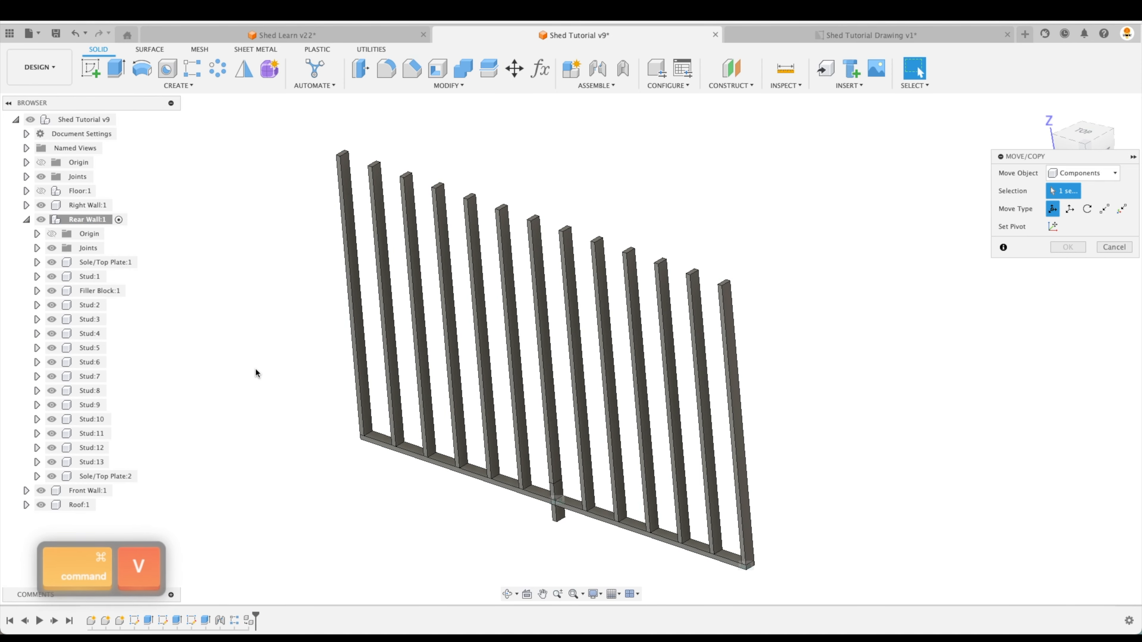
left_click(1068, 372)
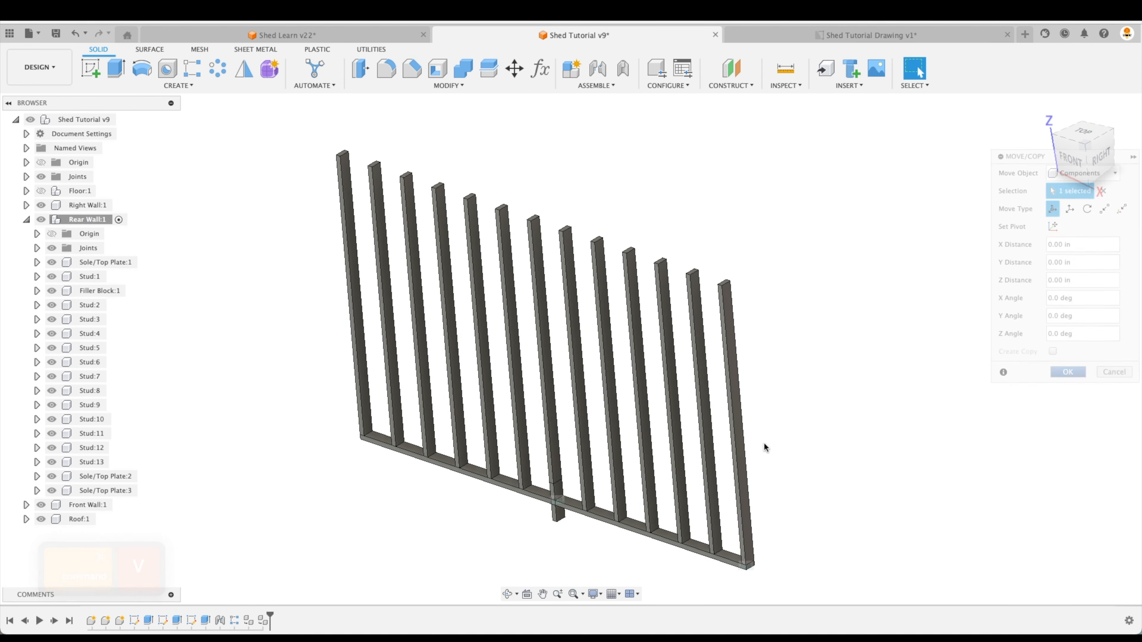
Move both plate copies up above the studs, one higher than the other
left_click(101, 476)
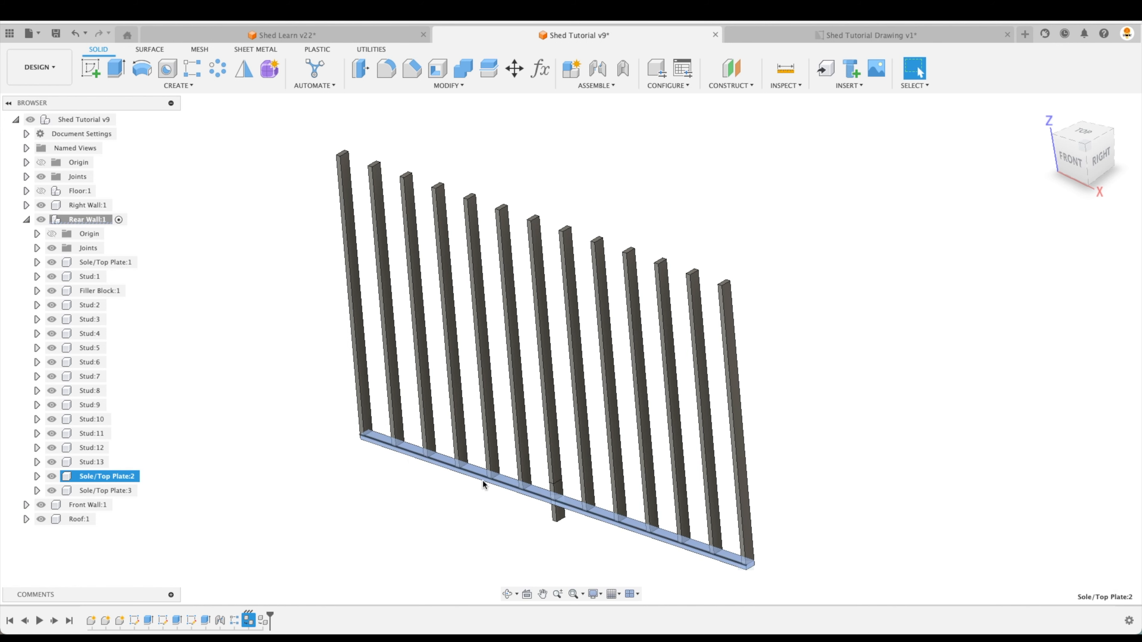
left_click_drag(542, 500, 596, 136)
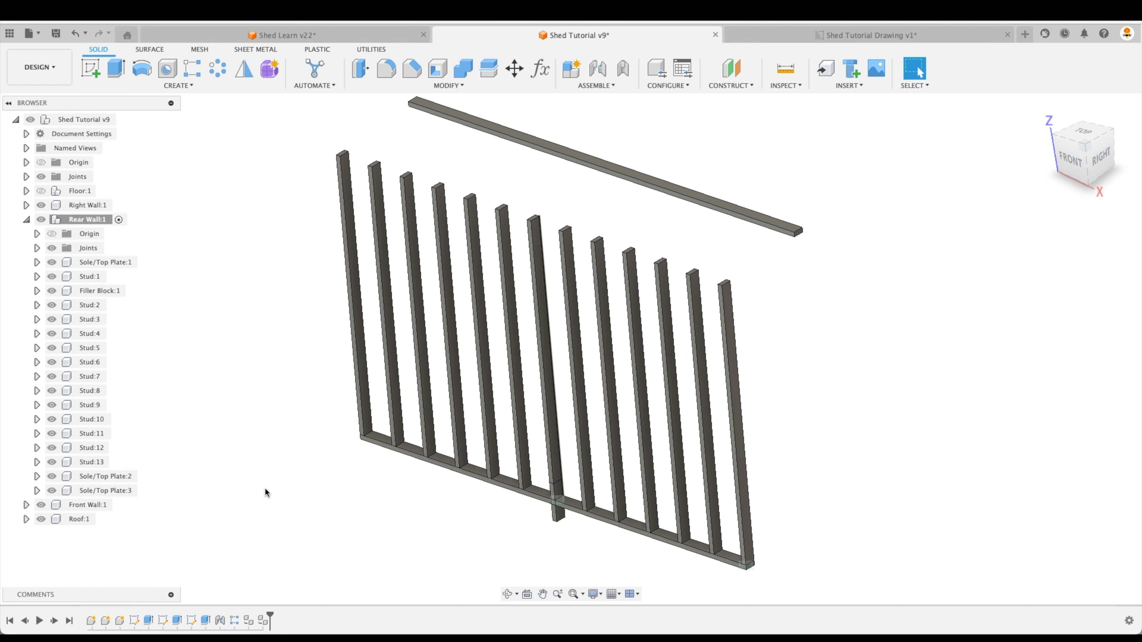
left_click(122, 492)
left_click_drag(510, 489, 587, 212)
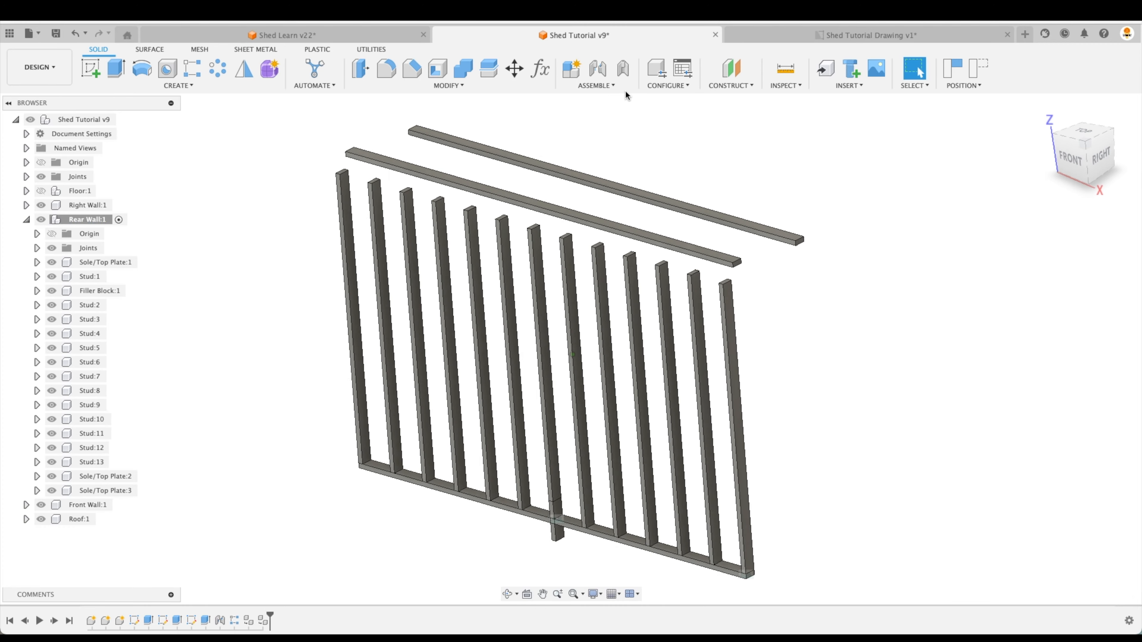
Joint the lower plate copy's underside at its +X end to the top of the end stud
left_click(597, 68)
middle_click_drag(852, 402, 787, 371, "shift")
scroll(786, 368, "up", 6)
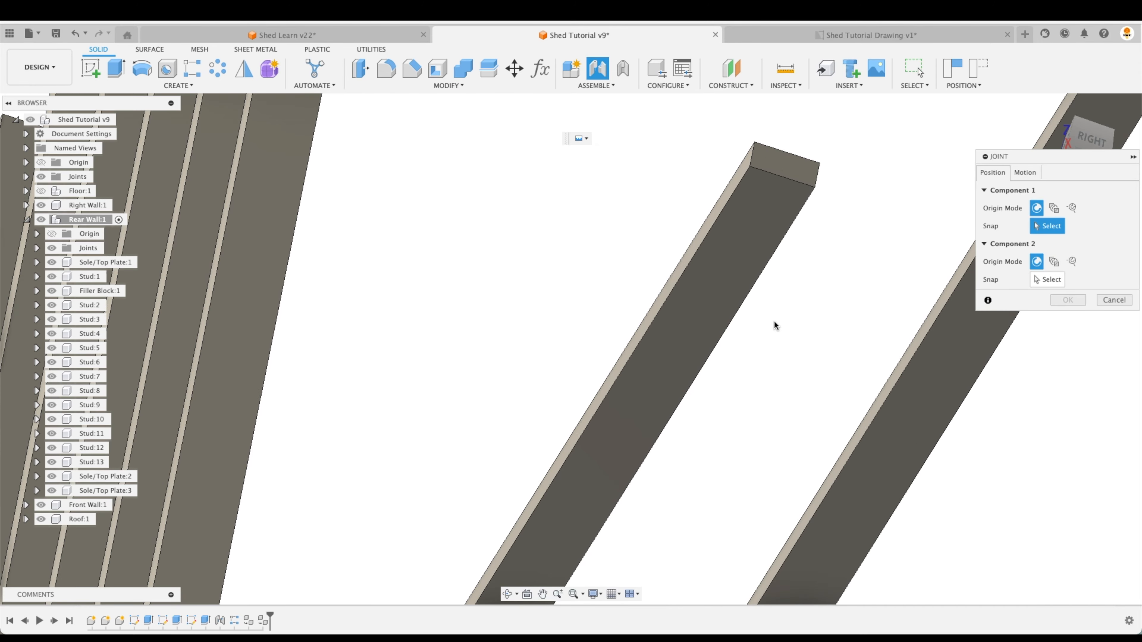
left_click(751, 178)
scroll(589, 209, "down", 5)
middle_click_drag(589, 209, 535, 548, "shift")
scroll(526, 450, "up", 8)
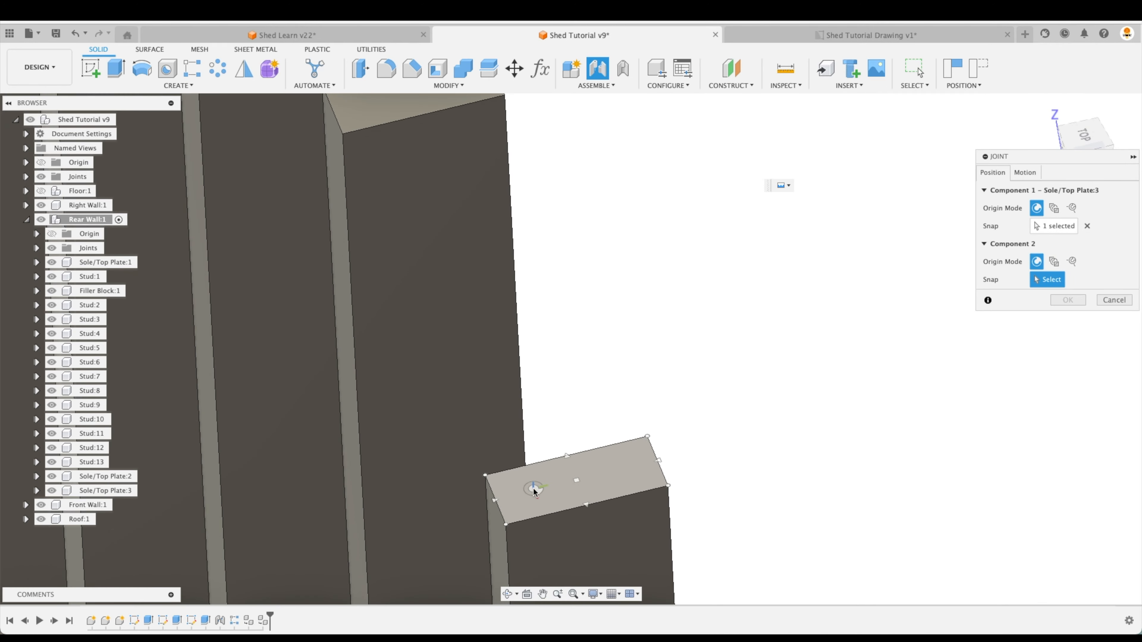
left_click(496, 500)
left_click(1067, 408)
Joint the upper plate copy's underside at its +X end onto the top of the jointed top plate
scroll(926, 450, "down", 6)
middle_click_drag(935, 461, 892, 306, "shift")
left_click(597, 68)
scroll(853, 458, "up", 6)
left_click(816, 499)
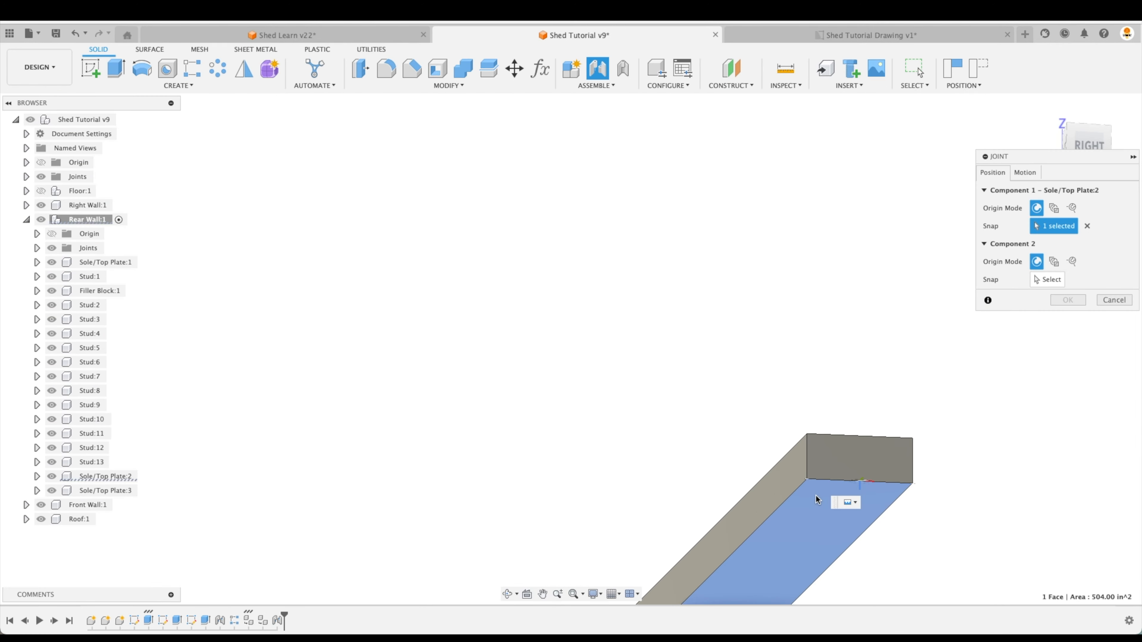
scroll(816, 499, "down", 6)
middle_click_drag(816, 404, 827, 495, "shift")
scroll(440, 548, "up", 6)
left_click(439, 558)
left_click(1068, 408)
Copy the +X end stud, paste it into the Rear Wall and move the copy -5.00 in along X
scroll(809, 387, "down", 5)
middle_click_drag(795, 387, 817, 461, "shift")
scroll(817, 461, "down", 2)
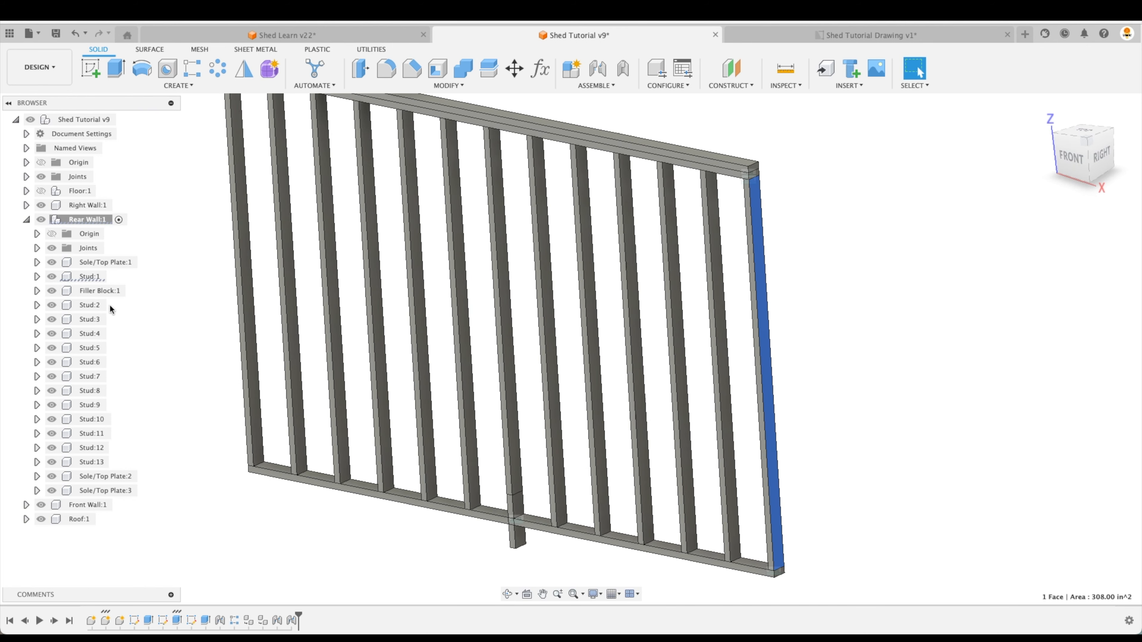
left_click(92, 279)
right_click(93, 281)
left_click(130, 241)
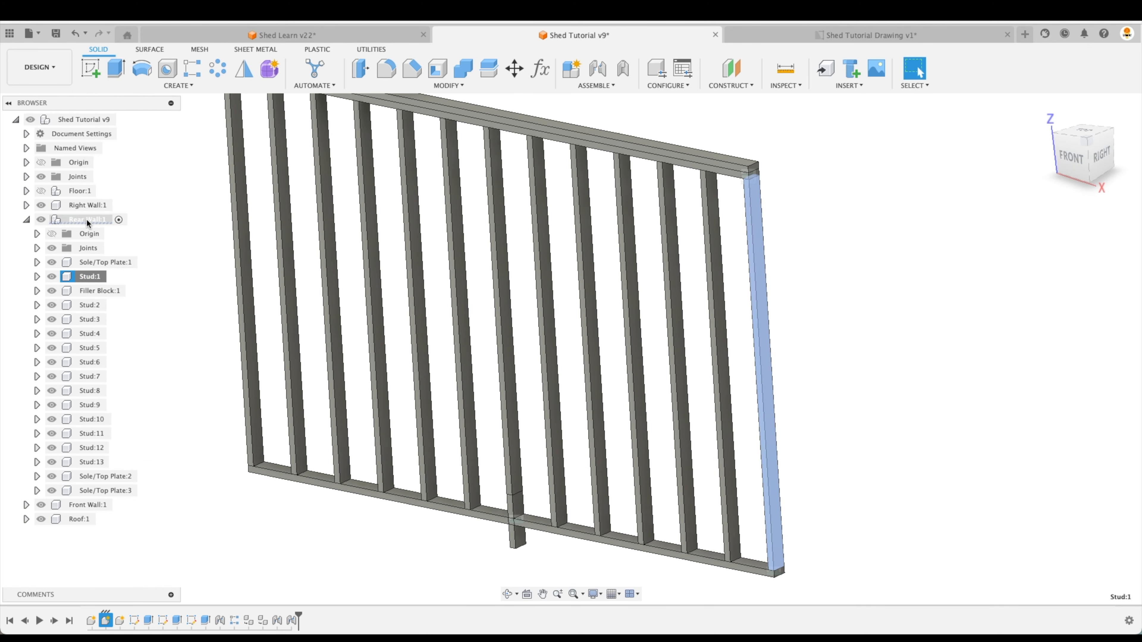
right_click(86, 218)
left_click(124, 238)
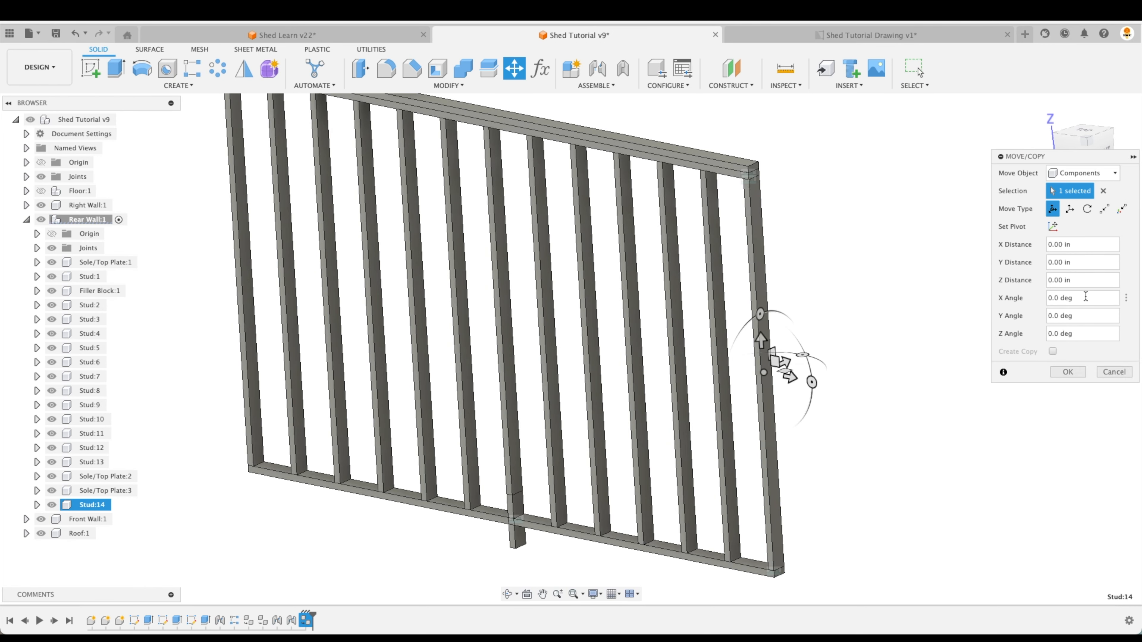
left_click_drag(790, 374, 772, 376)
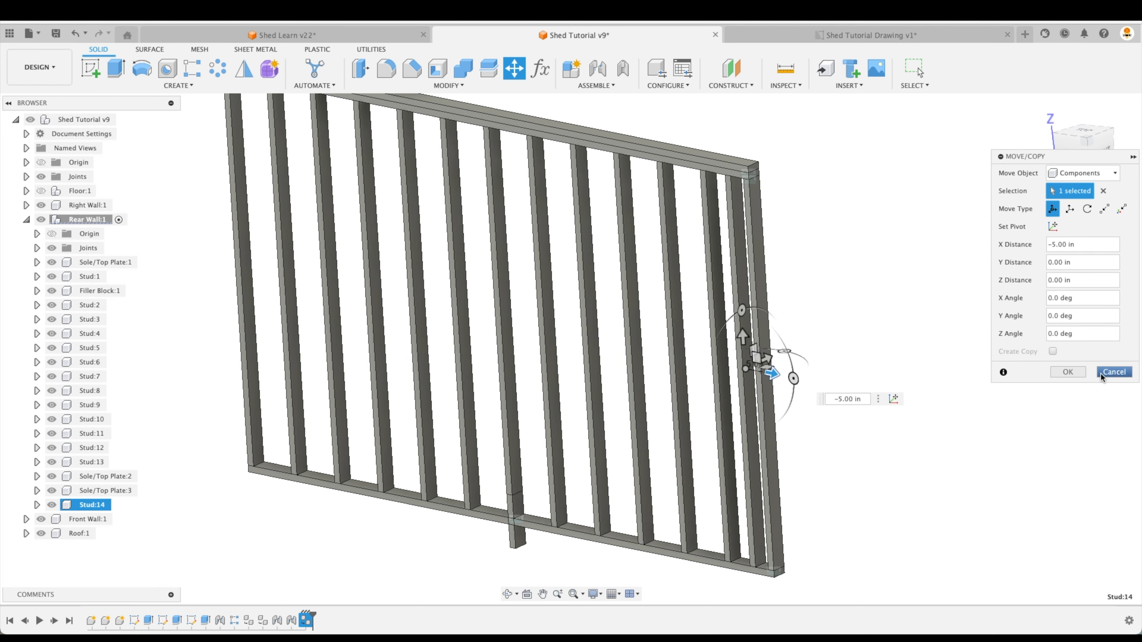
left_click(1078, 372)
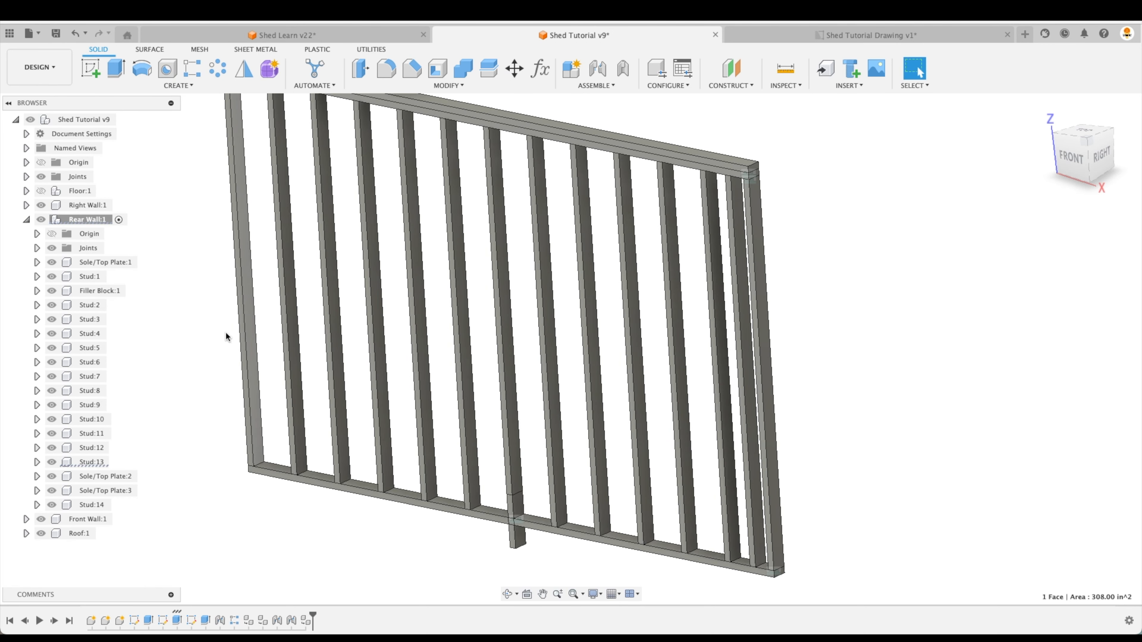
Copy the stud at the -X end, paste it into the Rear Wall and offset the copy 4.00 in along X
right_click(97, 463)
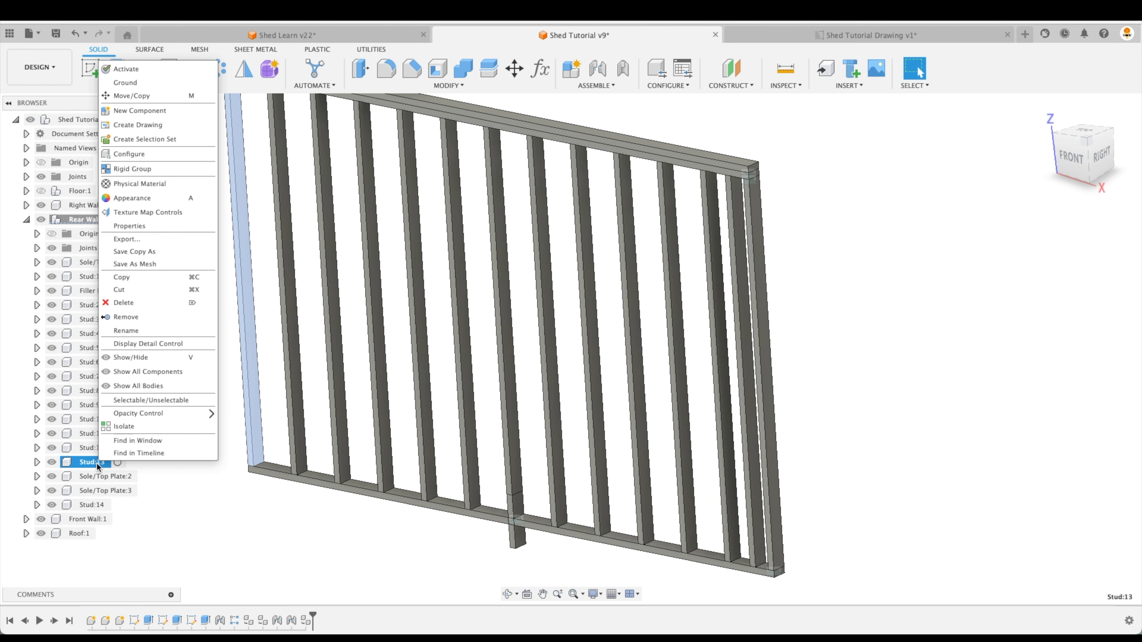
left_click(144, 275)
right_click(92, 219)
left_click(118, 238)
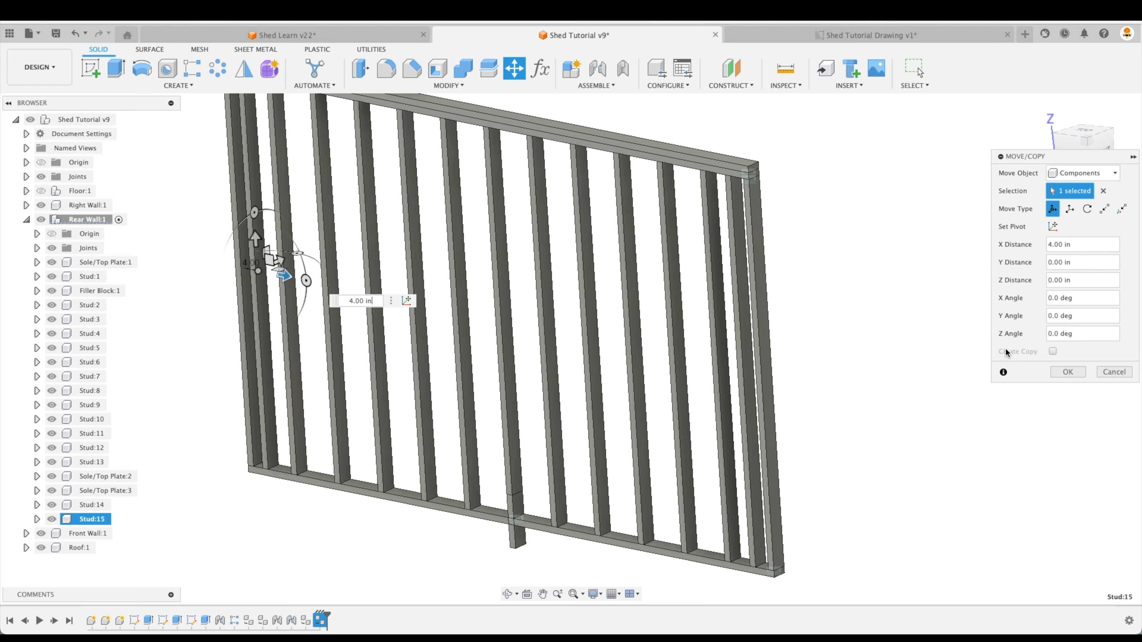
key("Return")
Joint the loose stud copy at the +X end to the end stud's inner face with a 1.5 in Z offset
left_click(609, 72)
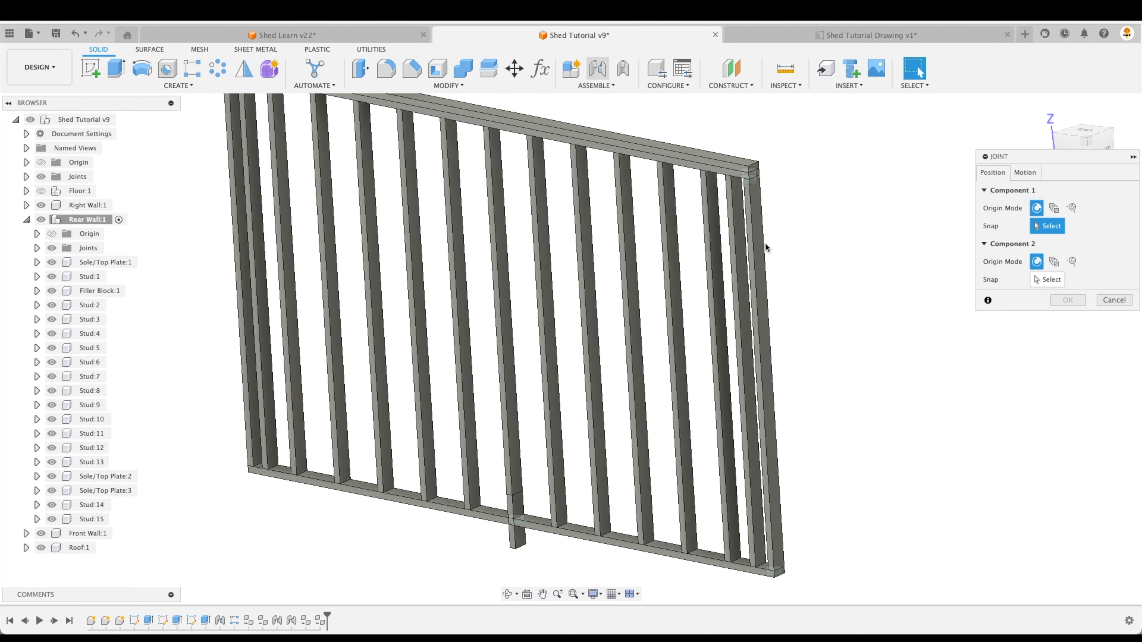
scroll(762, 369, "up", 10)
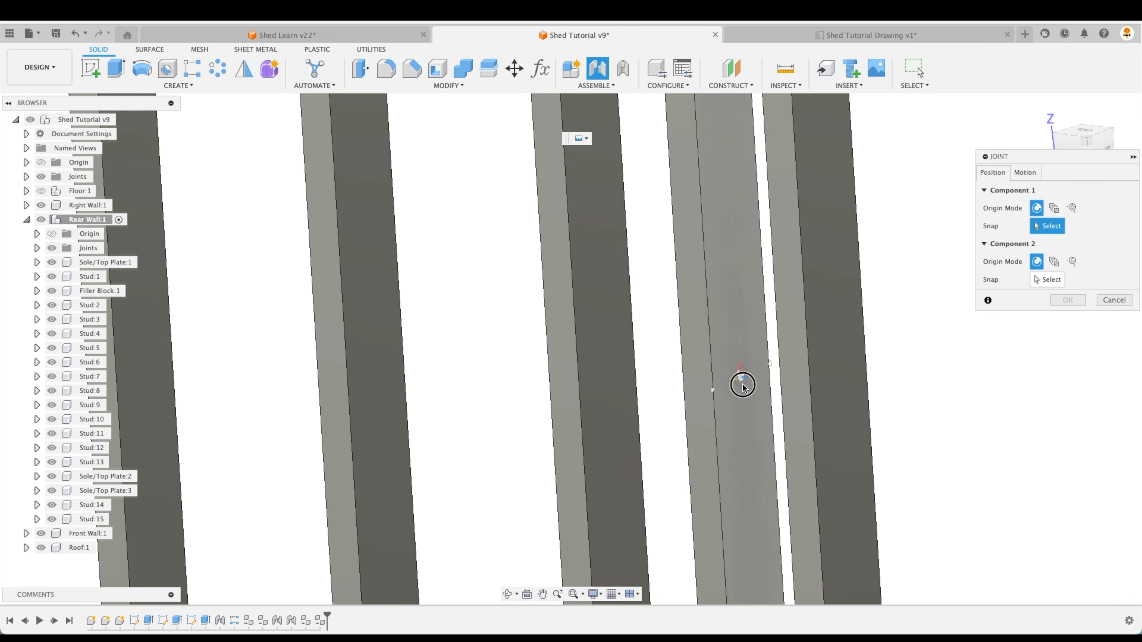
left_click(743, 385)
middle_click_drag(892, 378, 805, 323, "shift")
left_click(739, 283)
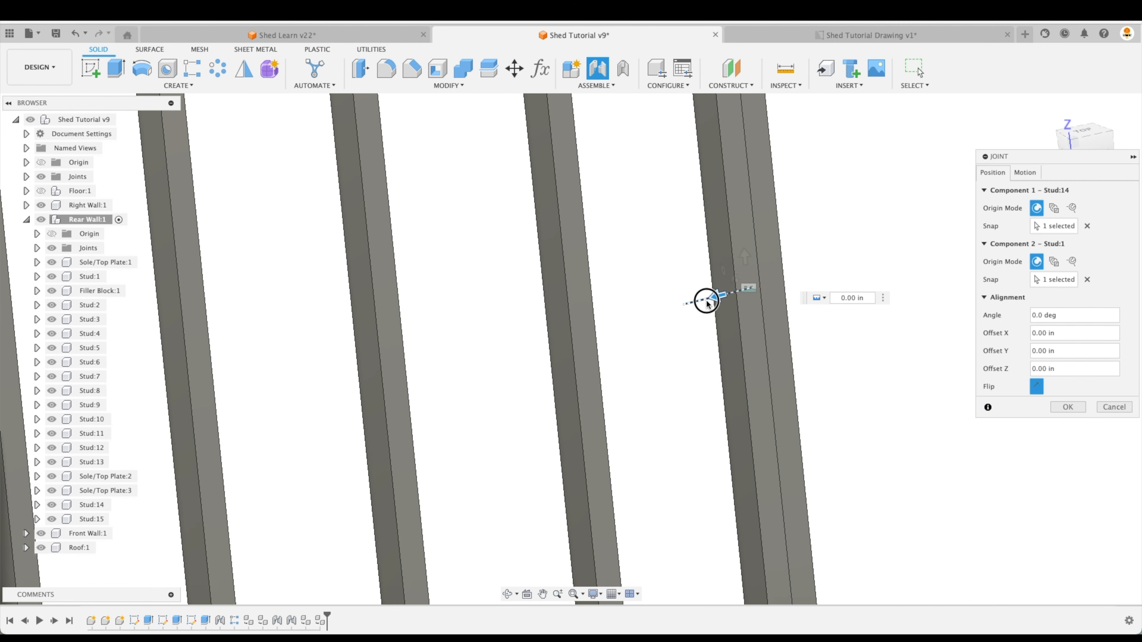
left_click_drag(707, 303, 693, 307)
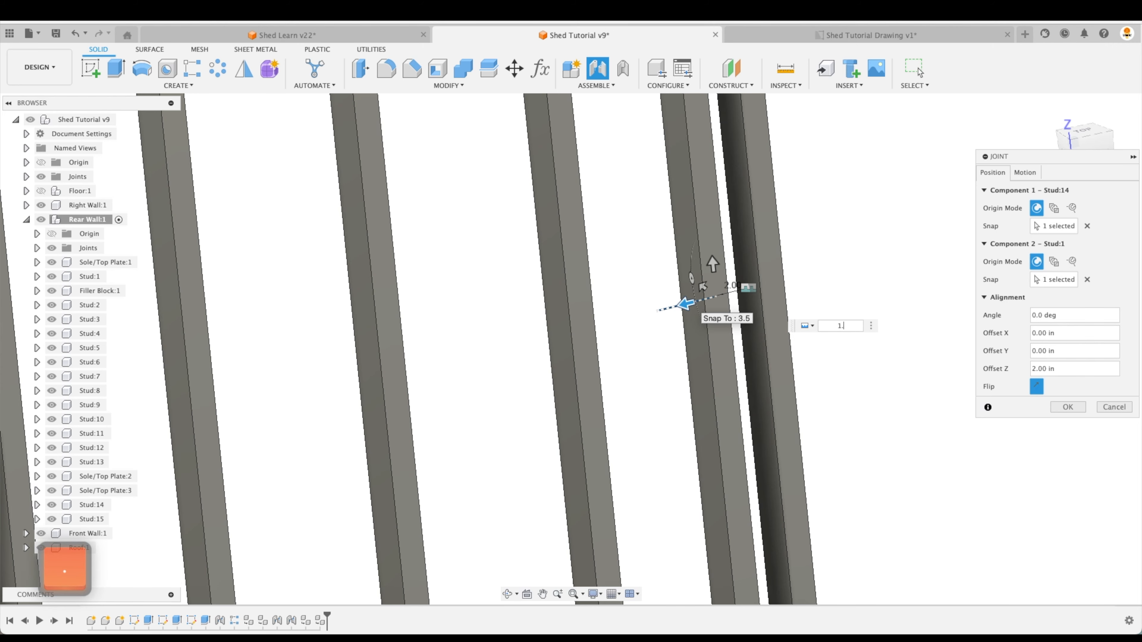
key("Return")
scroll(677, 384, "down", 3)
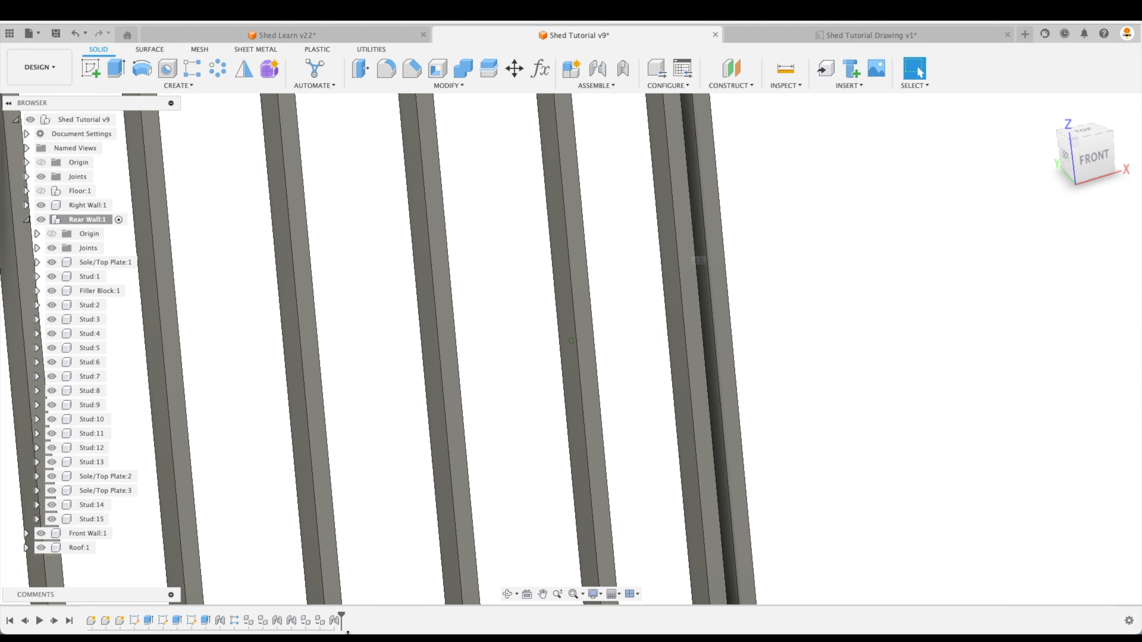
double_click(332, 621)
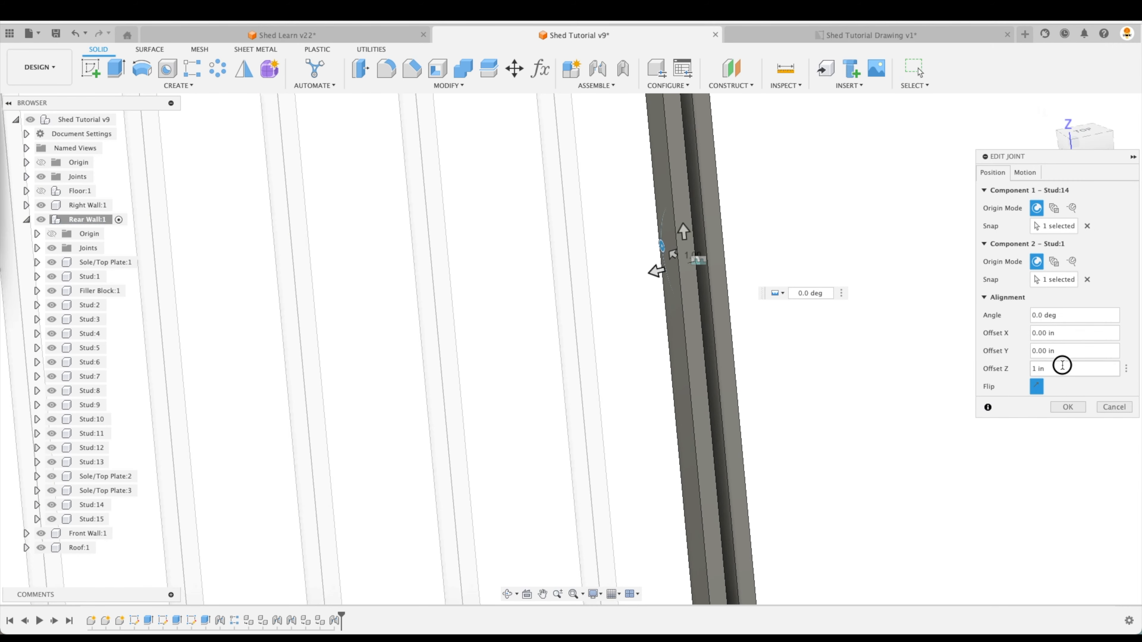
key("Return")
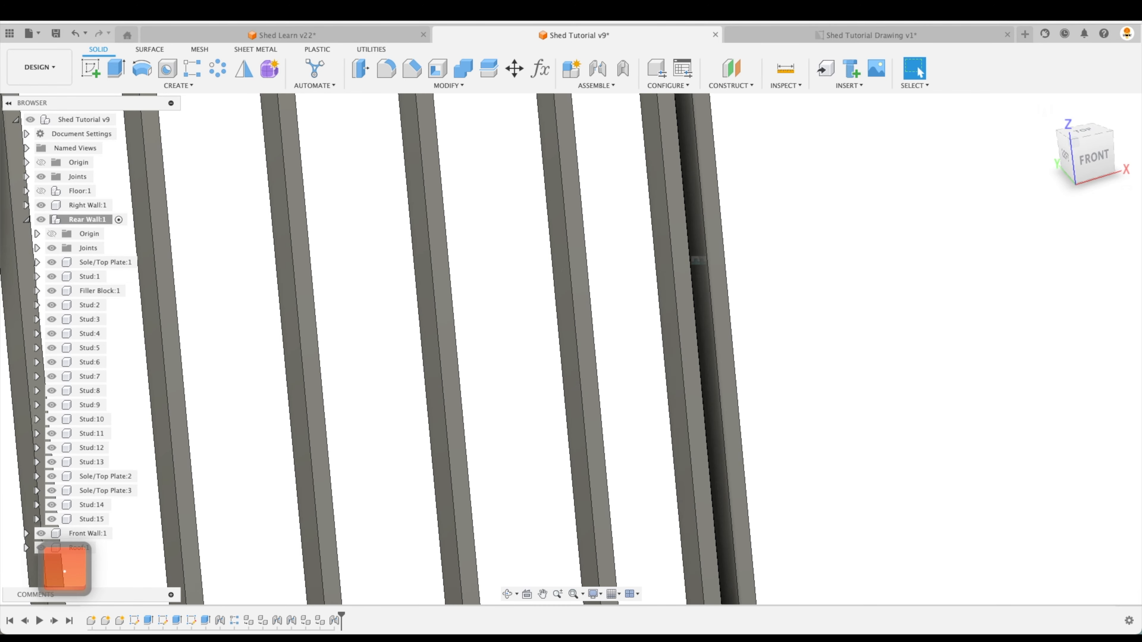
Joint the stud copy at the -X end to the adjacent end stud's inner face with a 1.5 in Z offset
scroll(876, 298, "down", 10)
middle_click_drag(701, 418, 535, 380, "shift")
scroll(535, 380, "up", 10)
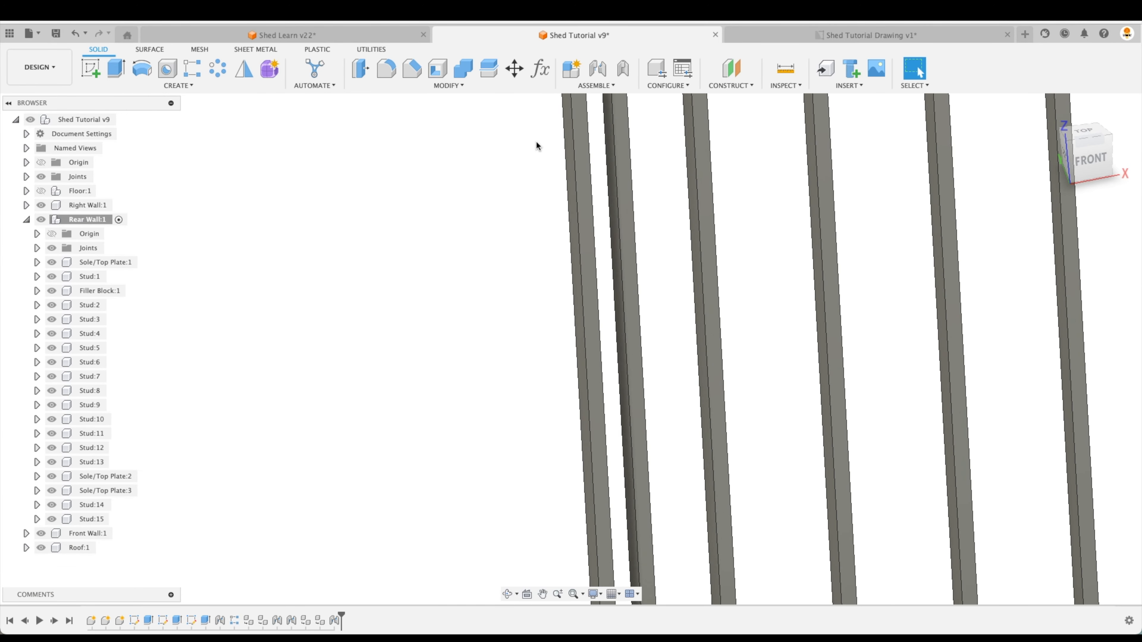
key("j")
scroll(636, 360, "up", 3)
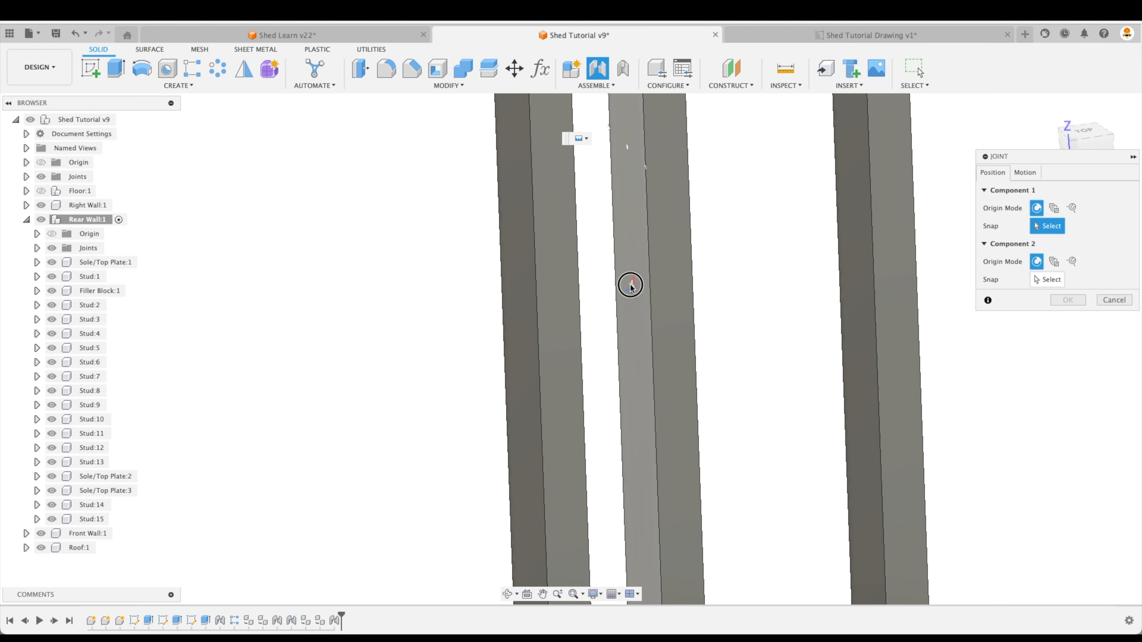
left_click(629, 163)
middle_click_drag(402, 254, 623, 182, "shift")
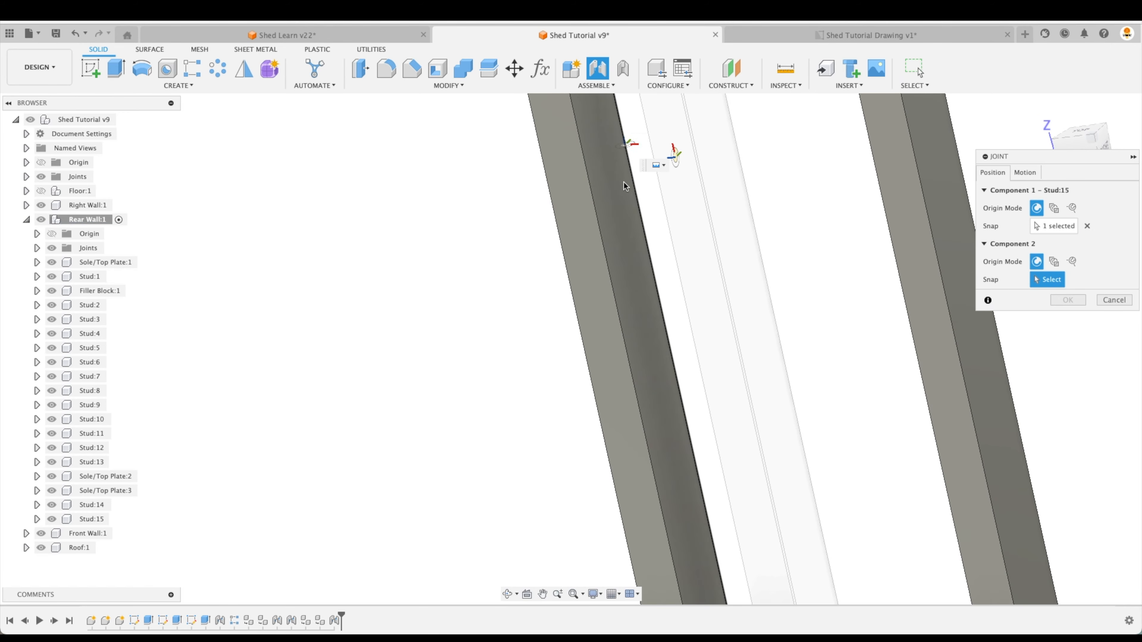
left_click(611, 173)
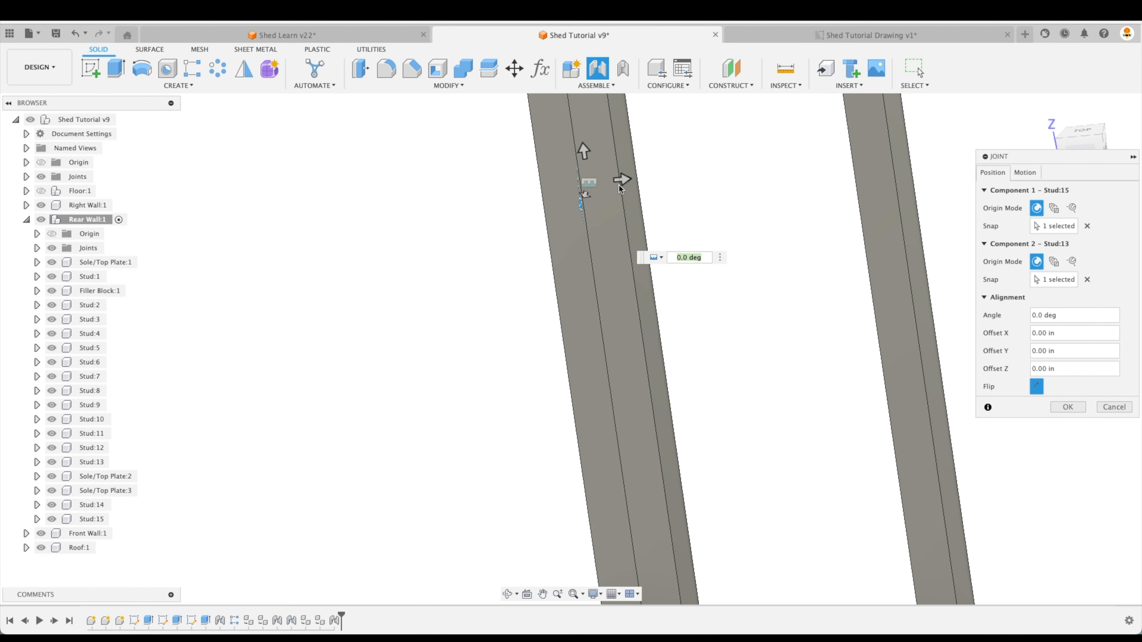
left_click_drag(623, 179, 652, 179)
type("1")
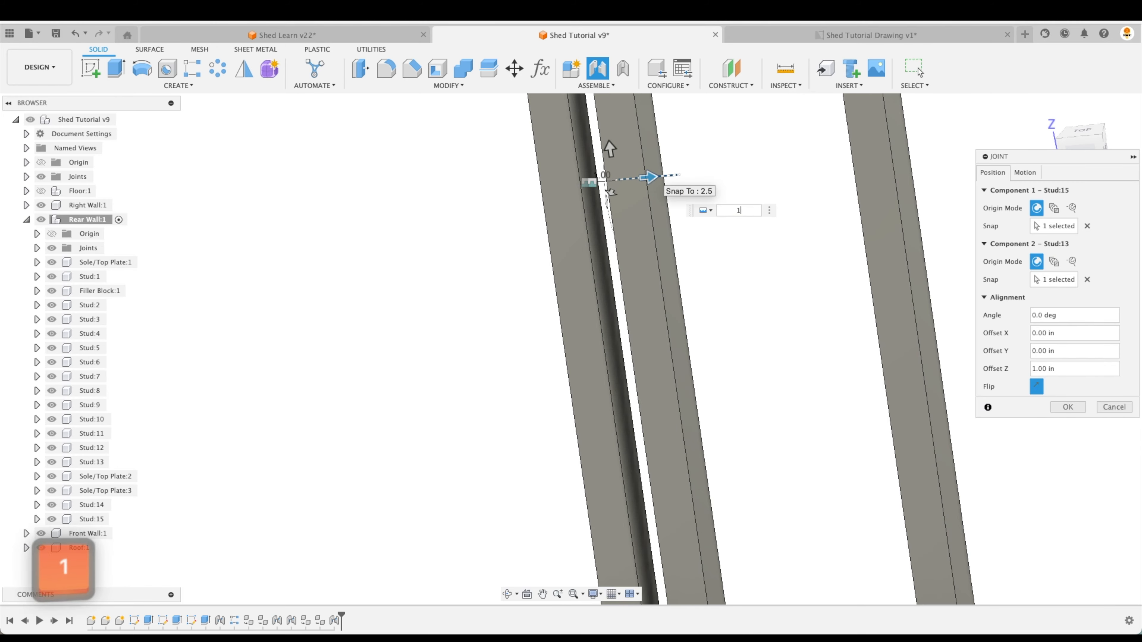
type(".5")
key("Return")
Move the filler block from the middle of the sole plate to clear space beyond the wall's +X end
scroll(389, 281, "down", 10)
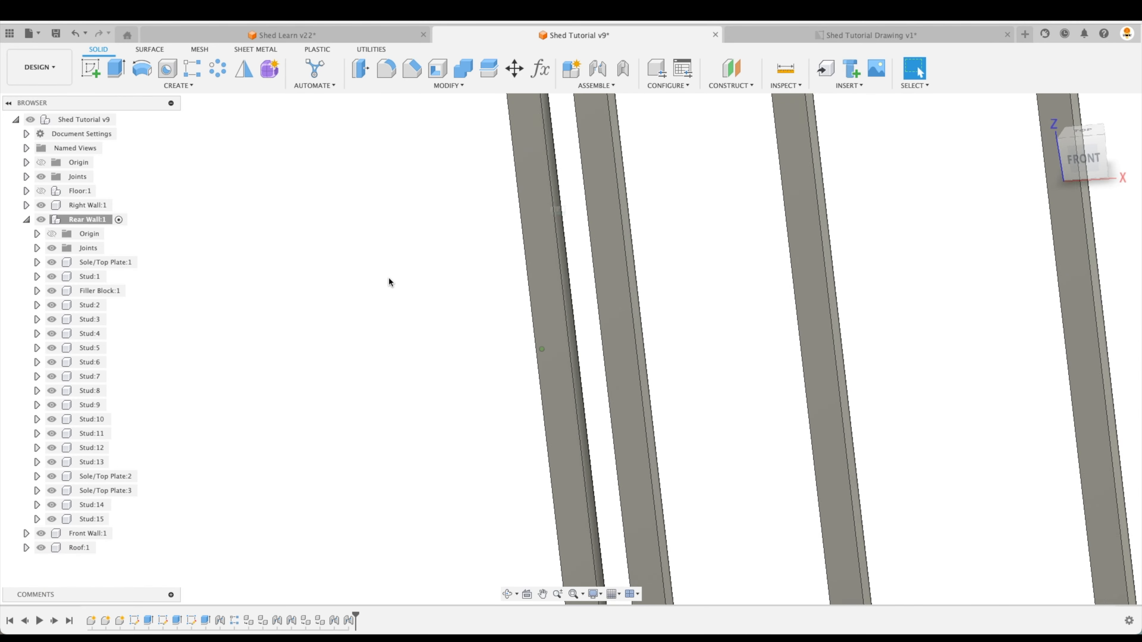
scroll(381, 281, "down", 8)
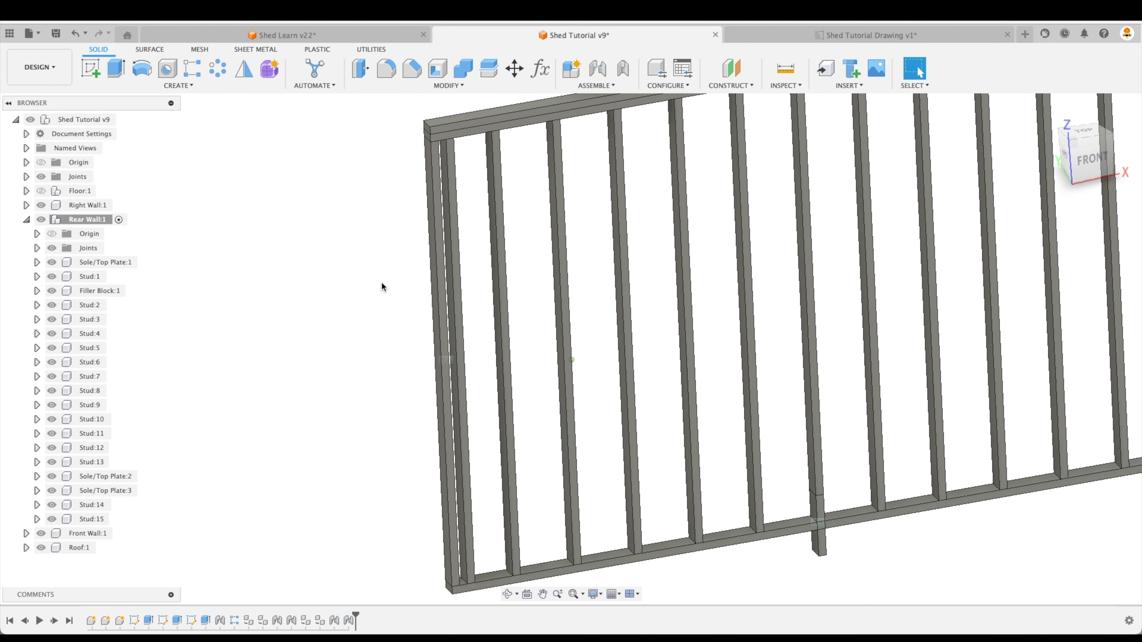
middle_click_drag(851, 513, 707, 525, "shift")
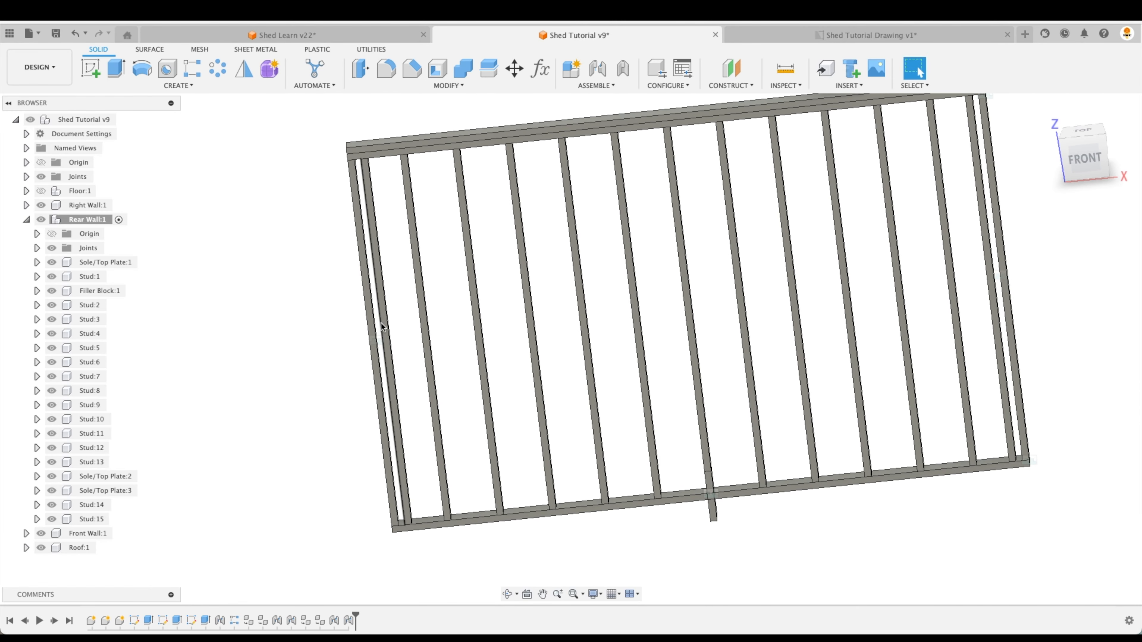
middle_click_drag(772, 507, 706, 486, "shift")
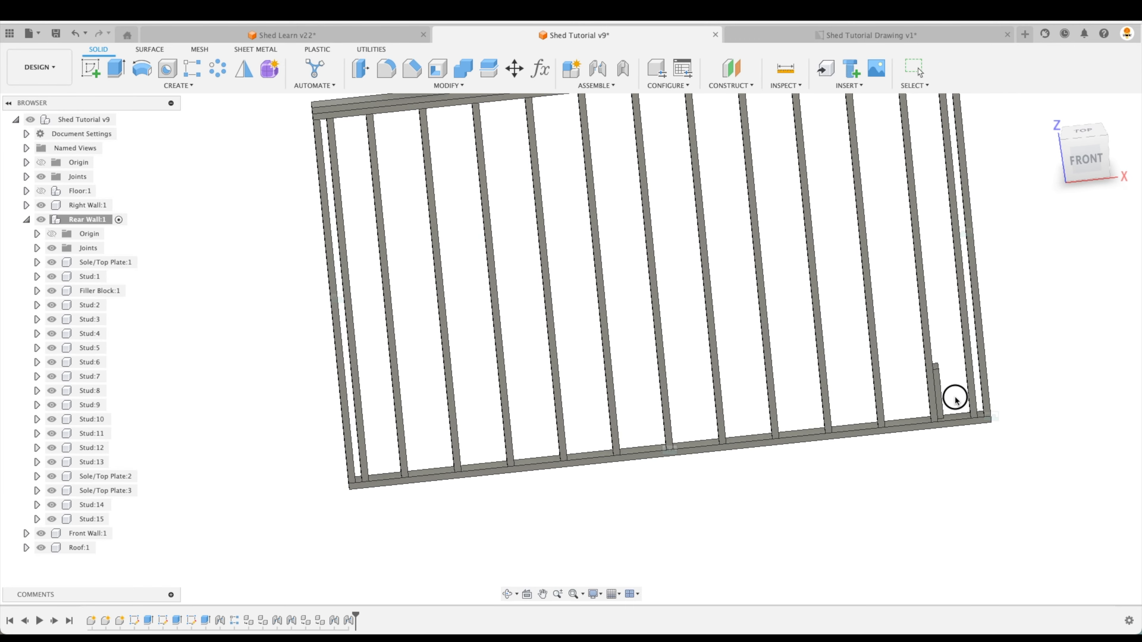
left_click_drag(1011, 377, 1013, 377)
middle_click_drag(1055, 377, 932, 386)
scroll(911, 382, "up", 3)
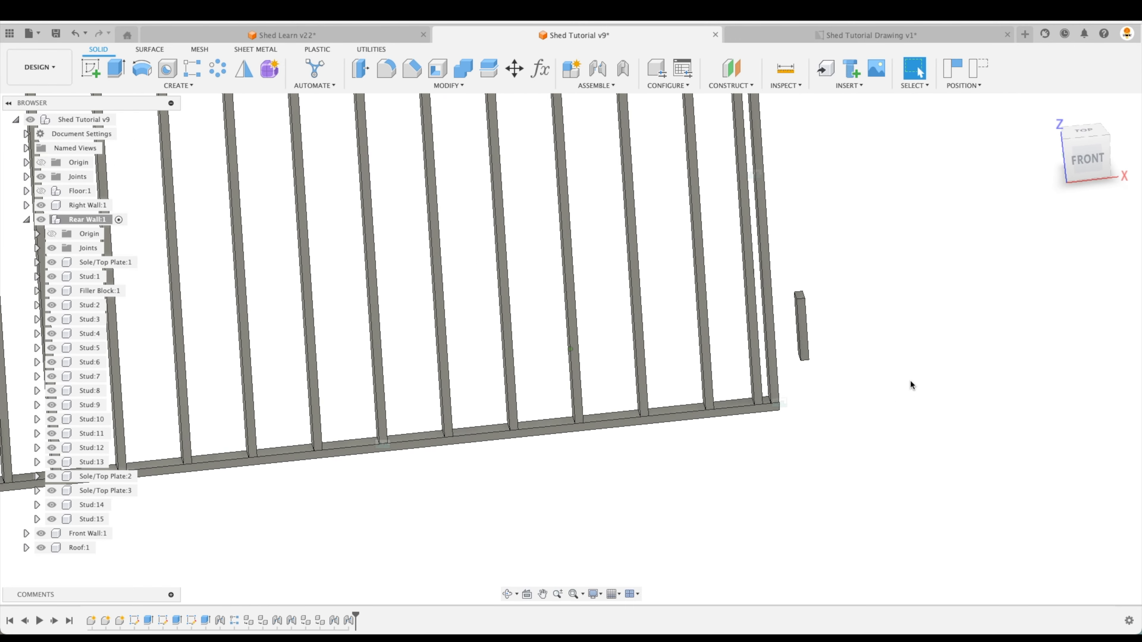
Joint the filler block's broad face near its lower end into the gap between the +X end studs, resting on the sole plate
left_click(597, 69)
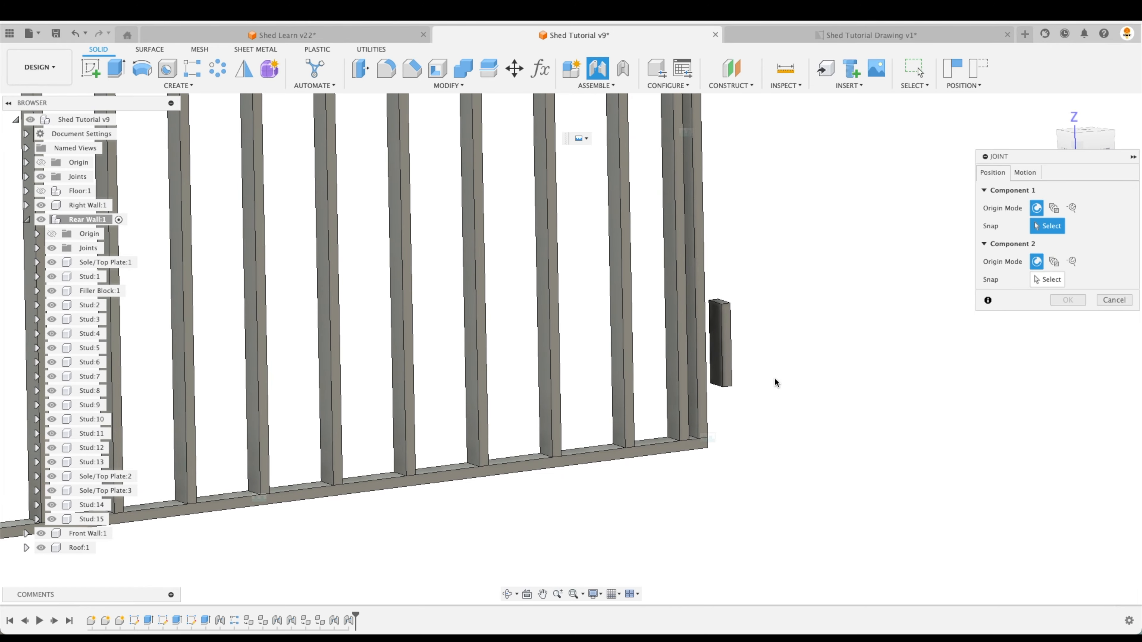
scroll(776, 415, "up", 5)
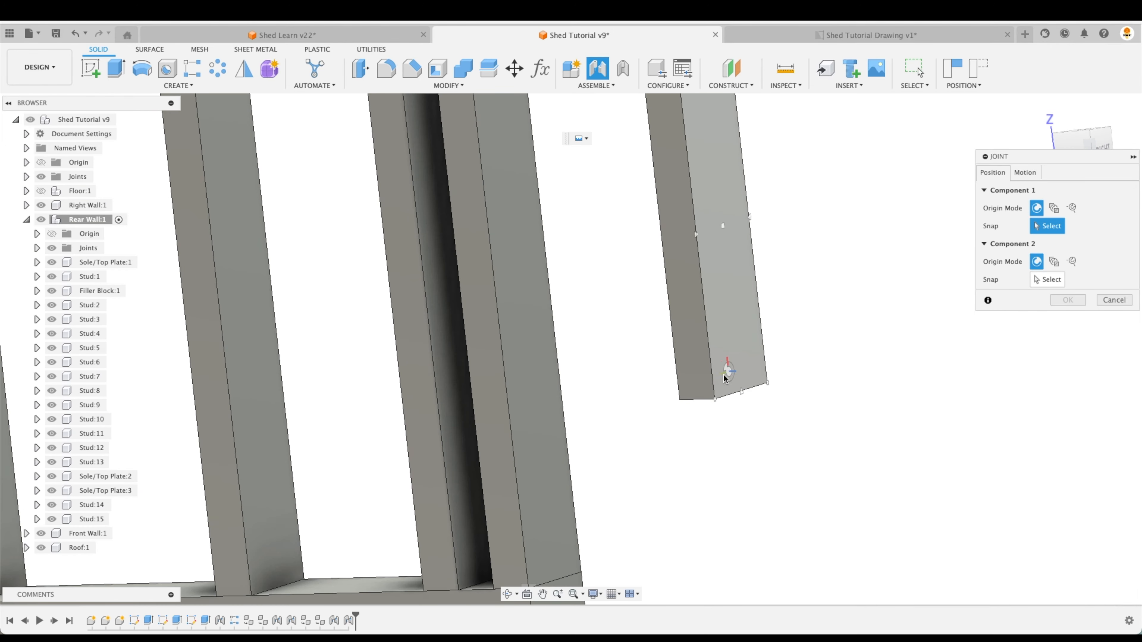
left_click(723, 374)
left_click(505, 529)
left_click(1068, 408)
Copy the filler block, paste it into the Rear Wall and move the copy about -126 in along X and -30 in along Z
scroll(880, 445, "down", 5)
middle_click_drag(873, 445, 715, 382, "shift")
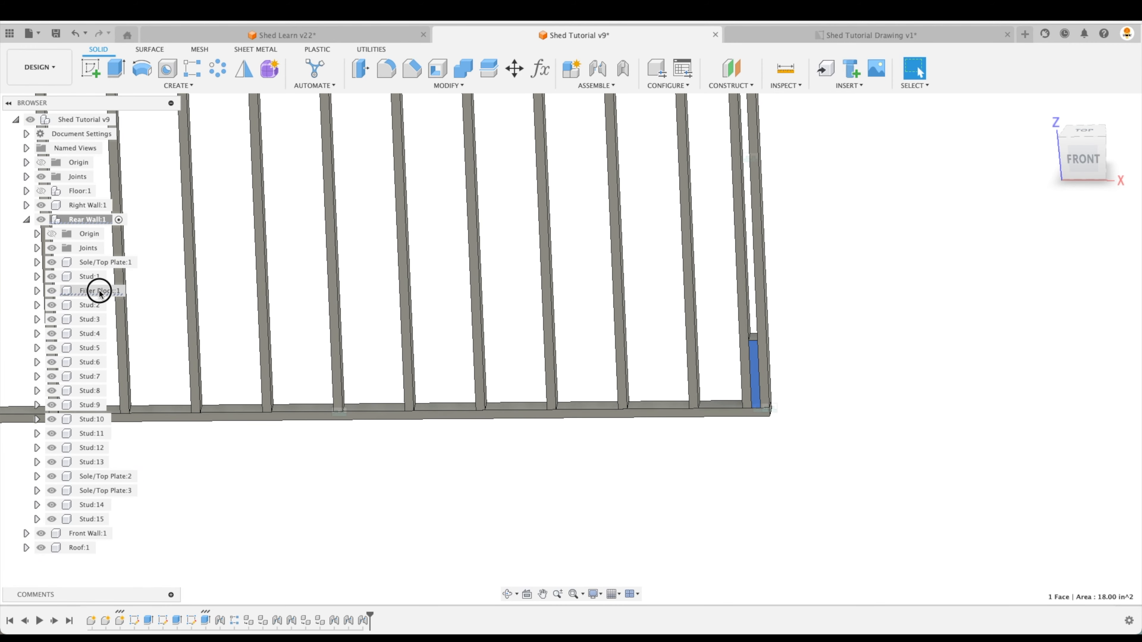
right_click(104, 292)
left_click(136, 252)
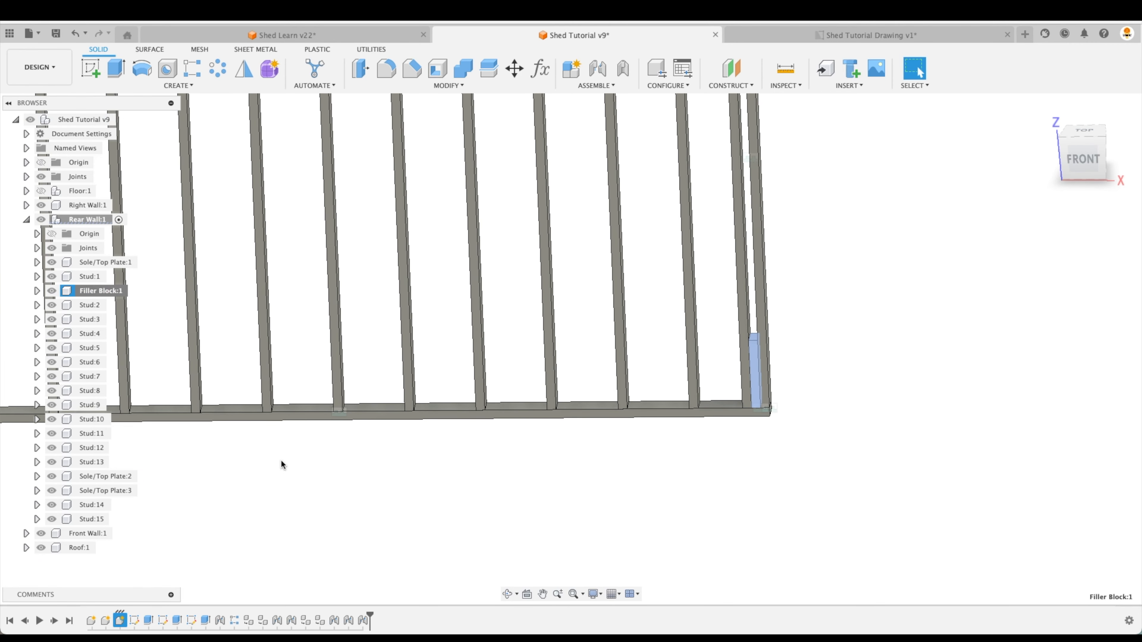
key("super+v")
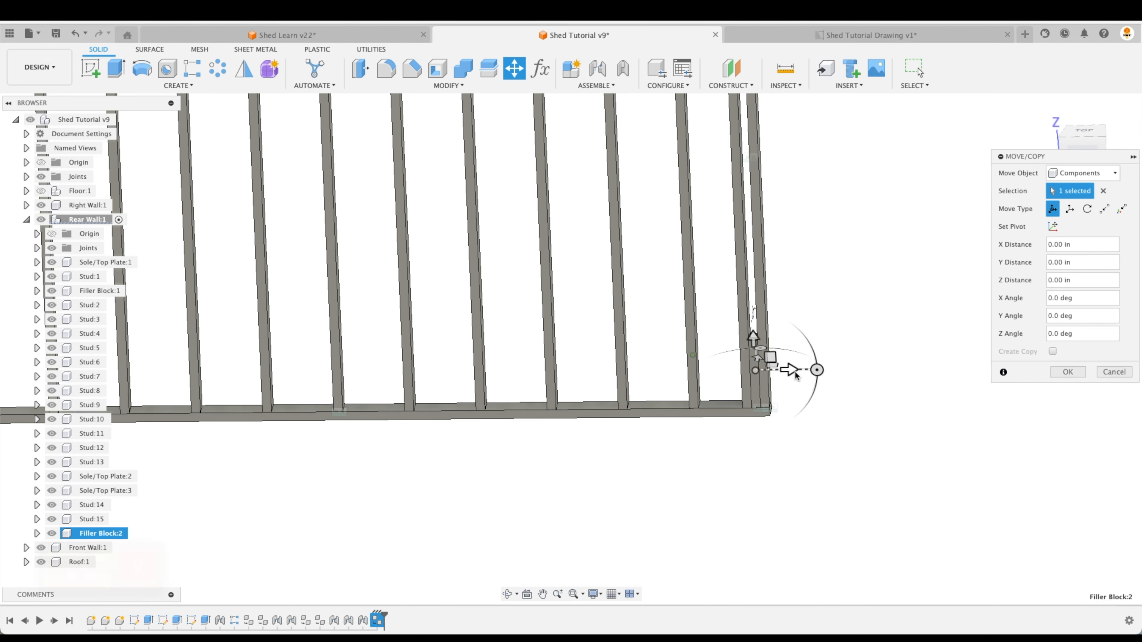
scroll(849, 366, "down", 3)
left_click_drag(818, 357, 229, 484)
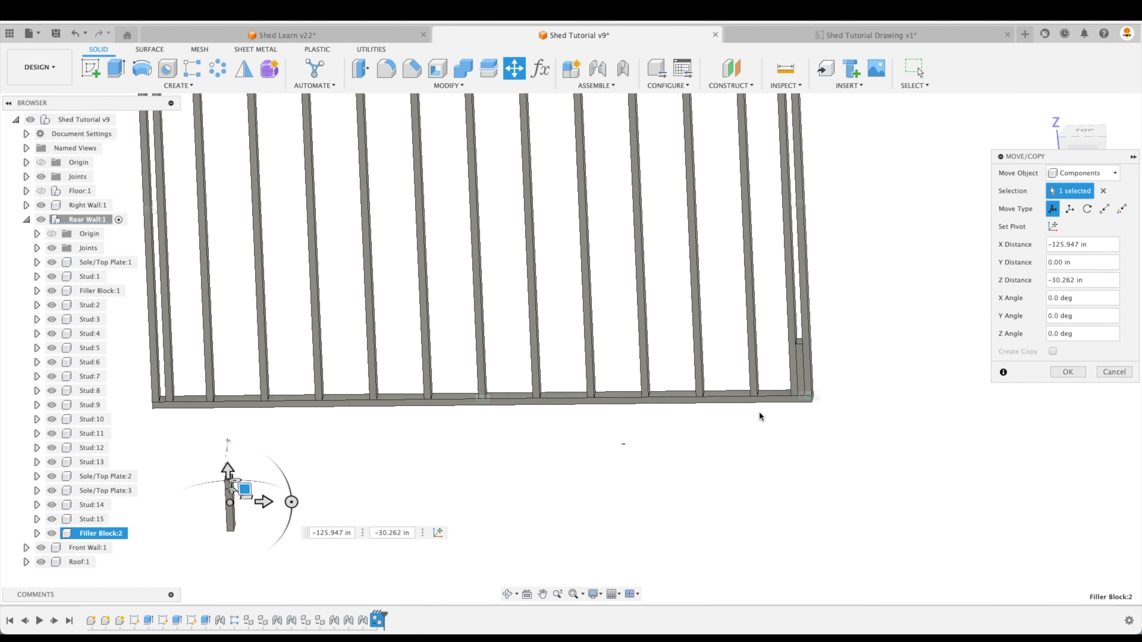
left_click(1068, 371)
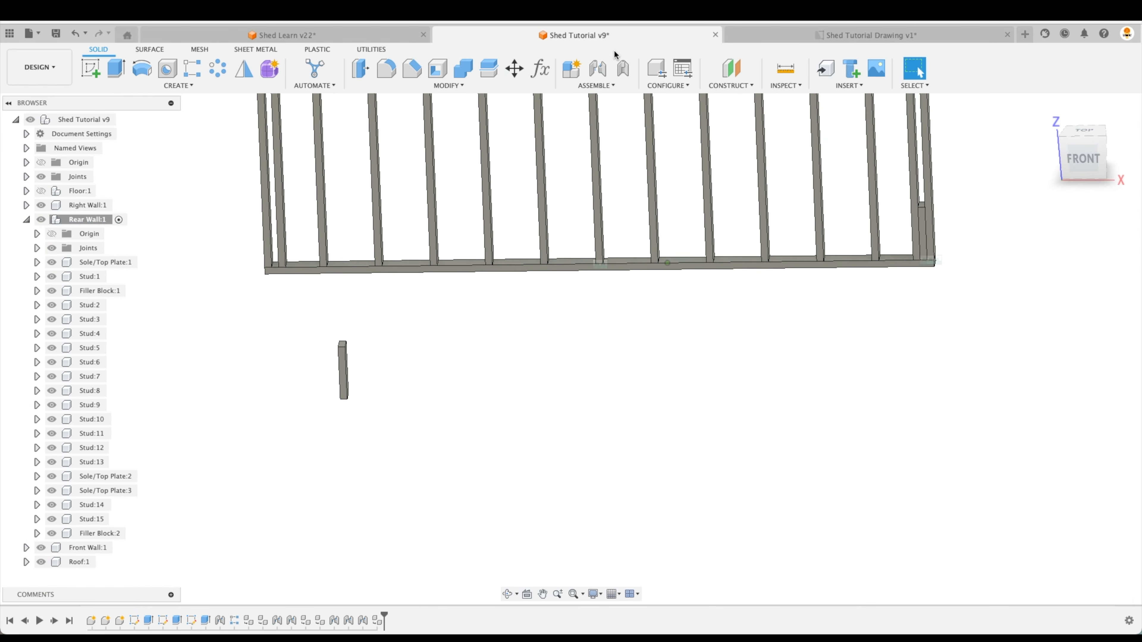
Joint the copied filler block's broad face near its lower end to the inner face of the -X end stud, just above the sole plate
left_click(597, 68)
scroll(425, 445, "up", 10)
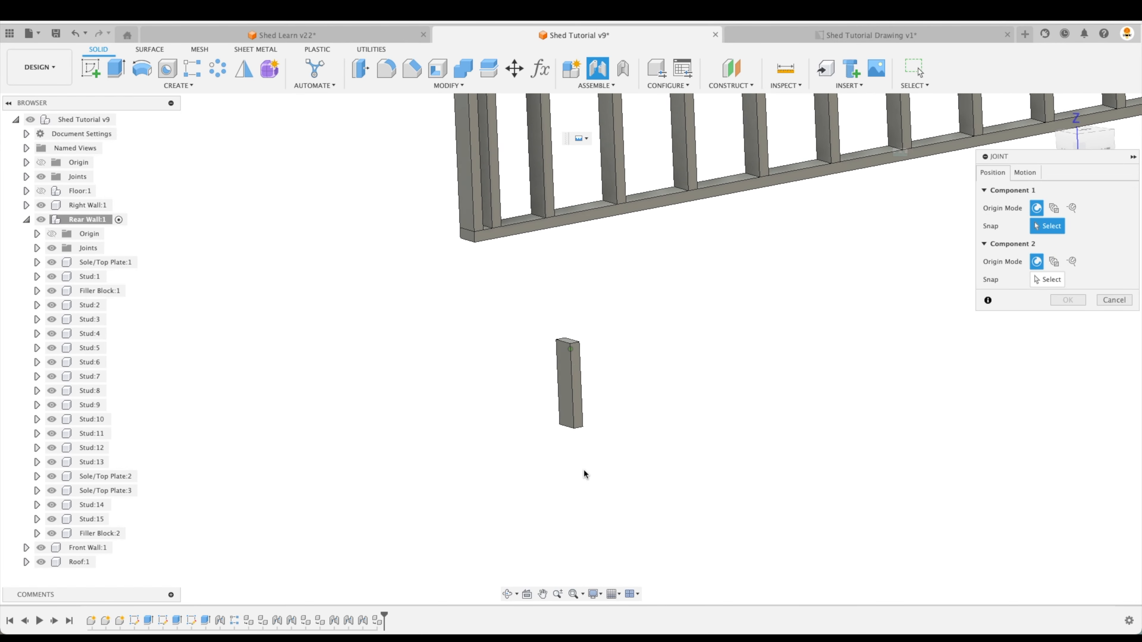
left_click(552, 351)
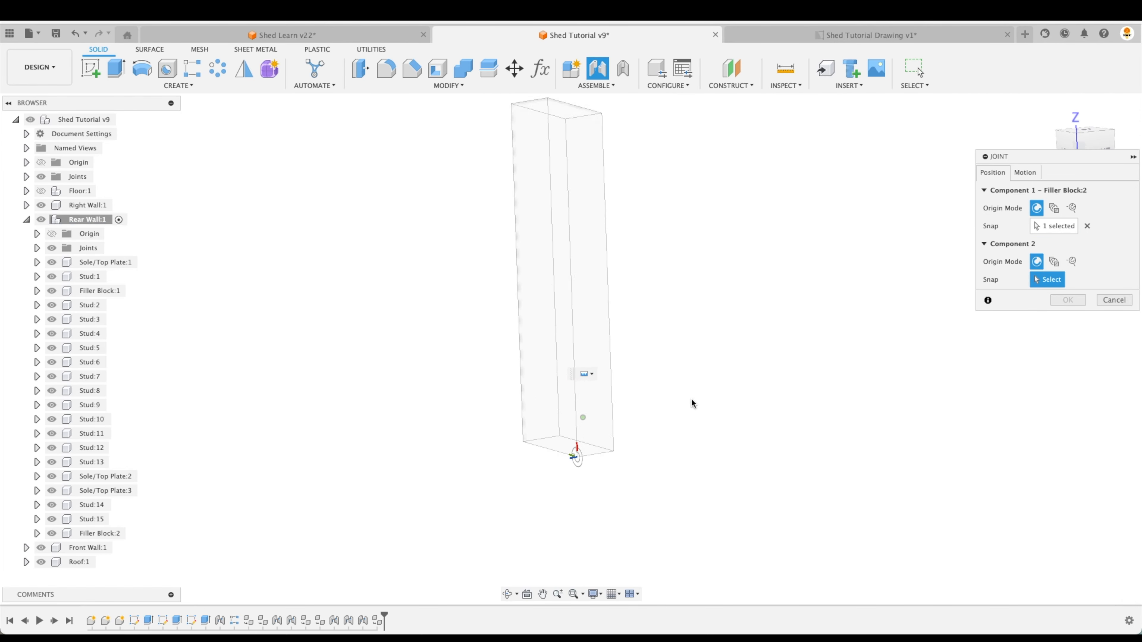
scroll(548, 453, "down", 5)
scroll(479, 261, "up", 5)
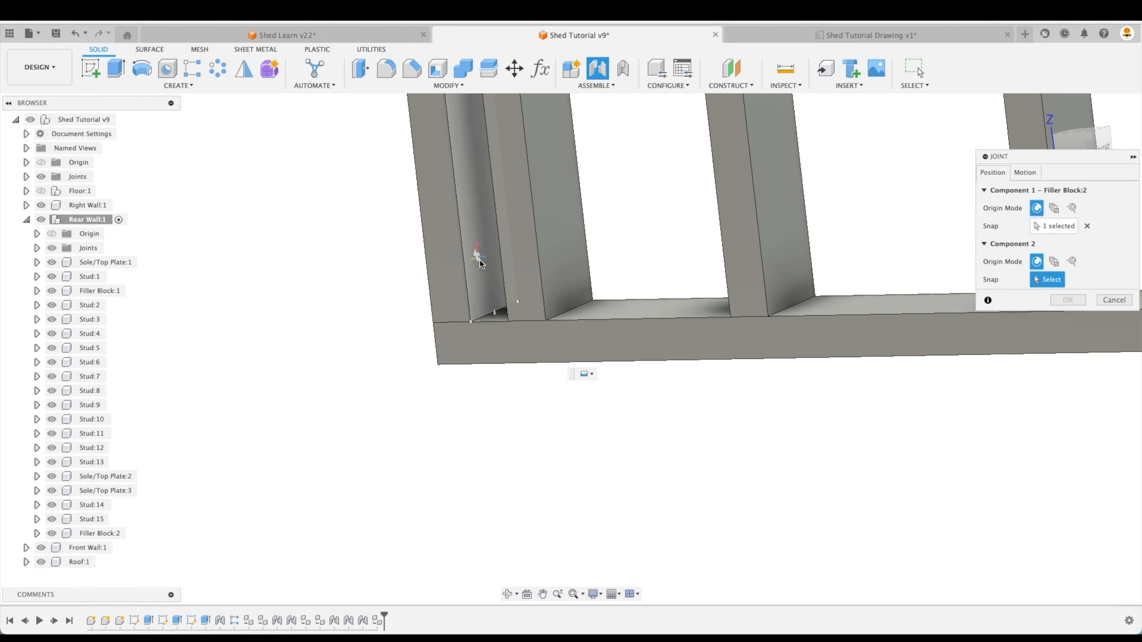
left_click(477, 295)
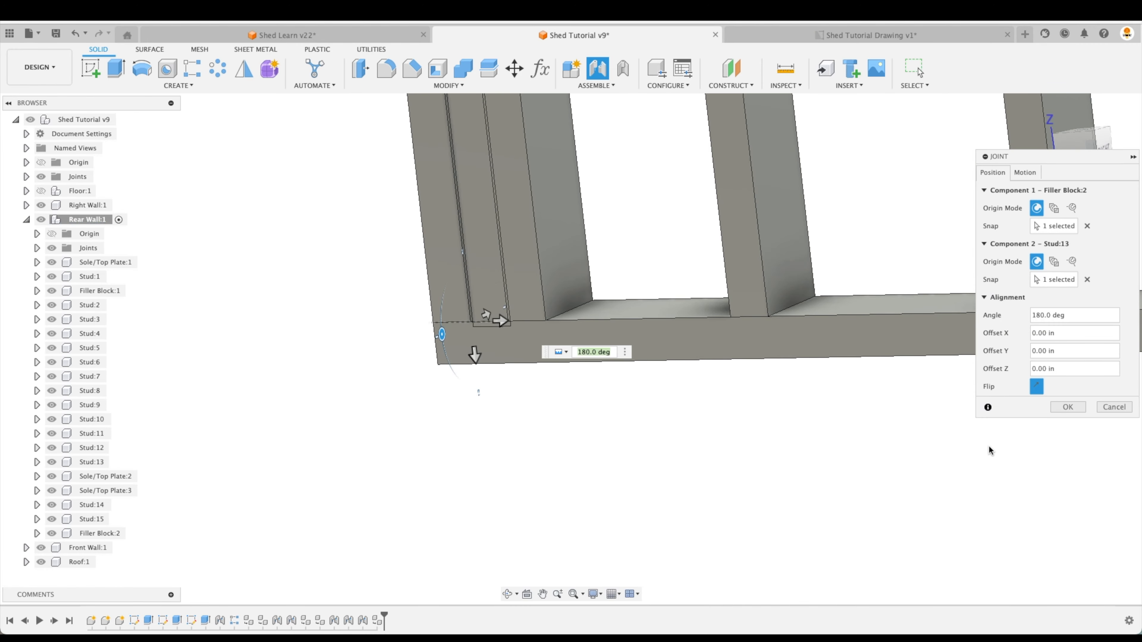
left_click(1070, 407)
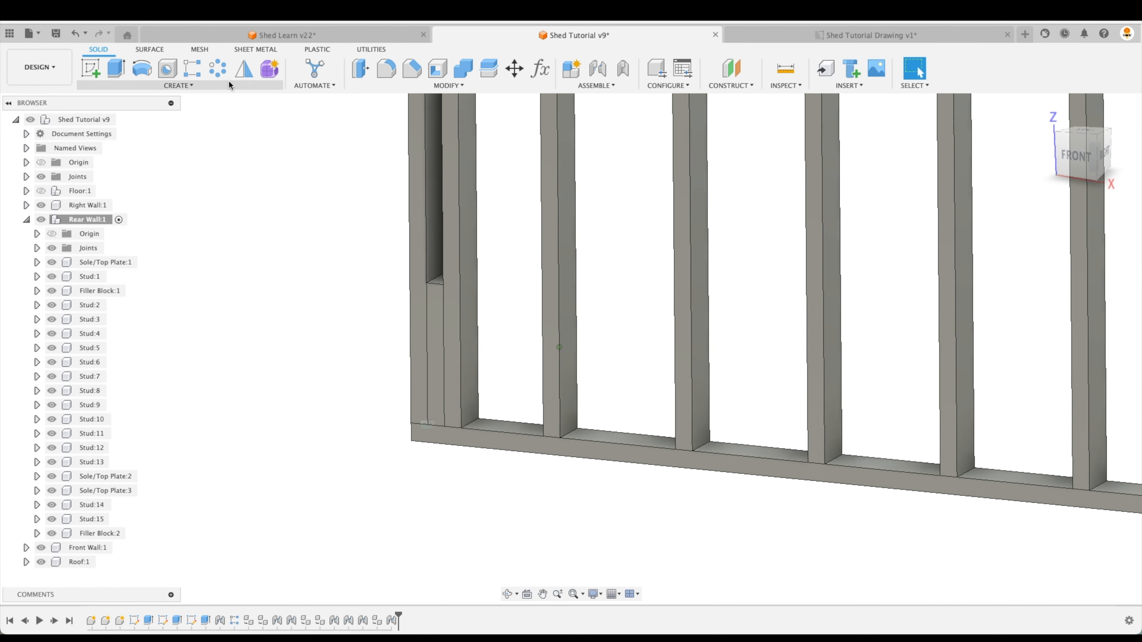
Start a rectangular pattern of components with both filler blocks as the objects
left_click(192, 69)
scroll(286, 356, "down", 3)
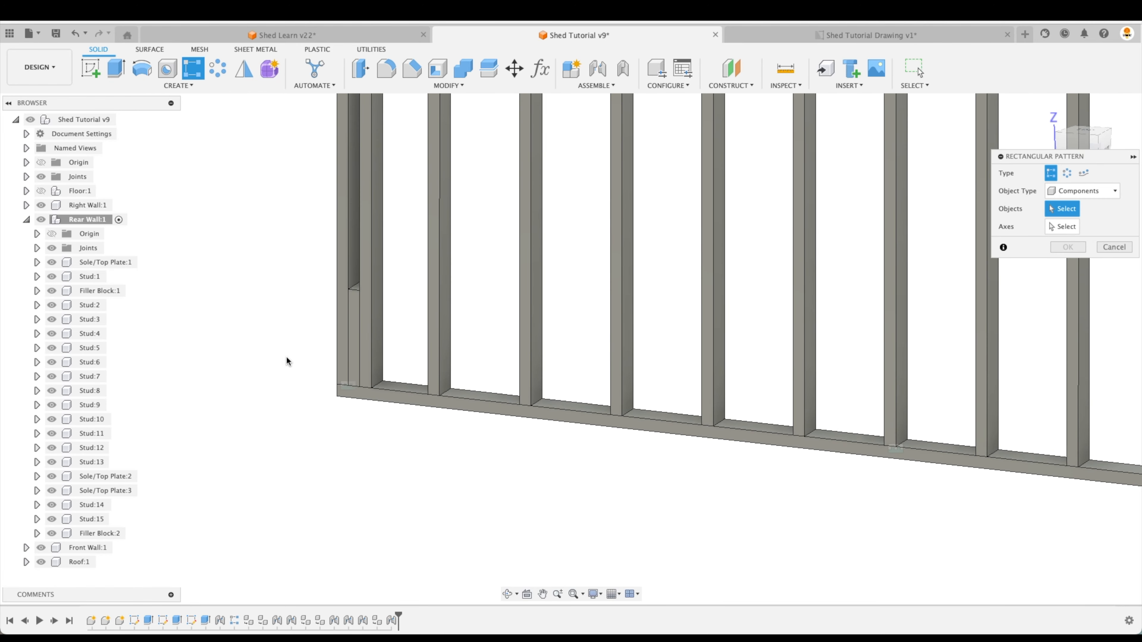
left_click(354, 332)
scroll(504, 471, "down", 5)
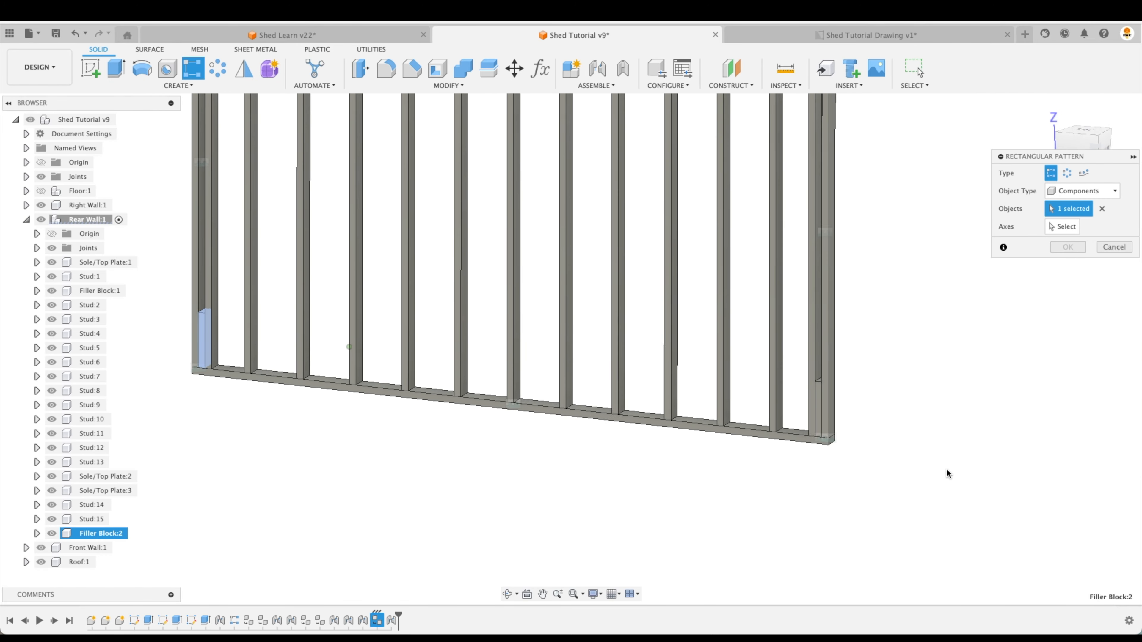
left_click(803, 402)
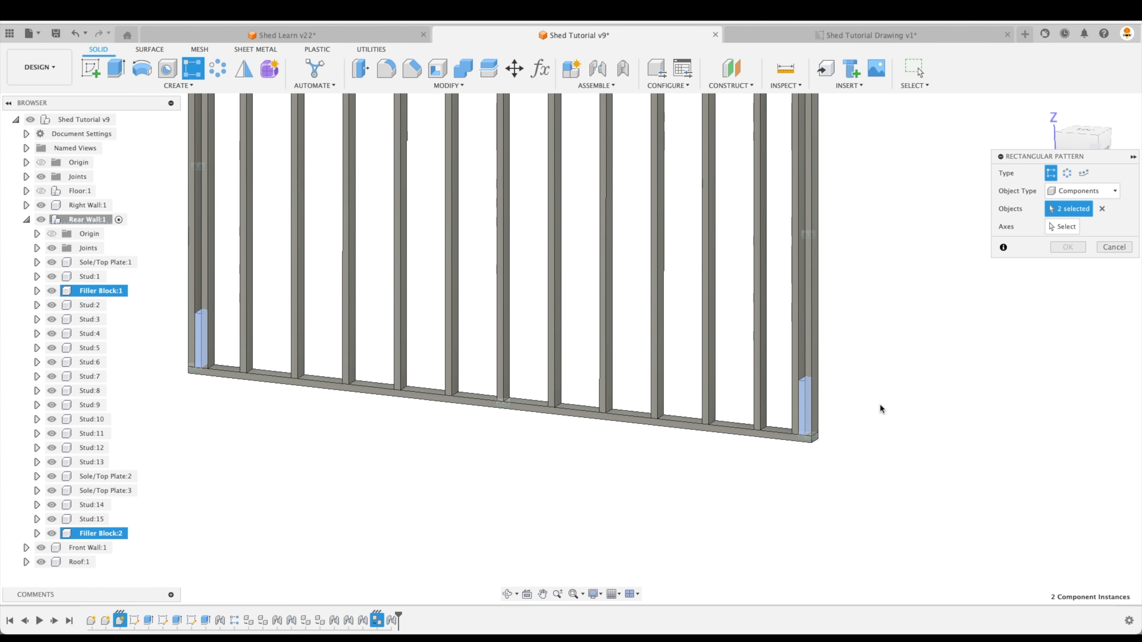
Hide Stud:4 through Stud:7 to expose the origin for choosing the pattern axis
left_click(1074, 229)
middle_click_drag(1029, 306, 619, 412, "shift")
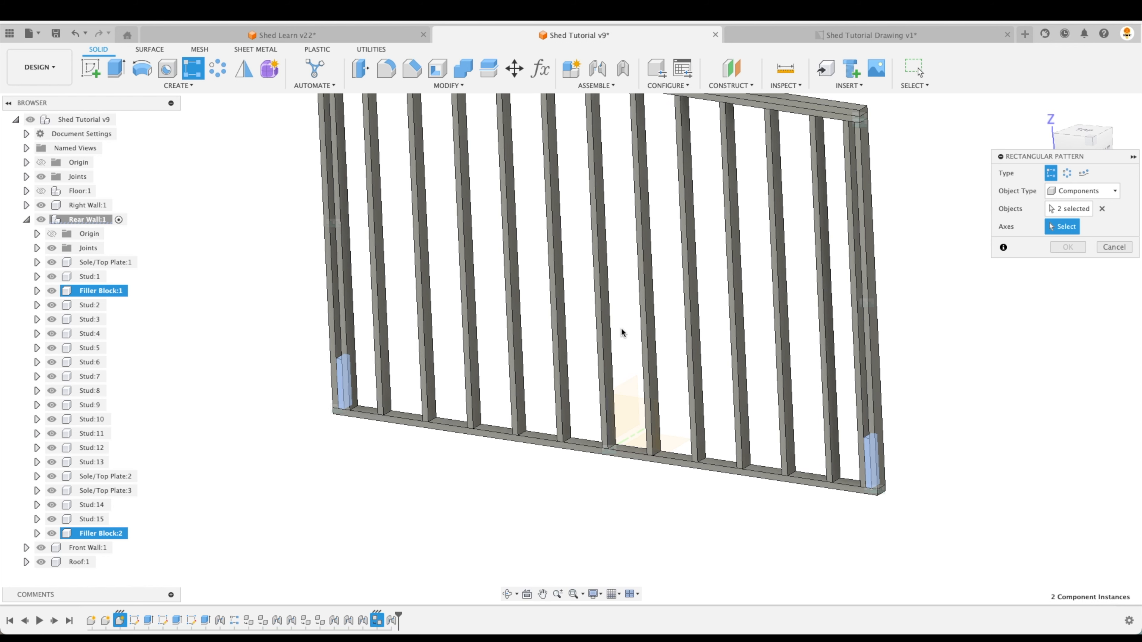
left_click(57, 334)
left_click(51, 363)
left_click(52, 376)
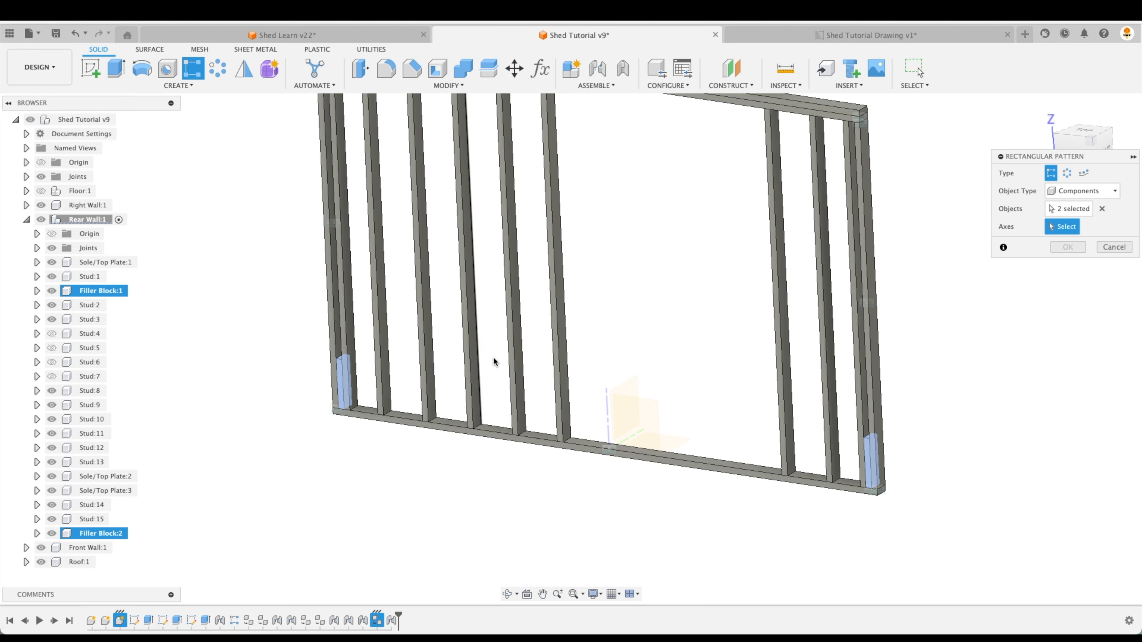
Pattern both filler blocks upward along the vertical Z axis with quantity 3 over an extent of 76 in
left_click(607, 396)
middle_click_drag(627, 396, 575, 476, "shift")
left_click_drag(562, 478, 583, 215)
scroll(881, 270, "up", 5)
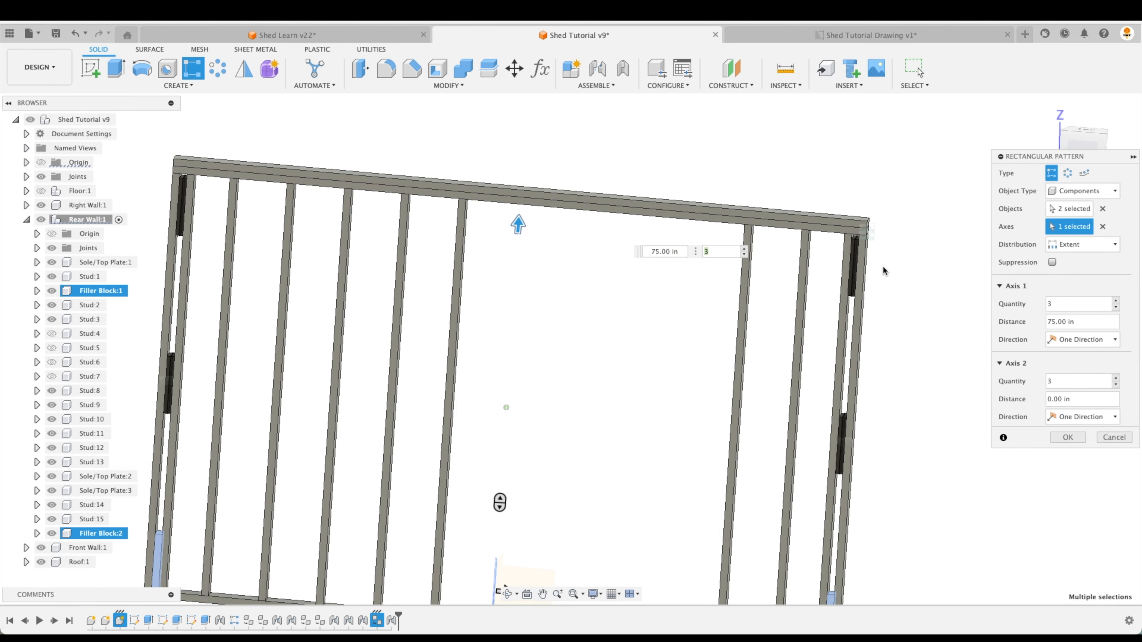
scroll(737, 292, "up", 1)
double_click(683, 251)
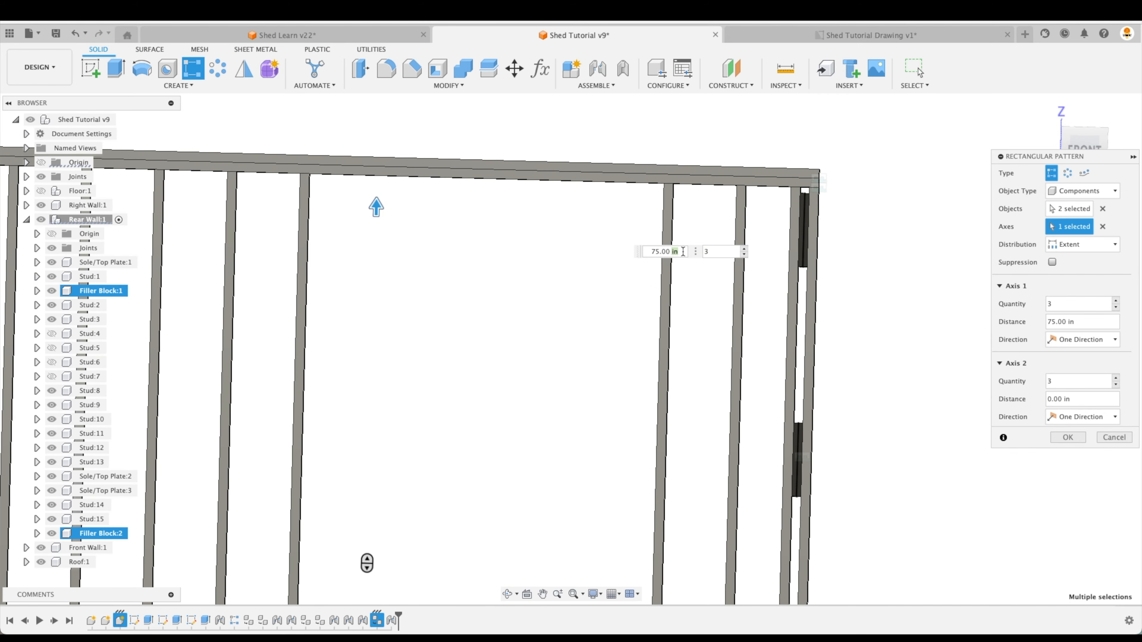
scroll(721, 244, "up", 1)
type("76")
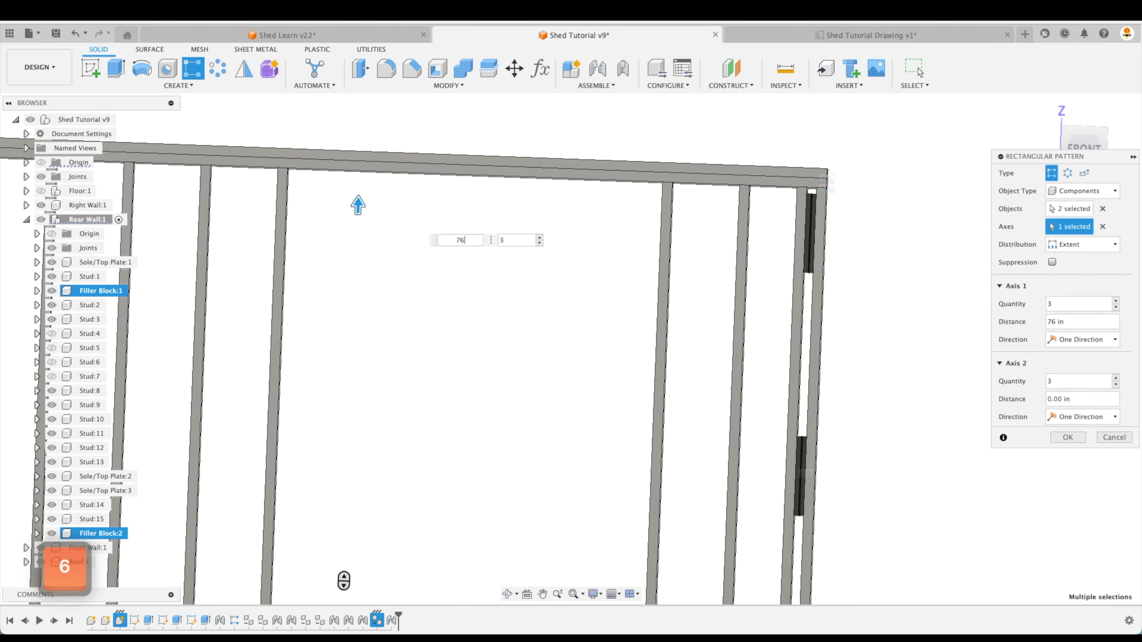
scroll(602, 337, "down", 5)
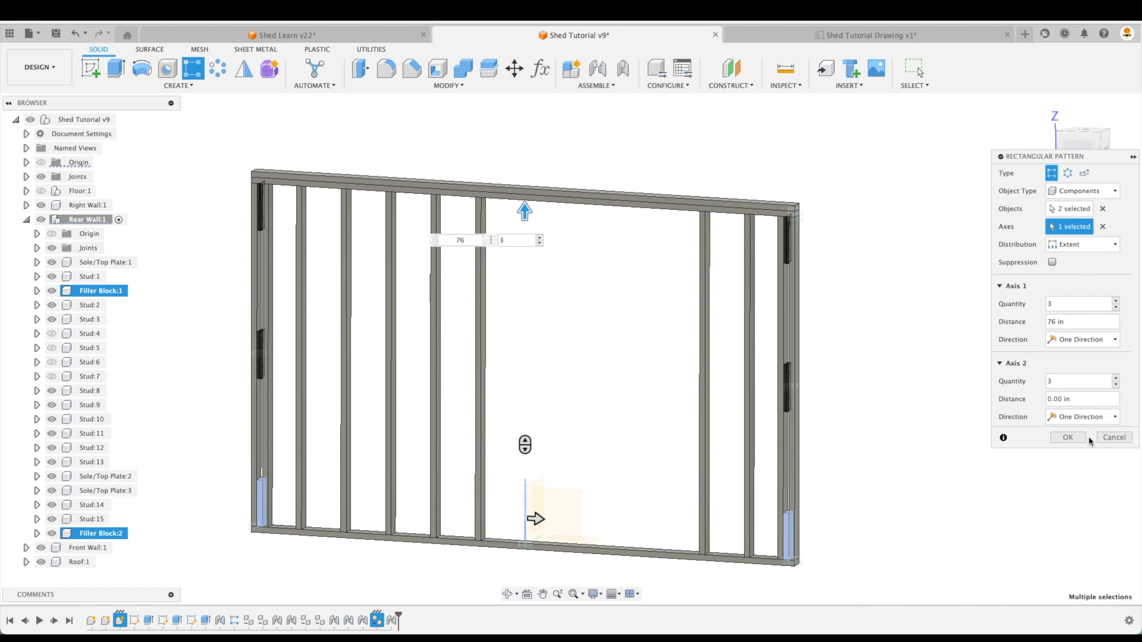
left_click(1067, 437)
Check each patterned filler block, Filler Block:2 through Filler Block:6, by highlighting it in the Rear Wall
scroll(90, 532, "down", 3)
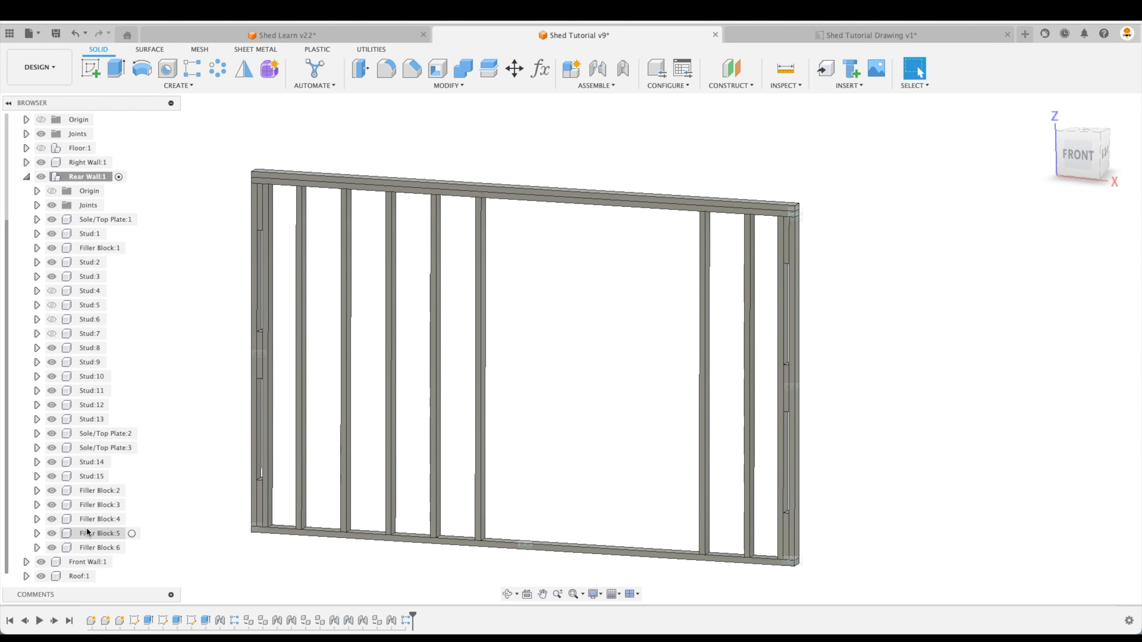
left_click(111, 491)
key("Down")
key("Down")
key("Down")
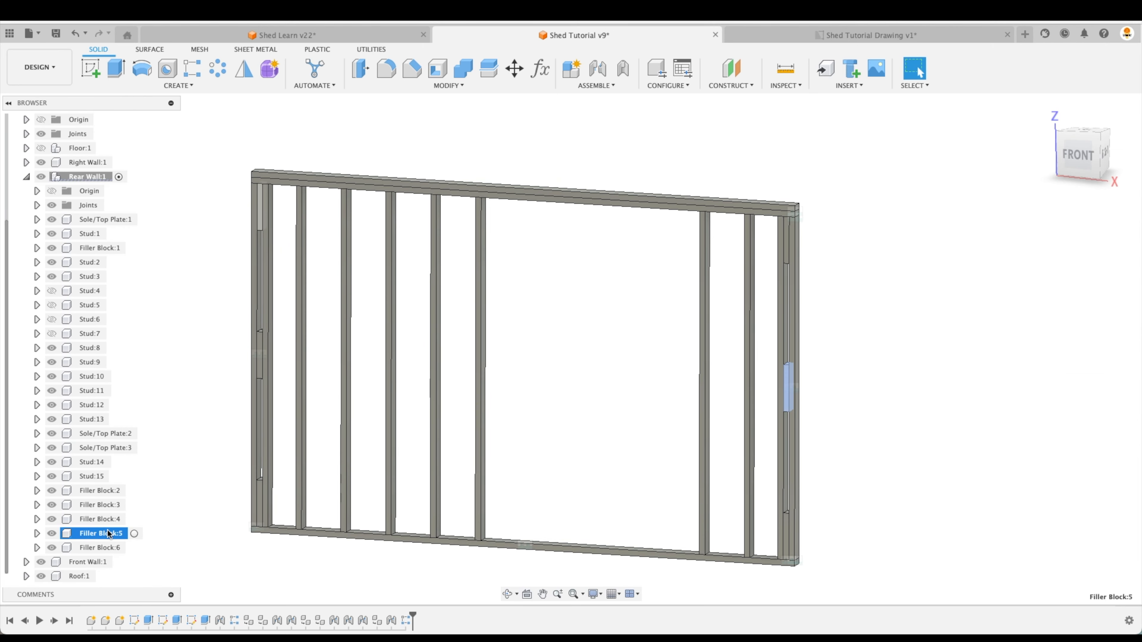
left_click(110, 494)
left_click(103, 505)
left_click(105, 519)
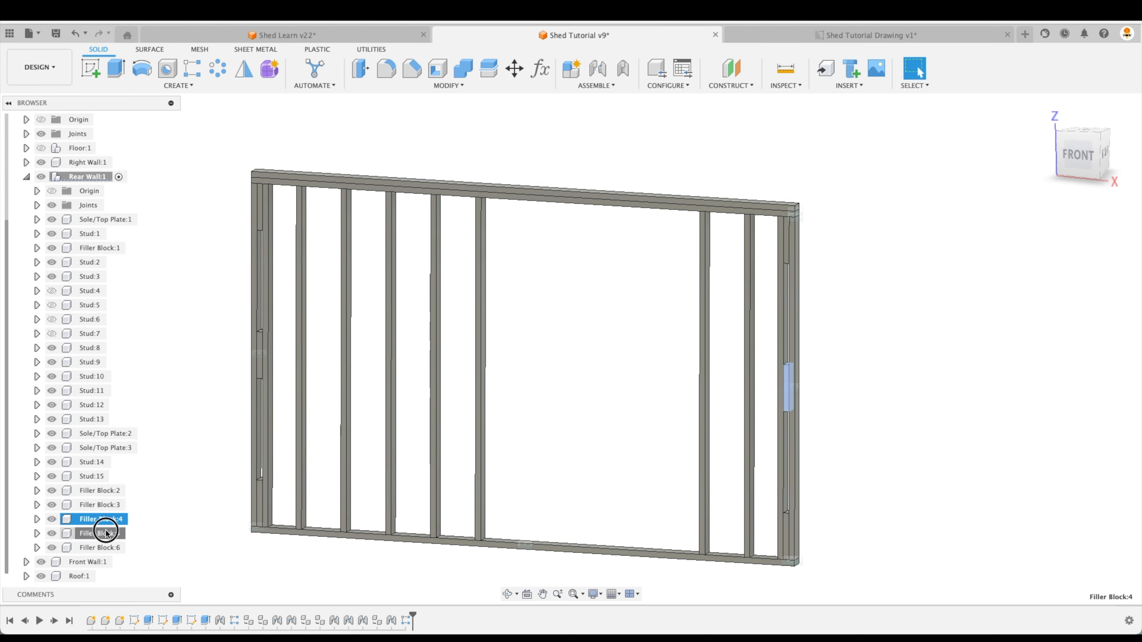
left_click(104, 533)
left_click(104, 547)
left_click(255, 544)
Show the hidden Stud:4 through Stud:7 in the Rear Wall again
middle_click_drag(833, 396, 70, 337, "shift")
left_click(50, 335)
left_click(51, 290)
left_click(52, 306)
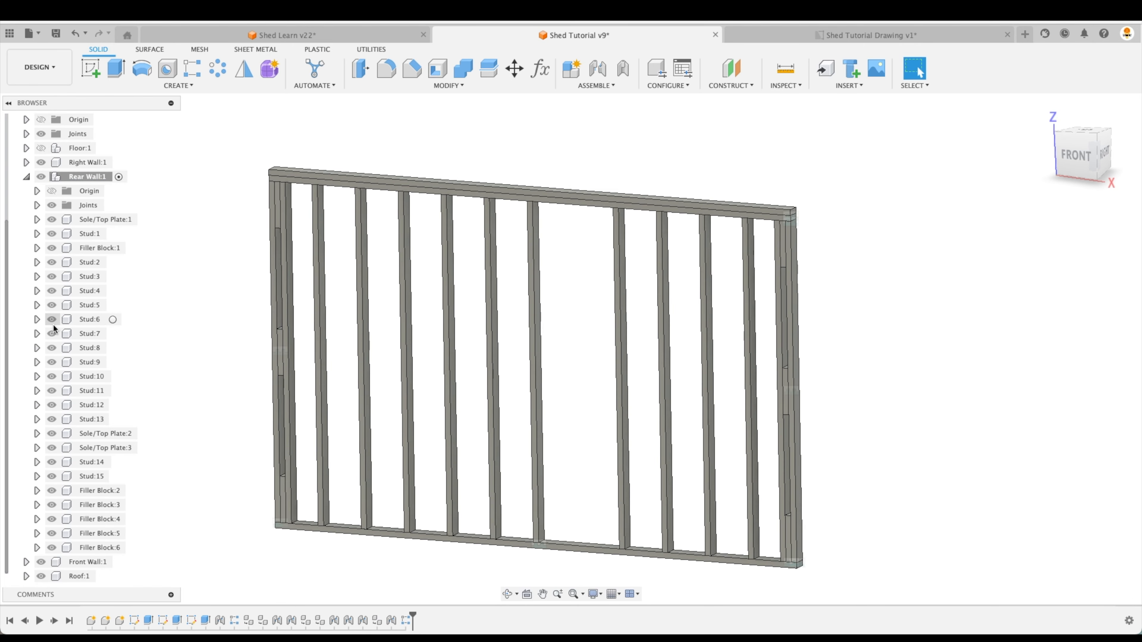
left_click(52, 320)
Save the design as a new version with the description "User Saved"
middle_click_drag(652, 198, 818, 191, "shift")
middle_click_drag(303, 211, 124, 93, "shift")
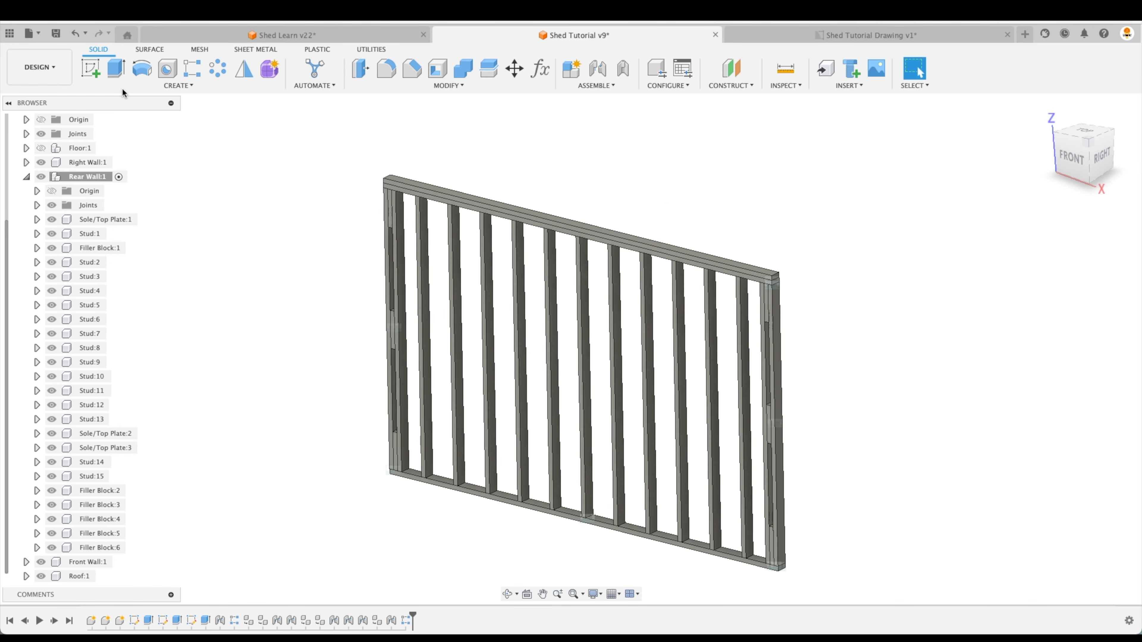
left_click(56, 34)
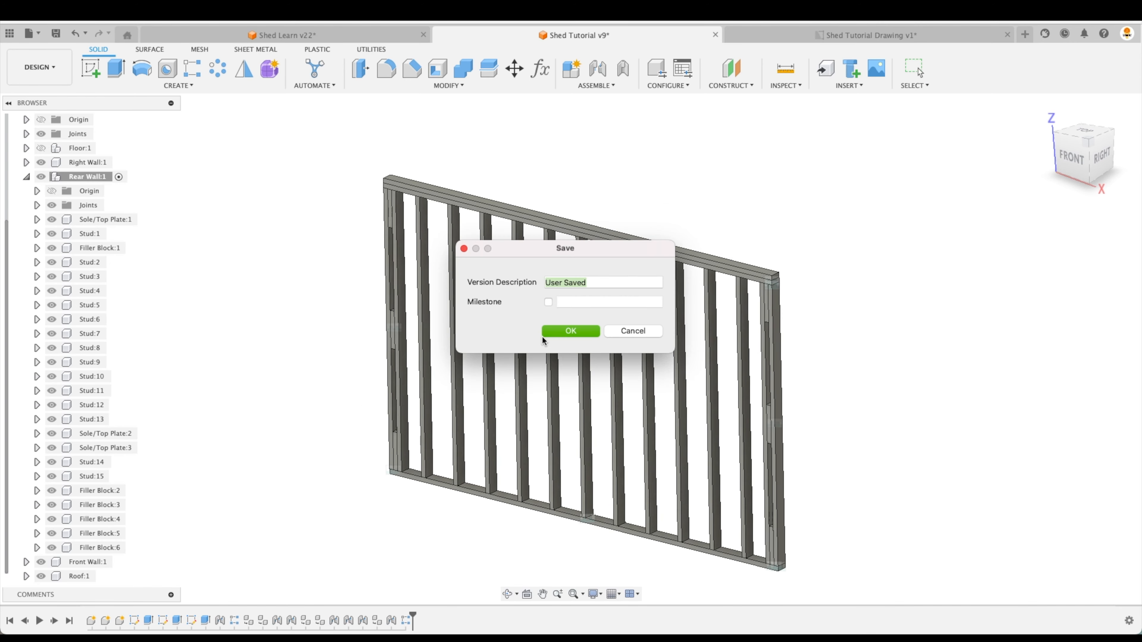
left_click(572, 332)
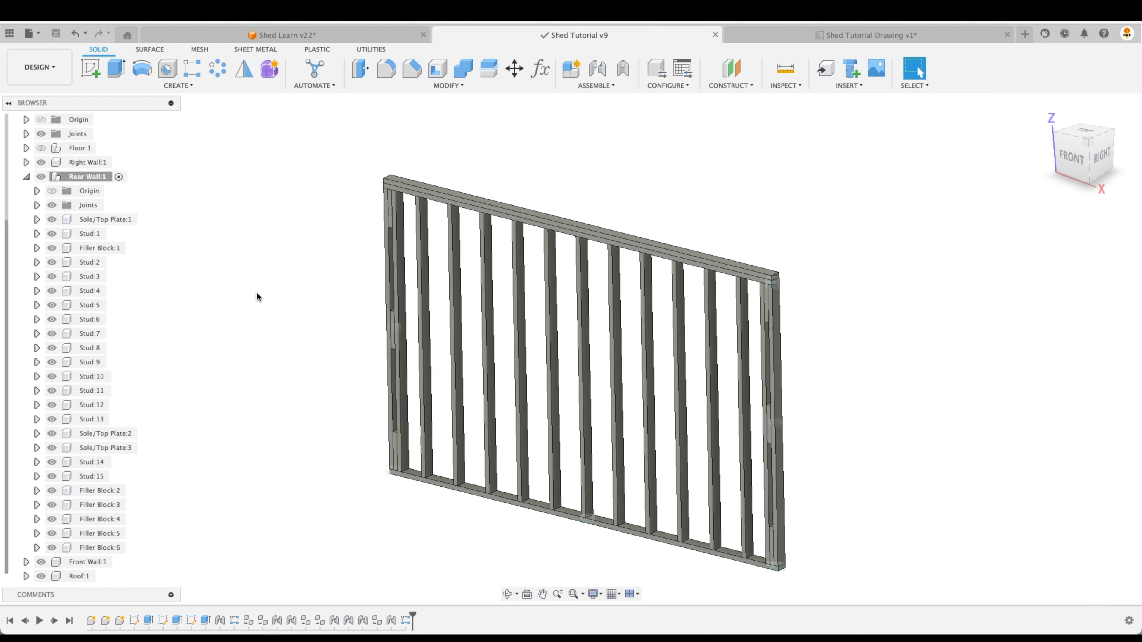
Rename the Sole/Top Plate component as 2x4x12' Sole/Top Plate
left_click(516, 507)
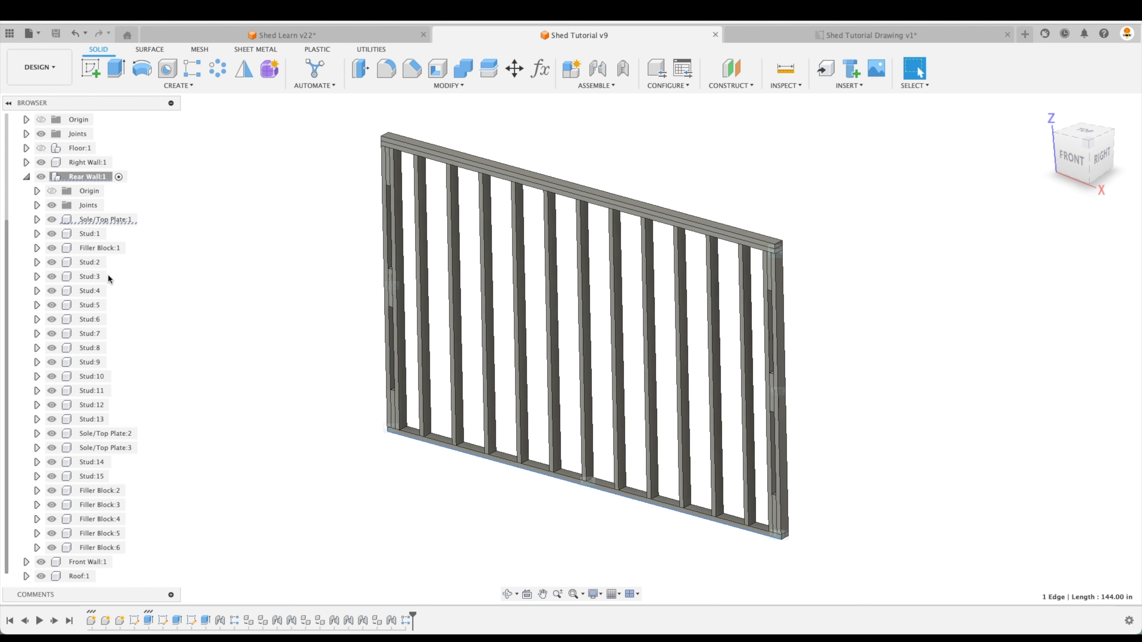
double_click(84, 220)
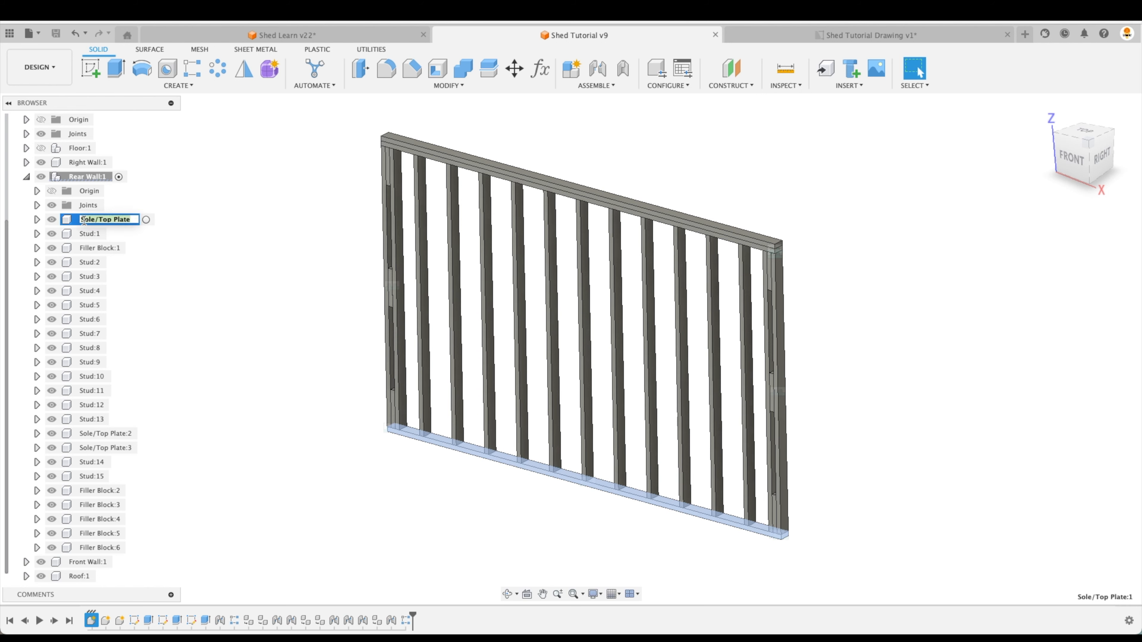
key("Left")
type("2")
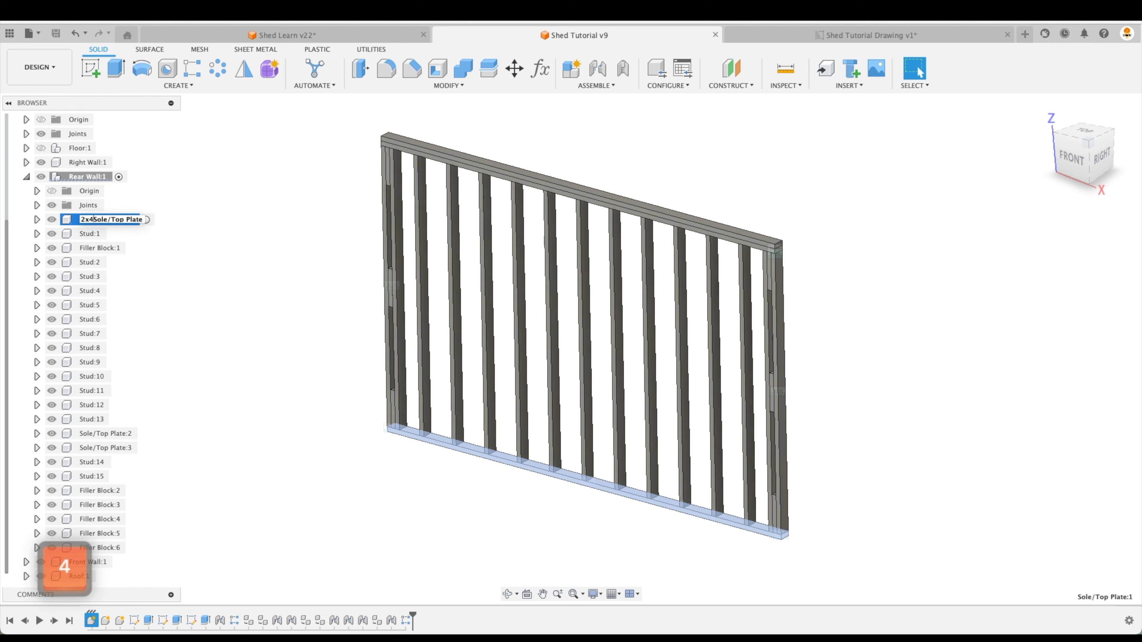
type("x4x12")
key("BackSpace")
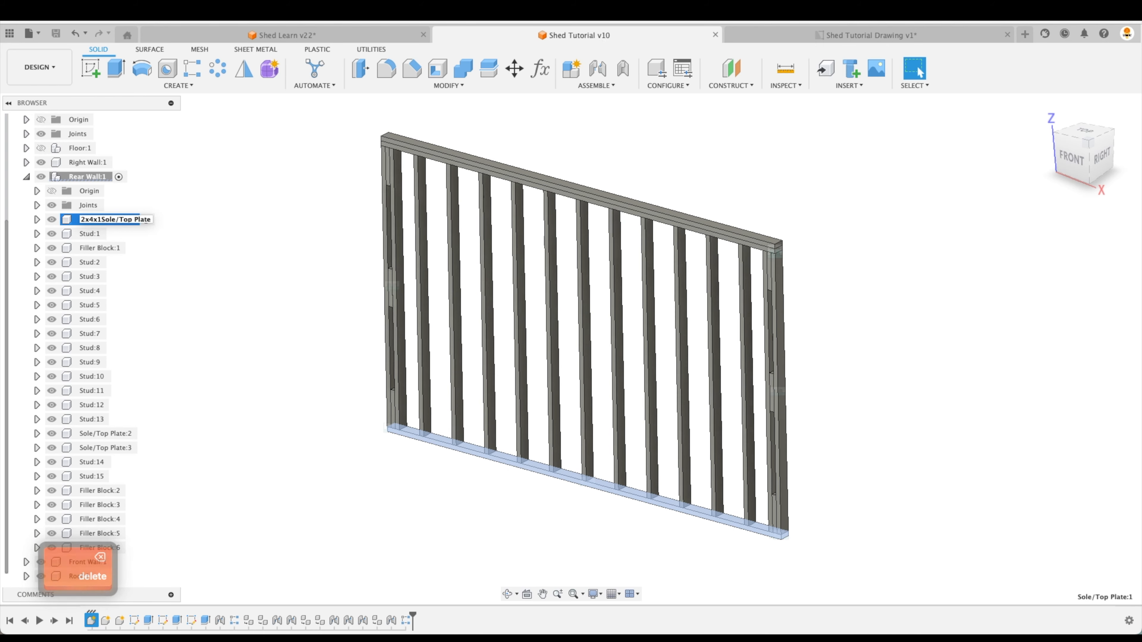
type("2'")
key("Return")
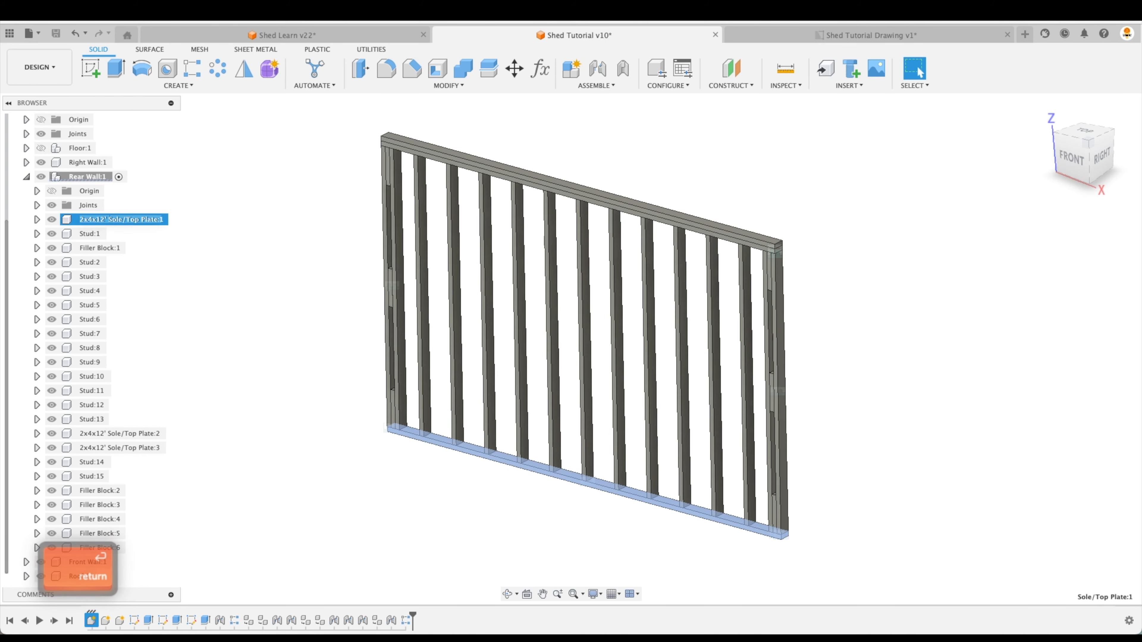
Check the stud's edge length and rename the Stud component as 2x4x88" Stud
left_click(265, 357)
left_click(83, 235)
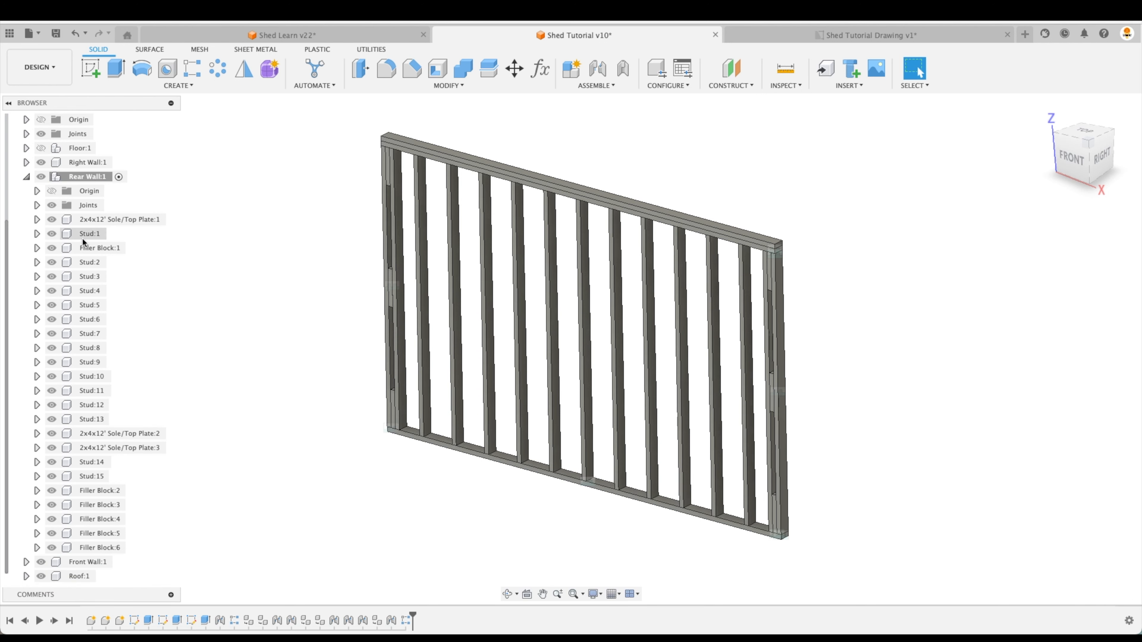
left_click(905, 382)
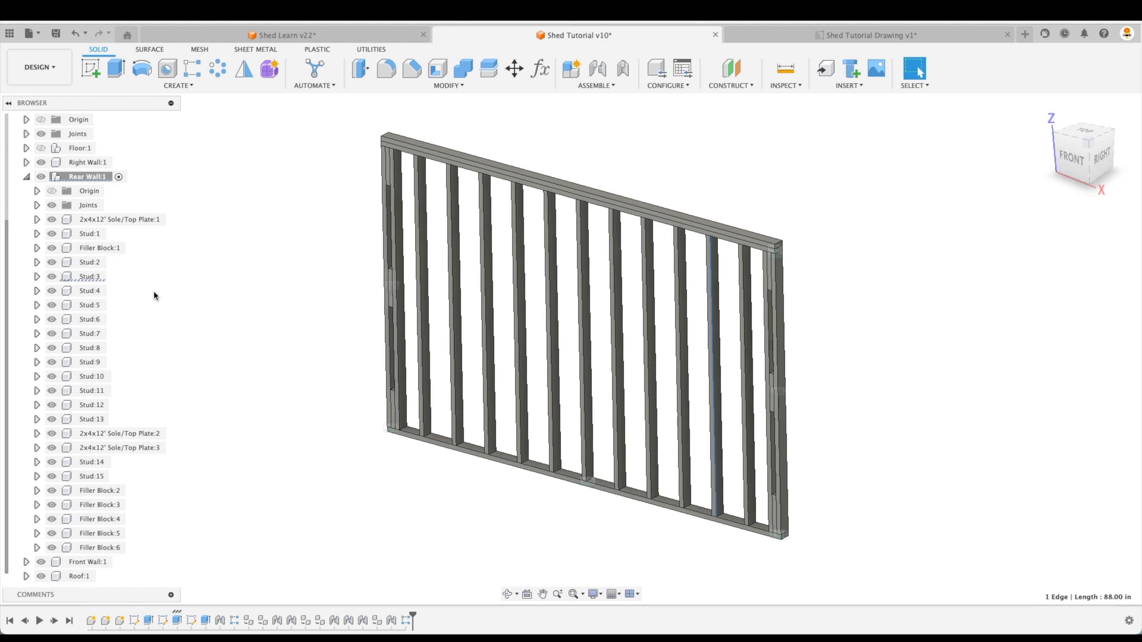
double_click(88, 306)
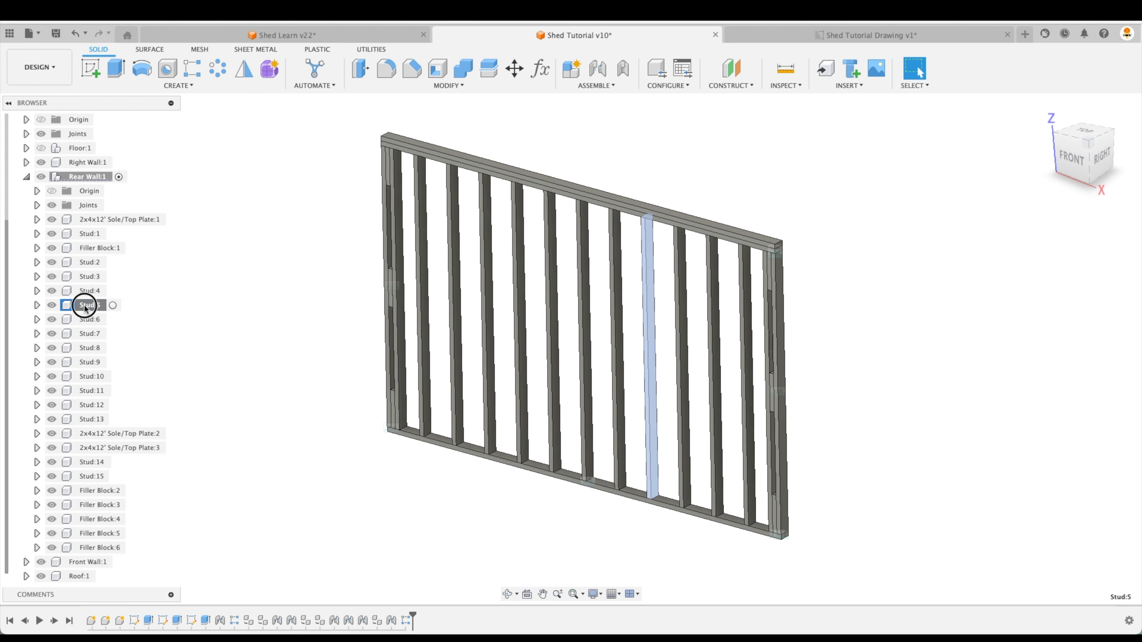
key("Left")
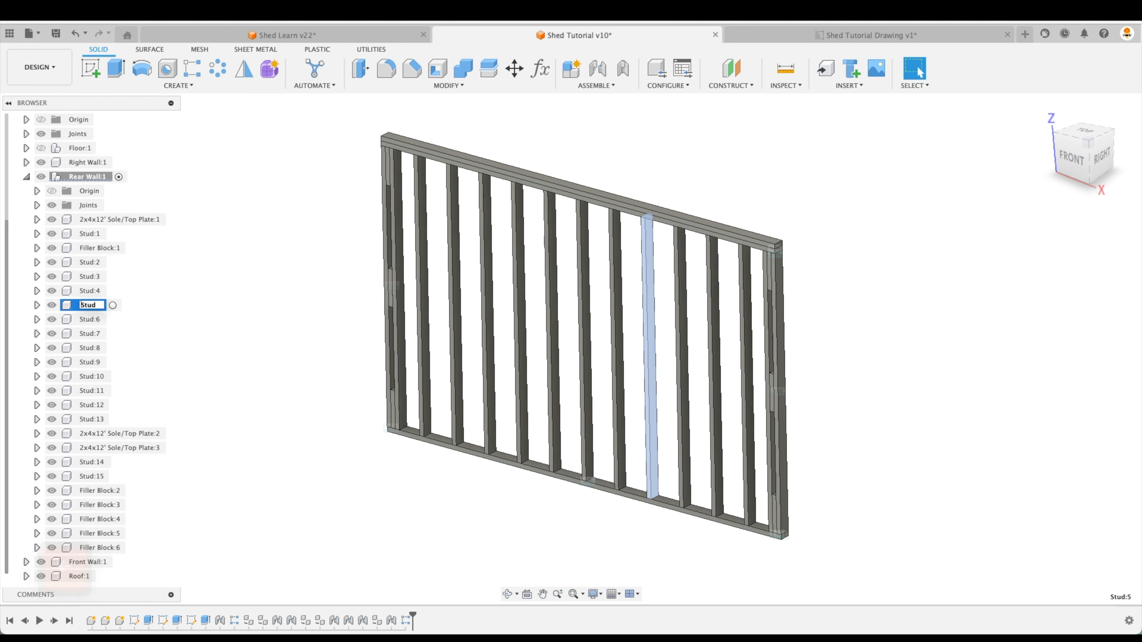
type("2")
type("x4x88\"")
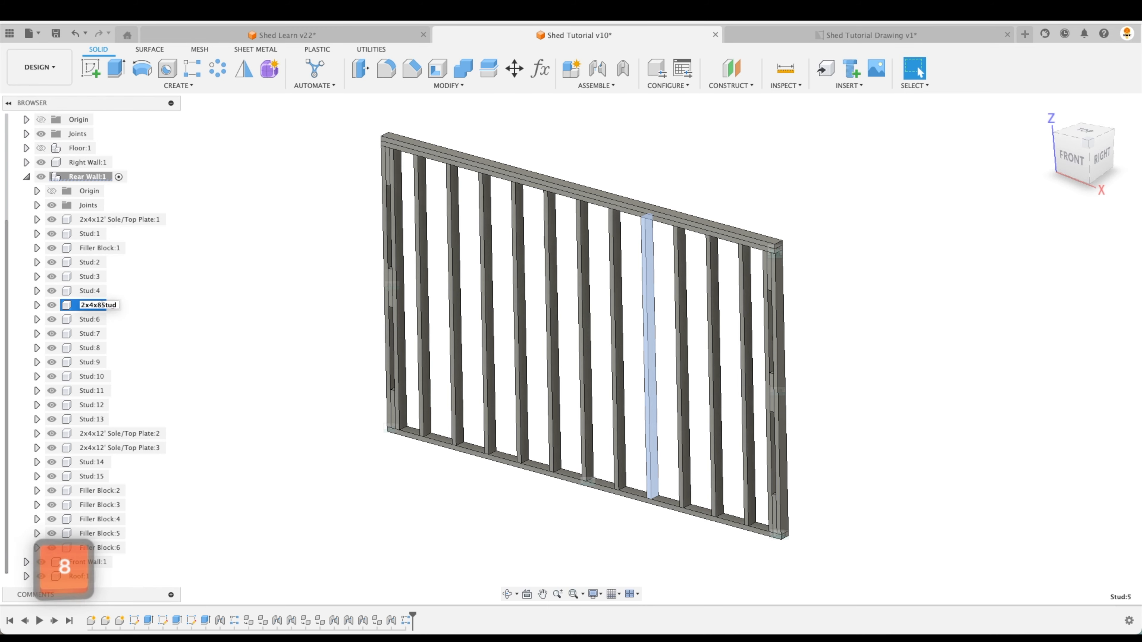
key("Return")
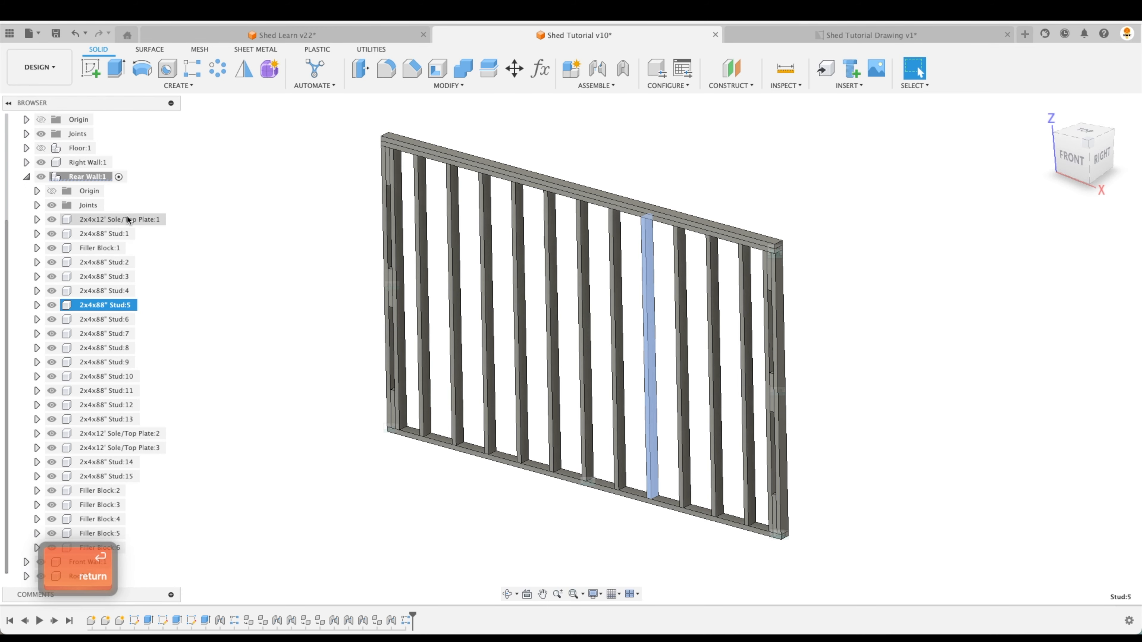
Rename the Filler Block component as 2x4x12" Filler Block
left_click(89, 251)
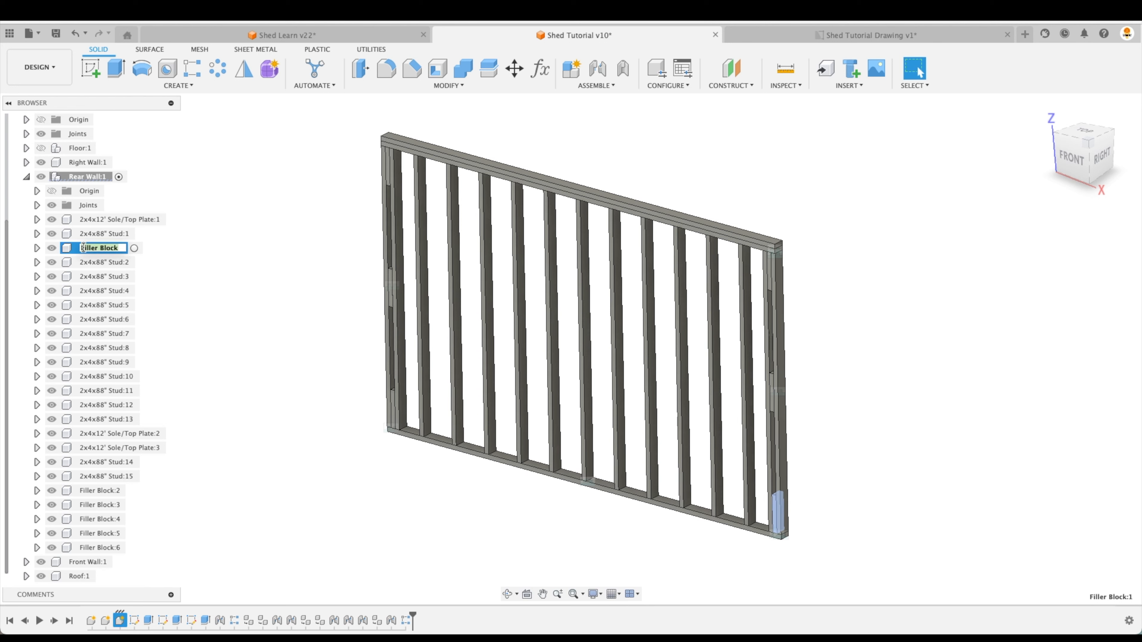
key("Left")
type("2x4x12\"")
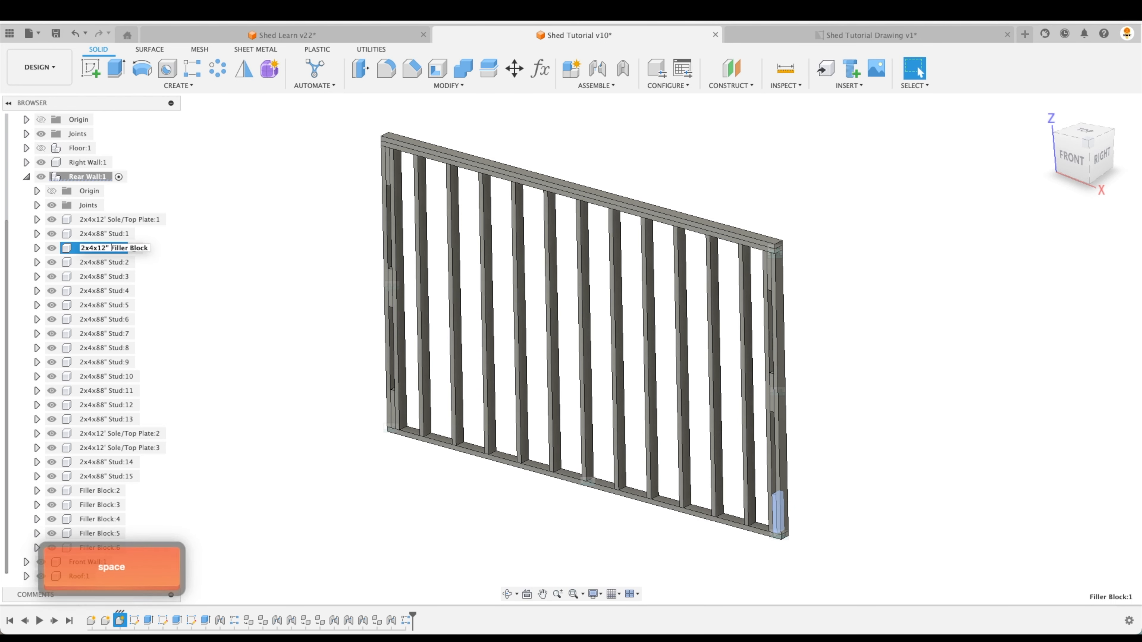
key("Return")
left_click(276, 392)
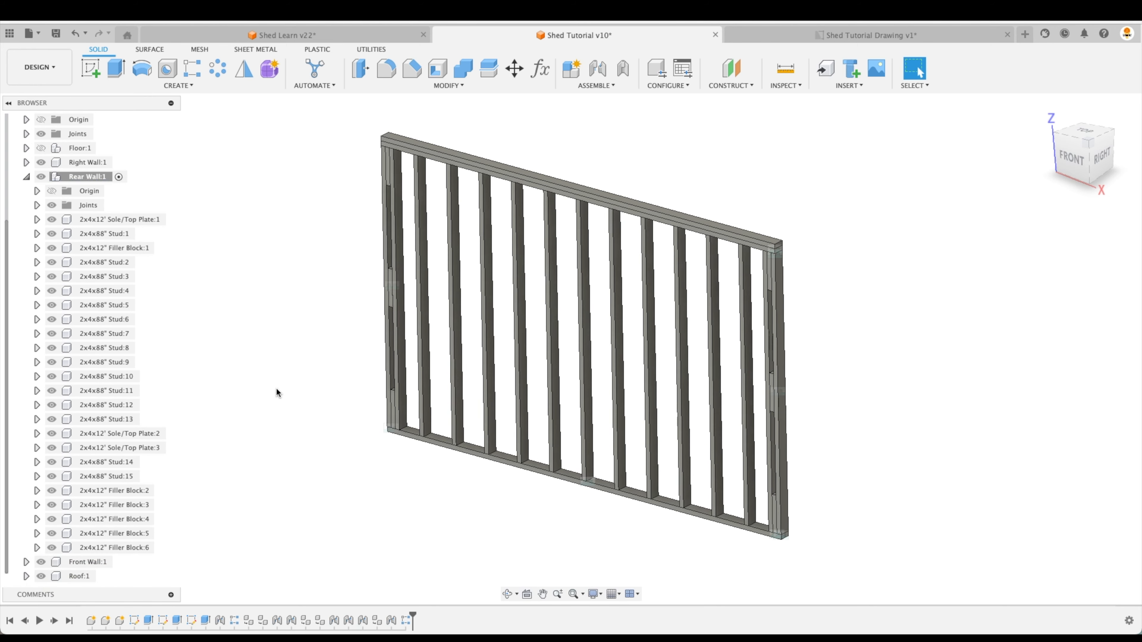
Pull a middle stud out of the wall frame to test whether it is fixed, and revert its position
middle_click_drag(982, 503, 628, 301, "shift")
left_click_drag(574, 306, 790, 249)
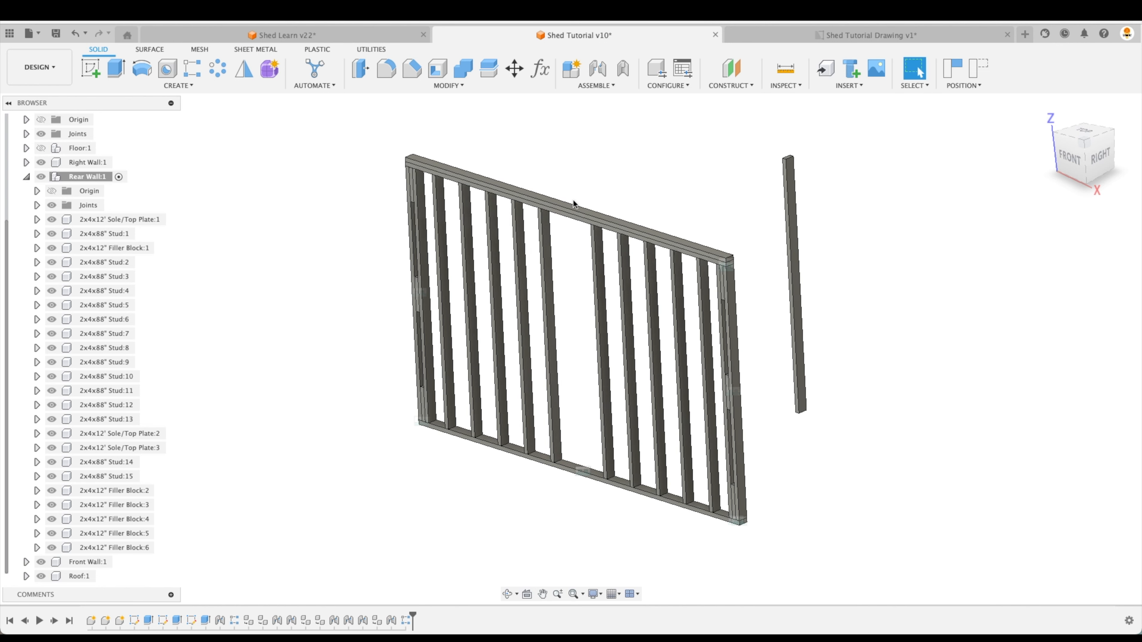
left_click(971, 68)
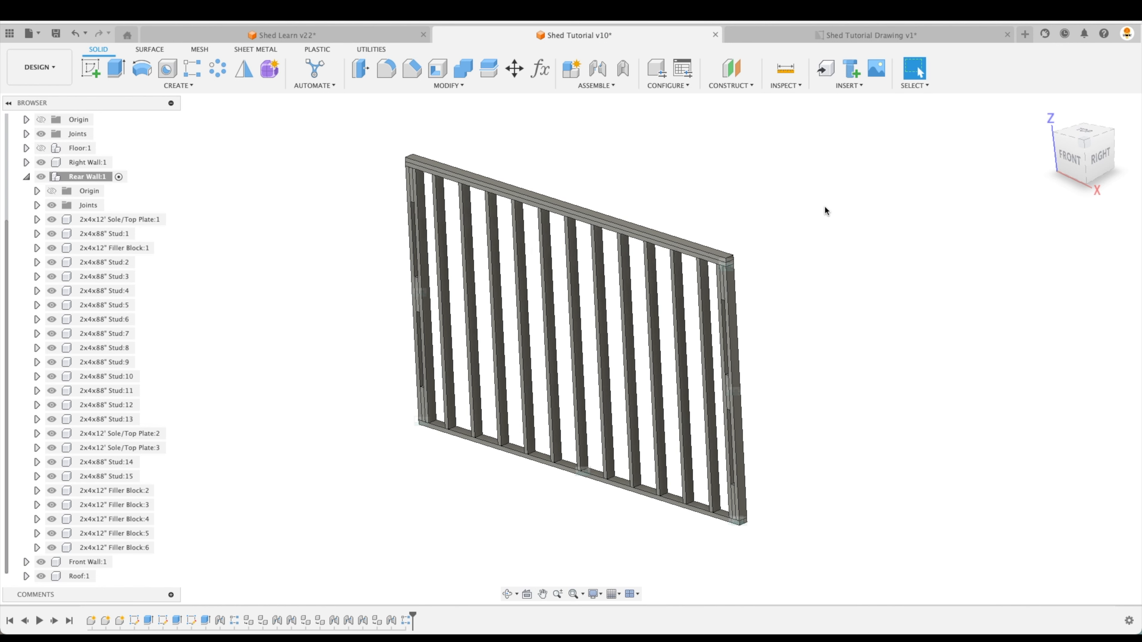
Create a rigid group from all of the Rear Wall's plates, studs and filler blocks, including child components
middle_click_drag(616, 172, 643, 176, "shift")
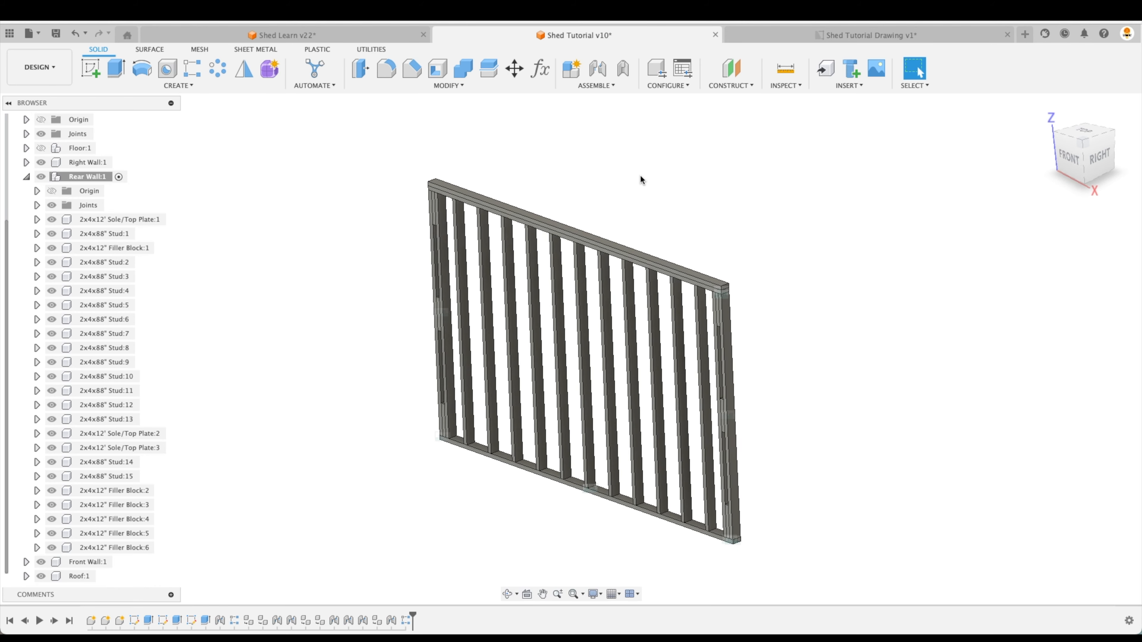
left_click_drag(392, 143, 819, 573)
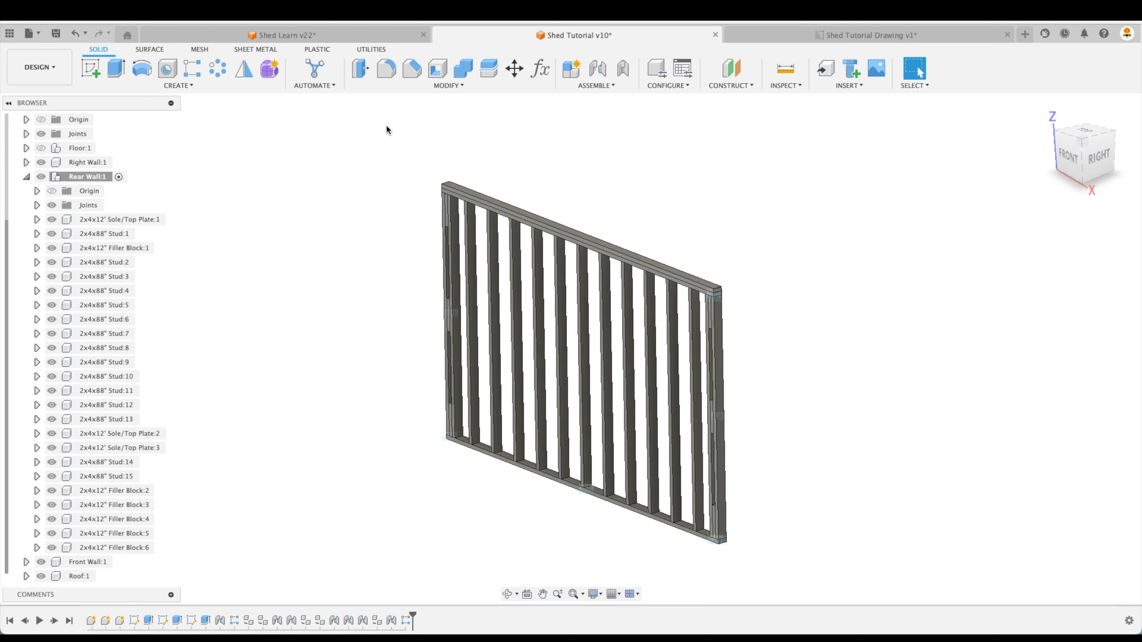
left_click_drag(387, 130, 842, 586)
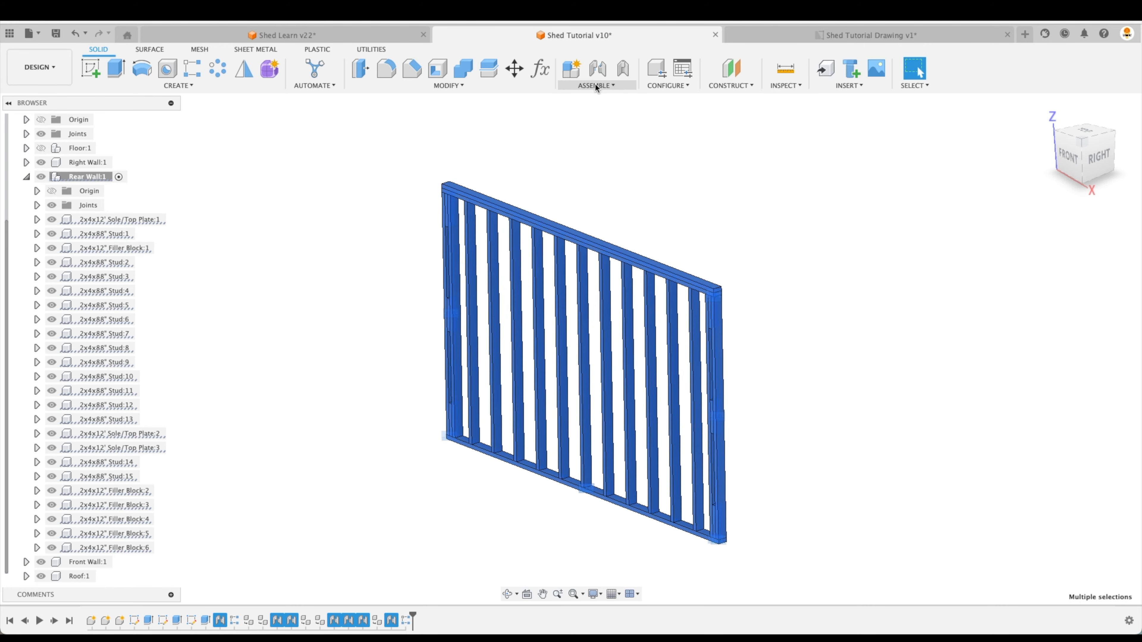
left_click(595, 85)
left_click(606, 151)
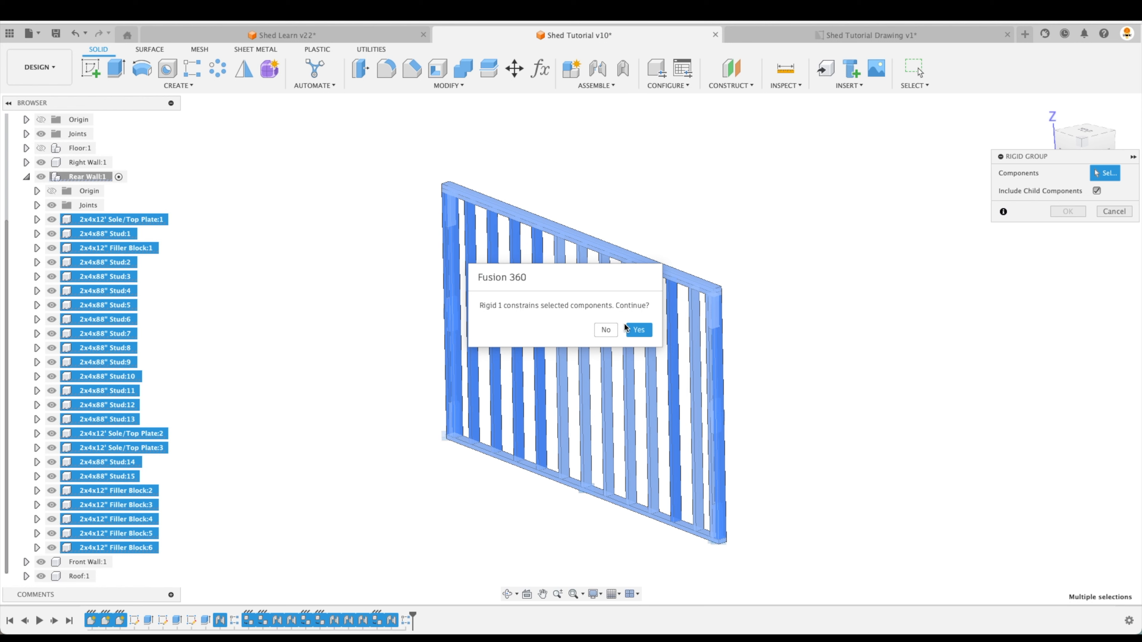
left_click(637, 328)
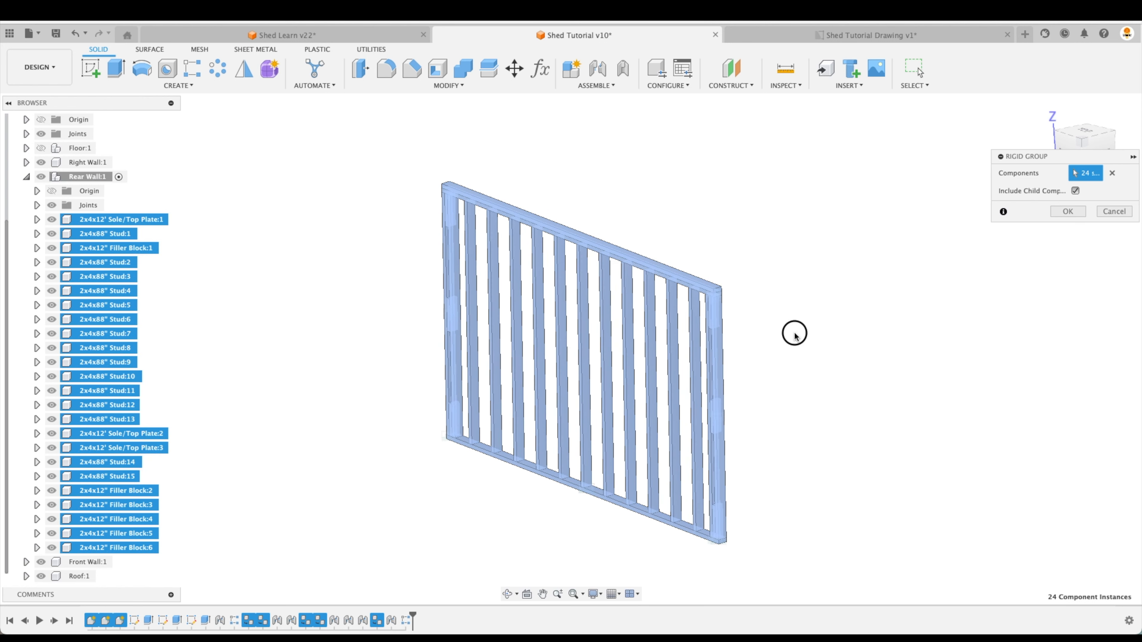
left_click(1067, 212)
Move the whole rear wall to test the rigid group, and revert its position
middle_click_drag(606, 319, 726, 279)
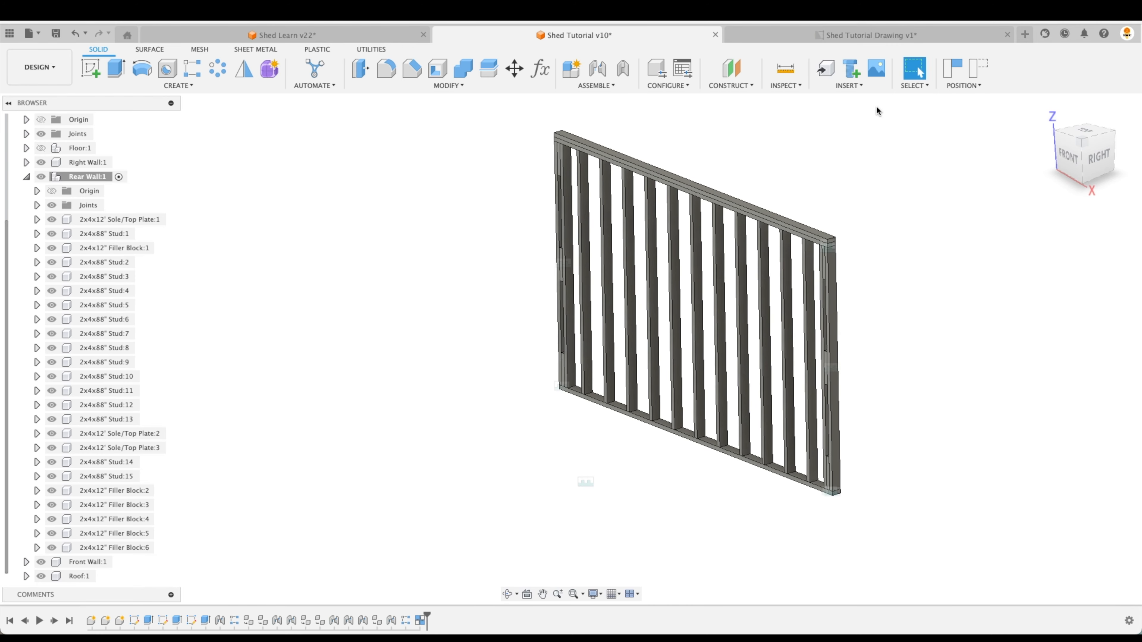
left_click(972, 74)
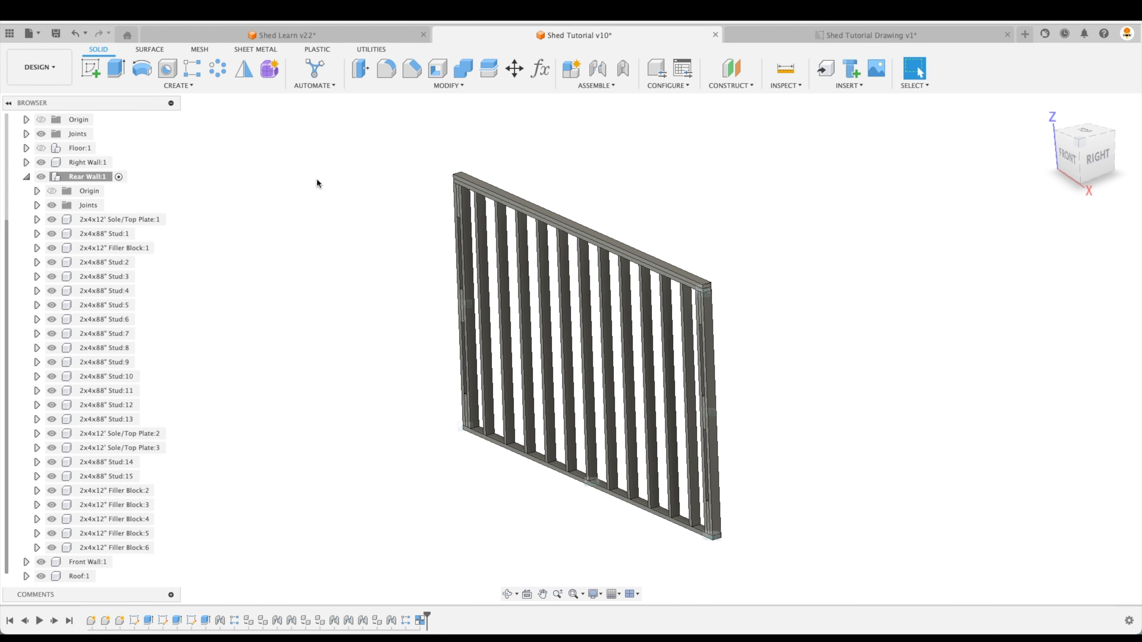
left_click(288, 197)
left_click(362, 193)
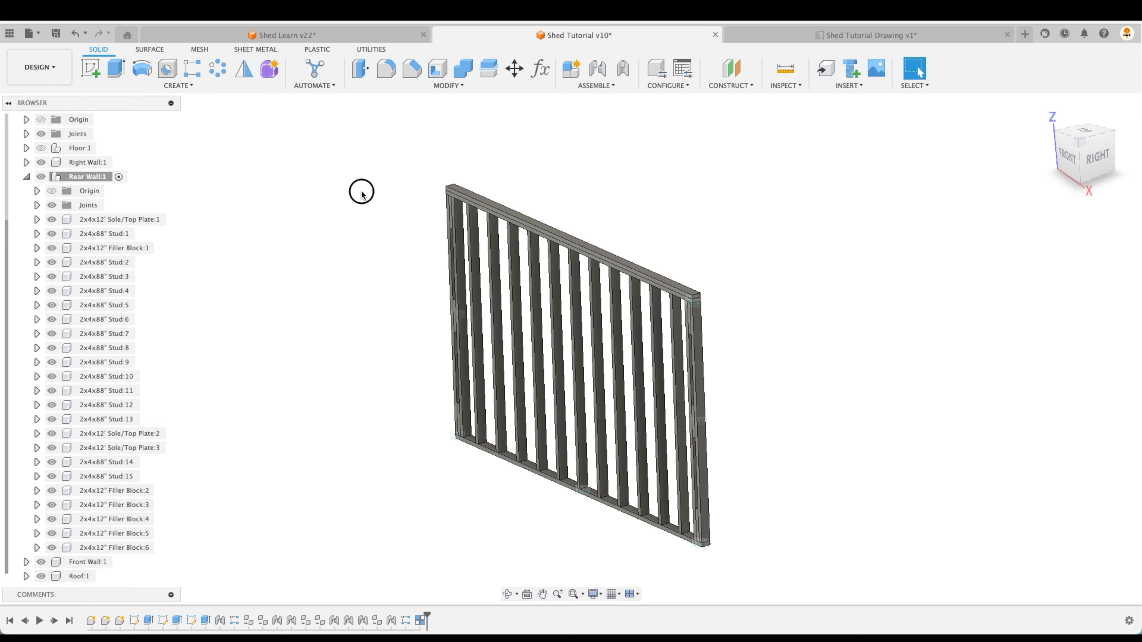
Apply the wood physical material already used in this design to all of the Rear Wall's plates, studs and filler blocks
right_click(94, 220)
key("Escape")
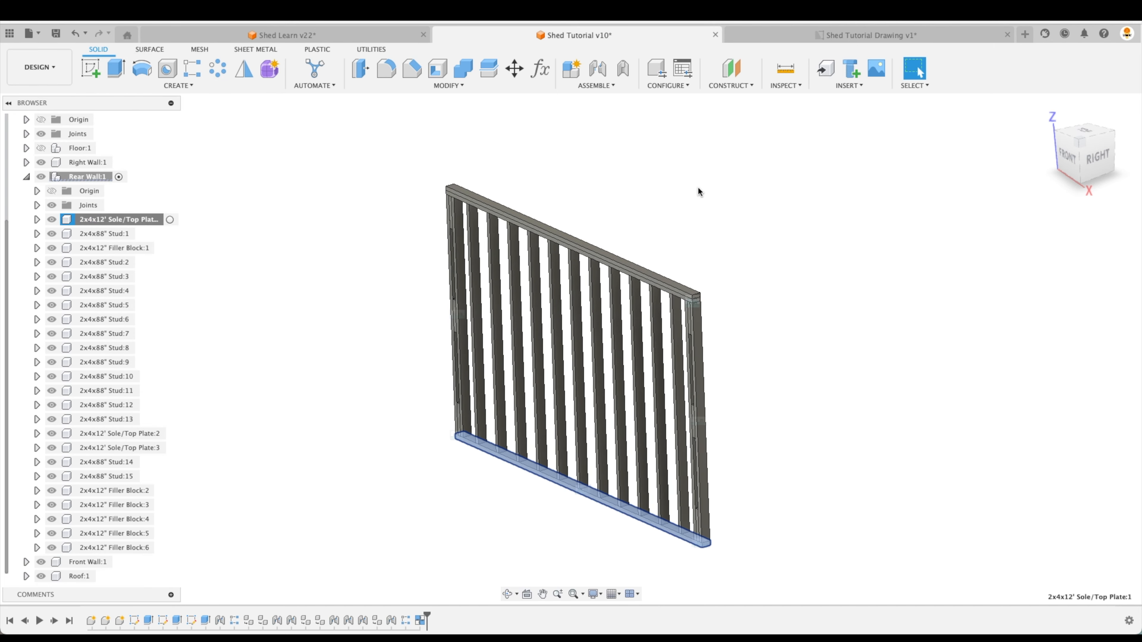
key("a")
left_click_drag(381, 170, 718, 551)
left_click_drag(980, 203, 647, 310)
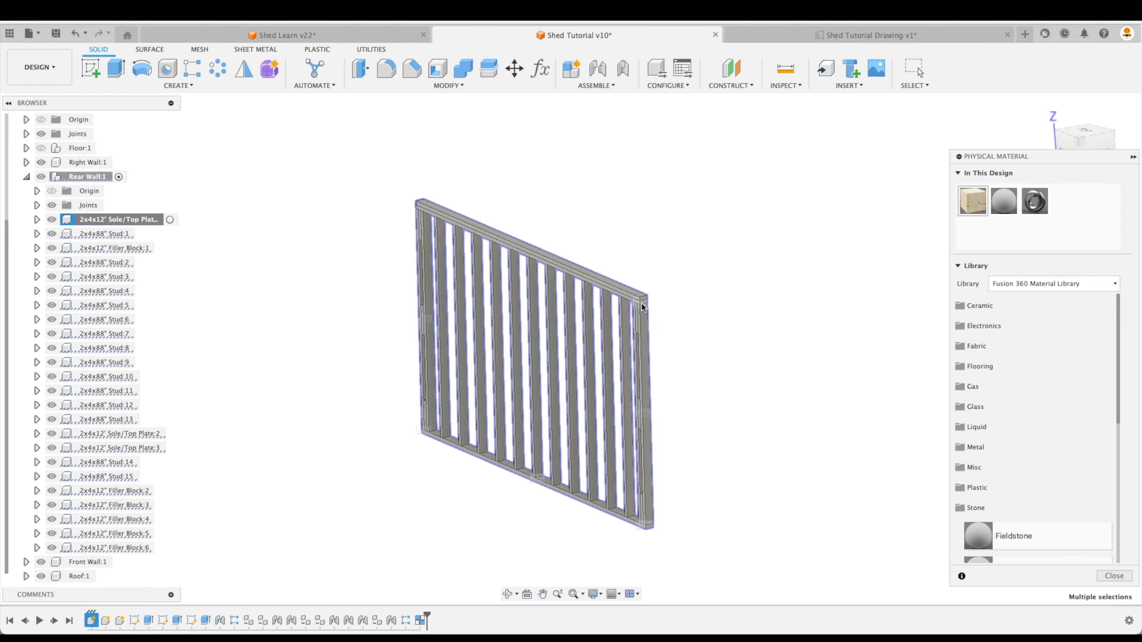
left_click(1114, 575)
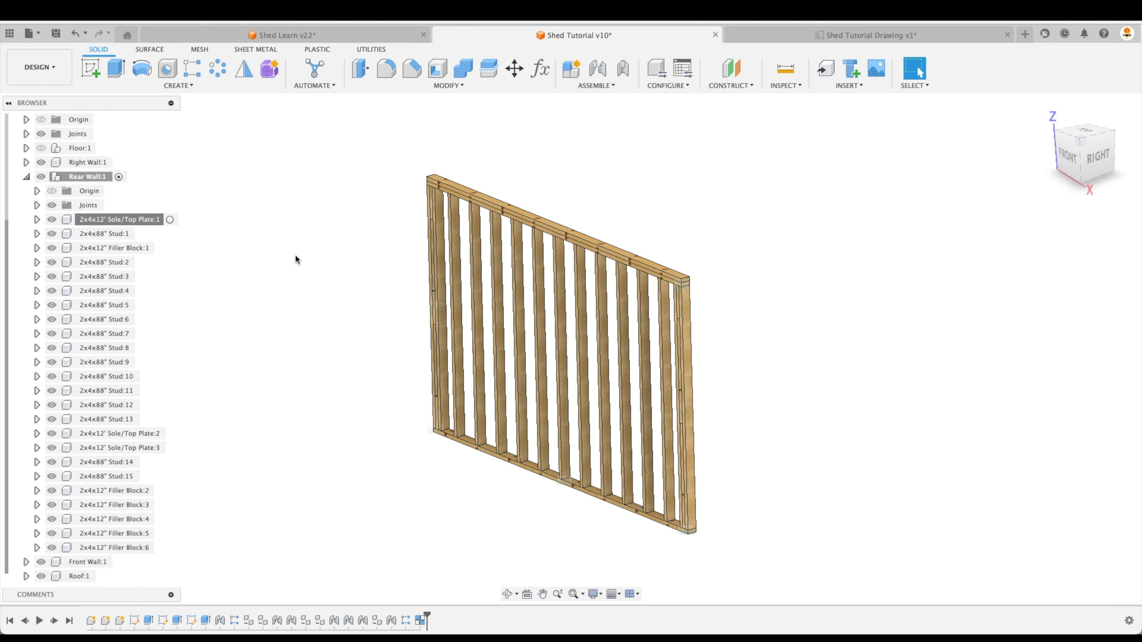
Collapse the Rear Wall, show the Floor, and make the Floor the active component, isolated from the other components
left_click(26, 176)
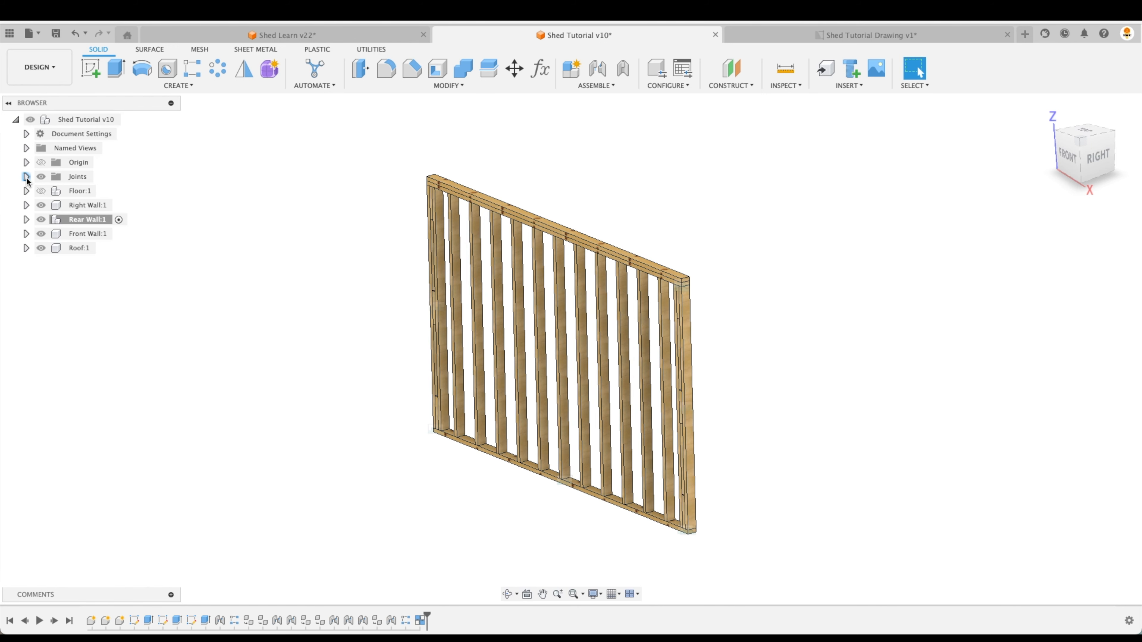
left_click(41, 191)
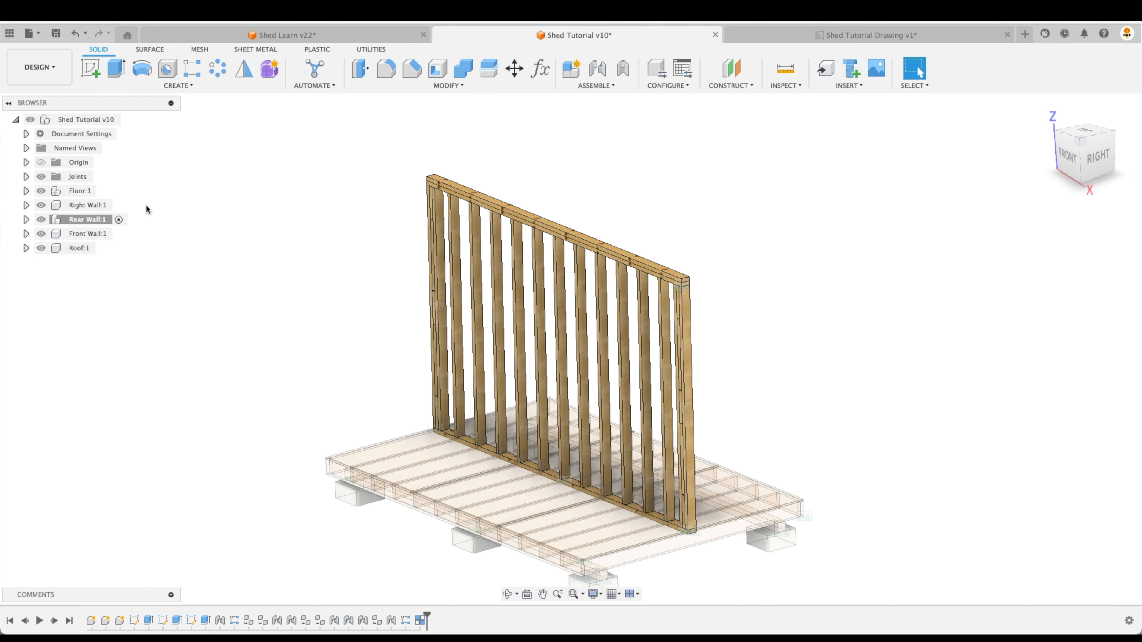
right_click(79, 192)
left_click(108, 188)
left_click(107, 189)
right_click(87, 192)
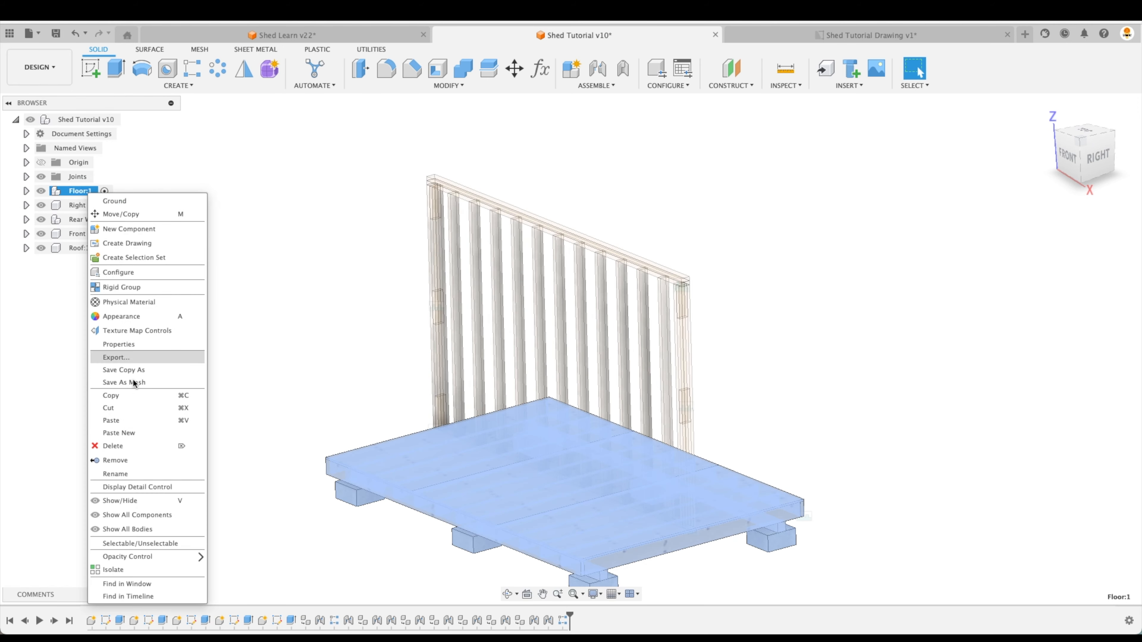
left_click(140, 569)
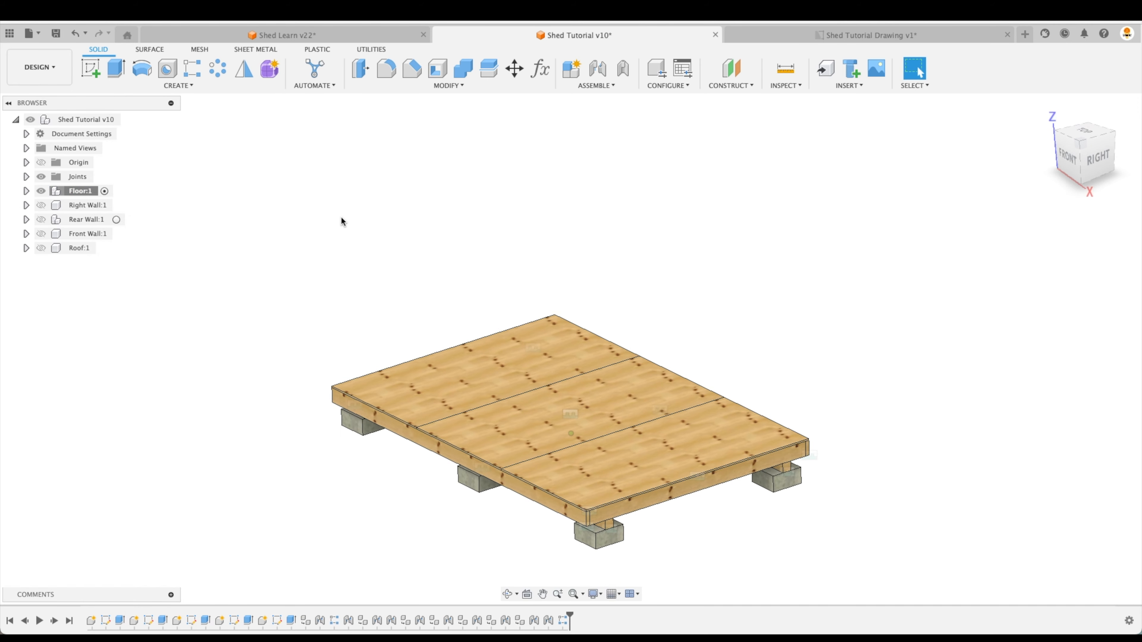
Create a rigid group from all of the Floor's members, including child components and accepting the constraint warning
left_click_drag(298, 205, 872, 554)
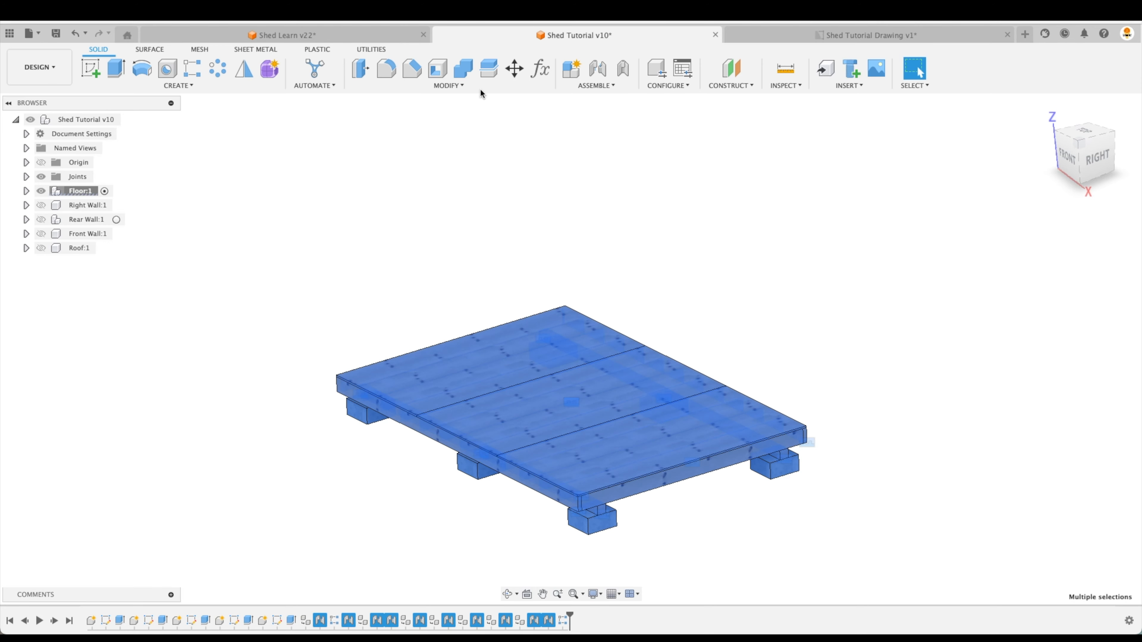
left_click(596, 85)
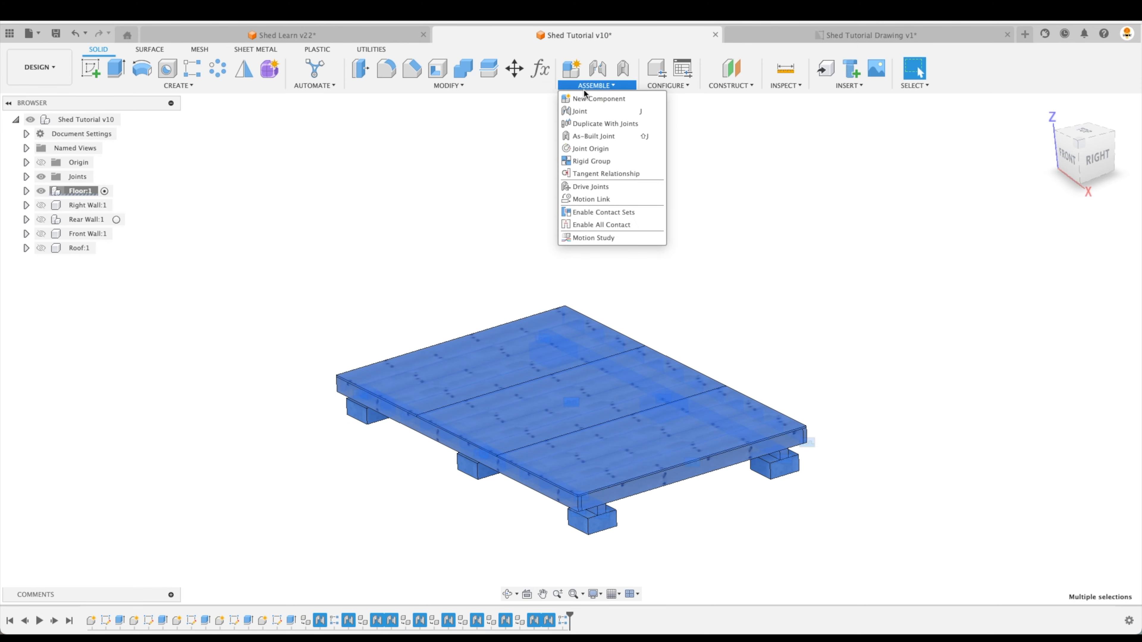
left_click(609, 156)
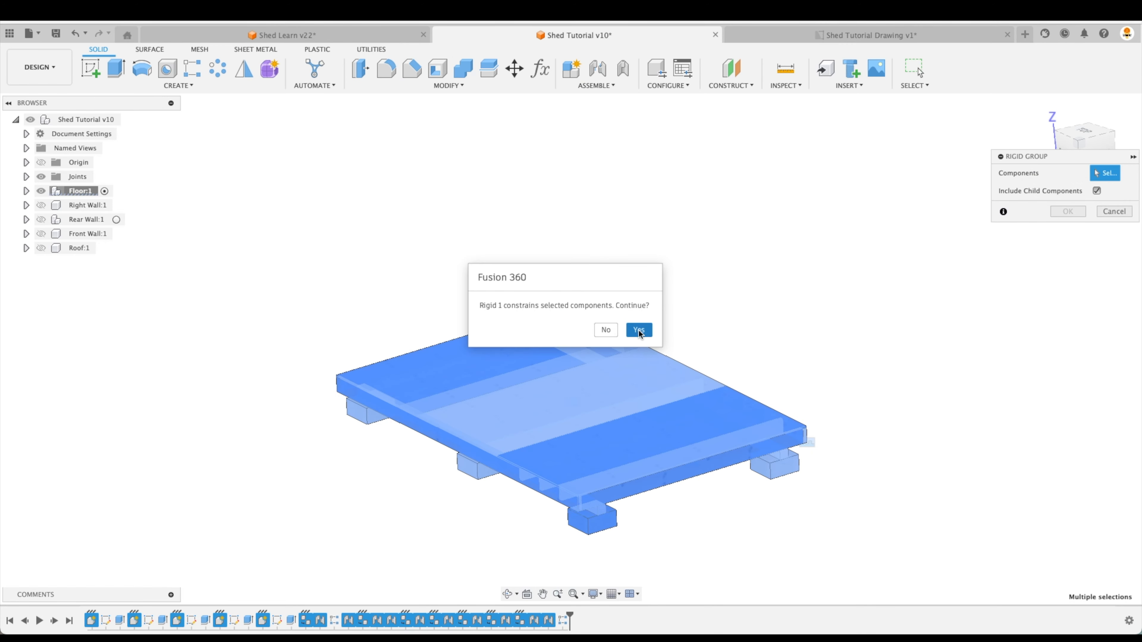
left_click(638, 329)
left_click(1069, 211)
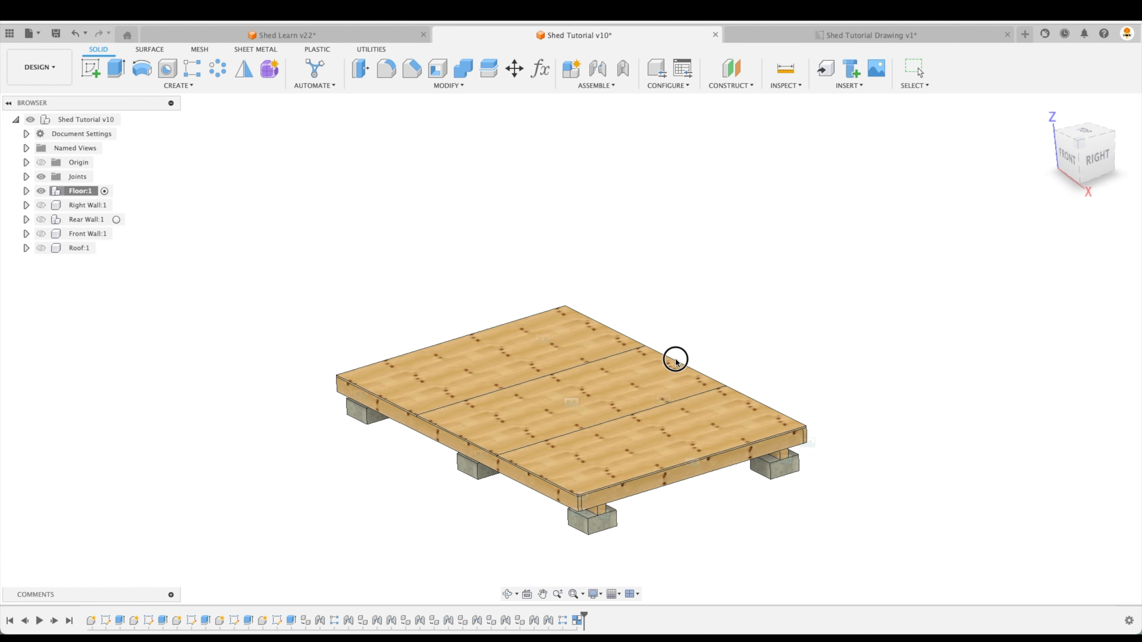
Try to move the floor assembly to test its rigid group
left_click(584, 530)
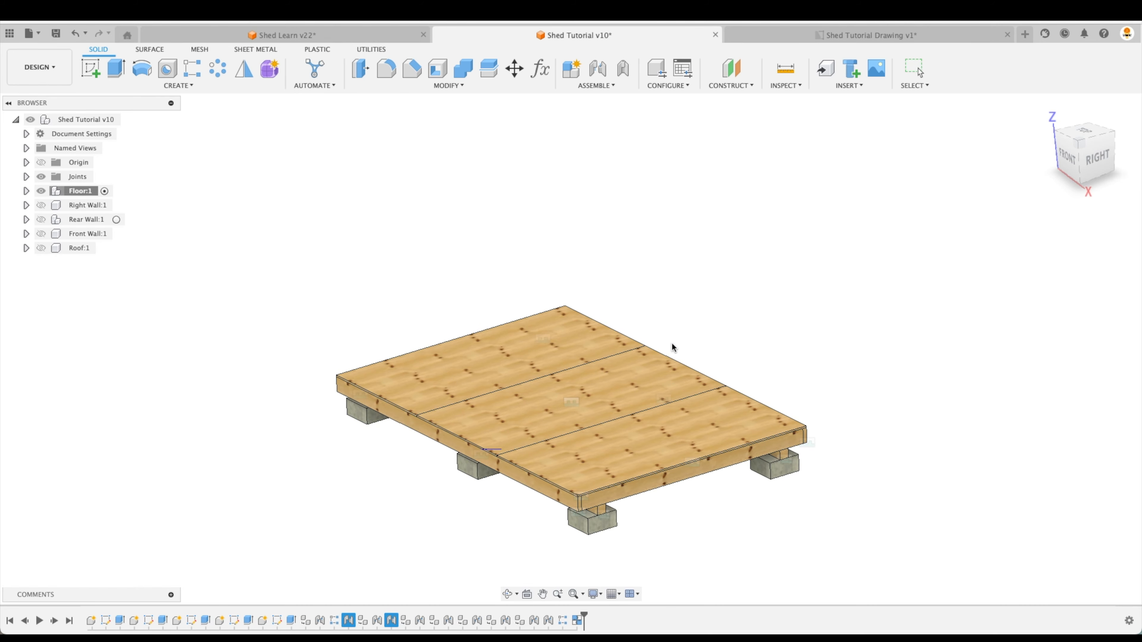
left_click_drag(431, 350, 695, 464)
left_click(774, 290)
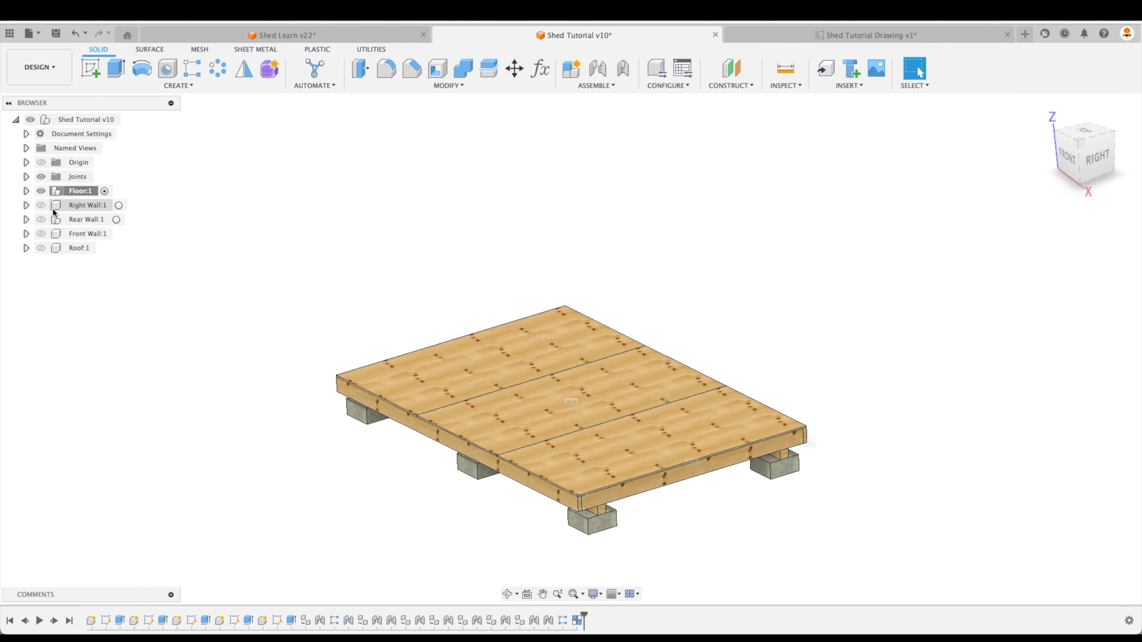
Show the Rear Wall, activate the top-level shed assembly, and move the rear wall clear of the floor
left_click(41, 219)
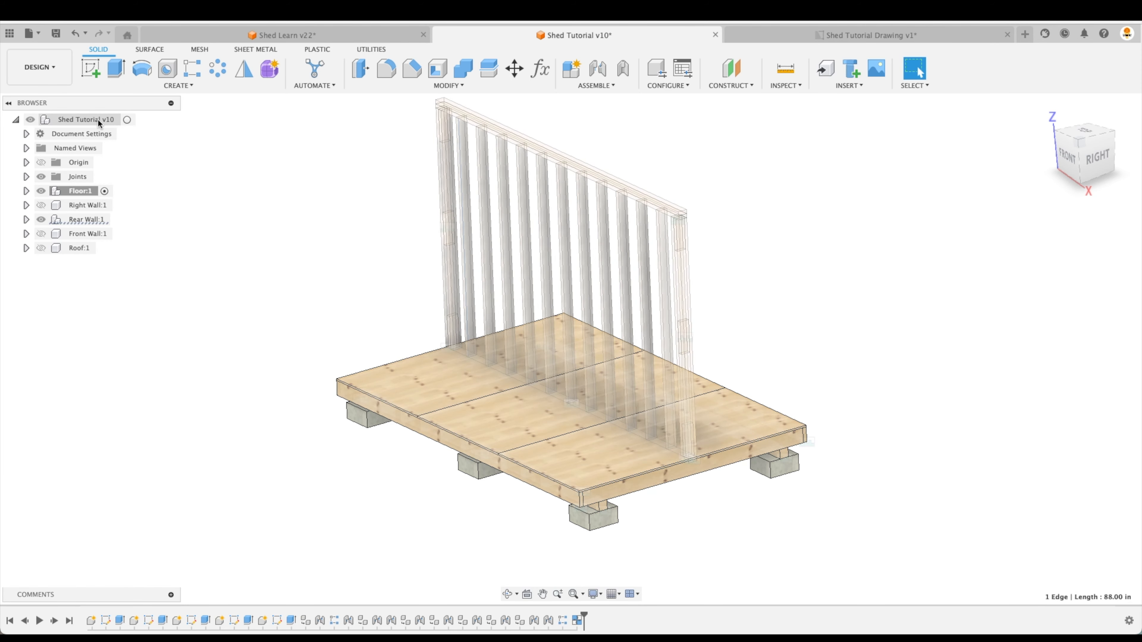
left_click(128, 120)
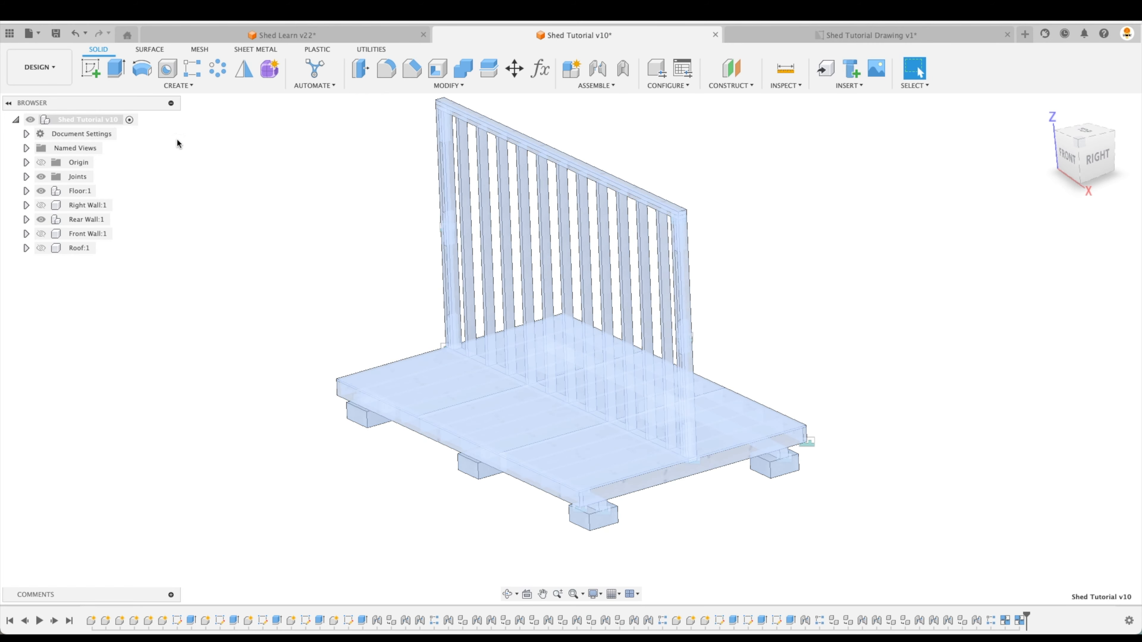
left_click_drag(568, 277, 946, 395)
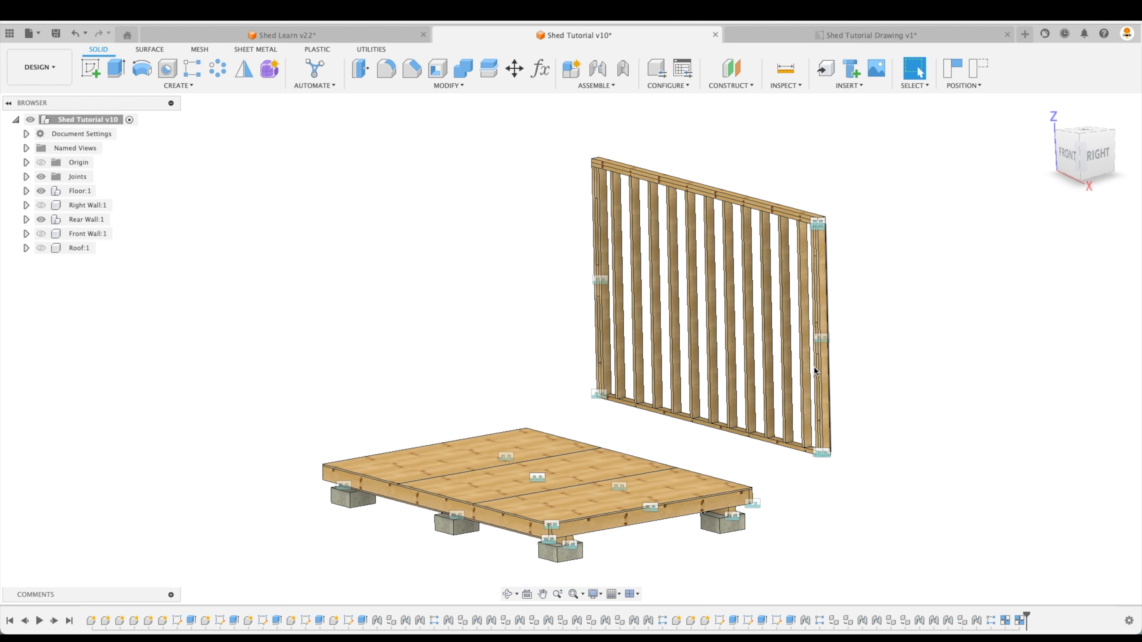
Hide the joint markers of Rigid 1, Rigid 2, the Floor and the Rear Wall
left_click(26, 177)
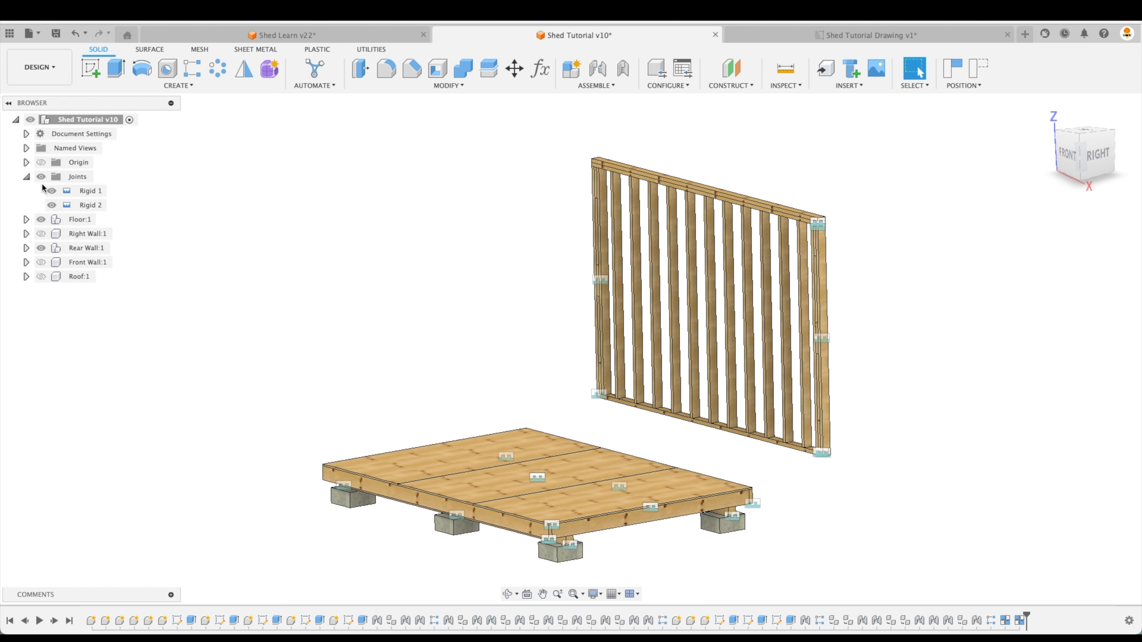
left_click(26, 219)
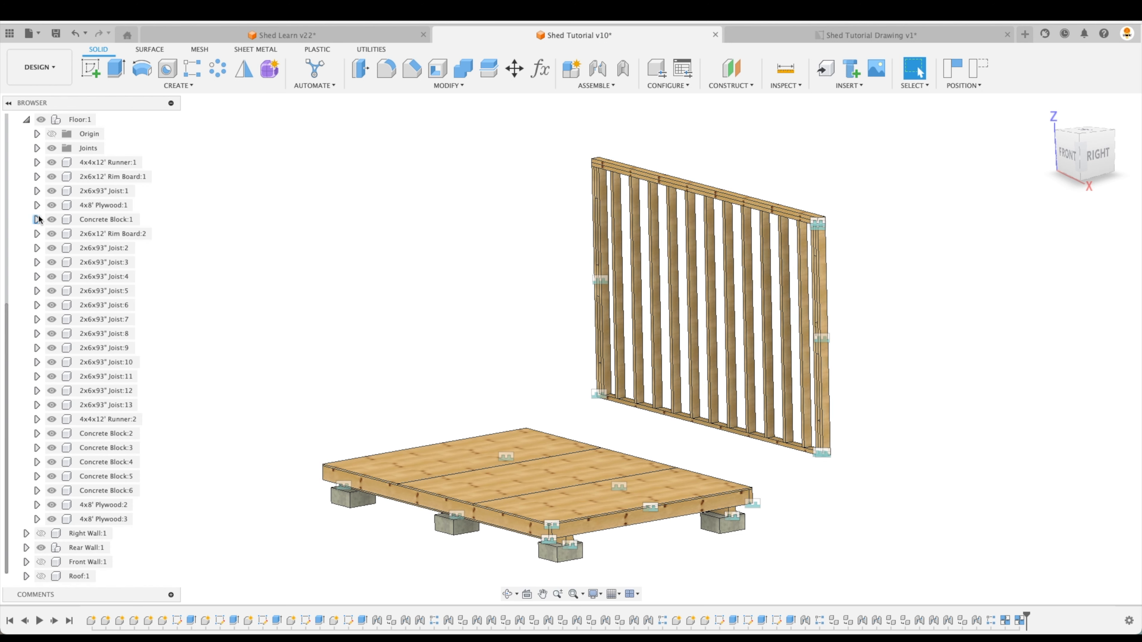
left_click(26, 119)
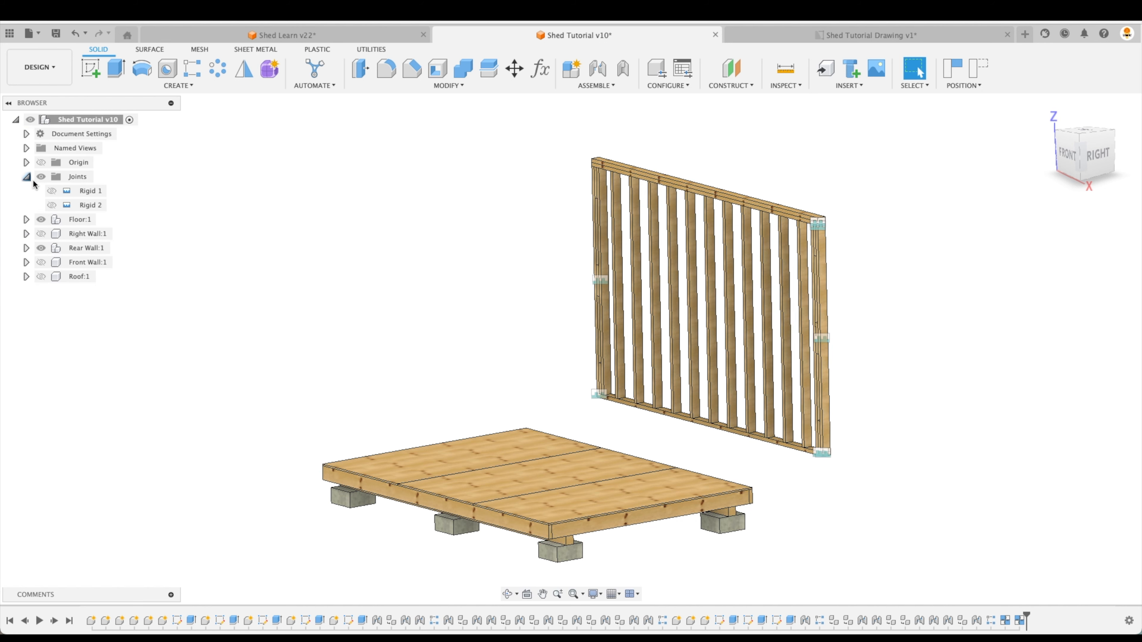
left_click(26, 248)
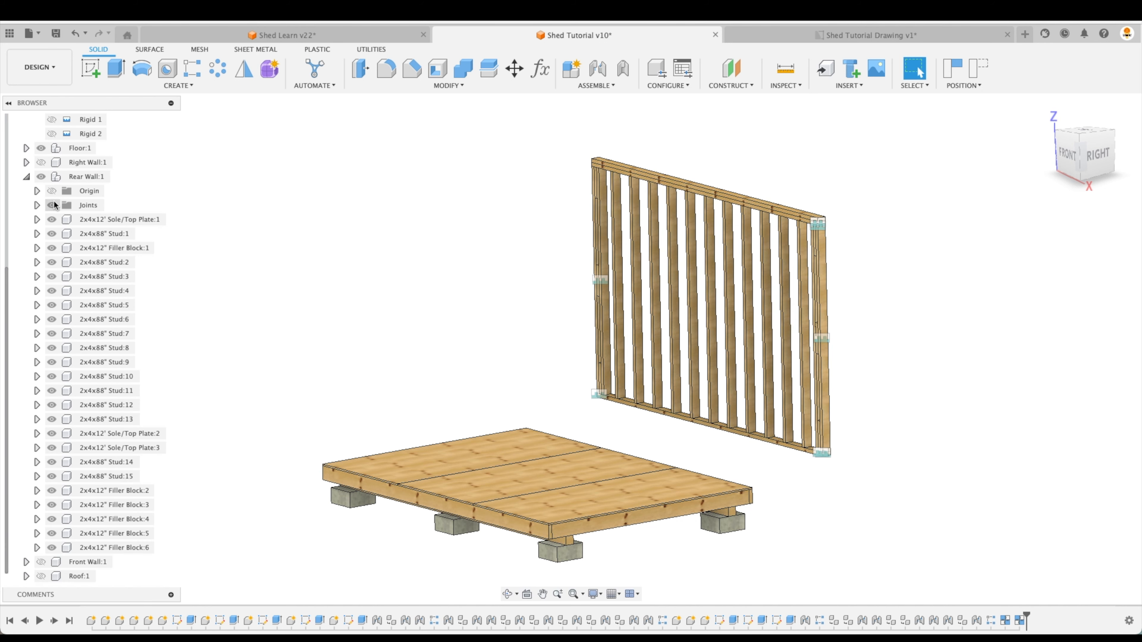
left_click(27, 177)
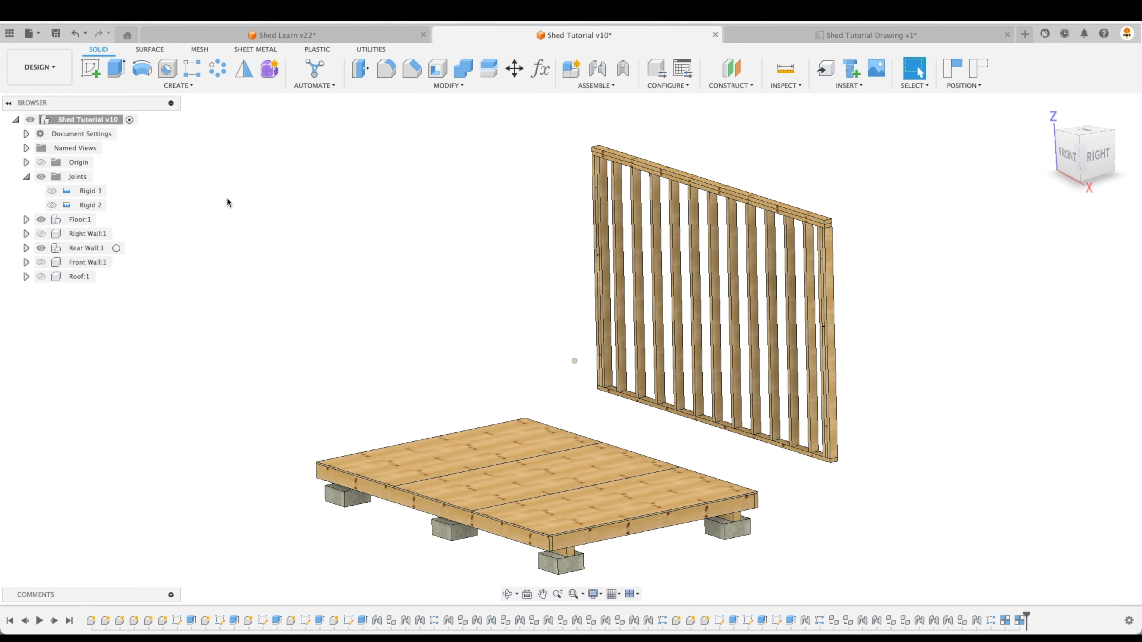
left_click(26, 177)
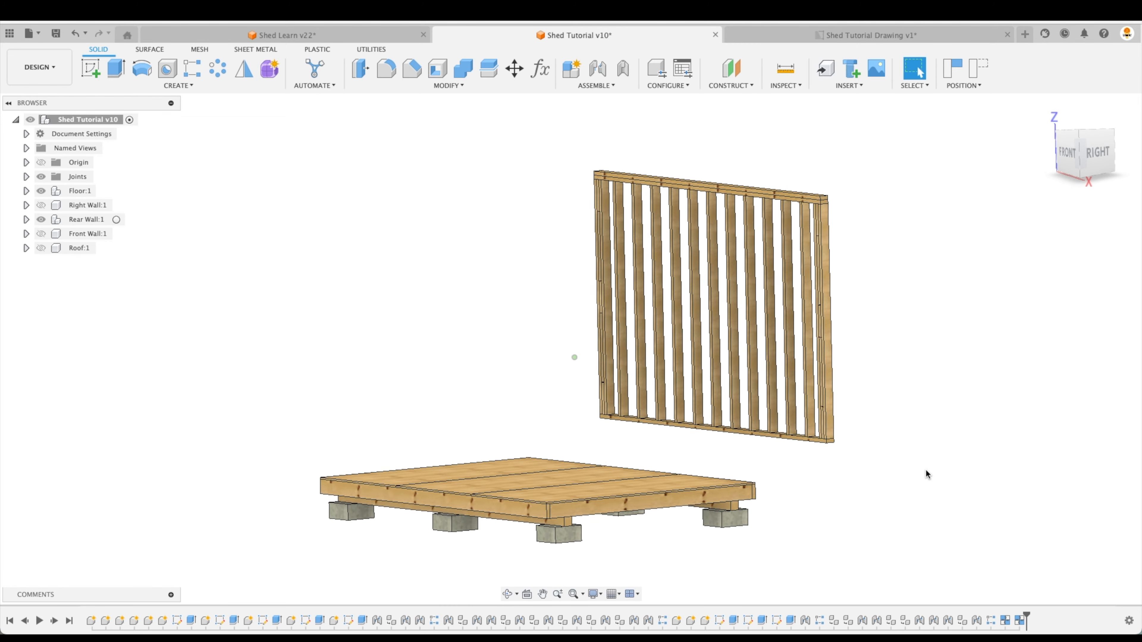
Rigidly join the Rear Wall's sole plate outer bottom corner to the plywood floor's rear corner, flipped at 180 degrees, and hide the joint's marker
left_click(599, 71)
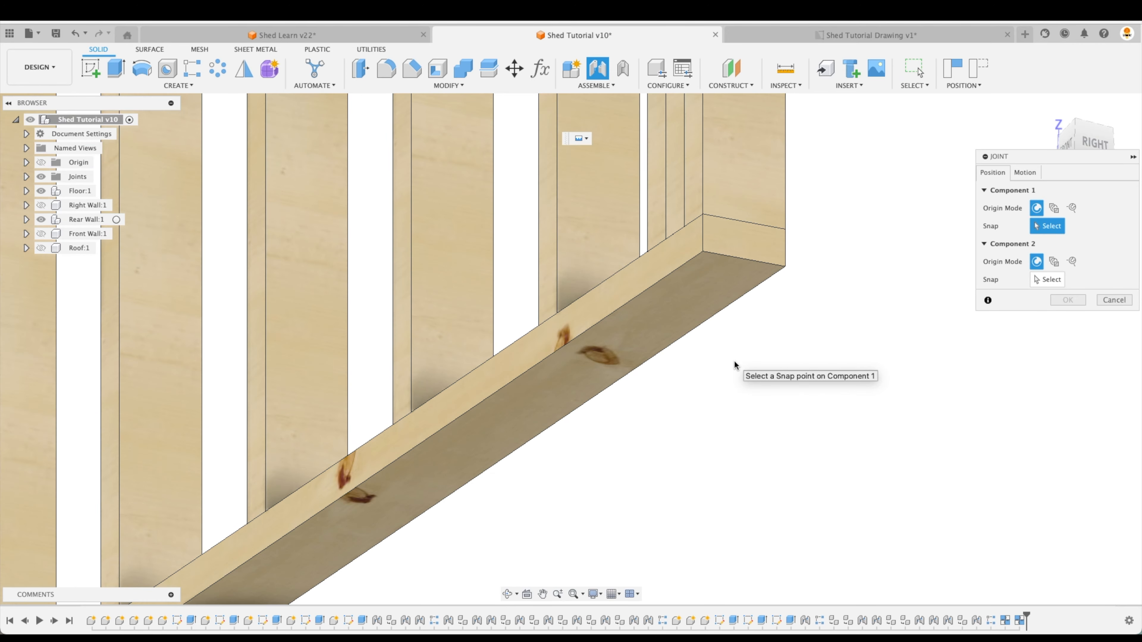
left_click(769, 272)
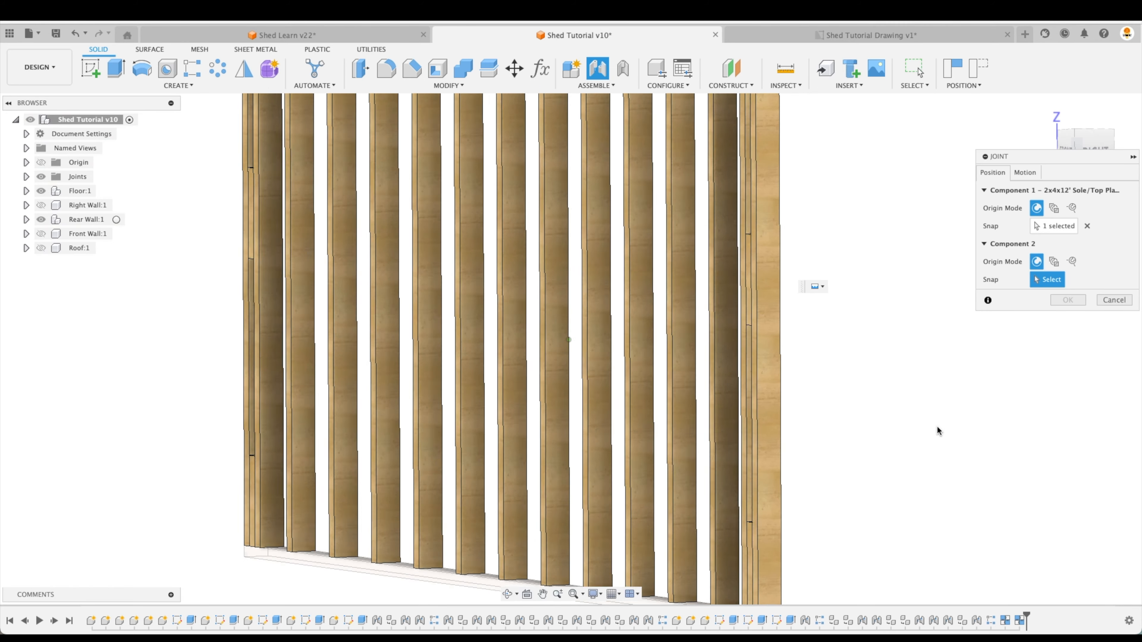
left_click(536, 523)
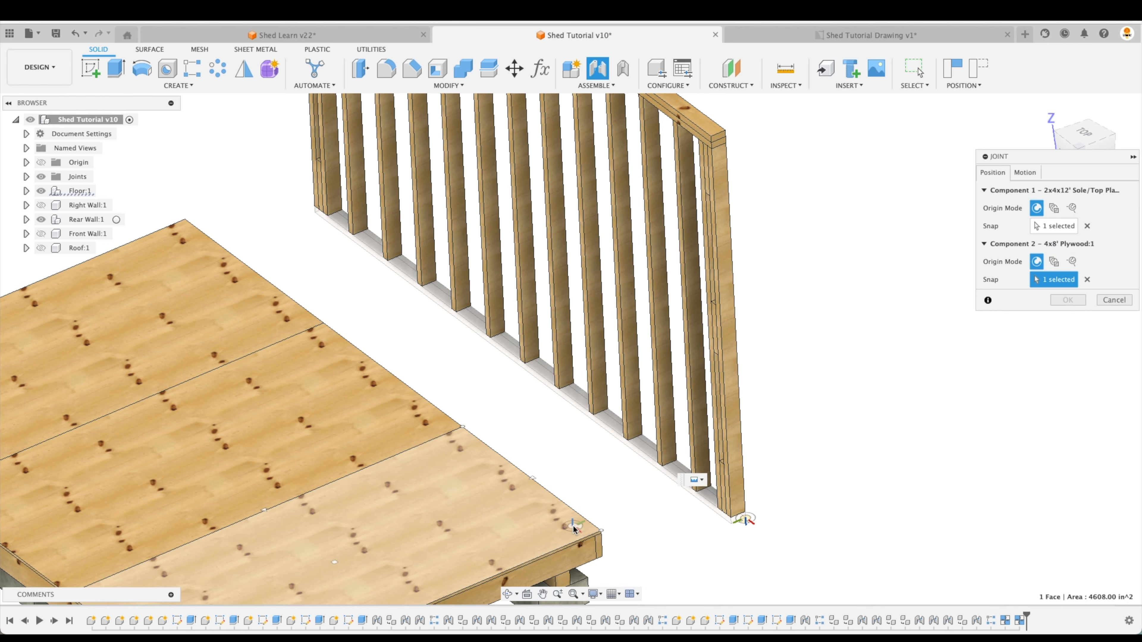
left_click(601, 531)
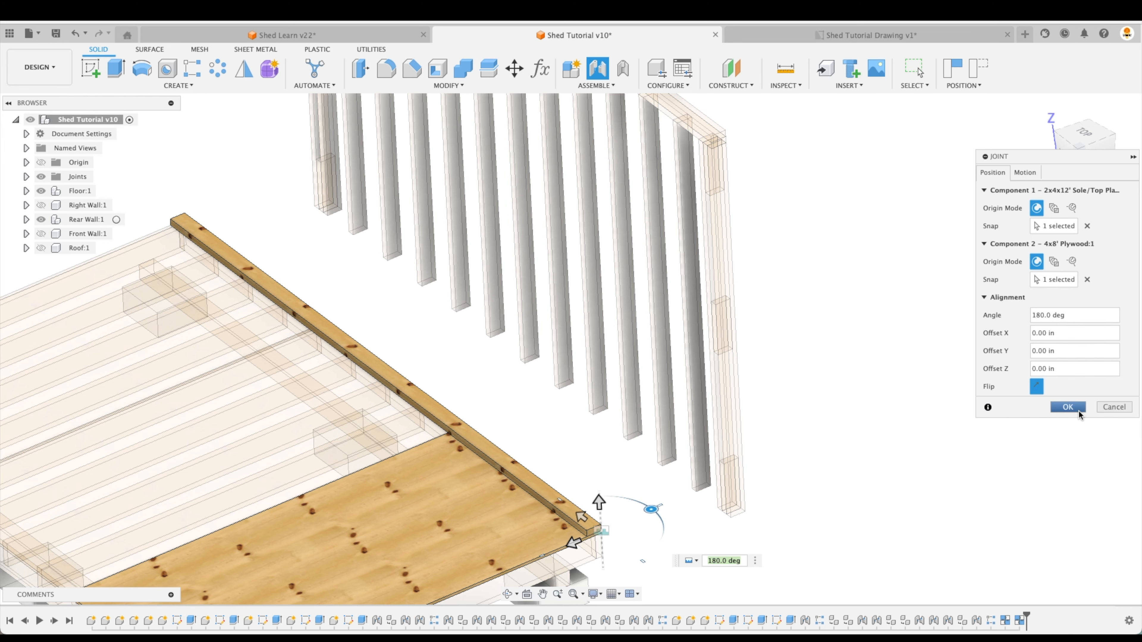
left_click(1067, 407)
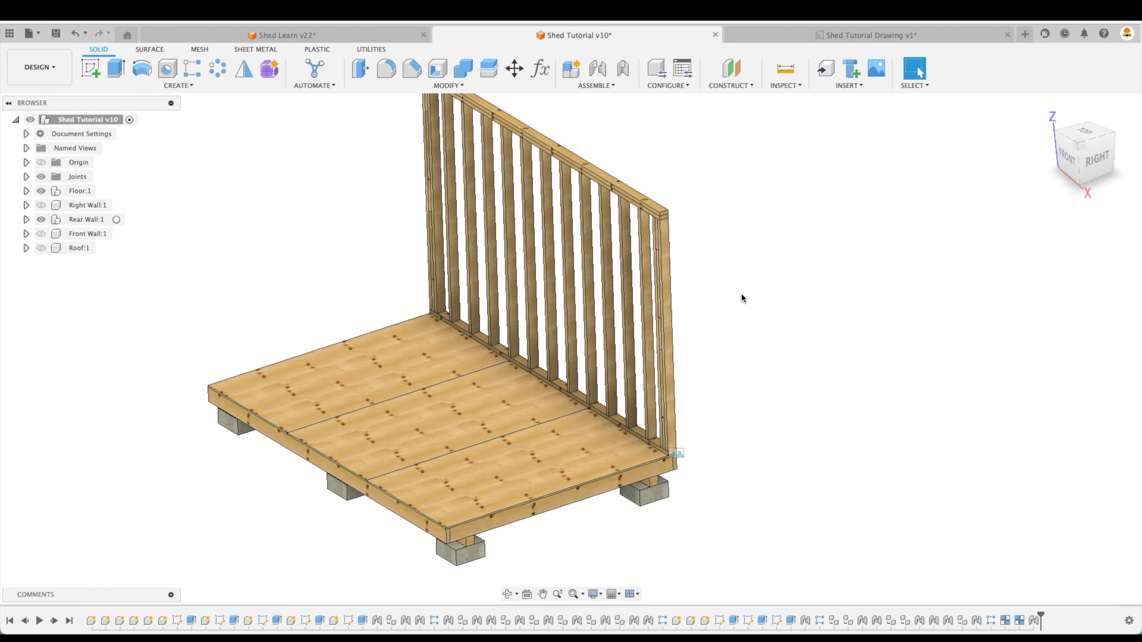
left_click(26, 177)
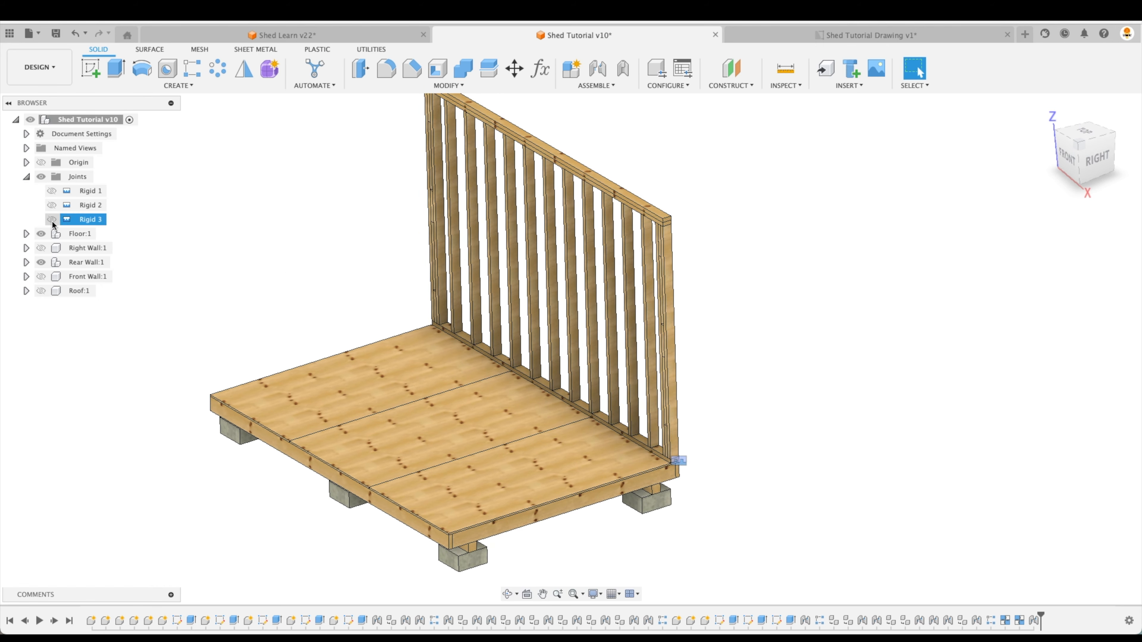
left_click(1046, 109)
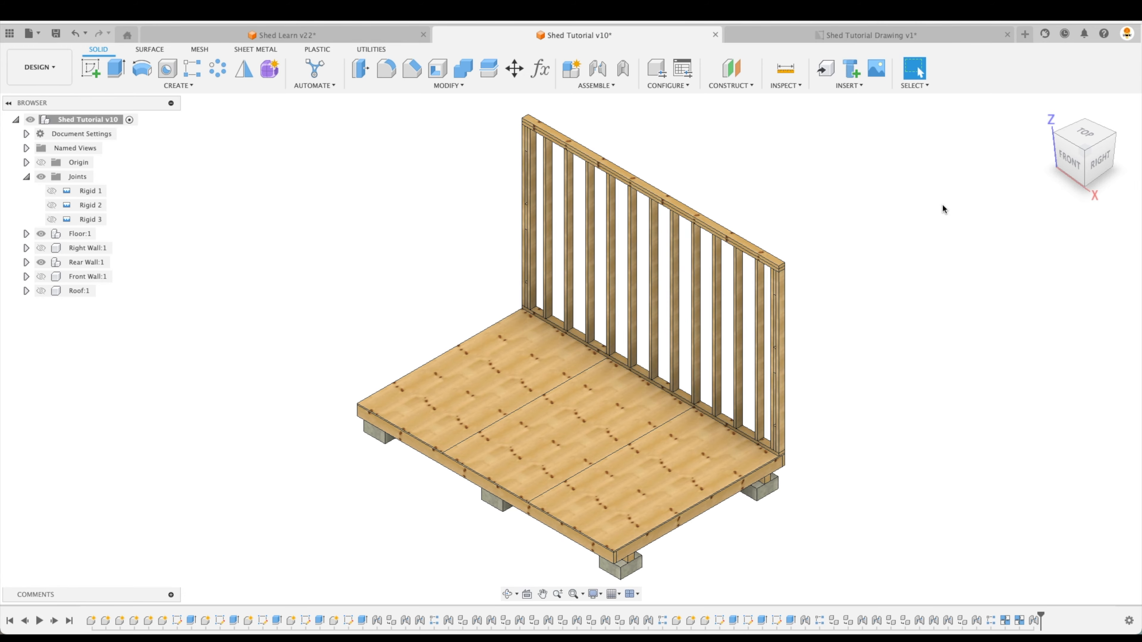
scroll(942, 206, "right", 10, "shift")
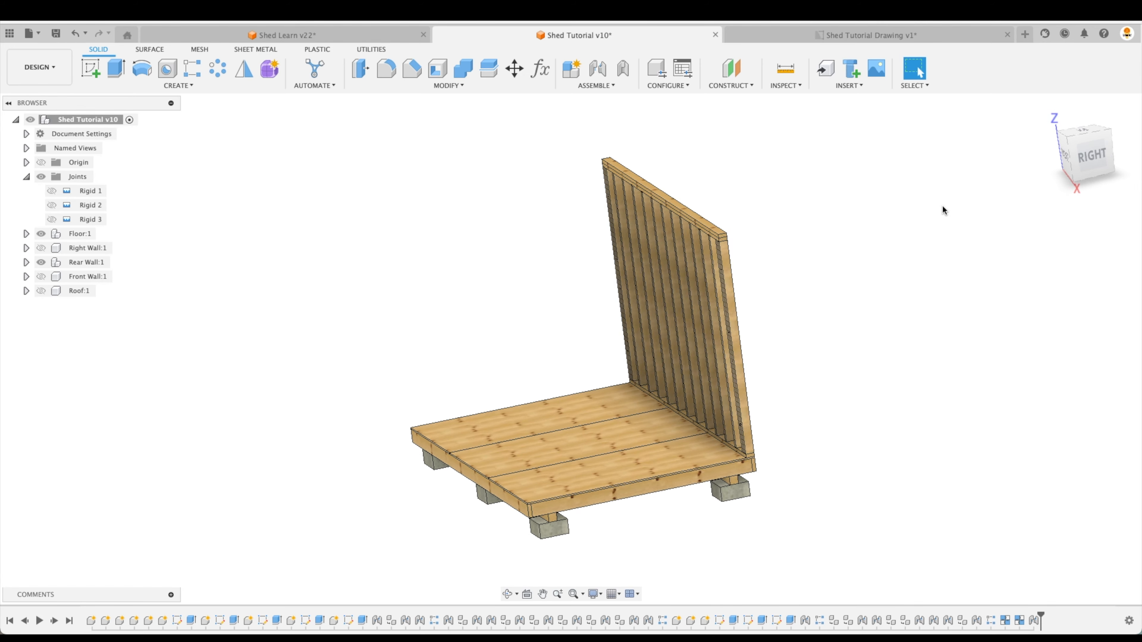
scroll(943, 205, "right", 10, "shift")
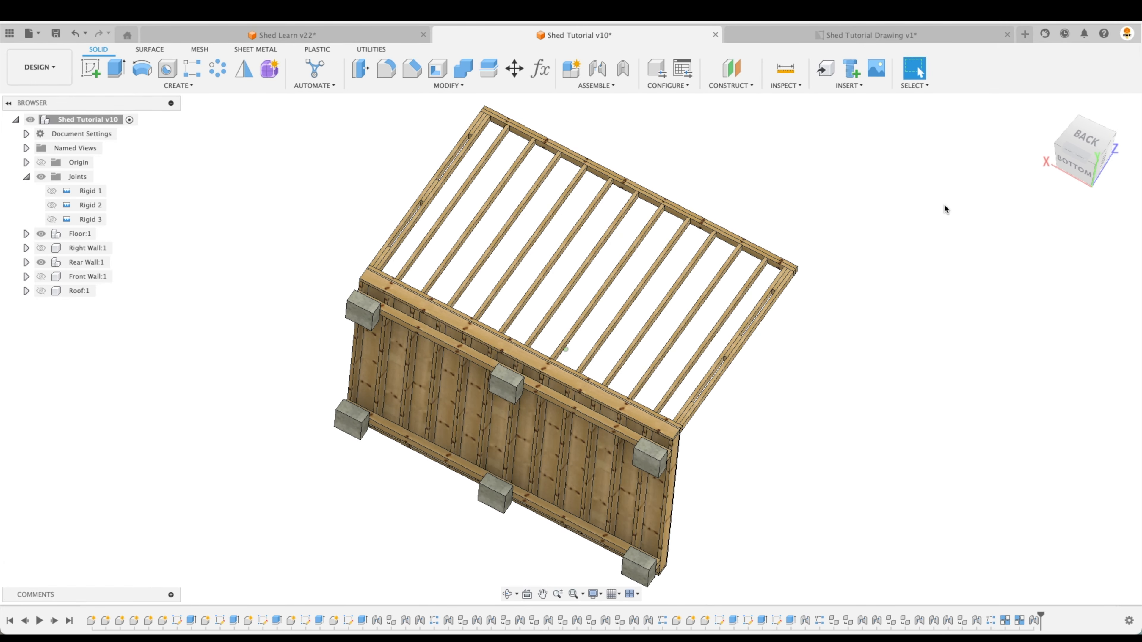
scroll(944, 207, "right", 10, "shift")
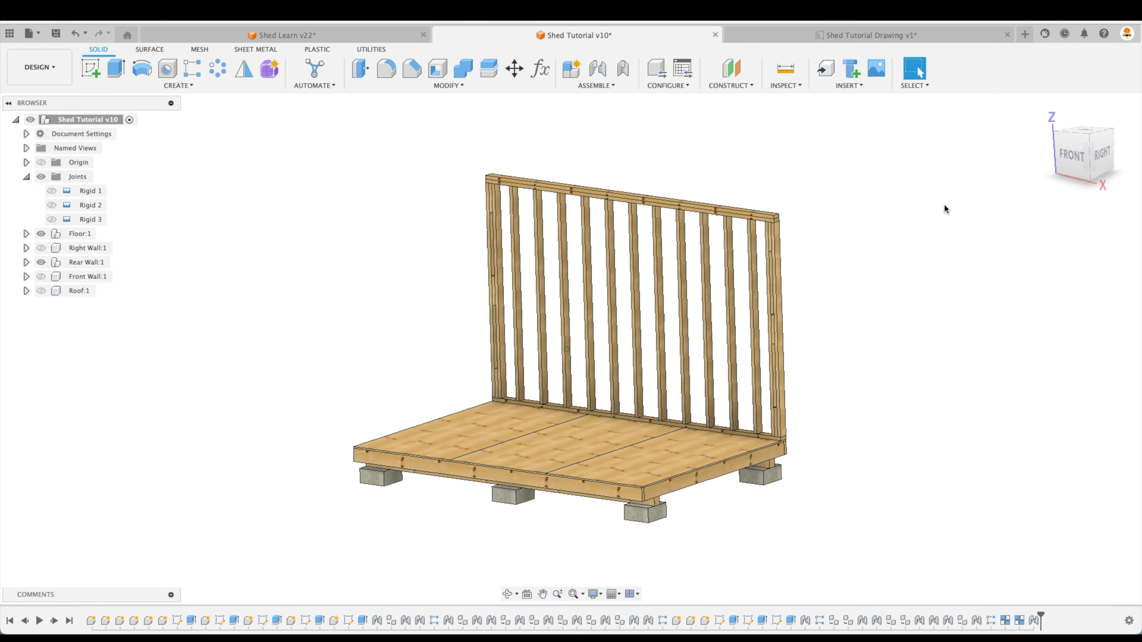
scroll(943, 206, "right", 10, "shift")
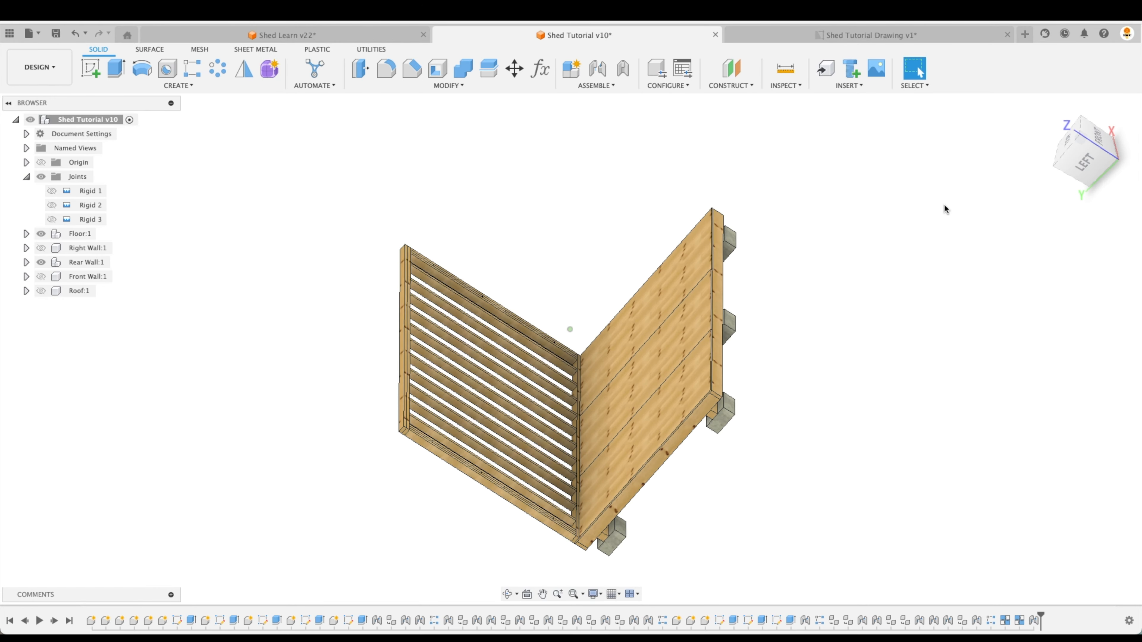
scroll(944, 205, "right", 10, "shift")
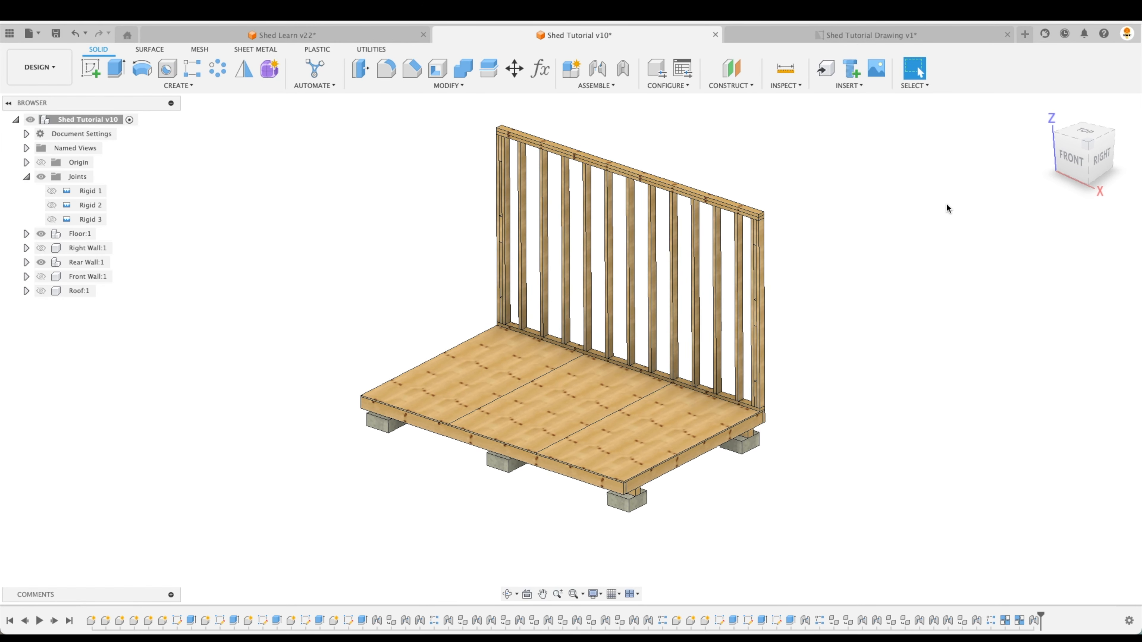
scroll(947, 208, "right", 5, "shift")
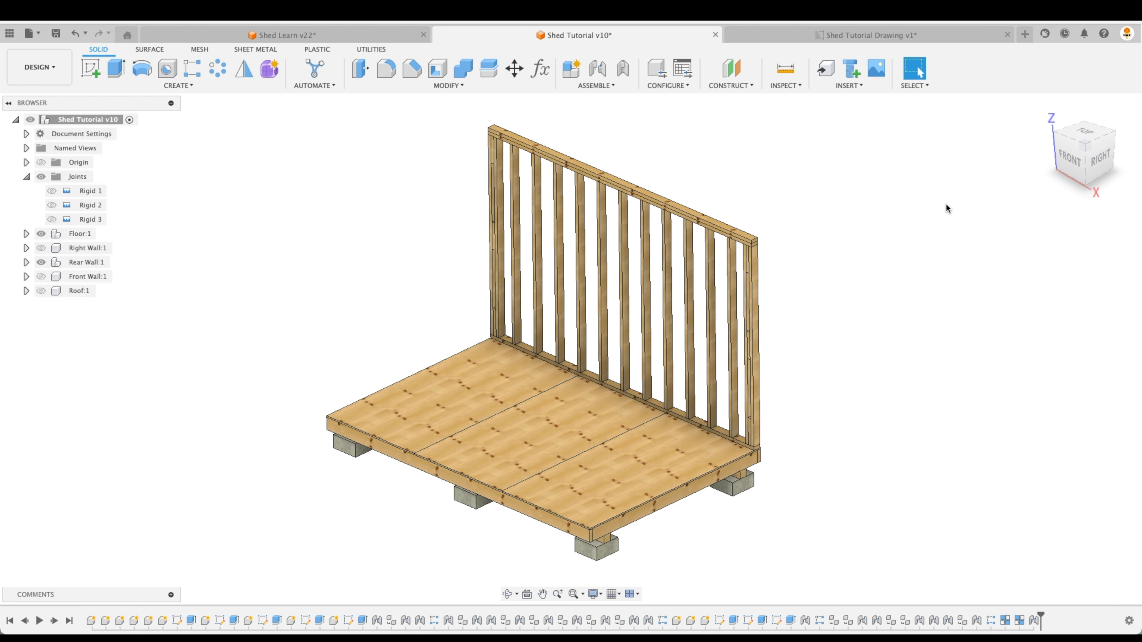
In the Shed Learn design, isolate the Floor component and fit it in the view
left_click(1044, 109)
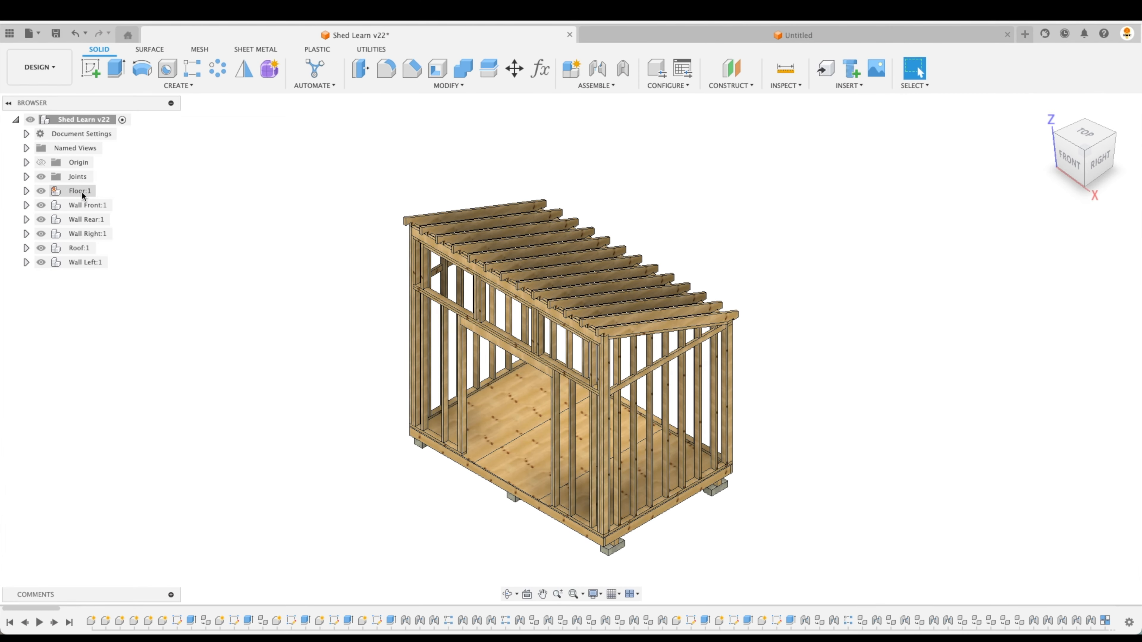
right_click(81, 191)
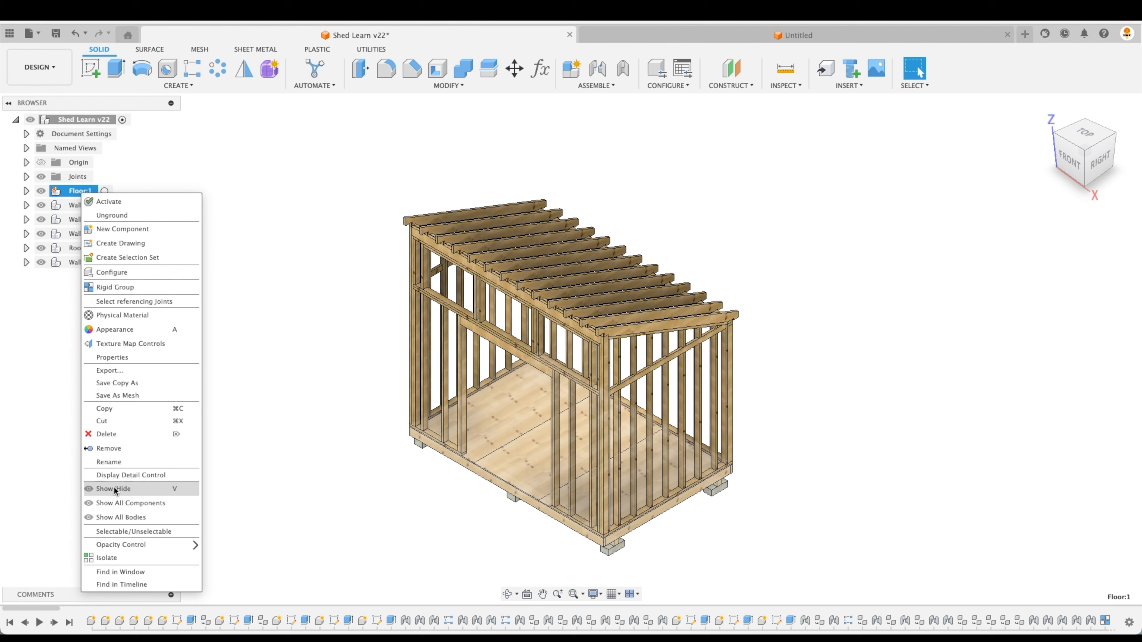
left_click(130, 557)
left_click(678, 240)
key("F6")
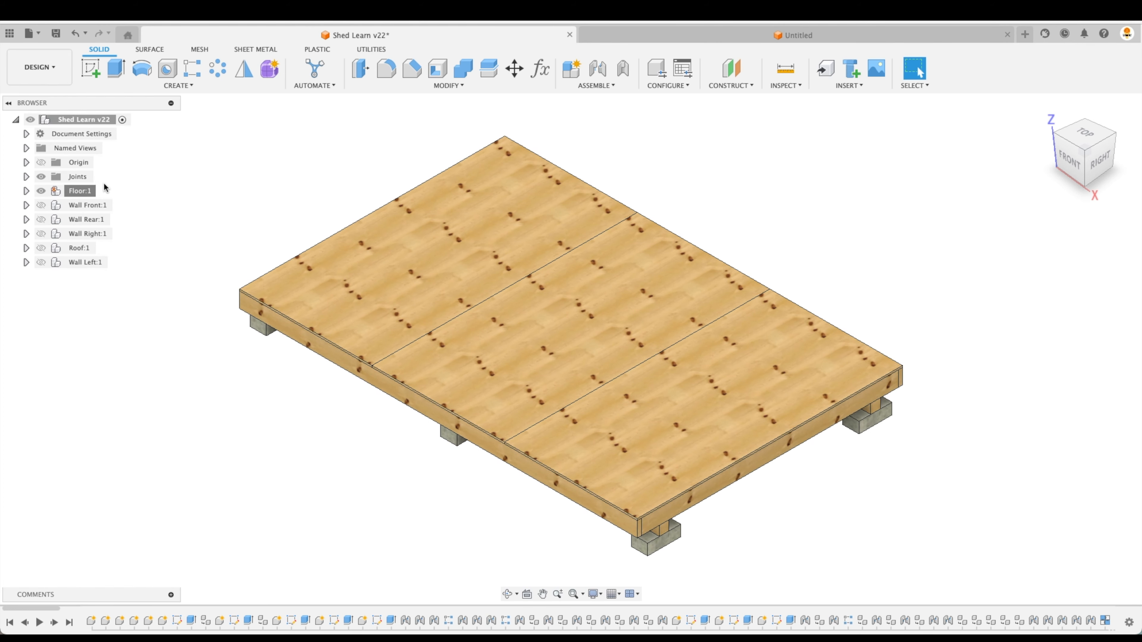
Show the Wall Front, Wall Rear, Wall Right, Roof and Wall Left components one after another
left_click(41, 205)
key("F6")
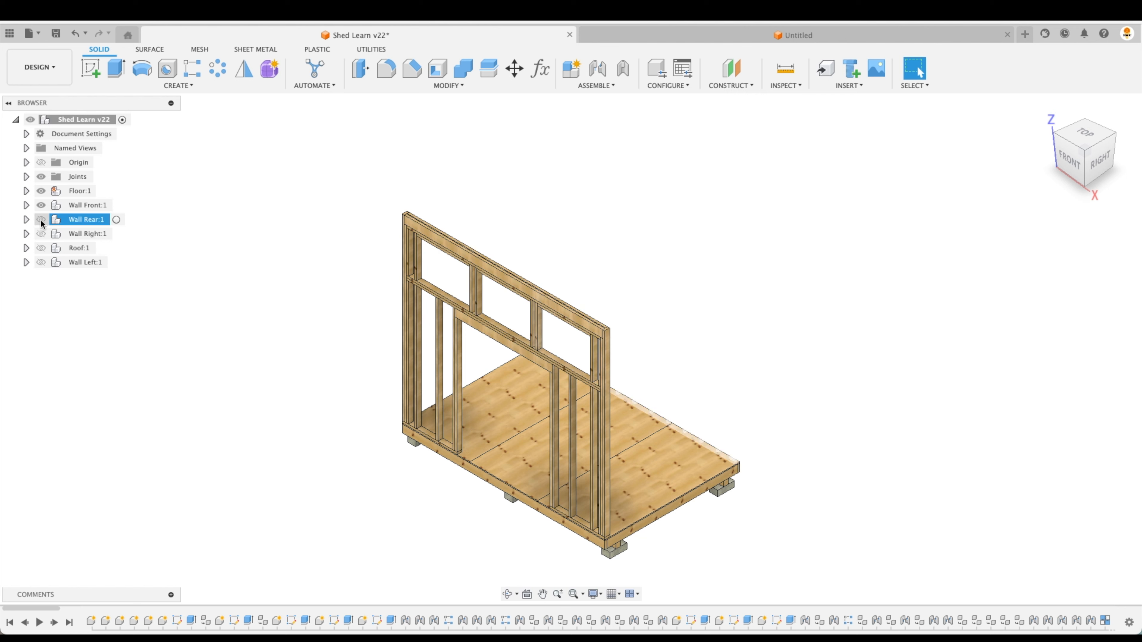
left_click(41, 220)
left_click(41, 233)
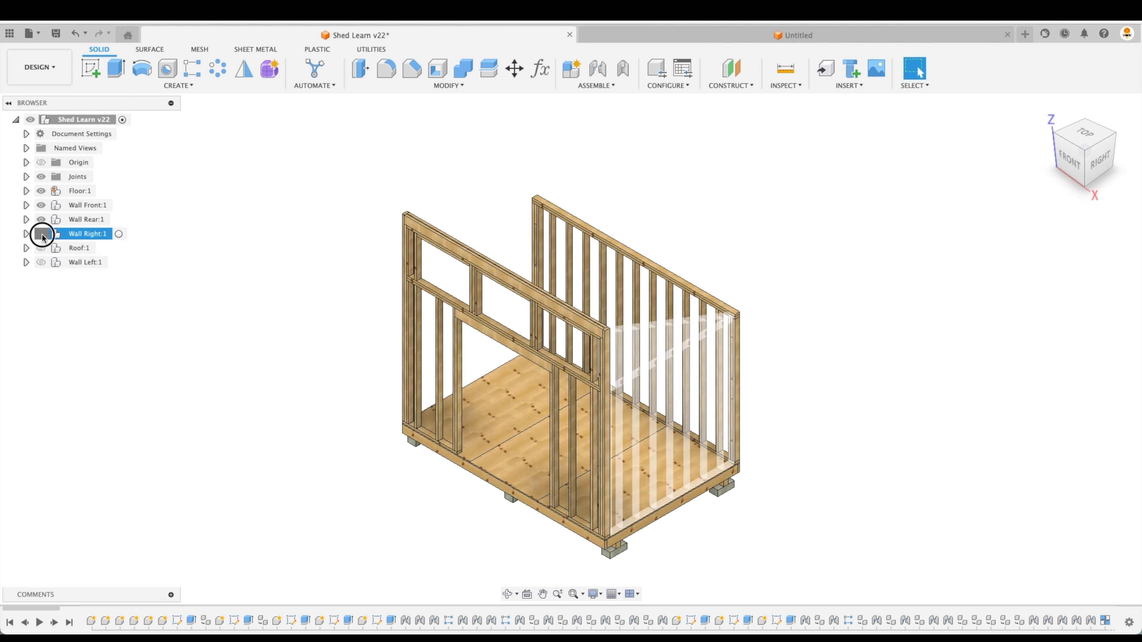
left_click(41, 248)
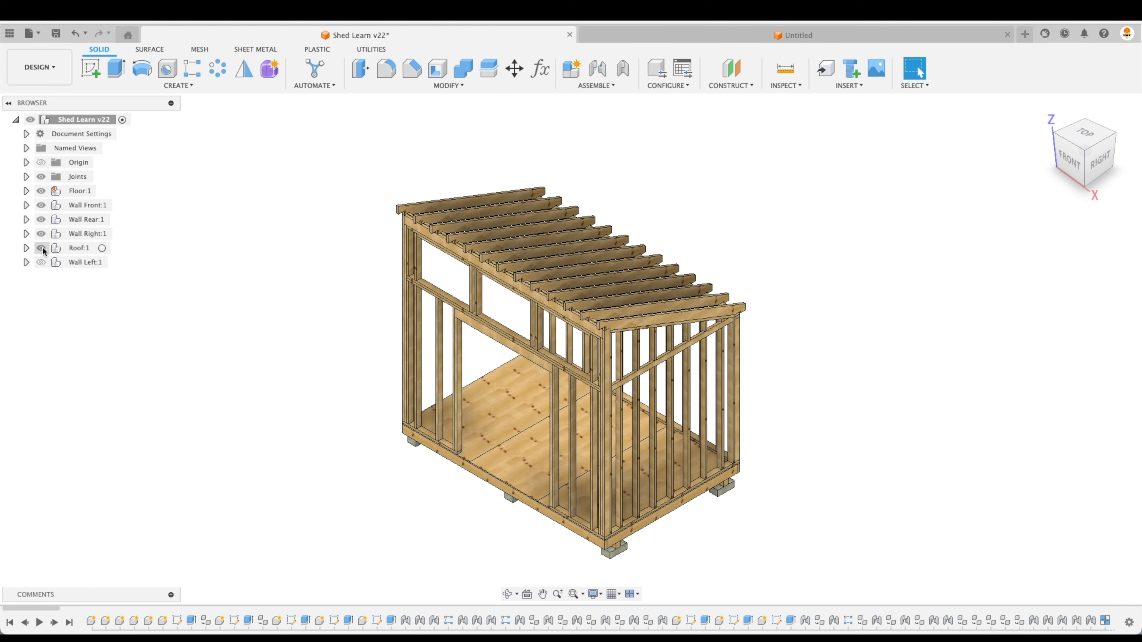
left_click(41, 263)
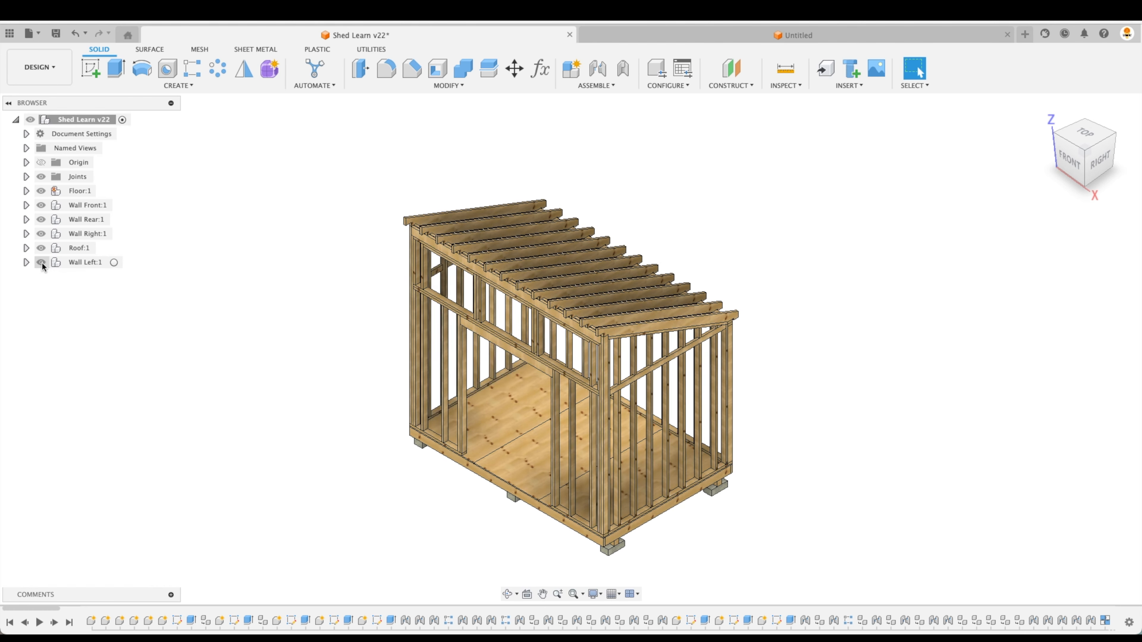
View the complete shed frame in the Render workspace from the named view Main Frame with Rafters
left_click(48, 66)
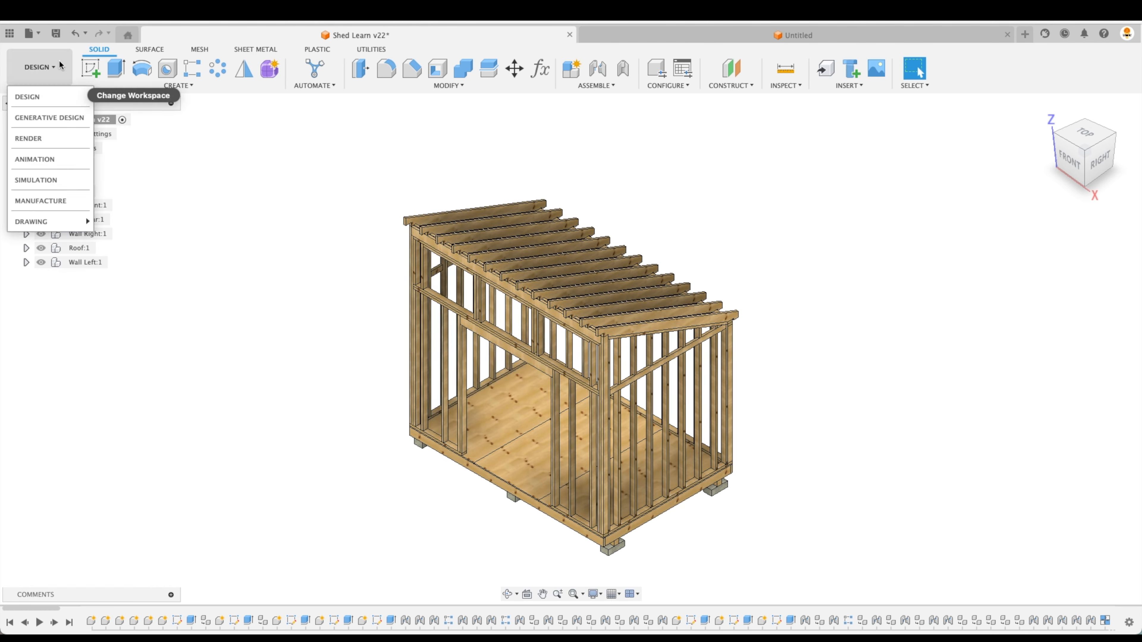
left_click(38, 138)
left_click(26, 148)
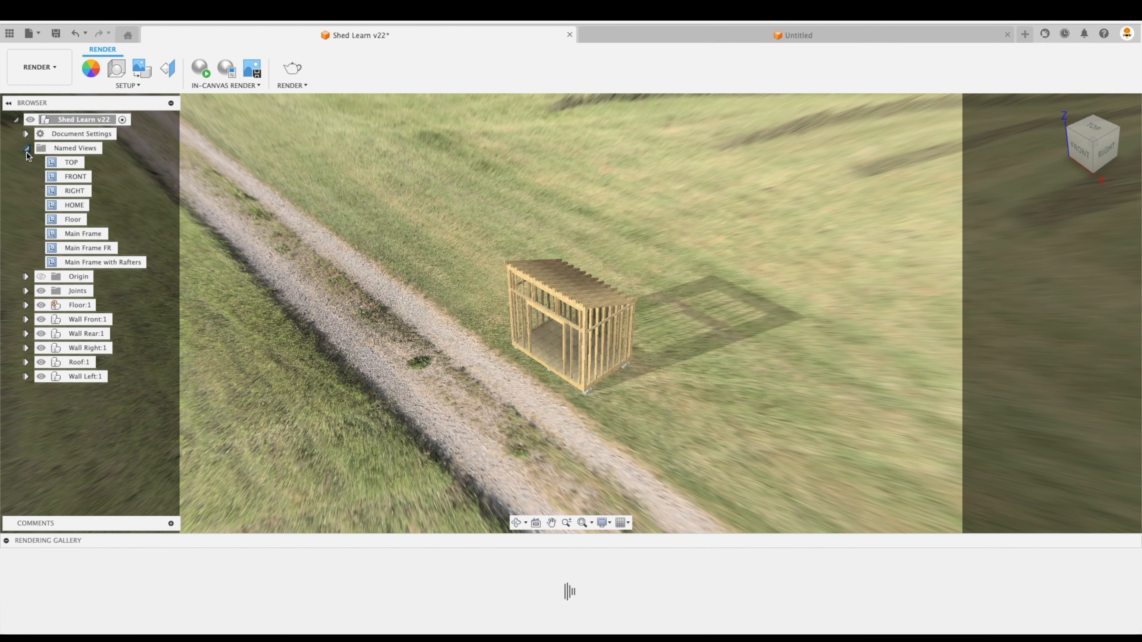
left_click(81, 263)
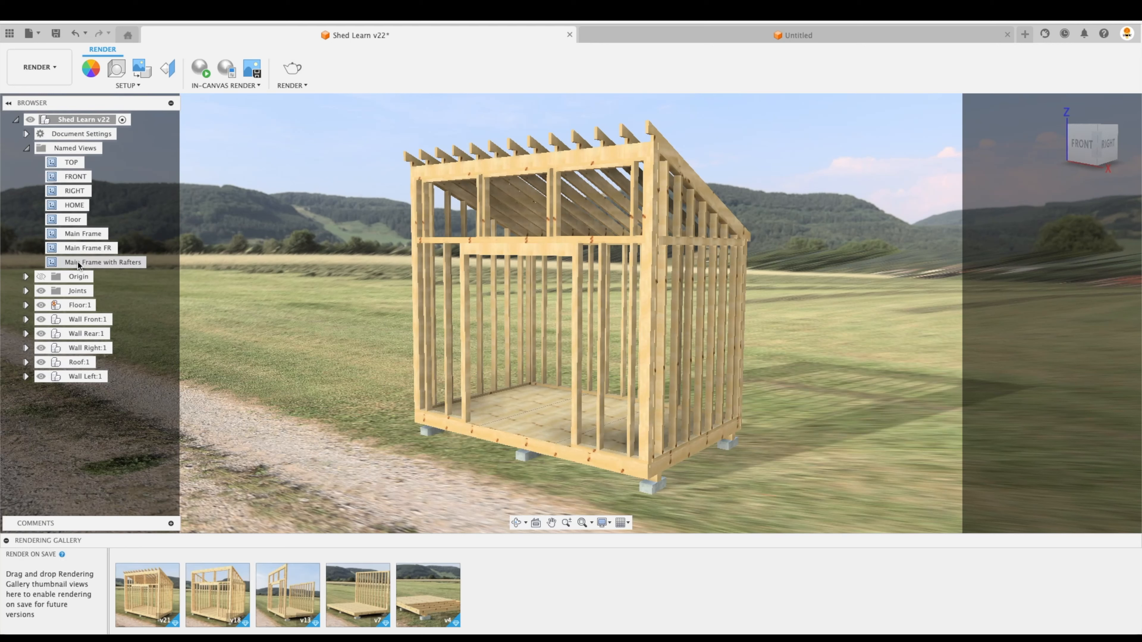
Return to the Design workspace and collapse the Named Views list
left_click(40, 66)
left_click(40, 67)
left_click(44, 92)
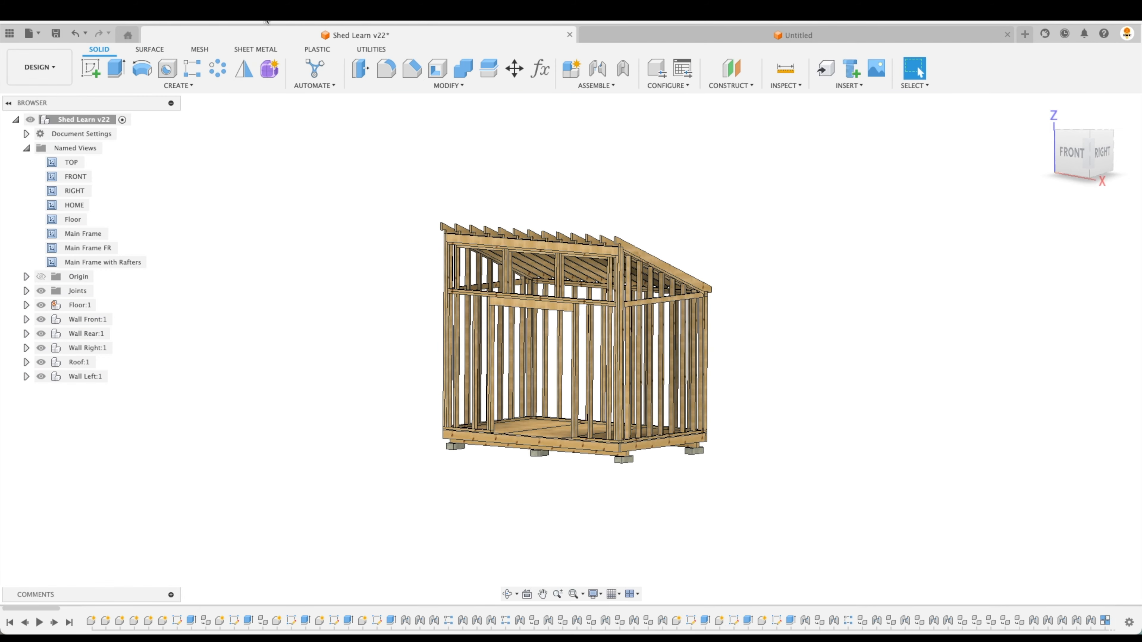
left_click(27, 148)
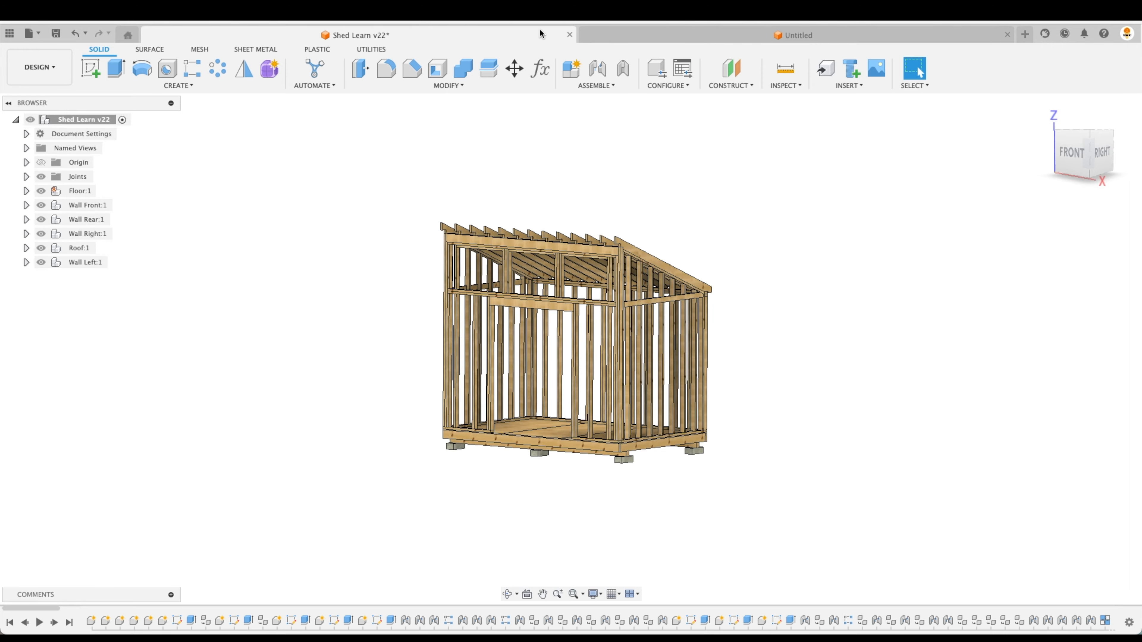